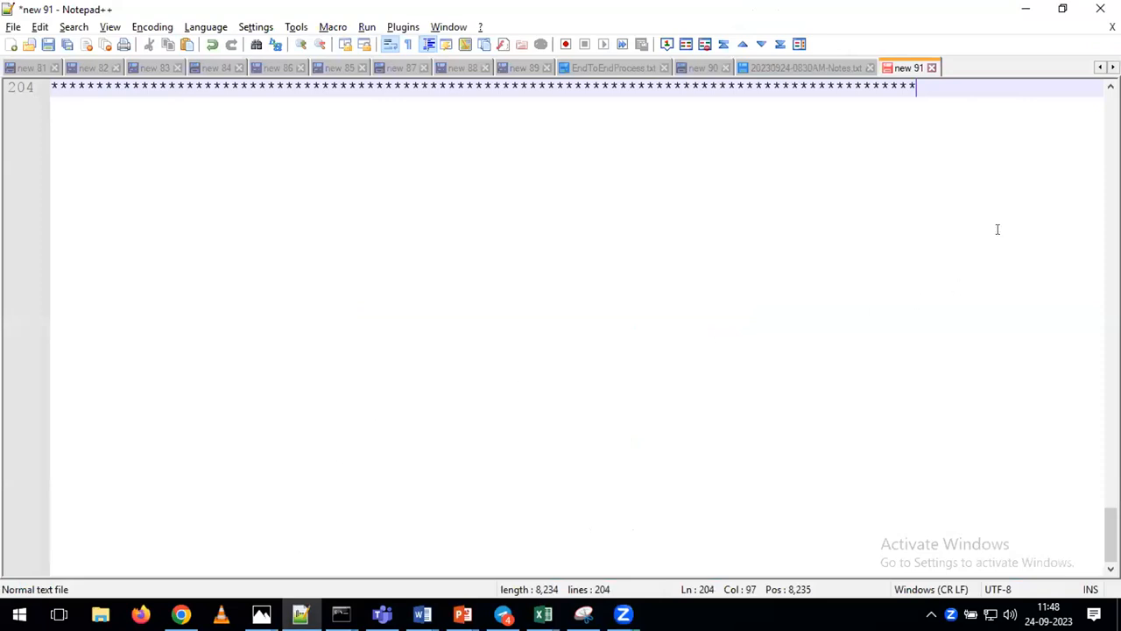
Add the indented notice "Session starts in 5mins" two lines below the asterisk separator at the document's end
{"action": "key", "text": "Return"}
{"action": "key", "text": "Return"}
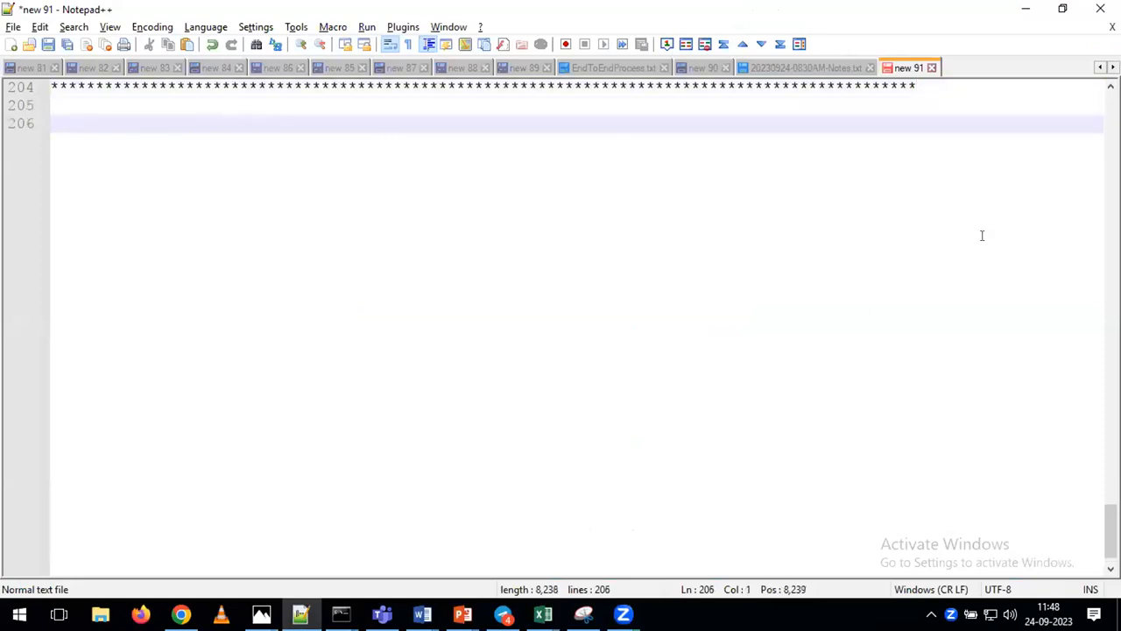
{"action": "type", "text": "Session "}
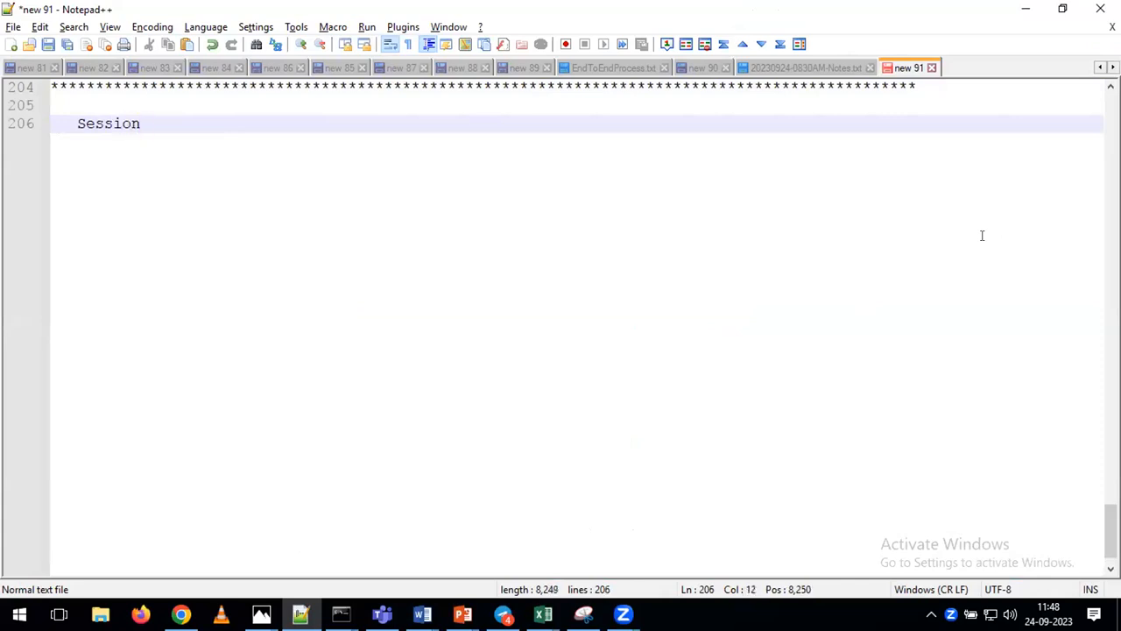
{"action": "type", "text": "will"}
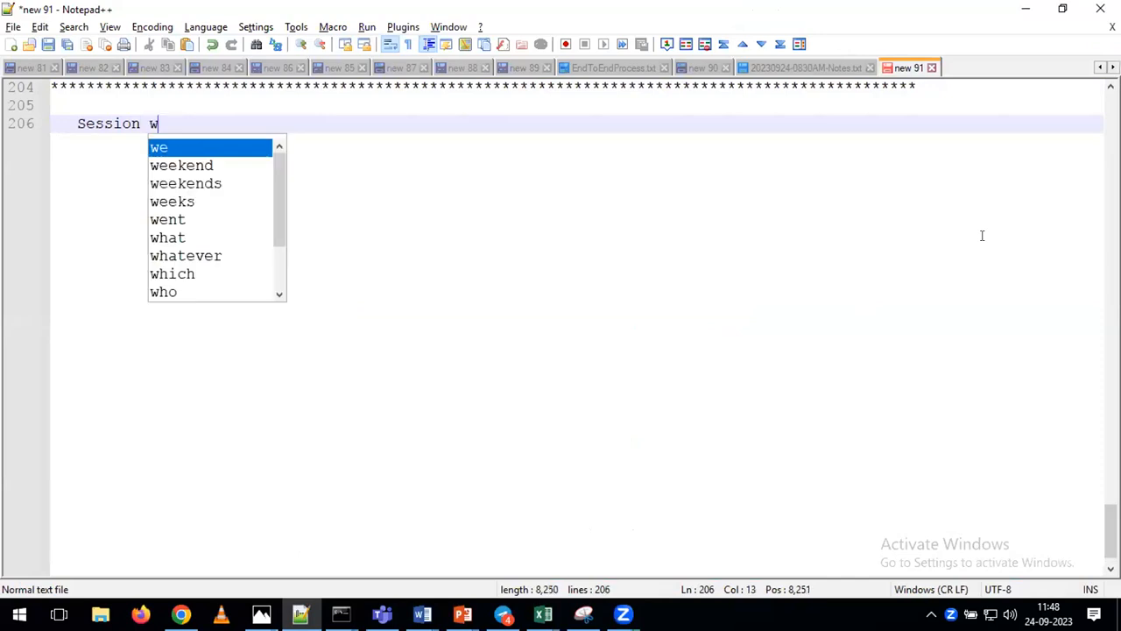
{"action": "key", "text": "BackSpace"}
{"action": "key", "text": "BackSpace"}
{"action": "key", "text": "BackSpace"}
{"action": "key", "text": "BackSpace"}
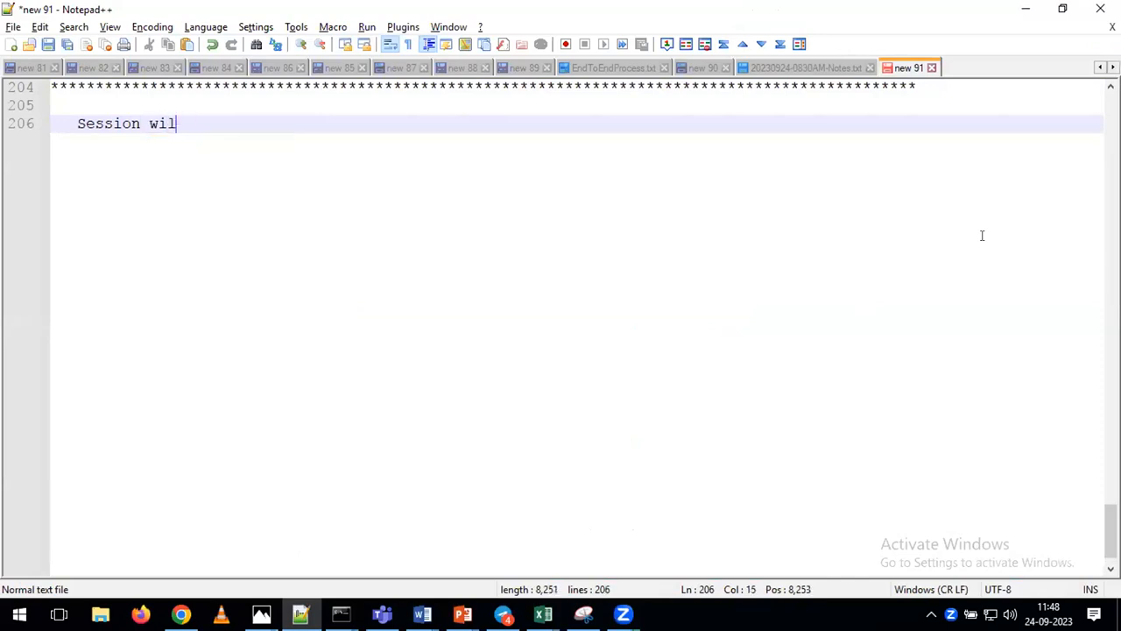
{"action": "key", "text": "BackSpace"}
{"action": "type", "text": "start"}
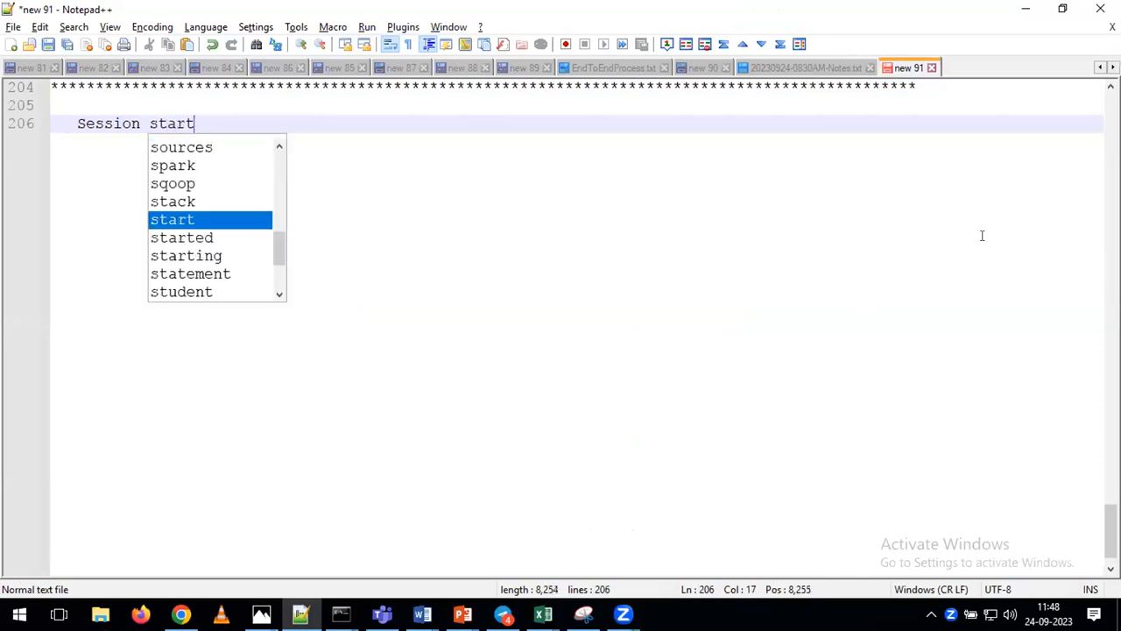
{"action": "type", "text": "s in "}
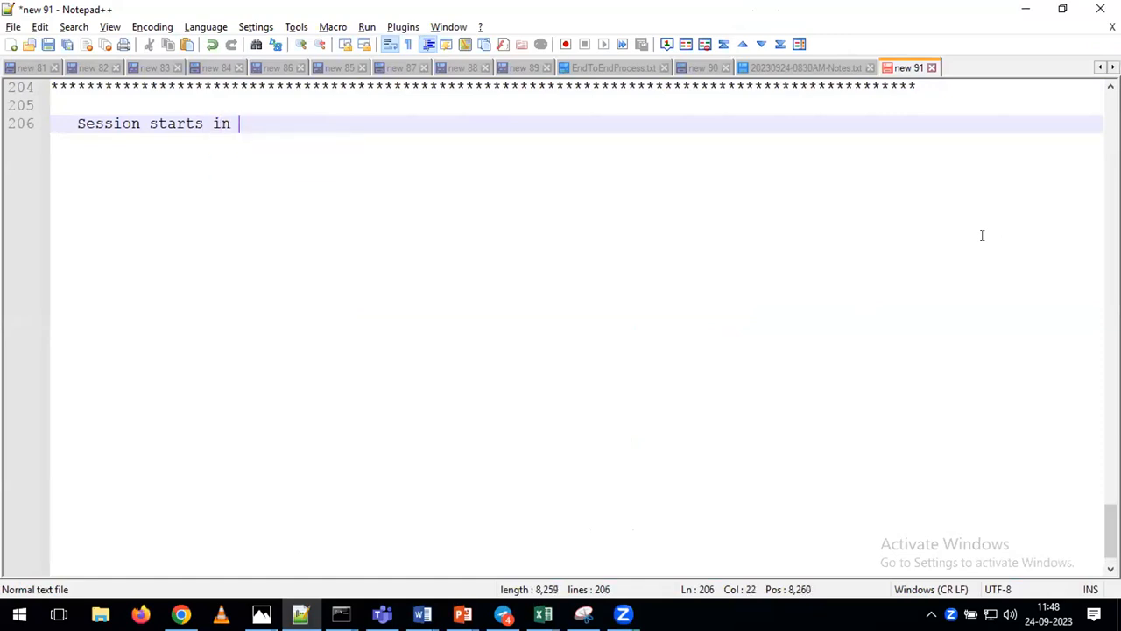
{"action": "type", "text": "5mins"}
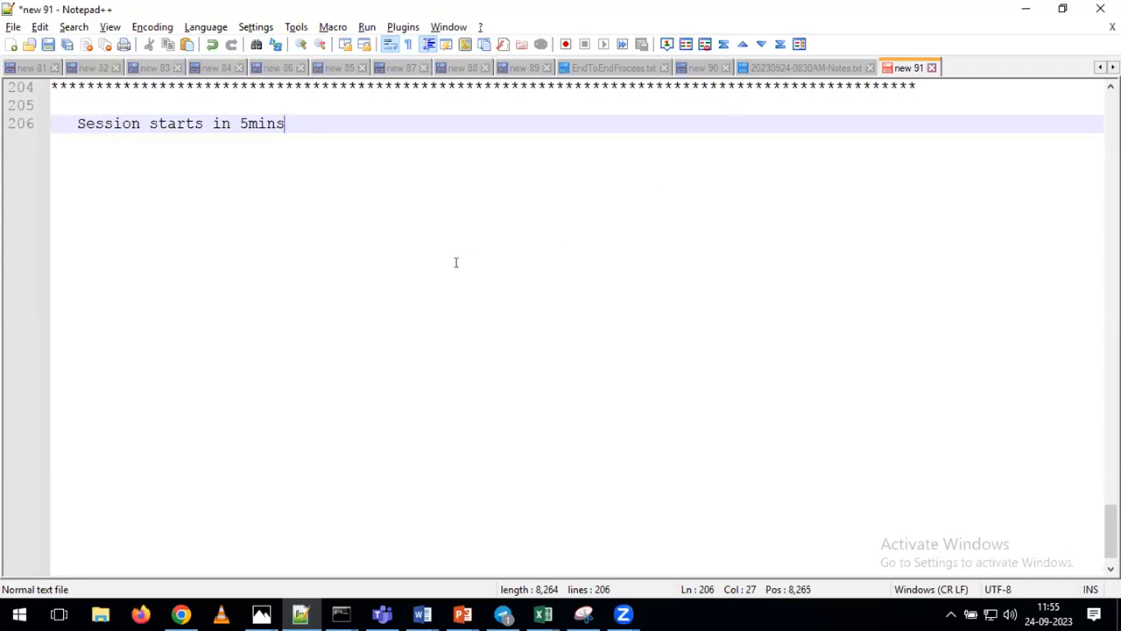
Clear the whole document and enter "Morning sessions" as its first line
{"action": "key", "text": "ctrl+a"}
{"action": "key", "text": "Delete"}
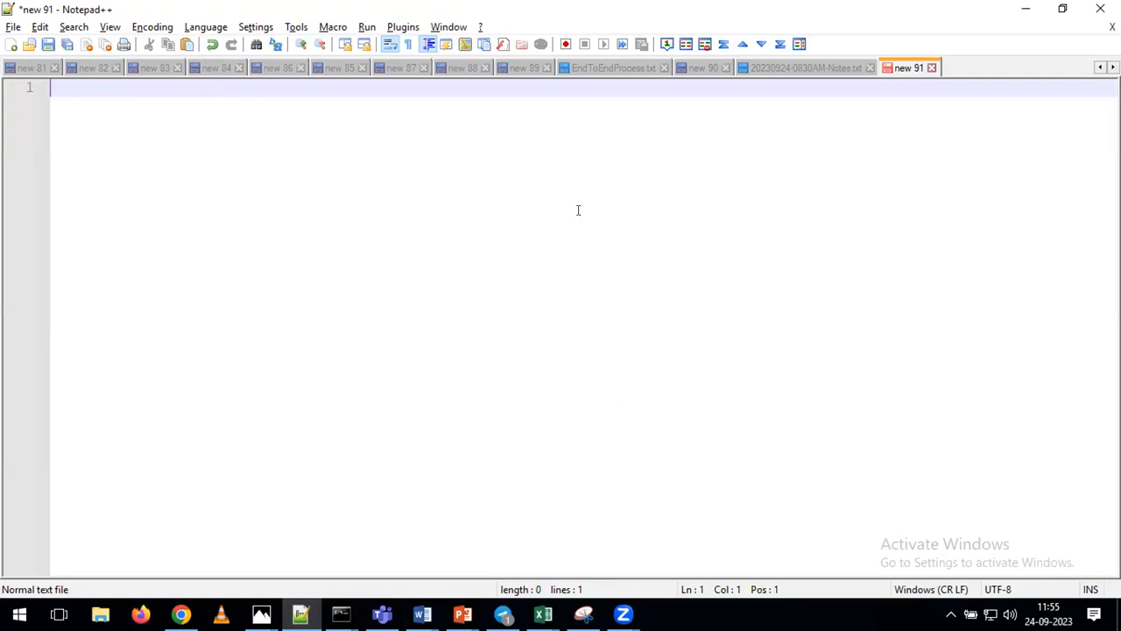
{"action": "left_click", "coordinate": [521, 378]}
{"action": "type", "text": "Morning sessions"}
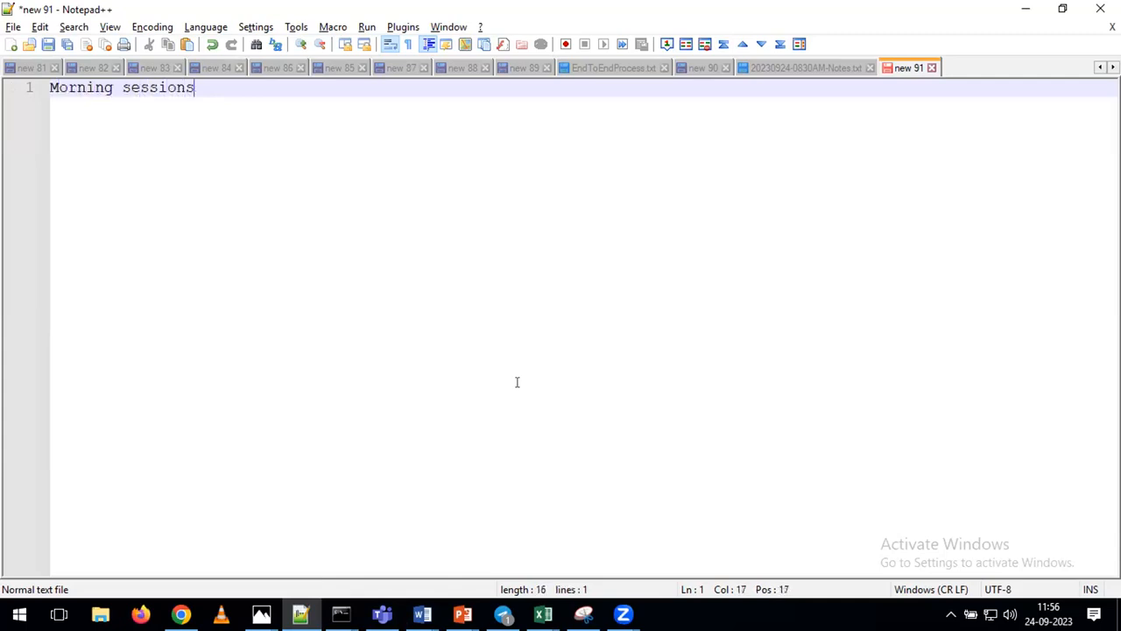
Add "AGile" as an indented line under "Morning sessions", followed by a blank line
{"action": "key", "text": "Return"}
{"action": "key", "text": "Tab"}
{"action": "type", "text": "Ailge"}
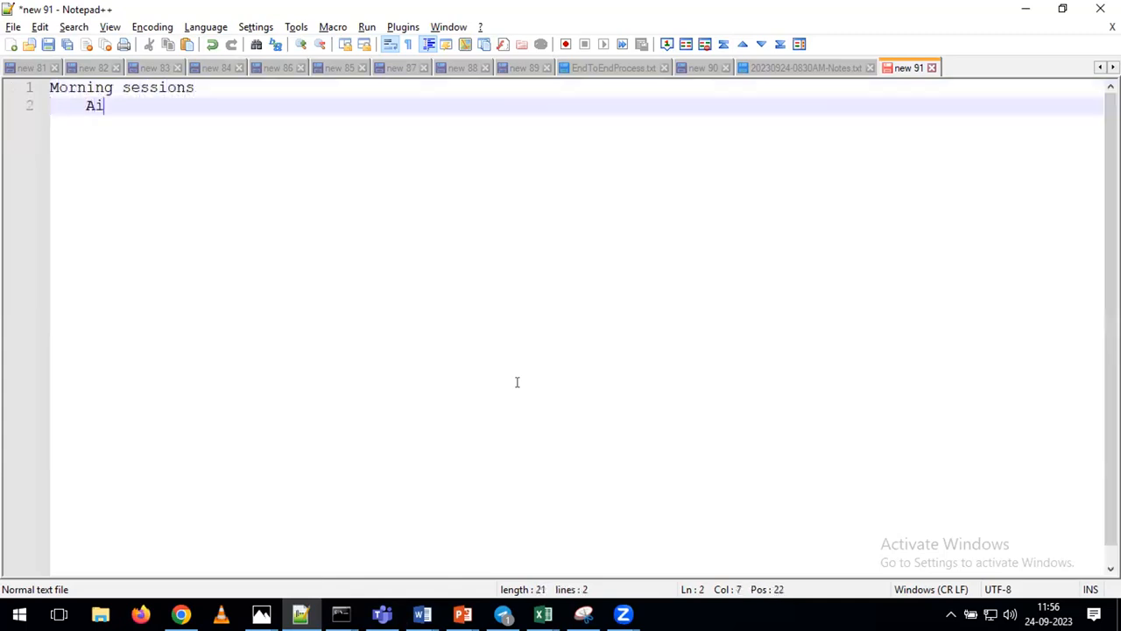
{"action": "key", "text": "BackSpace"}
{"action": "key", "text": "BackSpace"}
{"action": "key", "text": "BackSpace"}
{"action": "key", "text": "BackSpace"}
{"action": "type", "text": "Gile"}
{"action": "key", "text": "Return"}
{"action": "key", "text": "Return"}
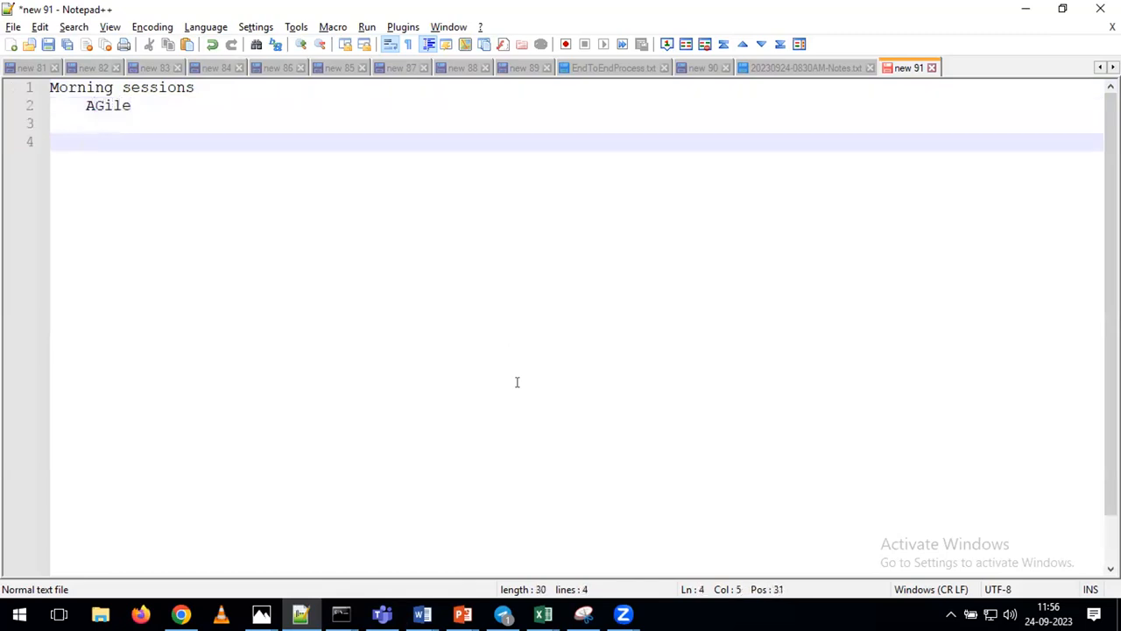
Enter the unindented list items "1. Roles in agile" and "2. Meeting in agile" on separate lines
{"action": "key", "text": "BackSpace"}
{"action": "type", "text": "1. Roles "}
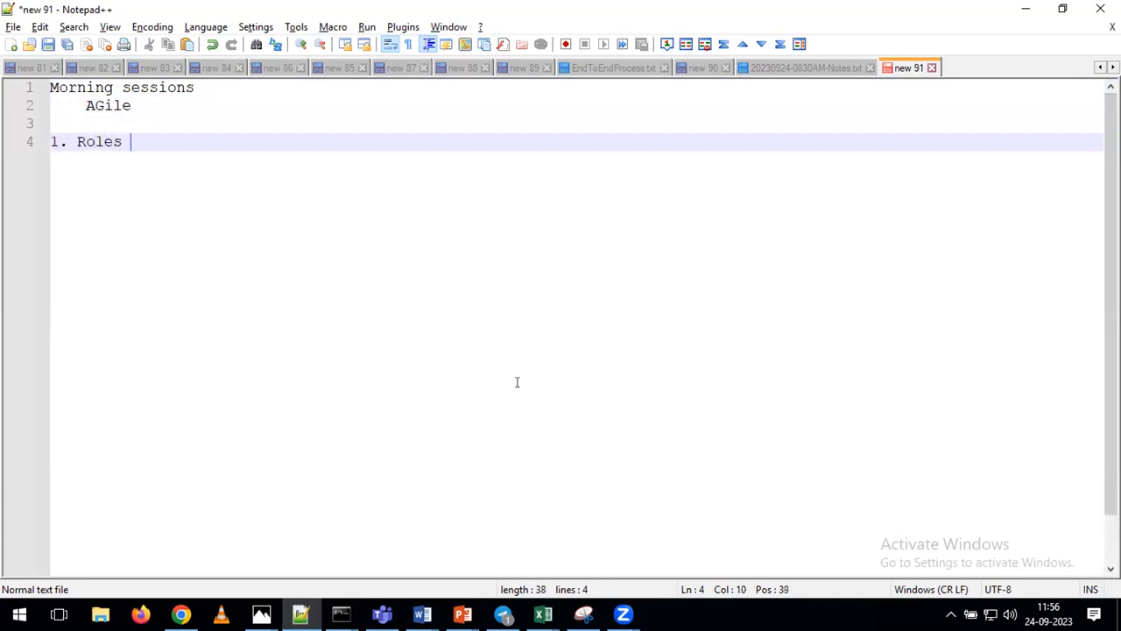
{"action": "type", "text": "in agile"}
{"action": "key", "text": "Return"}
{"action": "type", "text": "2. M"}
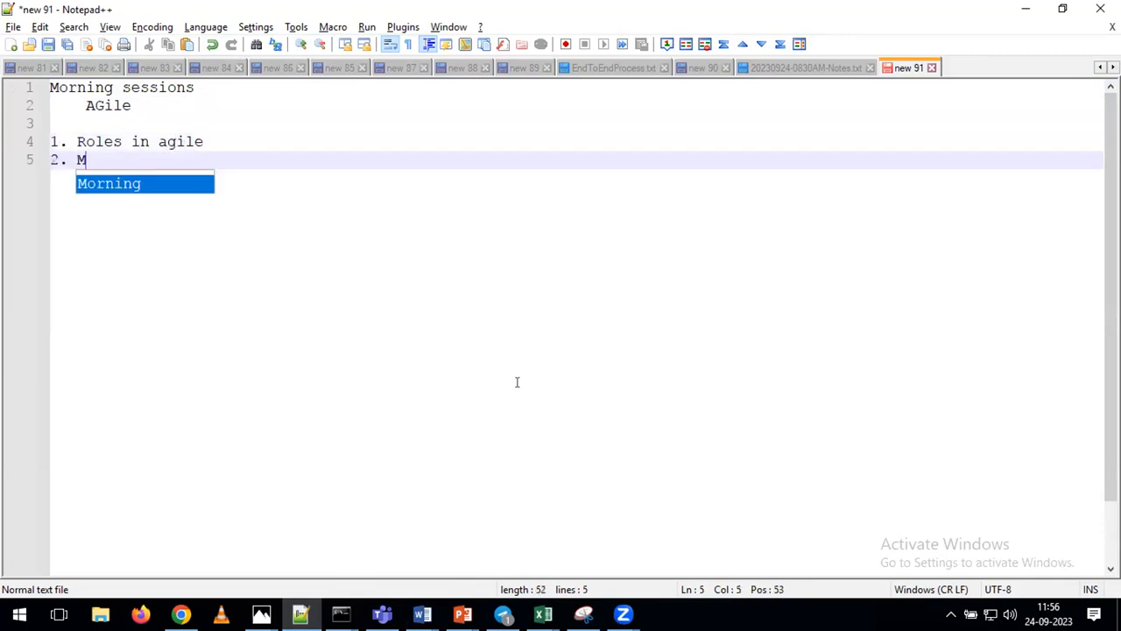
{"action": "type", "text": "eeting "}
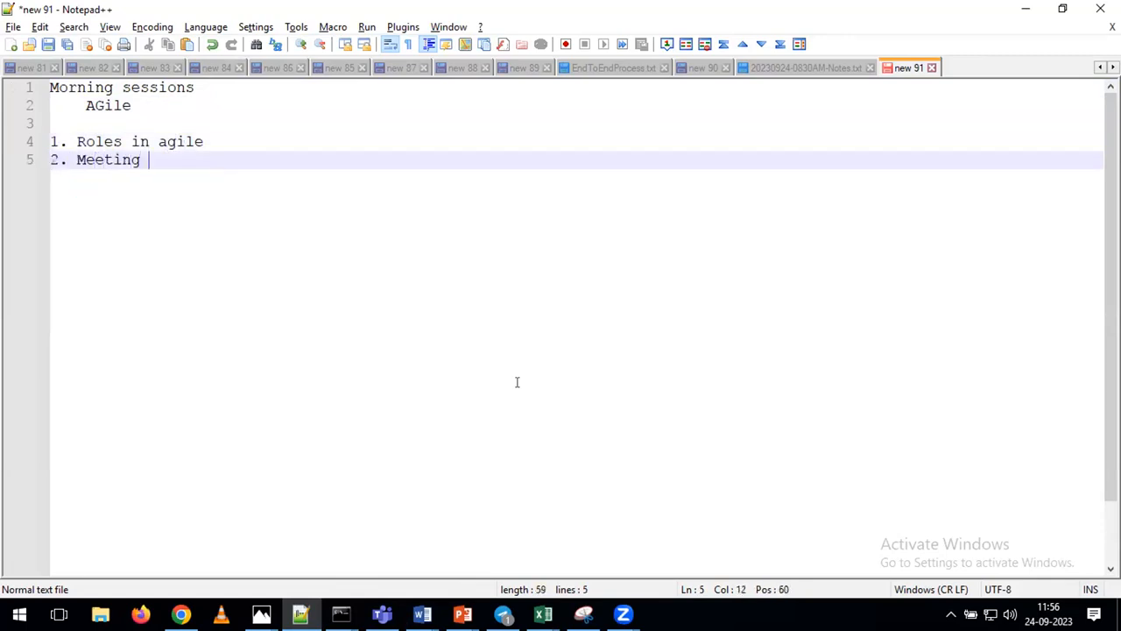
{"action": "type", "text": "in agile"}
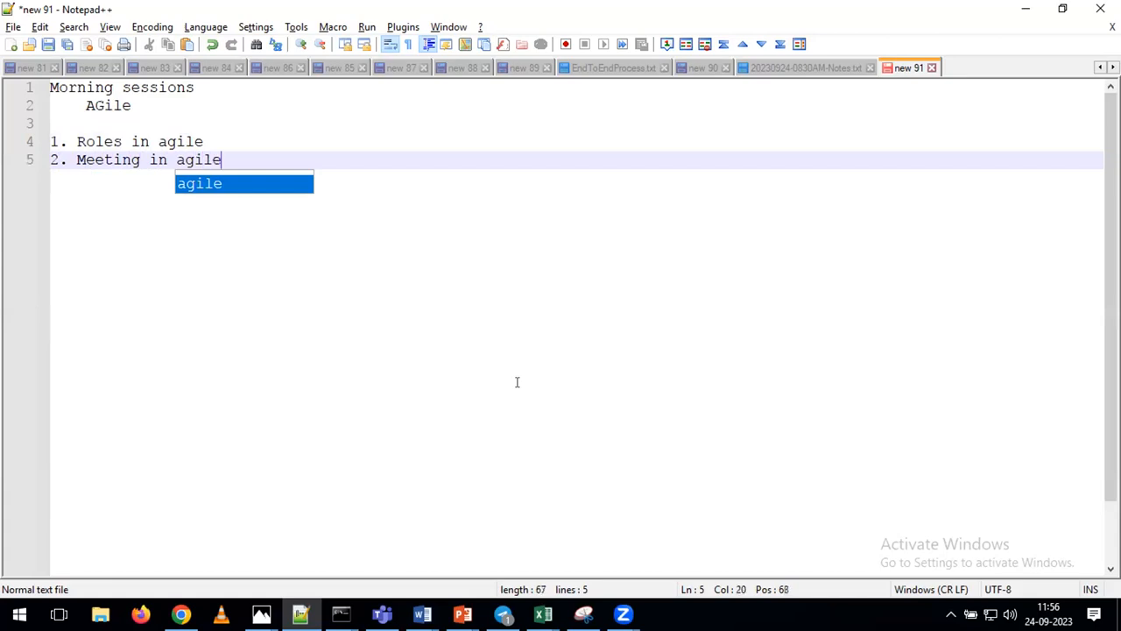
Add the third list item "3. what kind of activities we are going to perfrom in agile"
{"action": "key", "text": "Return"}
{"action": "key", "text": "Return"}
{"action": "type", "text": "3. what k"}
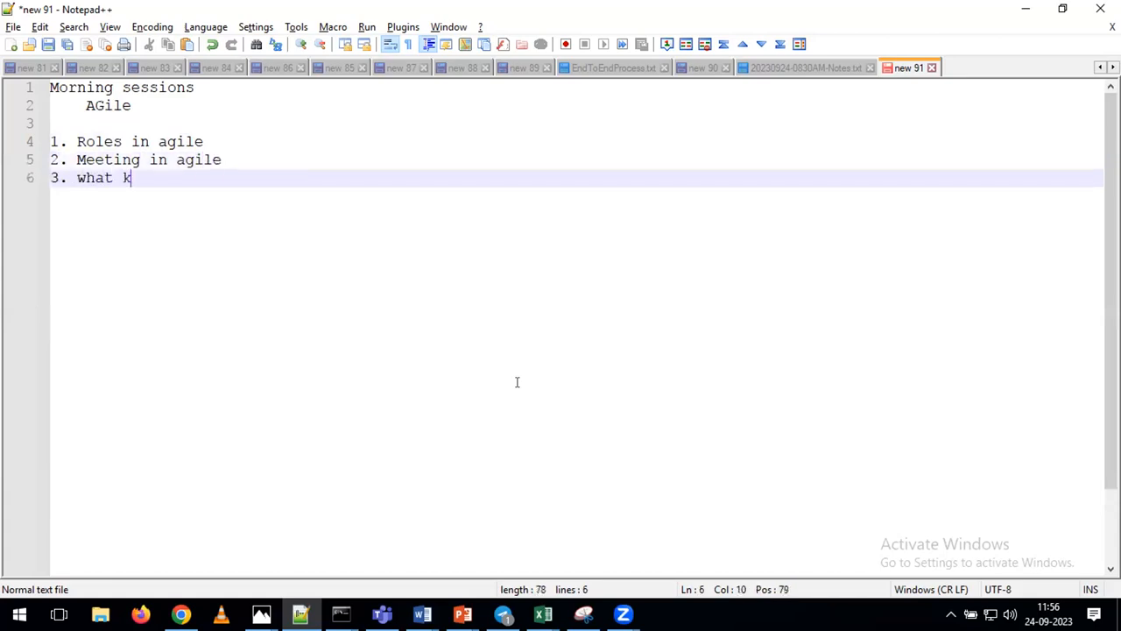
{"action": "type", "text": "ind of activitie"}
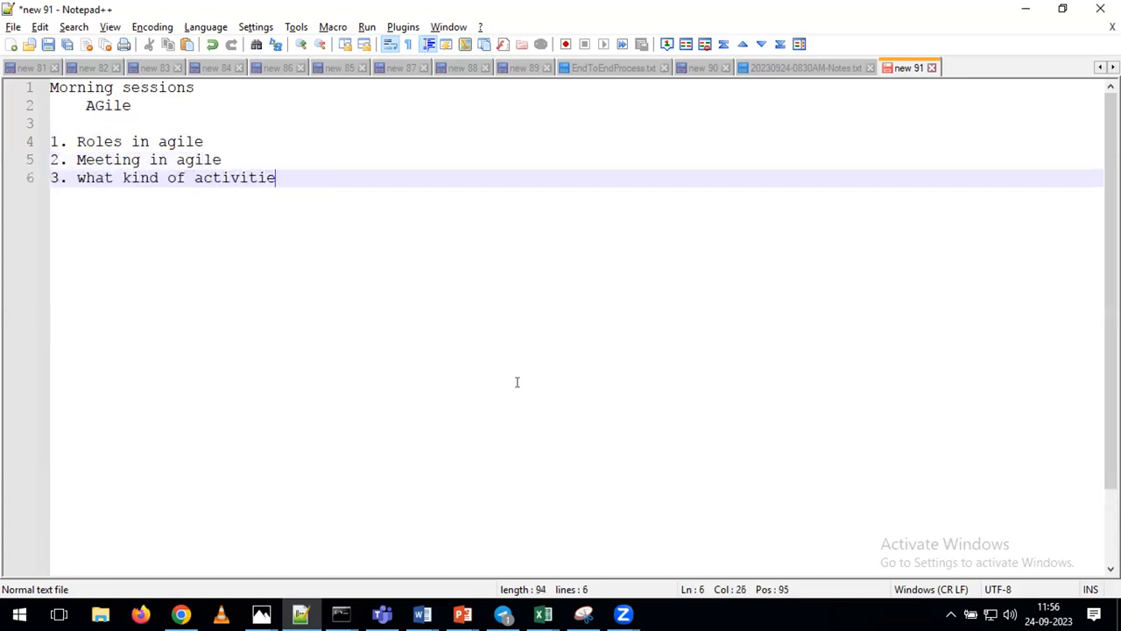
{"action": "type", "text": "s we are going to"}
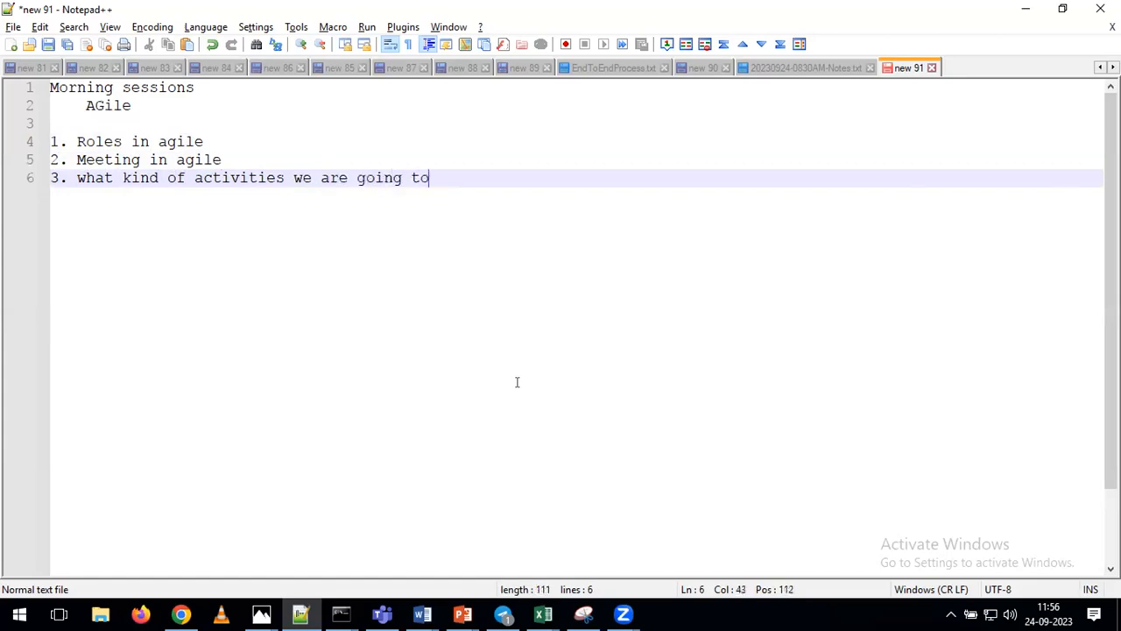
{"action": "type", "text": " perfrom in agin"}
{"action": "key", "text": "BackSpace"}
{"action": "type", "text": "le"}
Insert a long separator line of asterisks directly below the third list item
{"action": "key", "text": "Return"}
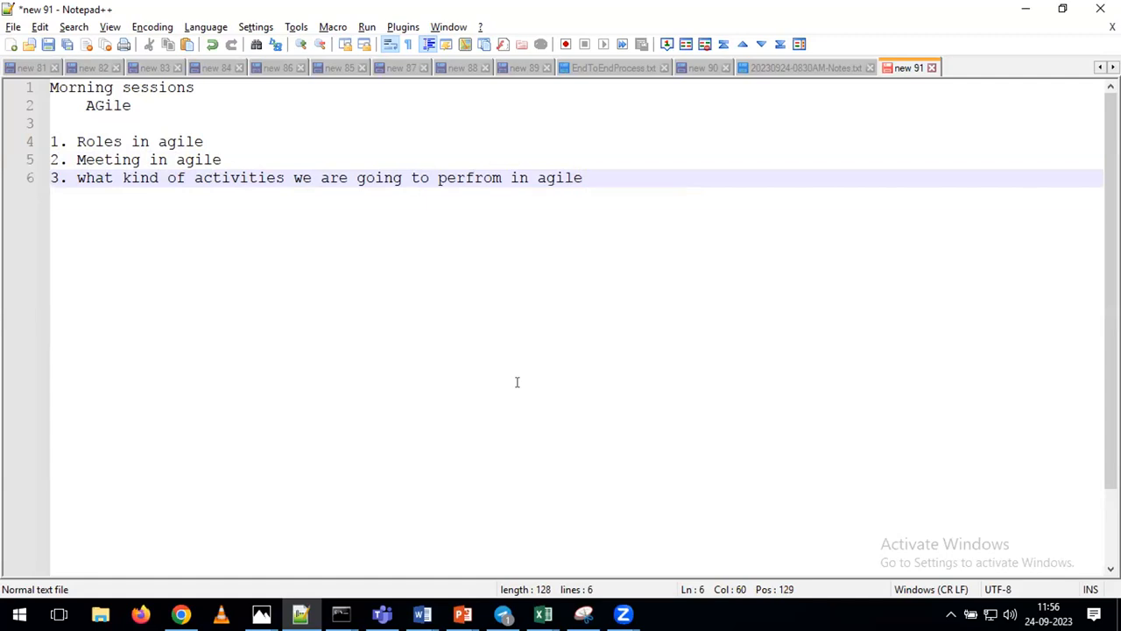
{"action": "key", "text": "Return"}
{"action": "type", "text": "********************************************************"}
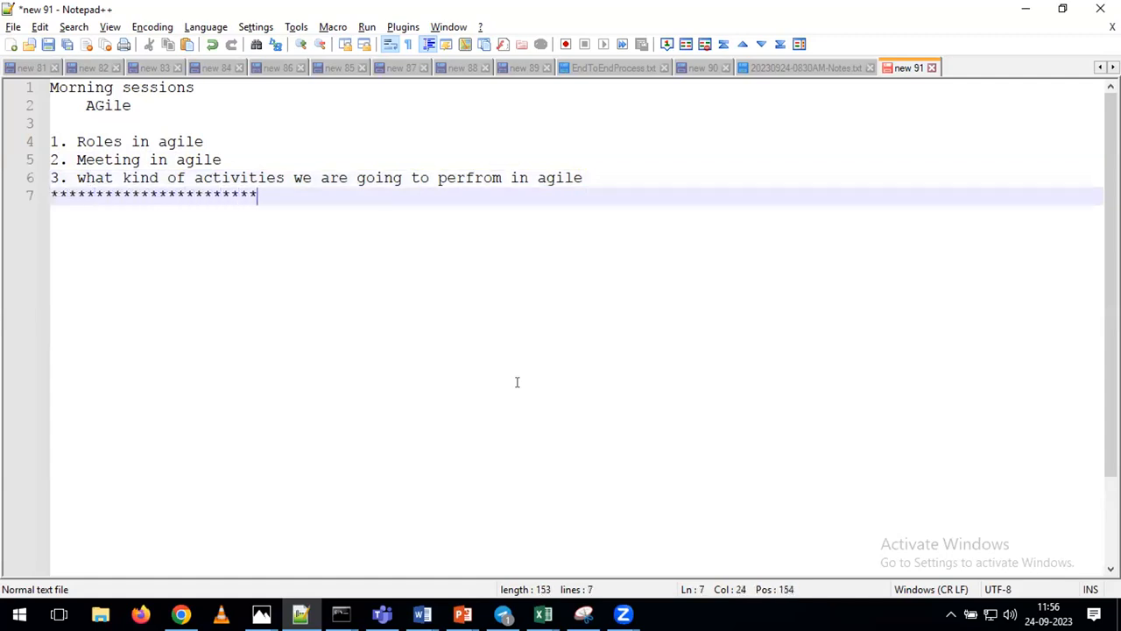
{"action": "type", "text": "*******************************"}
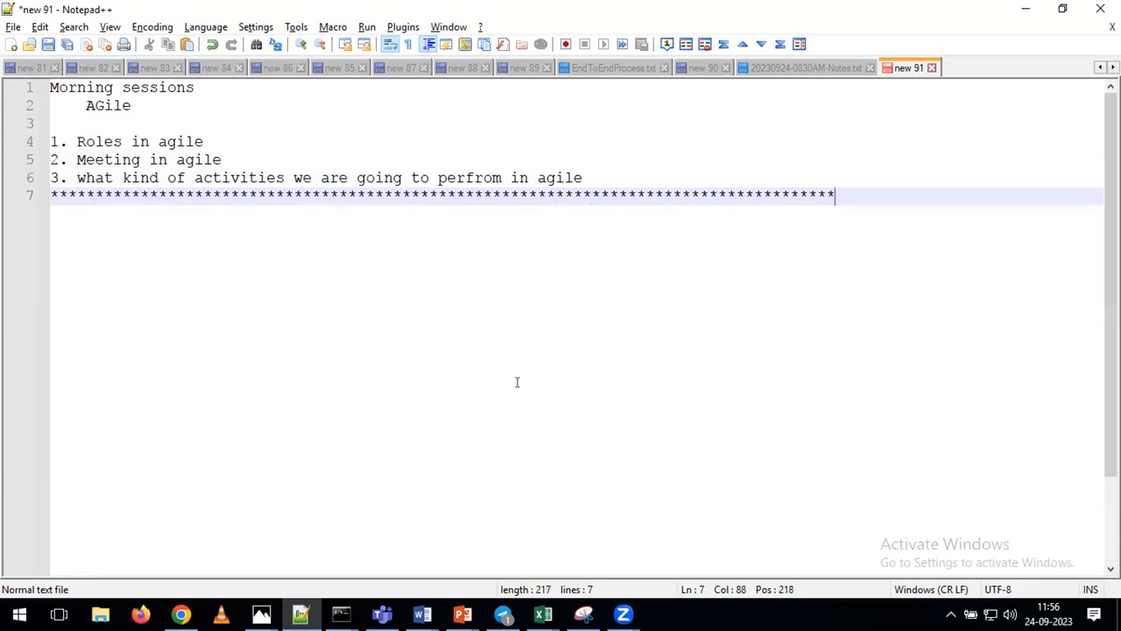
Write "Try to perfrom same activities in practical:" below the separator, leaving a blank line before and after it
{"action": "key", "text": "Return"}
{"action": "key", "text": "Return"}
{"action": "type", "text": "Try to perfr"}
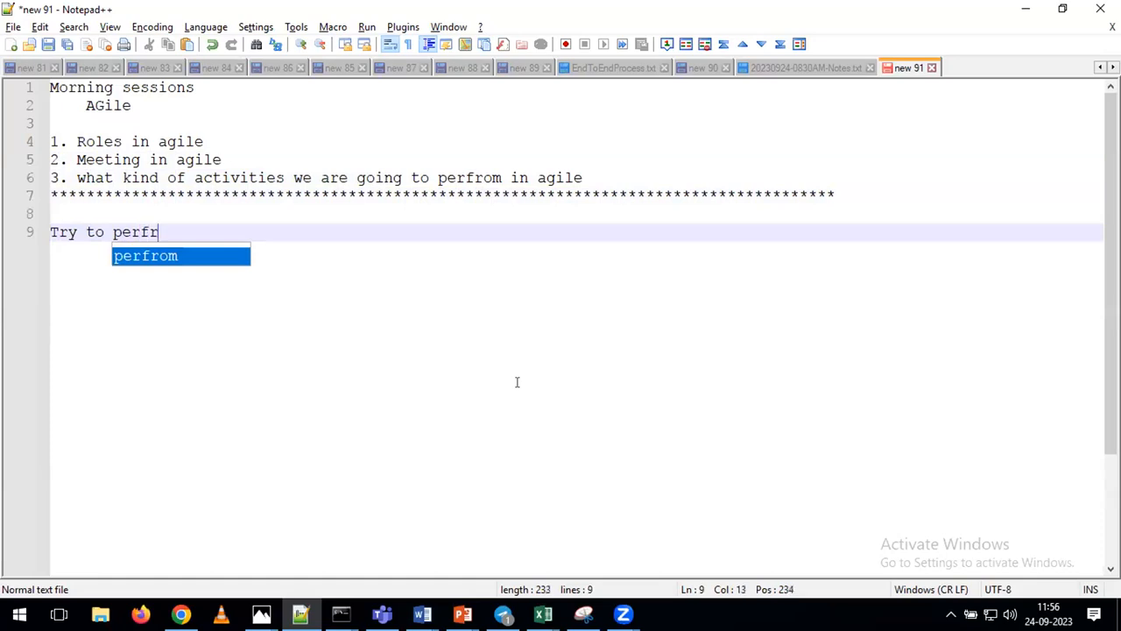
{"action": "type", "text": "om same ac"}
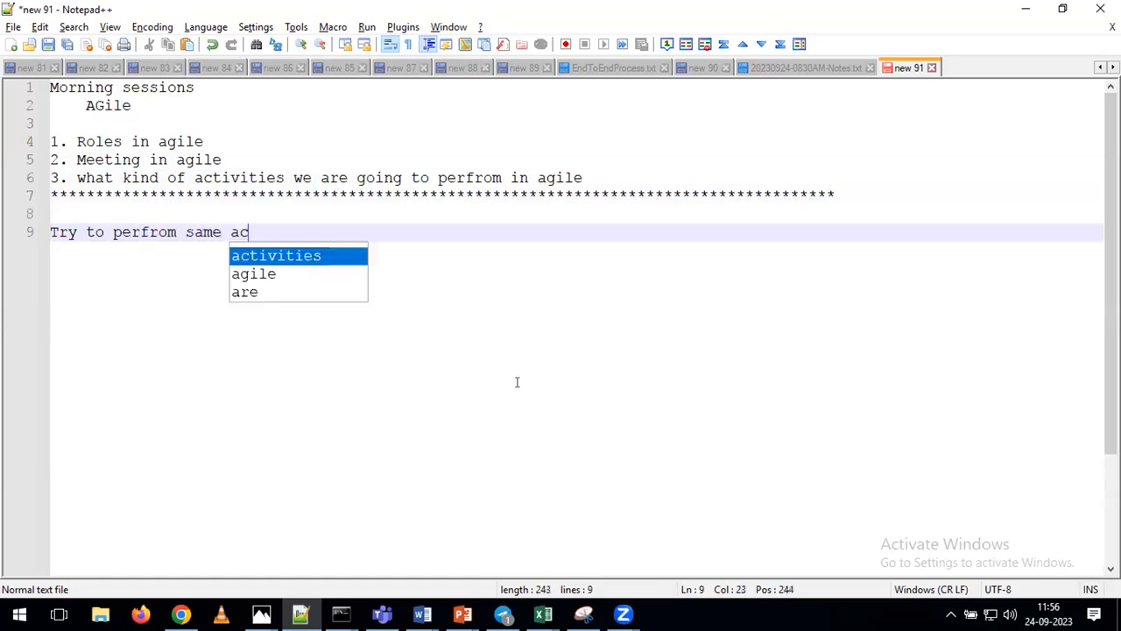
{"action": "type", "text": "tivities in "}
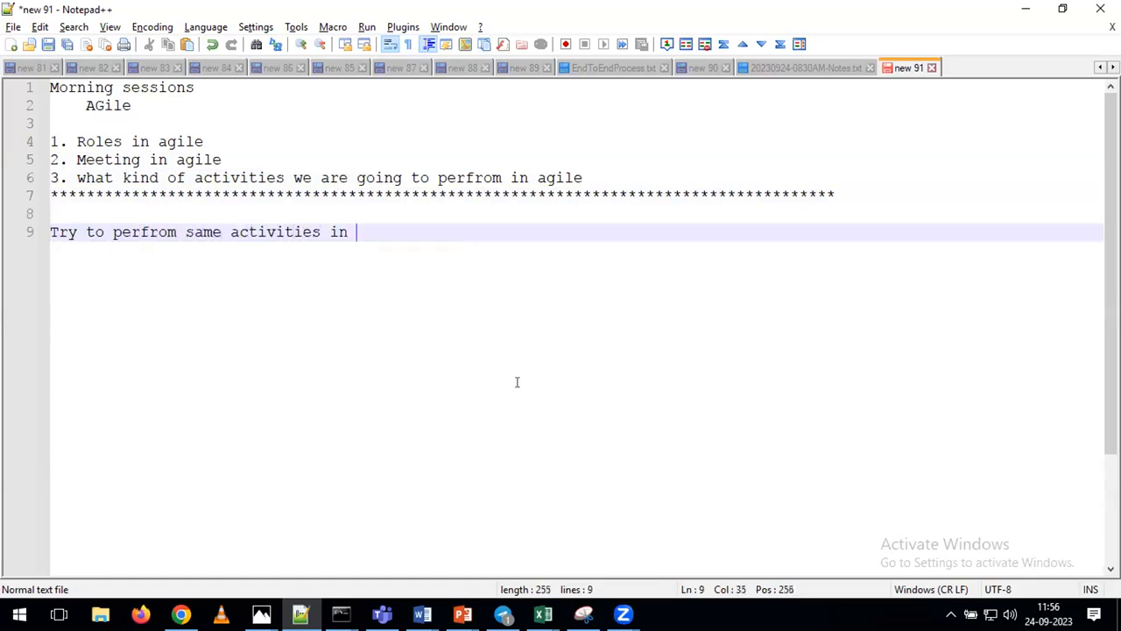
{"action": "type", "text": "practical"}
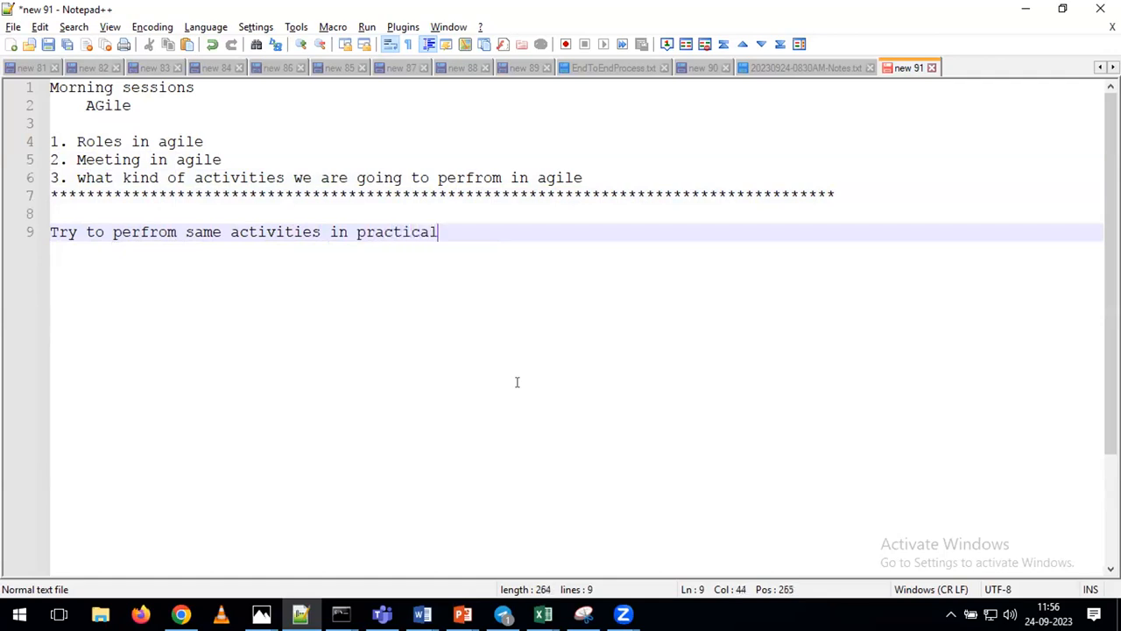
{"action": "type", "text": ":"}
{"action": "key", "text": "Return"}
{"action": "key", "text": "Return"}
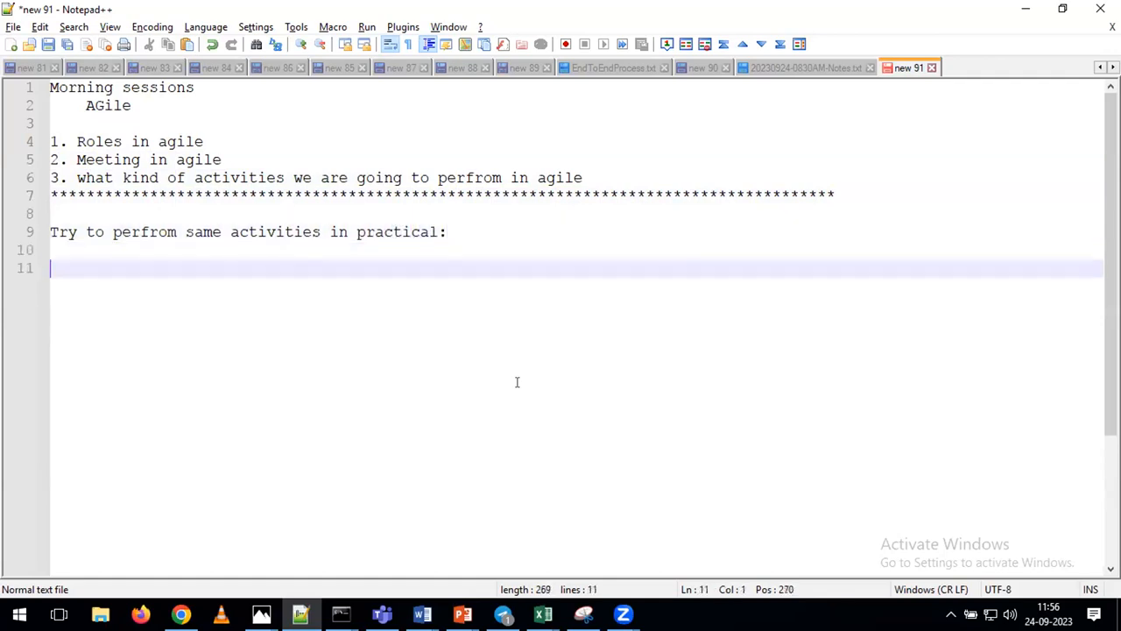
Enter the note "Stories --> How to move those stories from todo to ingprogress to resolved"
{"action": "type", "text": "Stories -->"}
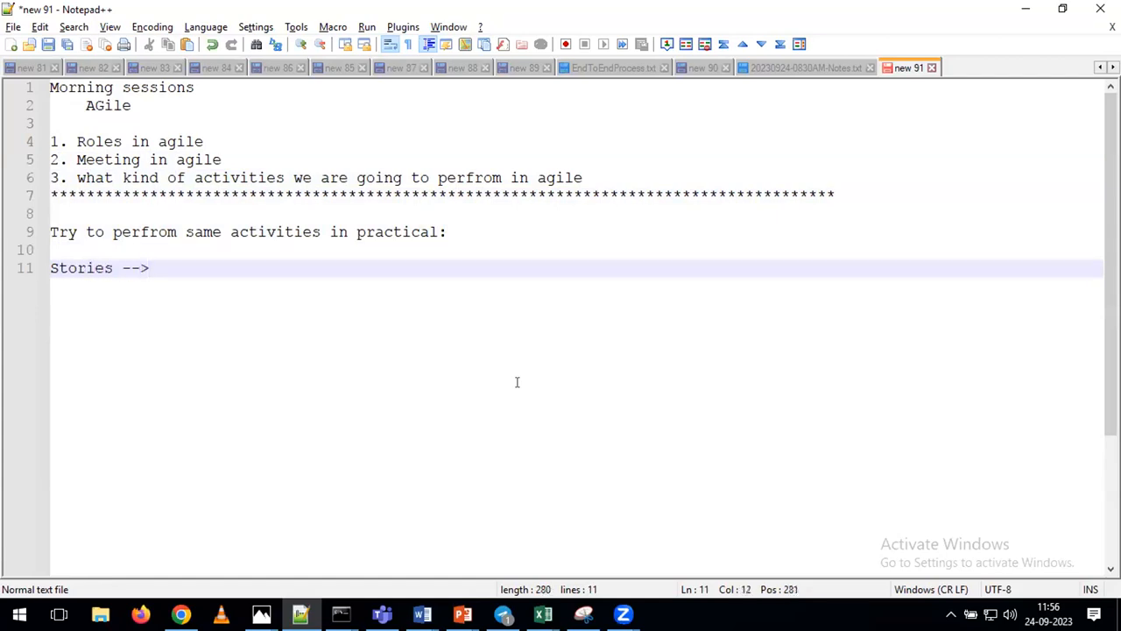
{"action": "type", "text": " How to mov"}
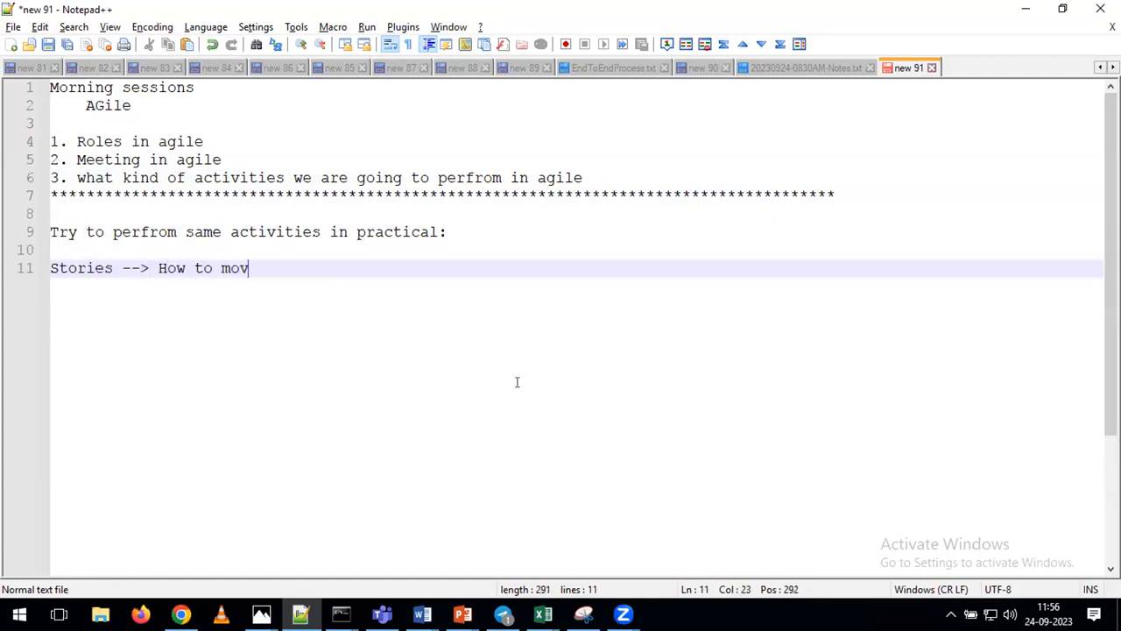
{"action": "type", "text": "e those stories "}
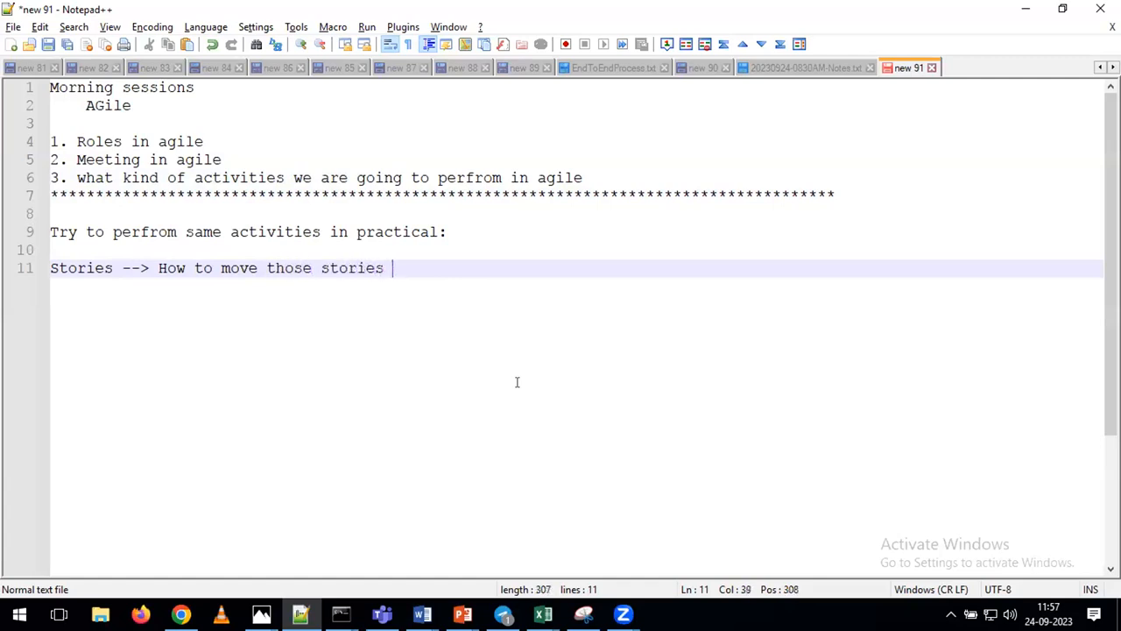
{"action": "type", "text": "from to"}
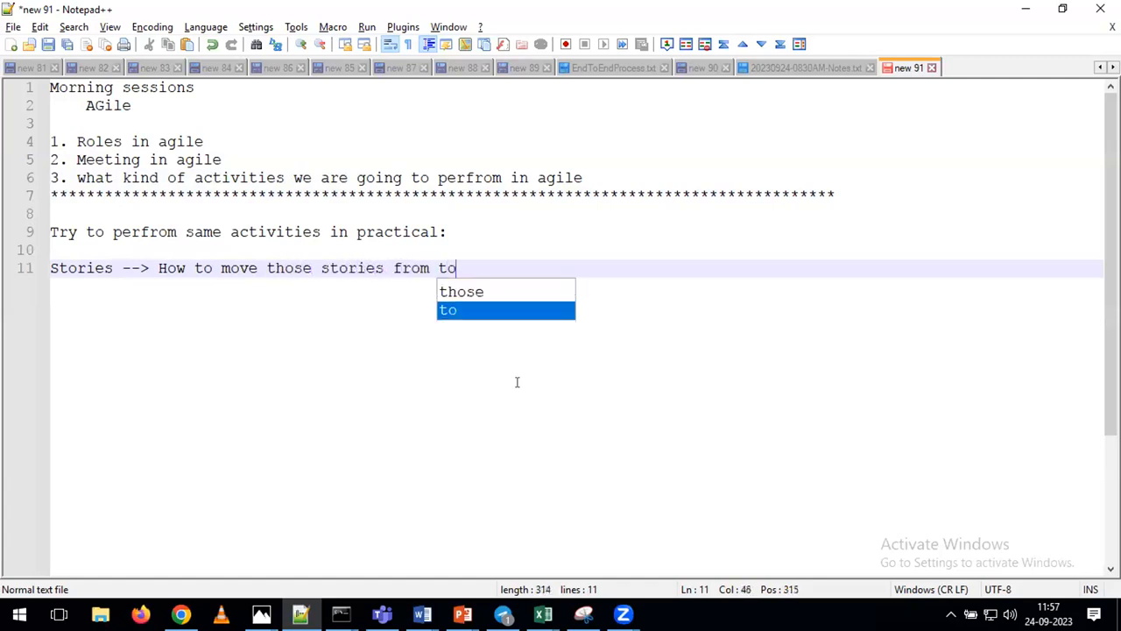
{"action": "type", "text": "do to ing"}
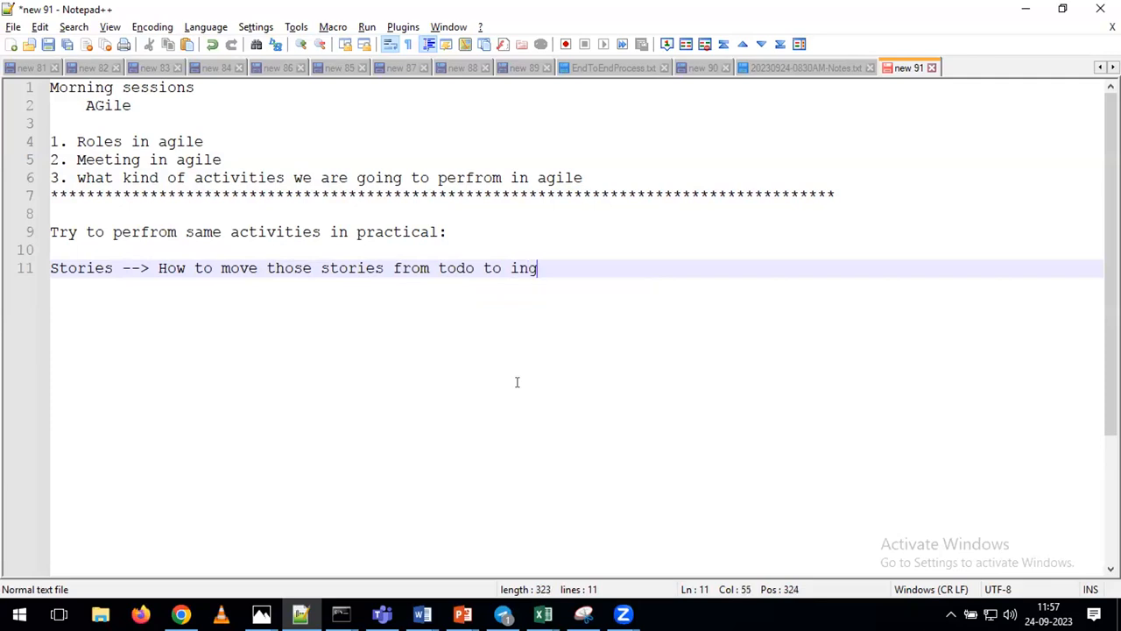
{"action": "type", "text": "progress "}
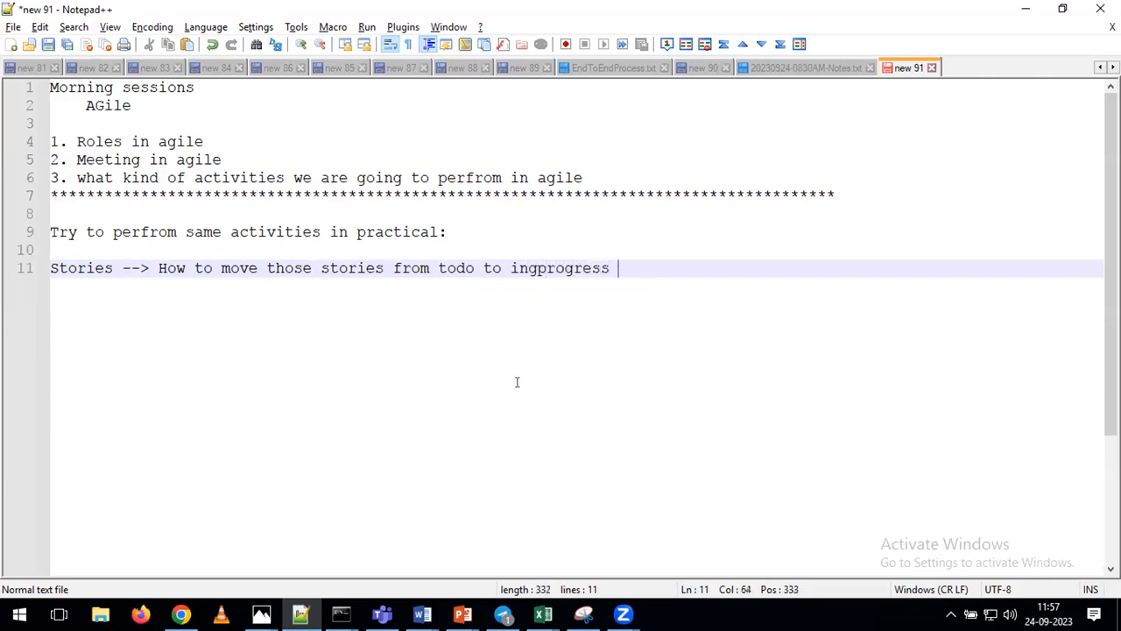
{"action": "type", "text": "to resolved"}
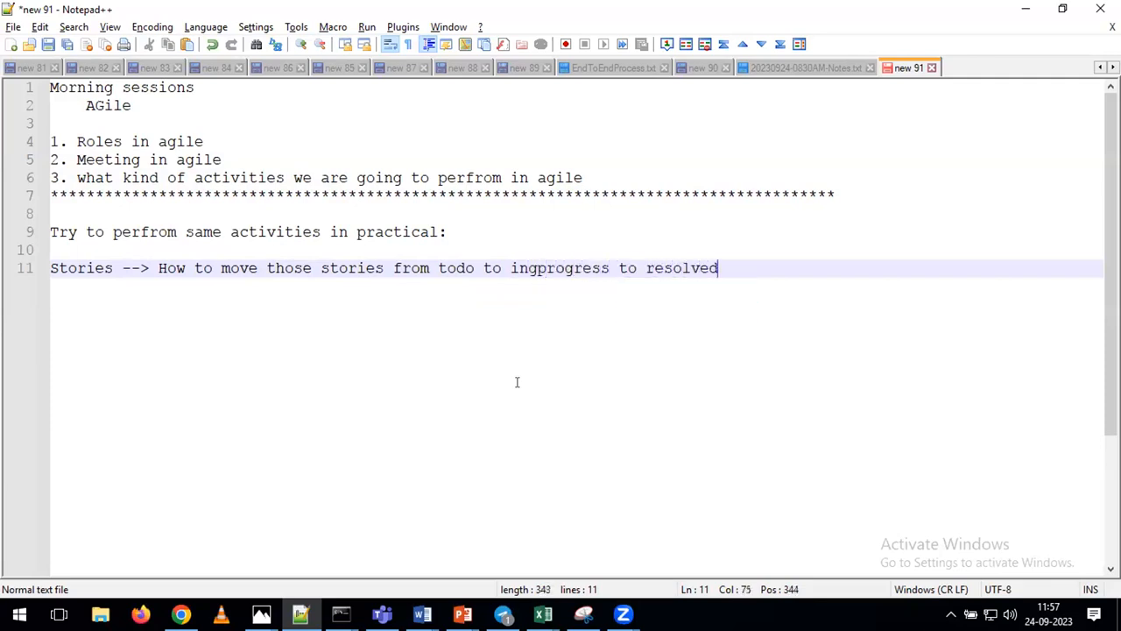
Add the note "start sprint and stop sprint" below the Stories note, leaving a blank line between them
{"action": "key", "text": "Return"}
{"action": "key", "text": "Return"}
{"action": "type", "text": "s"}
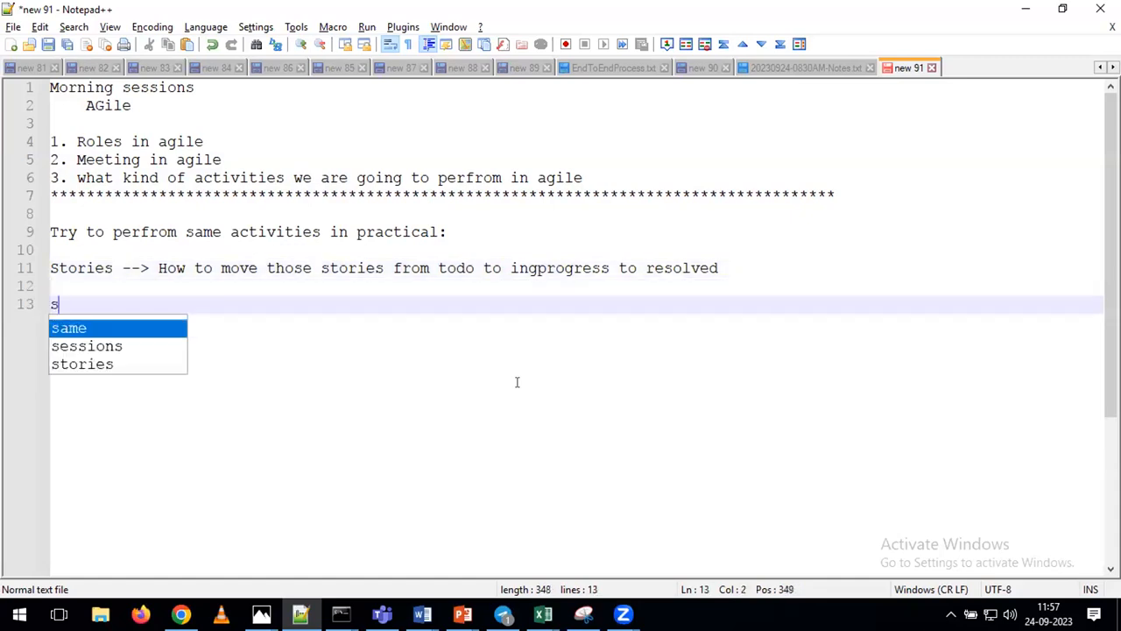
{"action": "type", "text": "print and"}
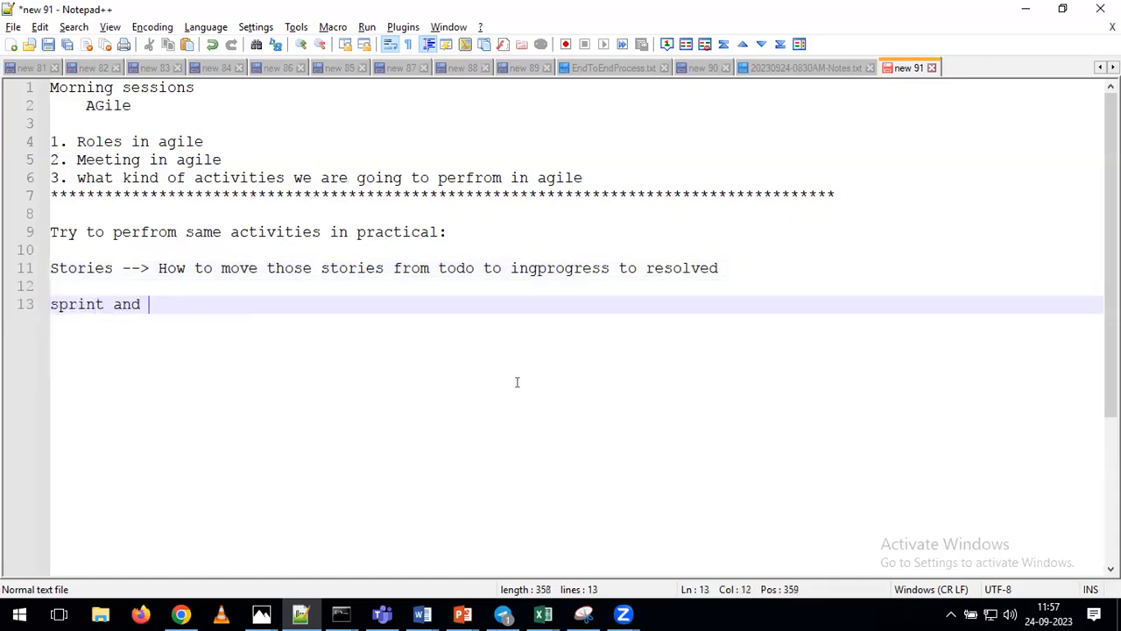
{"action": "key", "text": "Home"}
{"action": "type", "text": "start"}
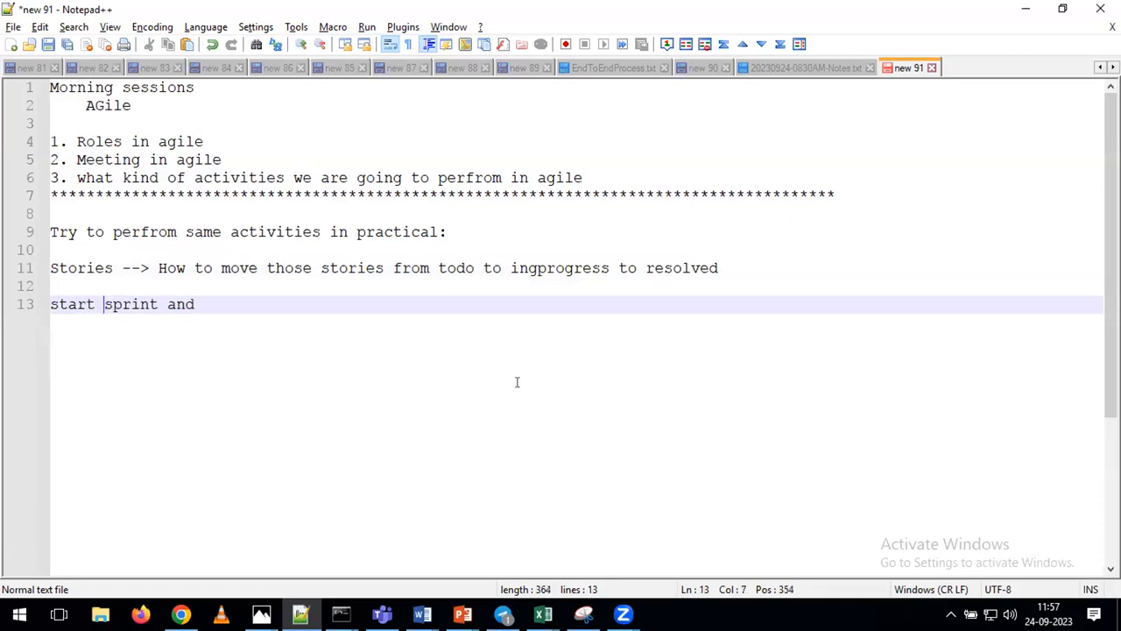
{"action": "key", "text": "End"}
{"action": "type", "text": "stop srpi"}
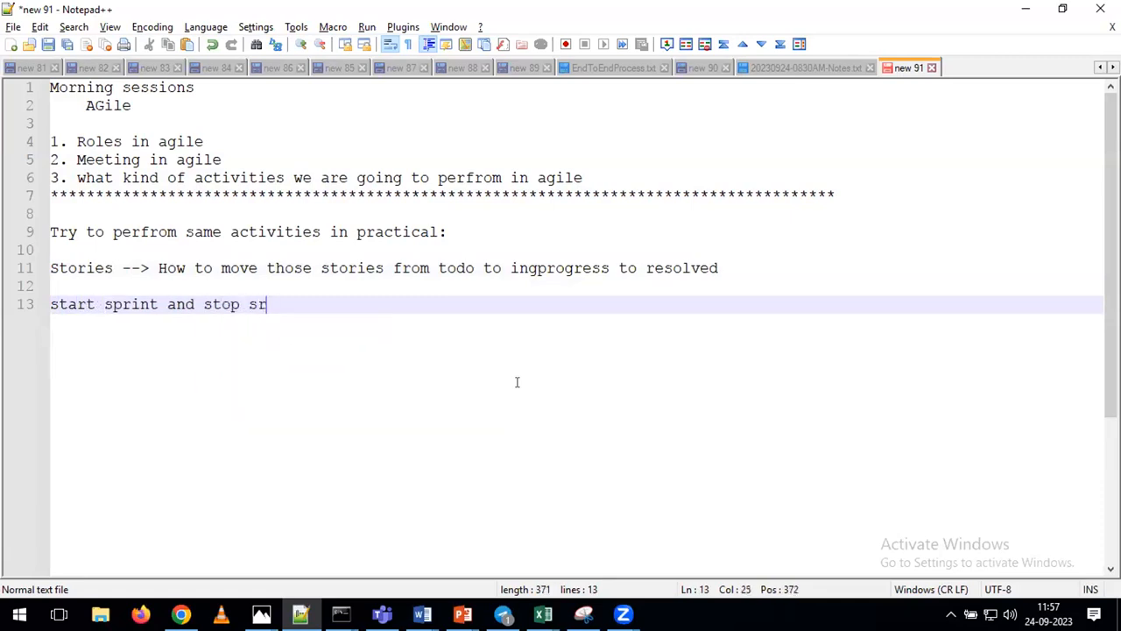
{"action": "key", "text": "BackSpace"}
{"action": "key", "text": "BackSpace"}
{"action": "key", "text": "BackSpace"}
{"action": "type", "text": "pr"}
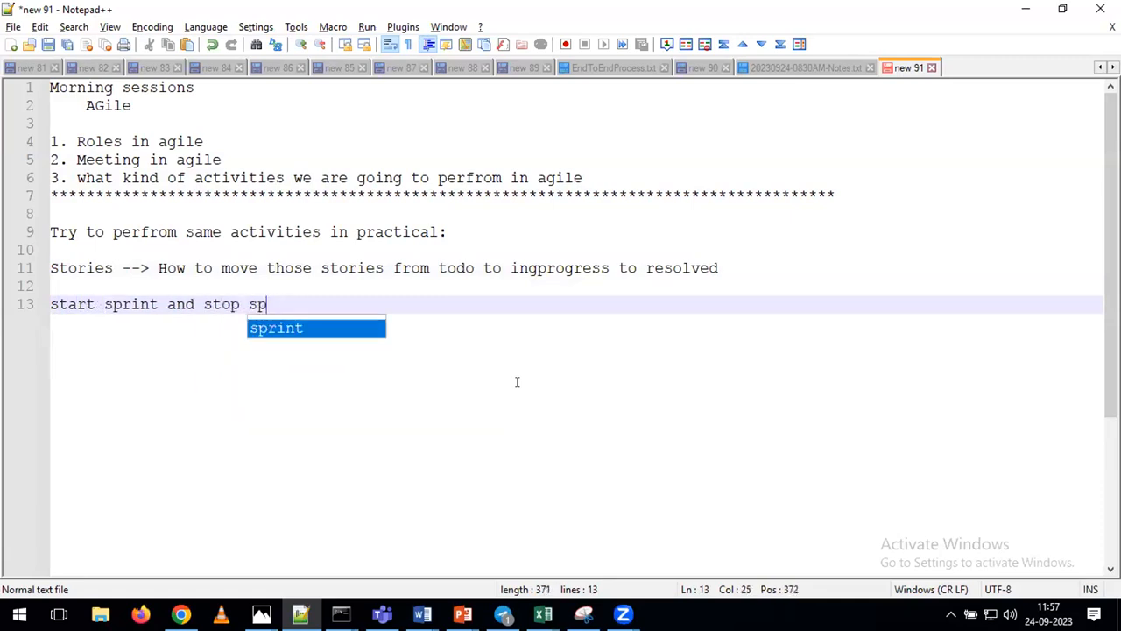
{"action": "type", "text": "int"}
Remove the blank line between the asterisk separator and the "Try to perfrom same activities in practical:" heading
{"action": "left_click", "coordinate": [65, 202]}
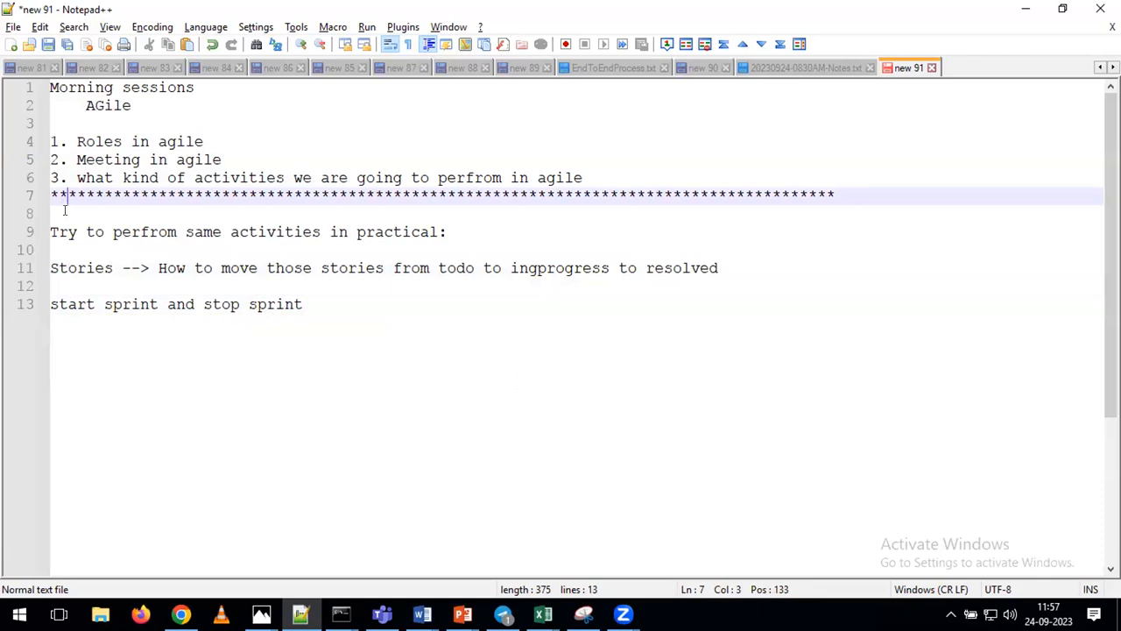
{"action": "left_click", "coordinate": [63, 217]}
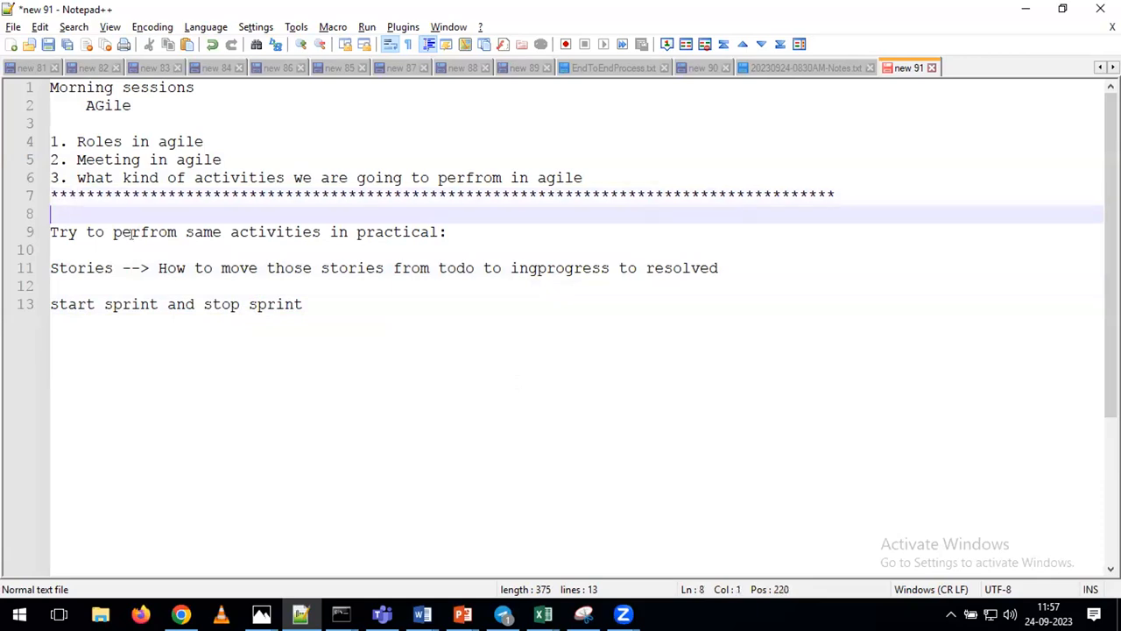
{"action": "key", "text": "Delete"}
Insert a second long separator line of asterisks directly below the "start sprint and stop sprint" note
{"action": "key", "text": "Down"}
{"action": "key", "text": "Down"}
{"action": "key", "text": "Down"}
{"action": "key", "text": "Down"}
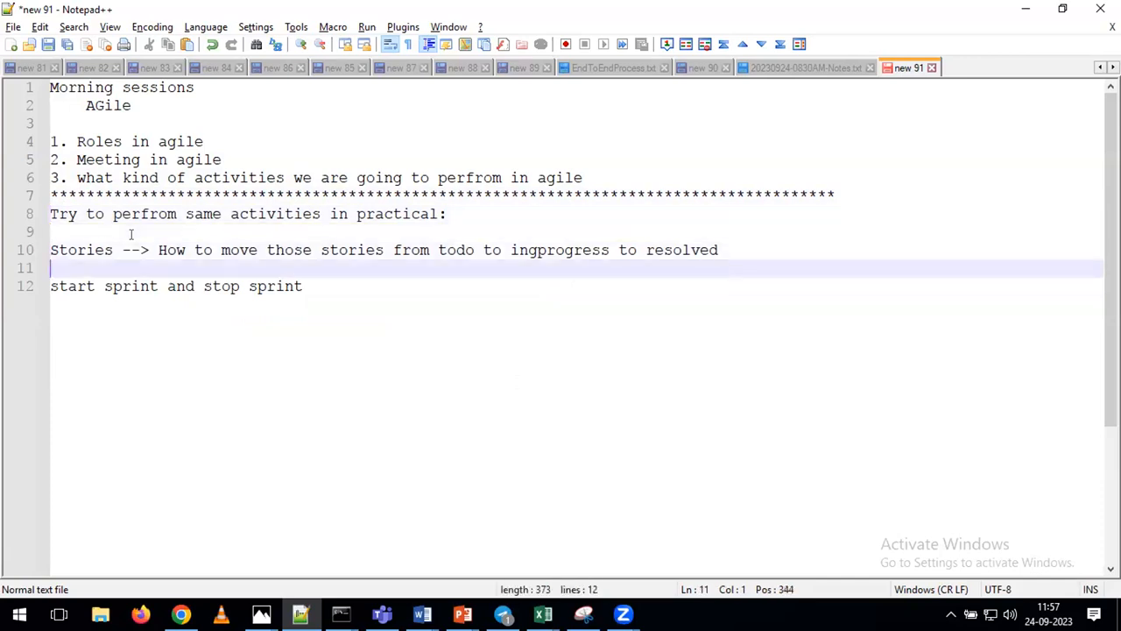
{"action": "key", "text": "End"}
{"action": "key", "text": "Return"}
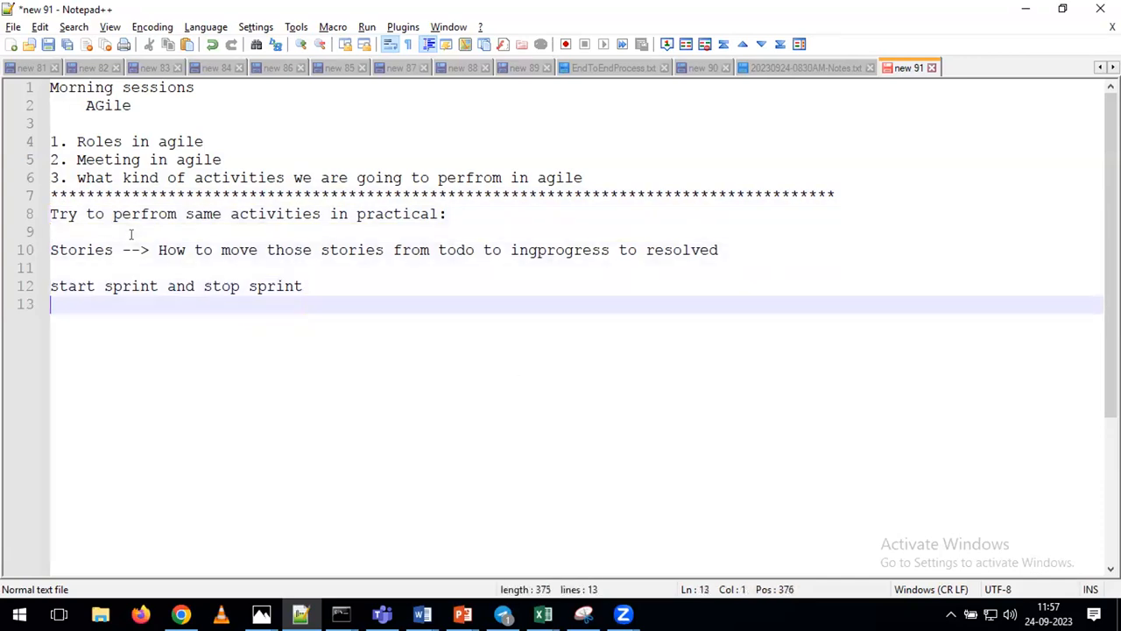
{"action": "type", "text": "***********************************************************************************"}
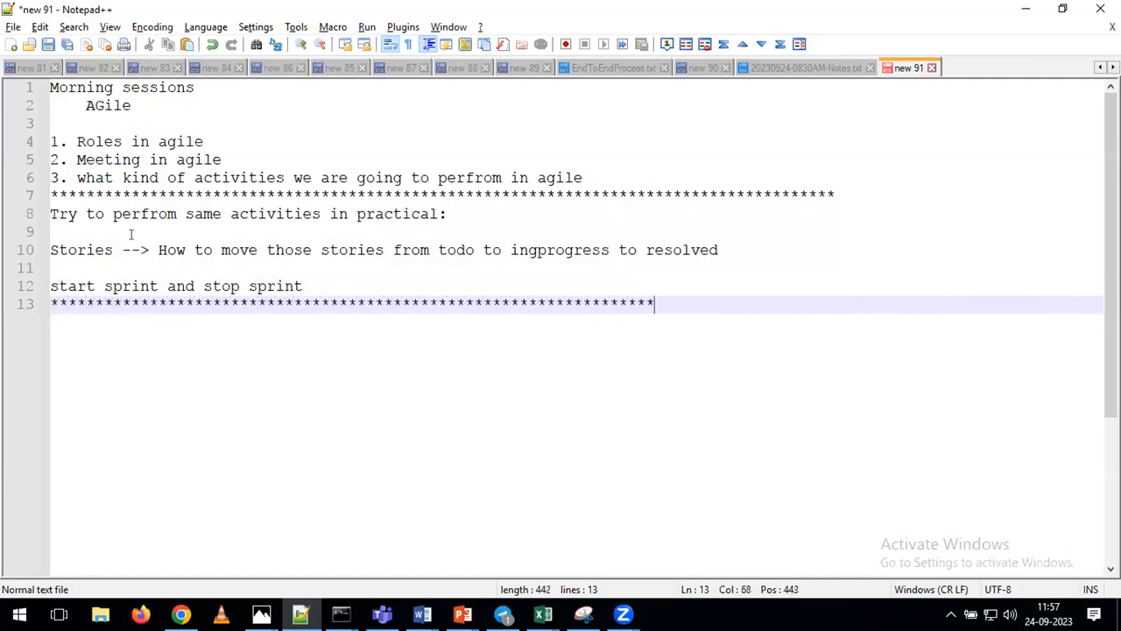
{"action": "type", "text": "***"}
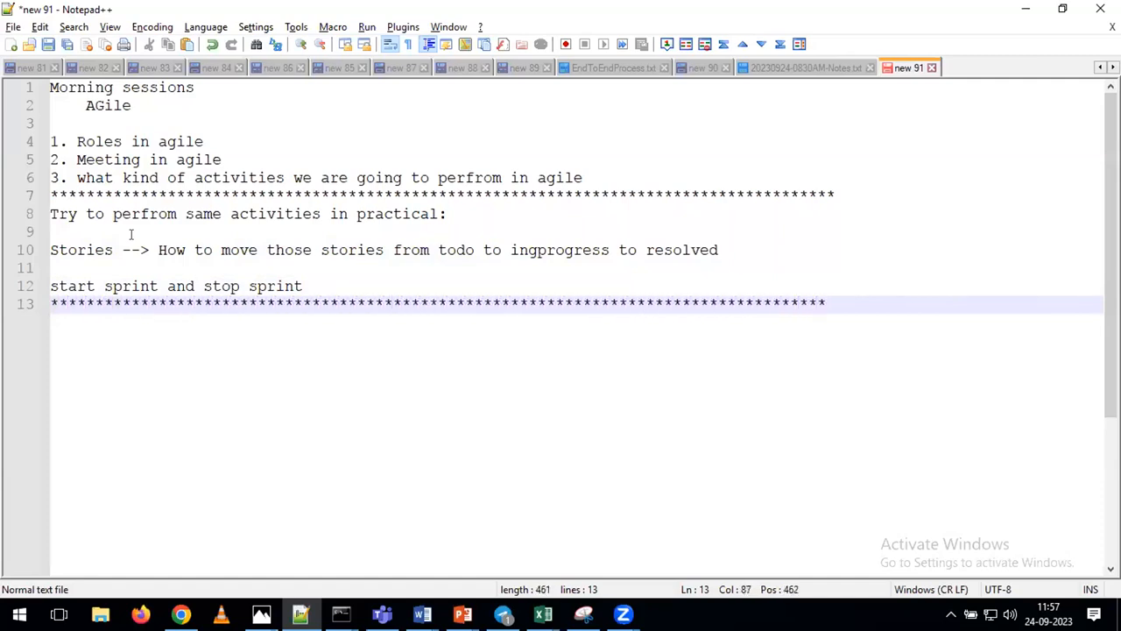
Write "AGile --> take account in Jira board -->" below the second separator, leaving a blank line between them
{"action": "key", "text": "Return"}
{"action": "key", "text": "Return"}
{"action": "type", "text": "A"}
{"action": "type", "text": "gi"}
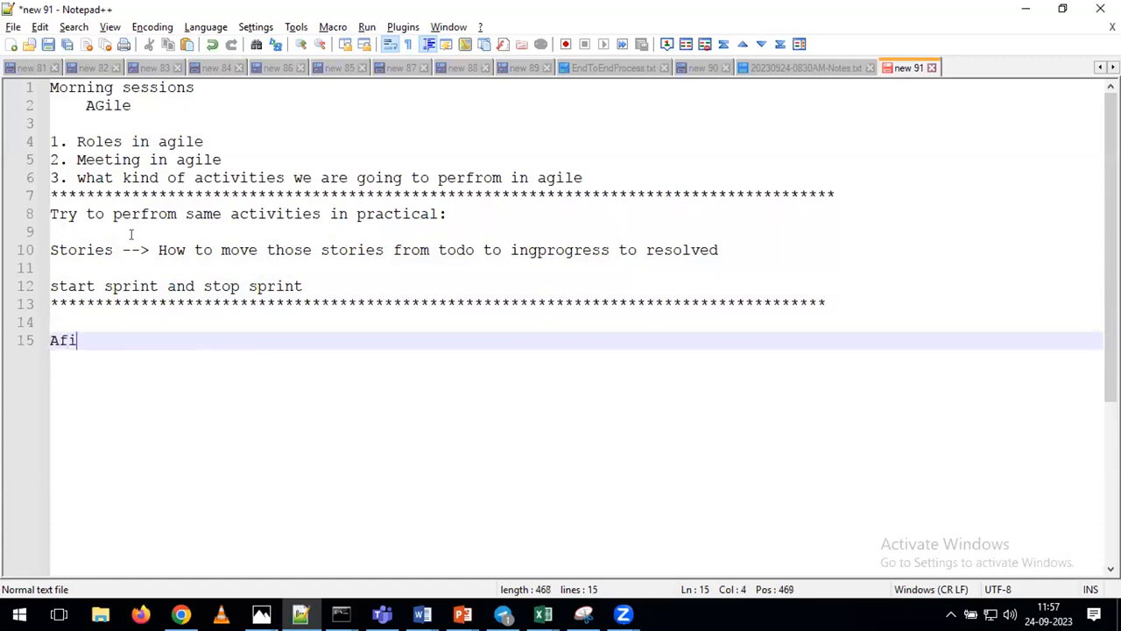
{"action": "key", "text": "BackSpace"}
{"action": "key", "text": "BackSpace"}
{"action": "type", "text": "Gile --. take acco"}
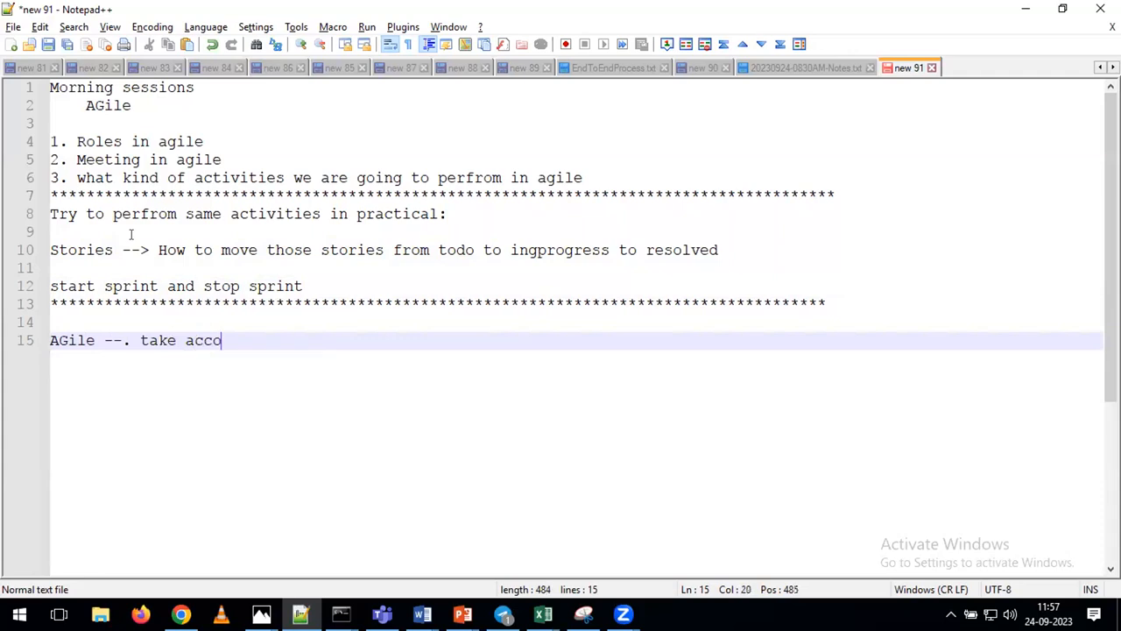
{"action": "type", "text": "unt in Jira b"}
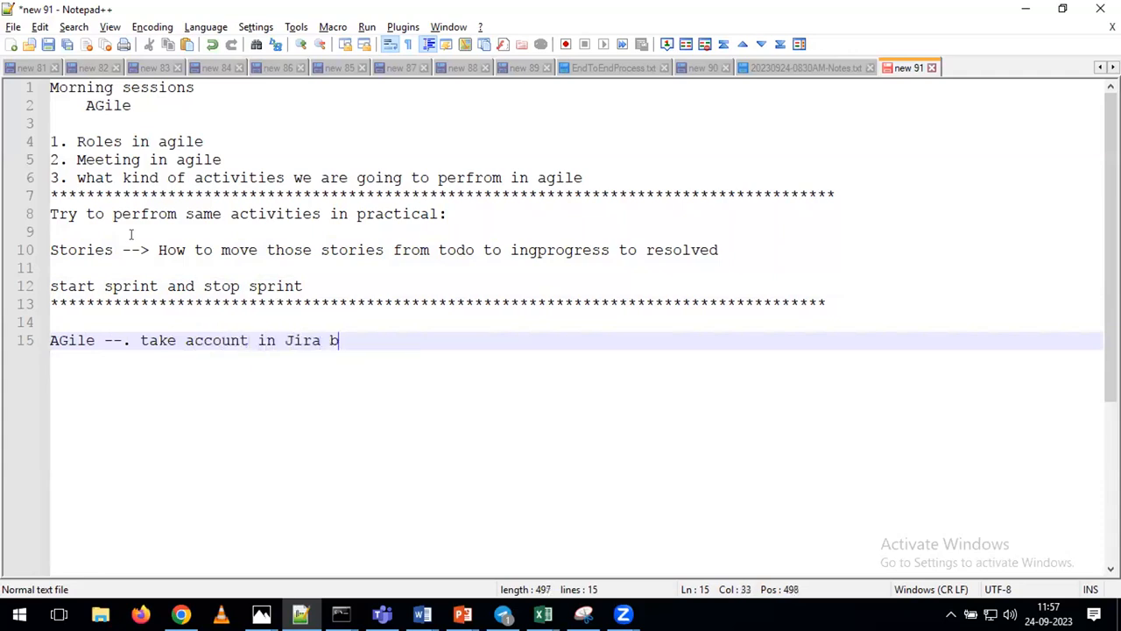
{"action": "type", "text": "oard -->"}
{"action": "key", "text": "ctrl+Left"}
{"action": "key", "text": "ctrl+Left"}
{"action": "key", "text": "ctrl+Left"}
{"action": "key", "text": "Left"}
{"action": "key", "text": "BackSpace"}
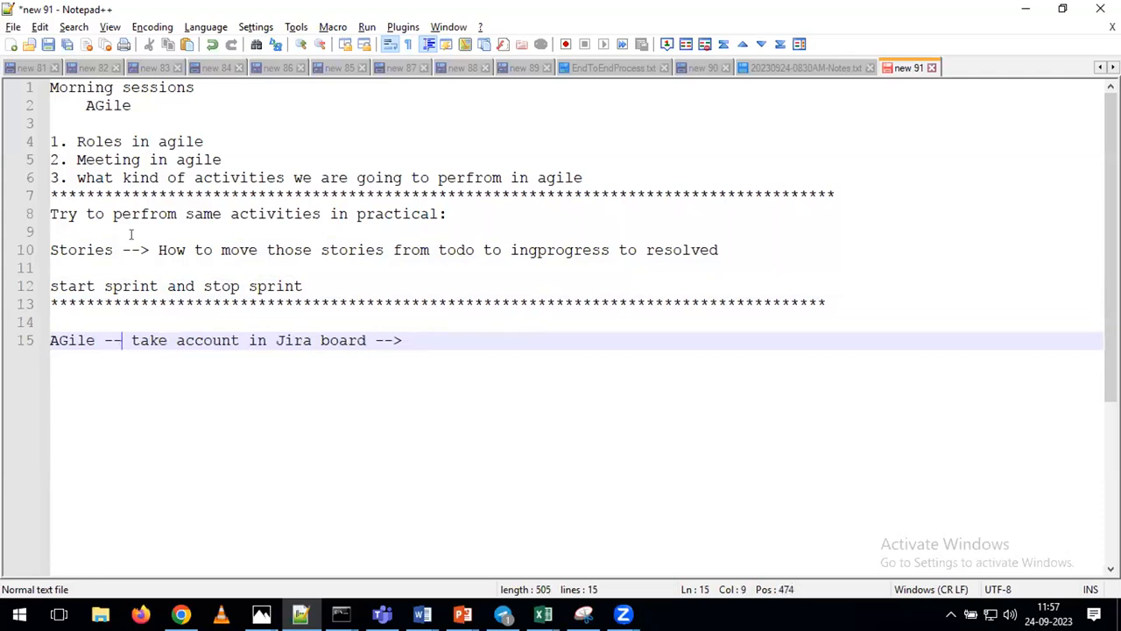
{"action": "type", "text": ">"}
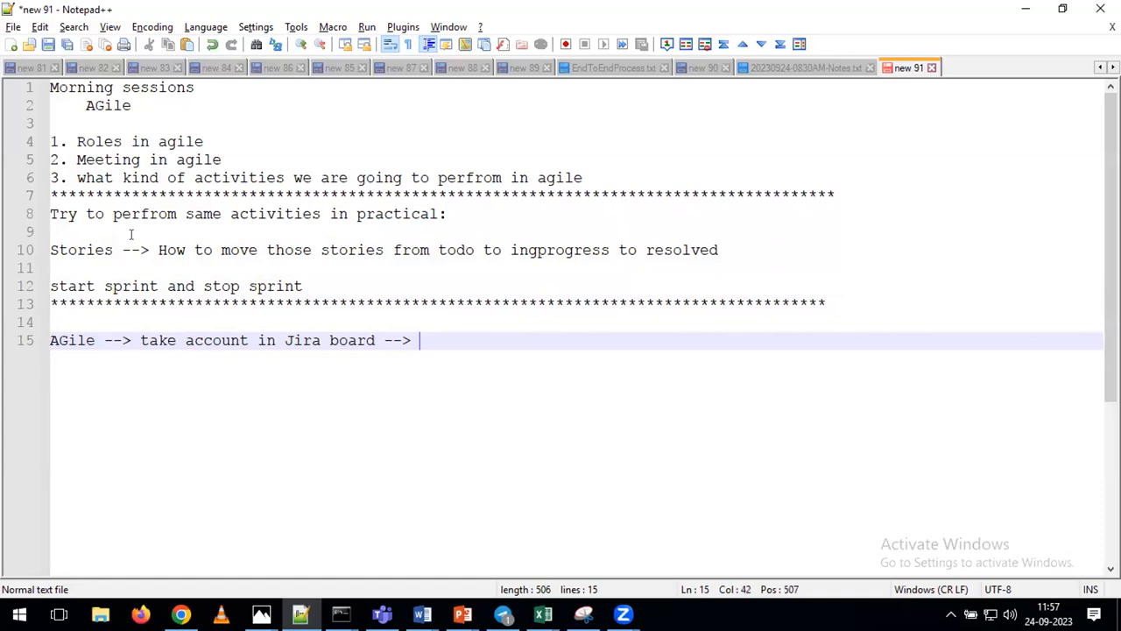
After two blank lines, write "In real time --> for every person we are going to have separate account or will have single account for a team?"
{"action": "key", "text": "Return"}
{"action": "key", "text": "Return"}
{"action": "key", "text": "Return"}
{"action": "type", "text": "In"}
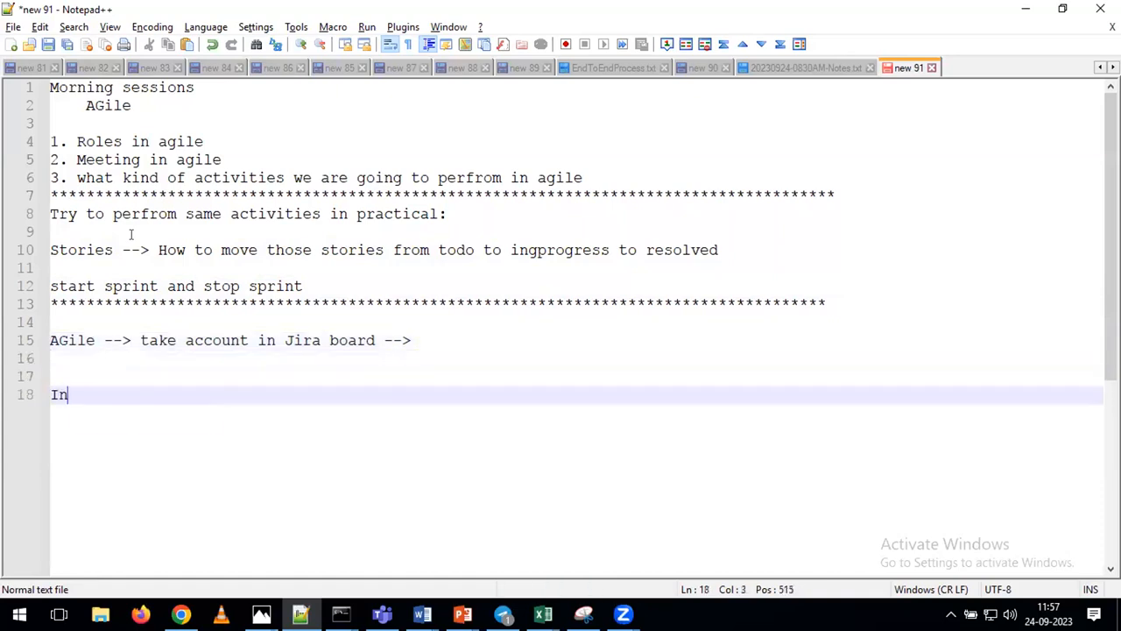
{"action": "type", "text": " real time --"}
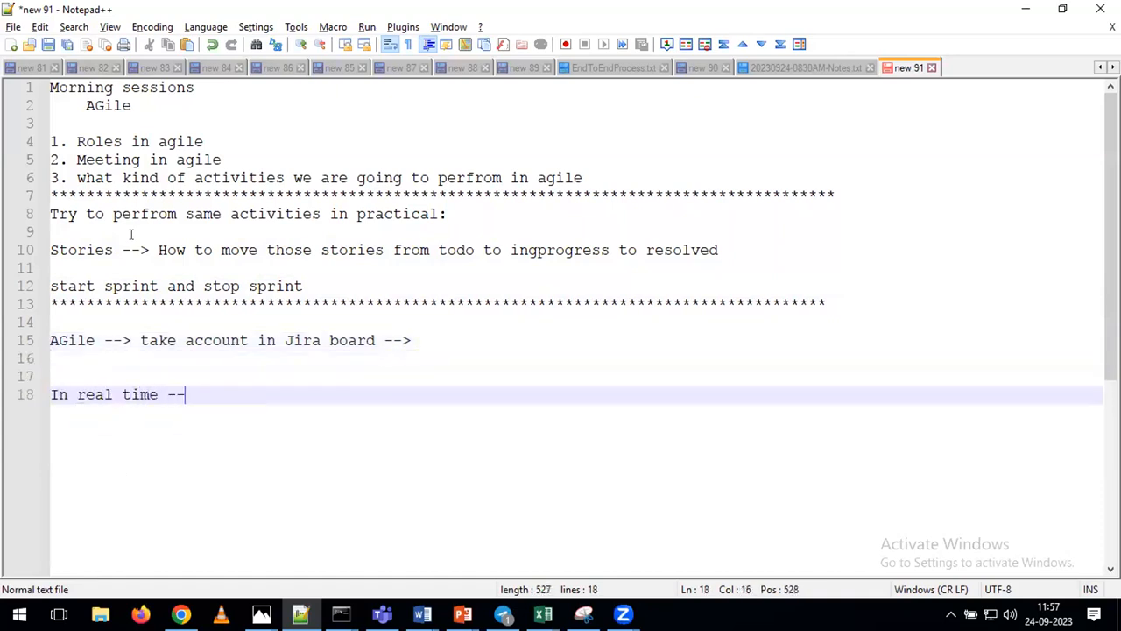
{"action": "type", "text": "> for every pser"}
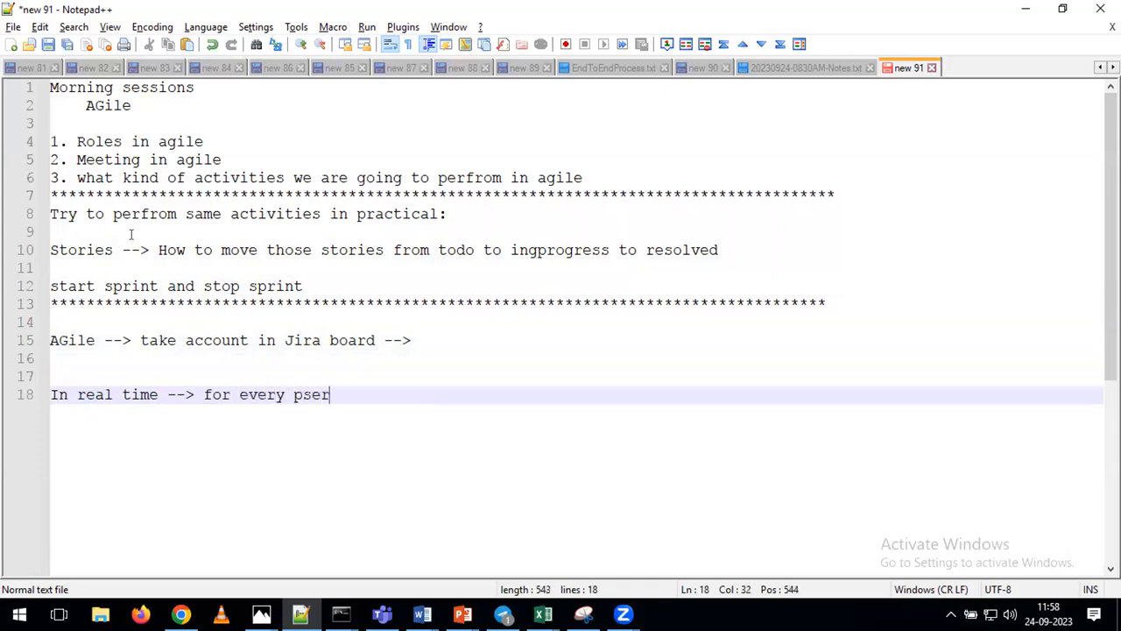
{"action": "type", "text": "son we are going "}
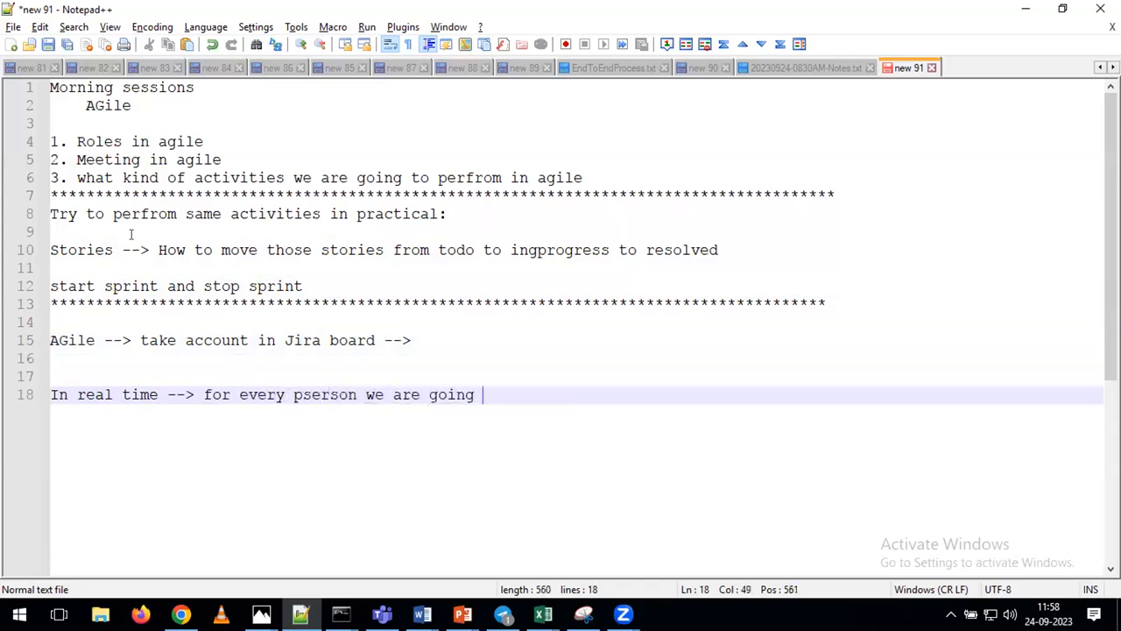
{"action": "type", "text": "to have separate accoun"}
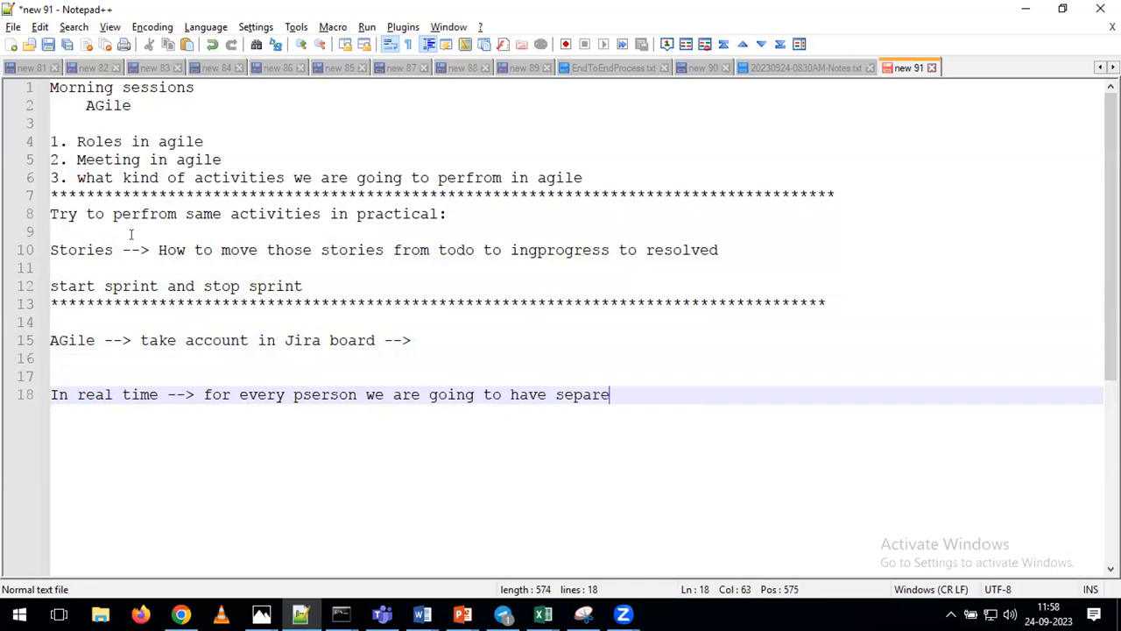
{"action": "type", "text": "t o"}
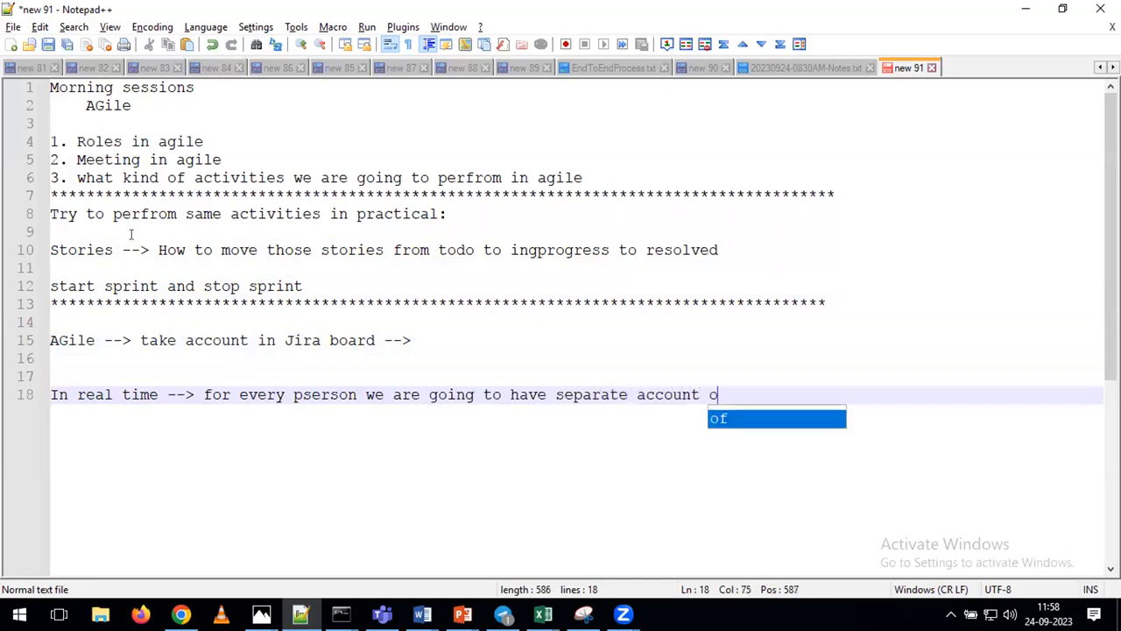
{"action": "type", "text": "r will hav"}
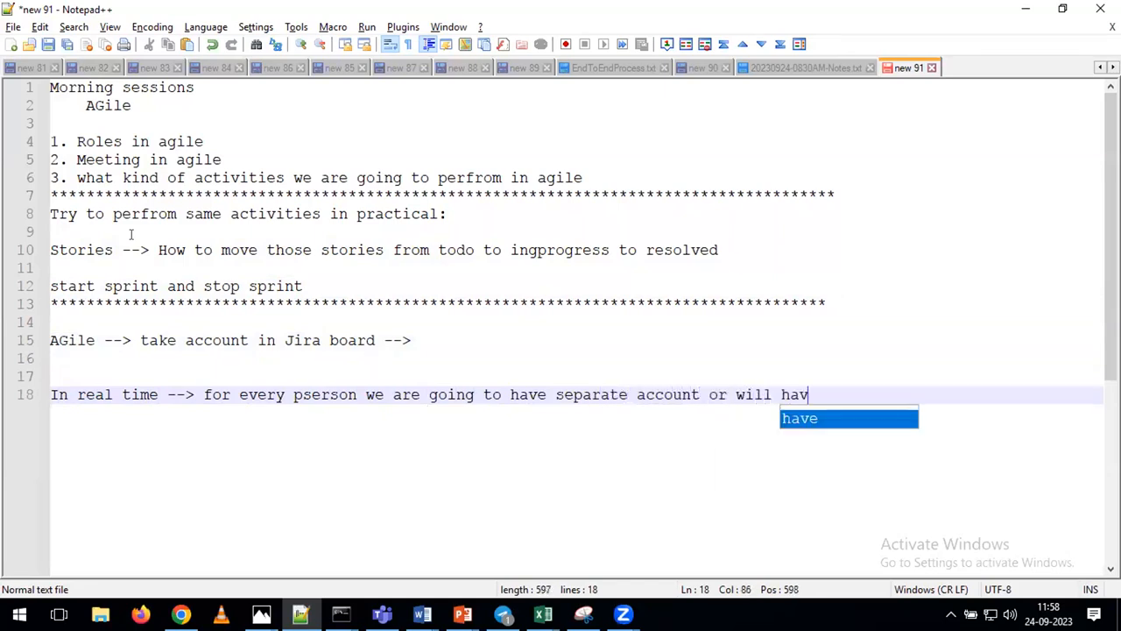
{"action": "type", "text": "e single account"}
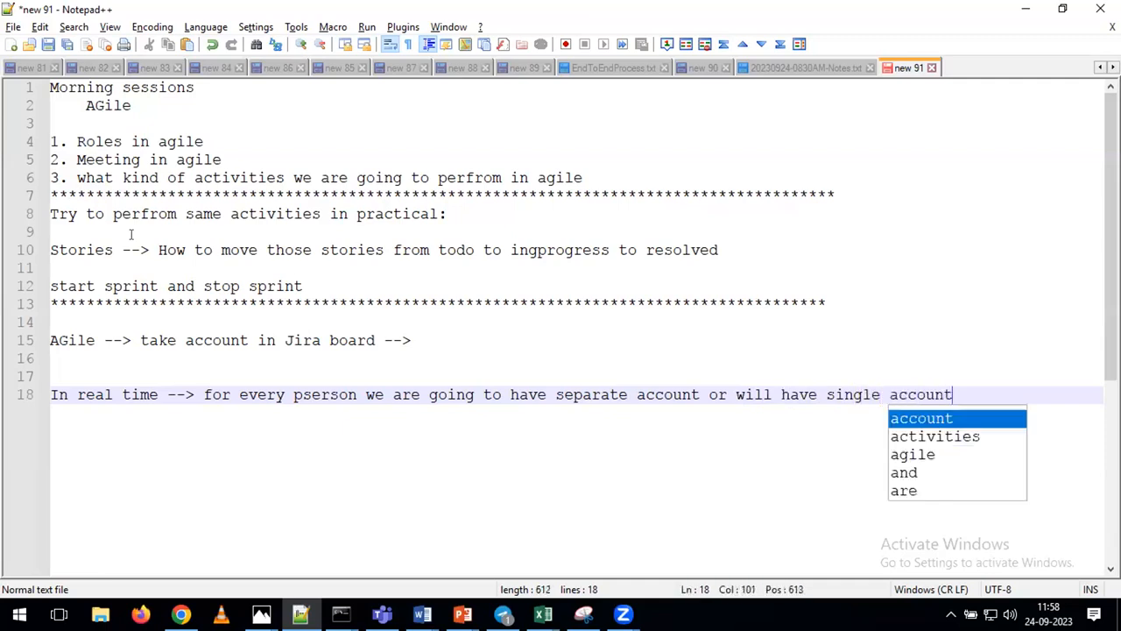
{"action": "type", "text": " for a team?"}
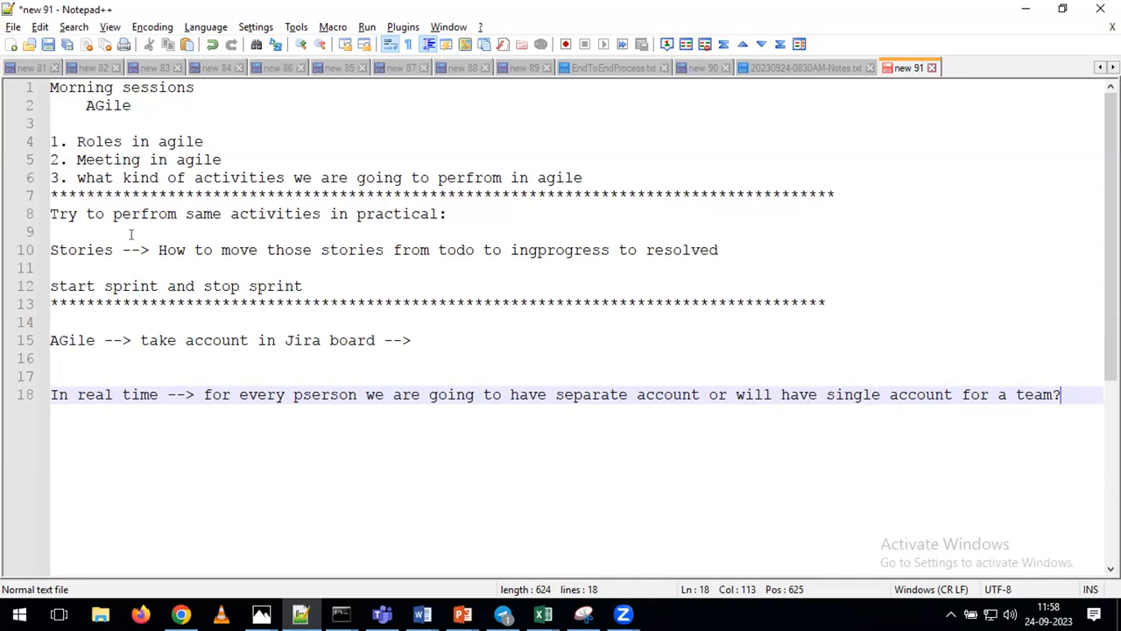
{"action": "double_click", "coordinate": [326, 396]}
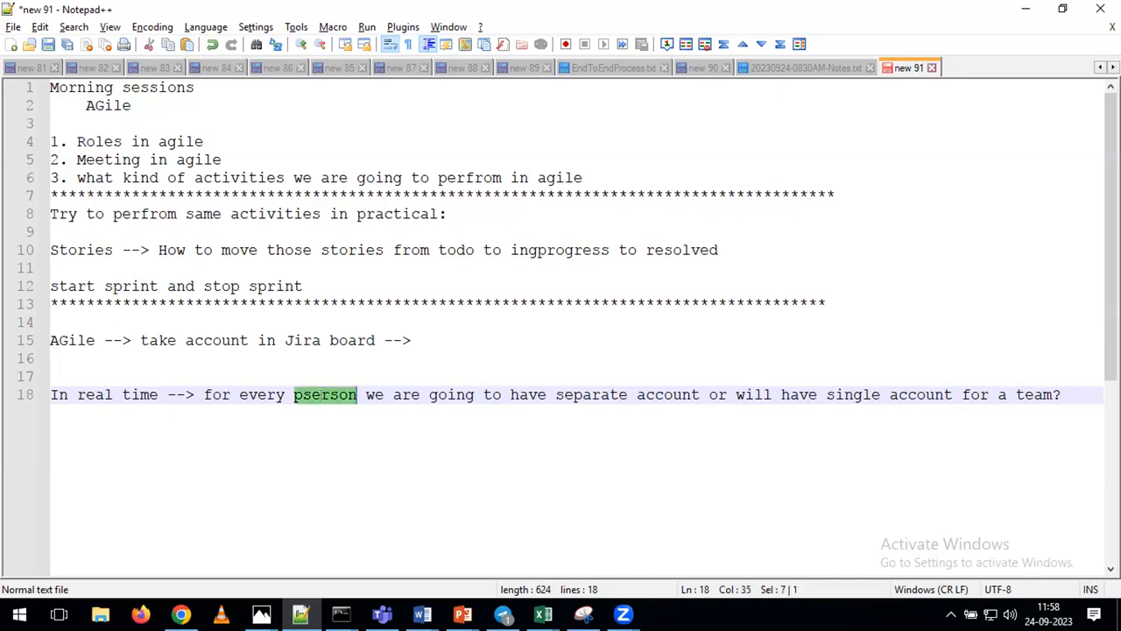
{"action": "type", "text": "person"}
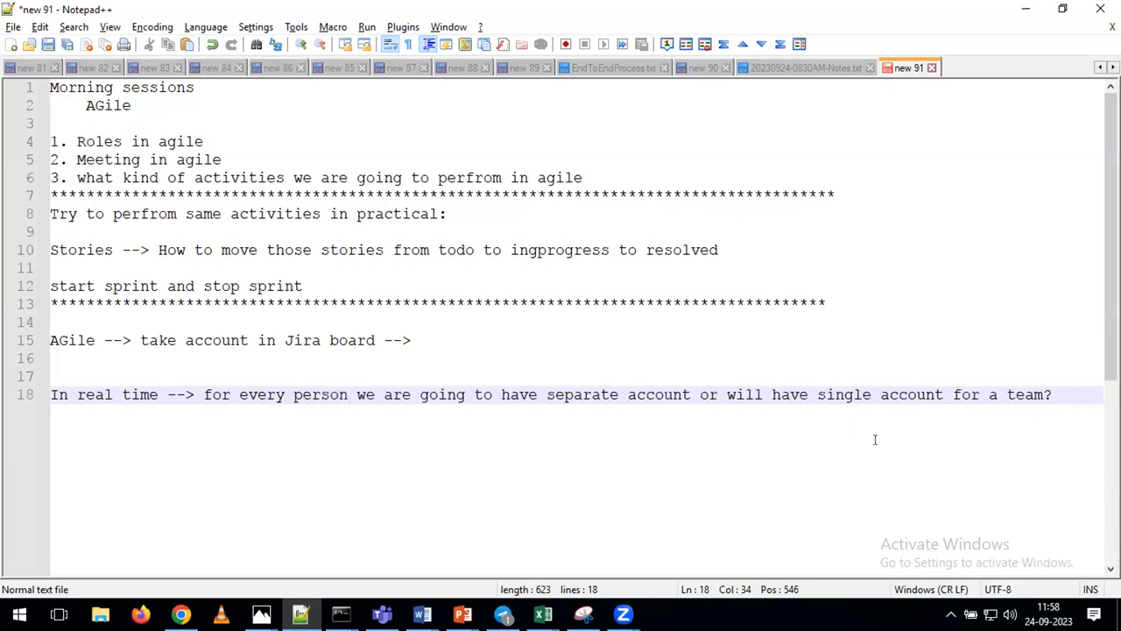
Add the note "single Jira account --> username/pwd -->" below the real-time question, leaving a blank line between them
{"action": "scroll", "coordinate": [872, 427], "scroll_direction": "down", "scroll_amount": 1}
{"action": "left_click", "coordinate": [1055, 340]}
{"action": "key", "text": "Return"}
{"action": "key", "text": "Return"}
{"action": "type", "text": "single acco"}
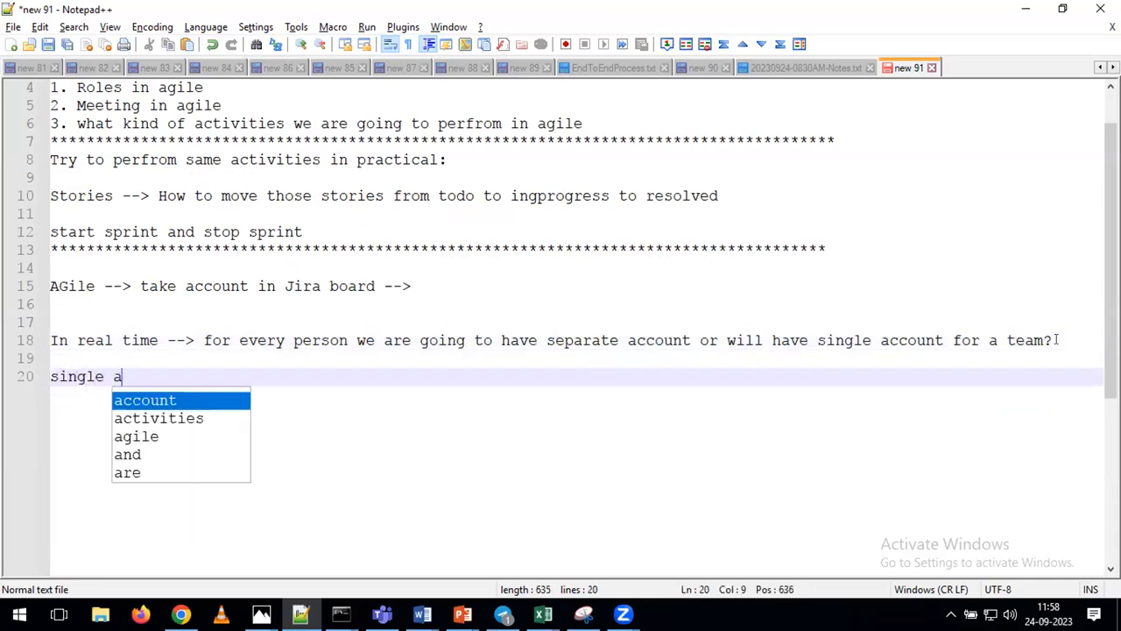
{"action": "key", "text": "BackSpace"}
{"action": "key", "text": "BackSpace"}
{"action": "key", "text": "BackSpace"}
{"action": "key", "text": "BackSpace"}
{"action": "type", "text": "Ji"}
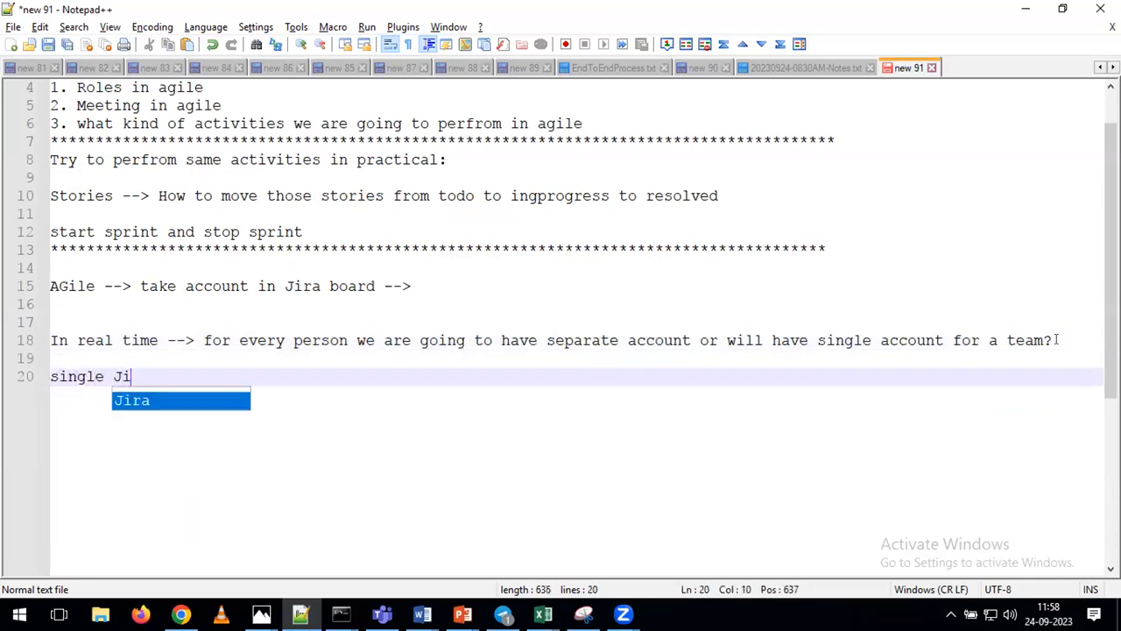
{"action": "type", "text": "ra account "}
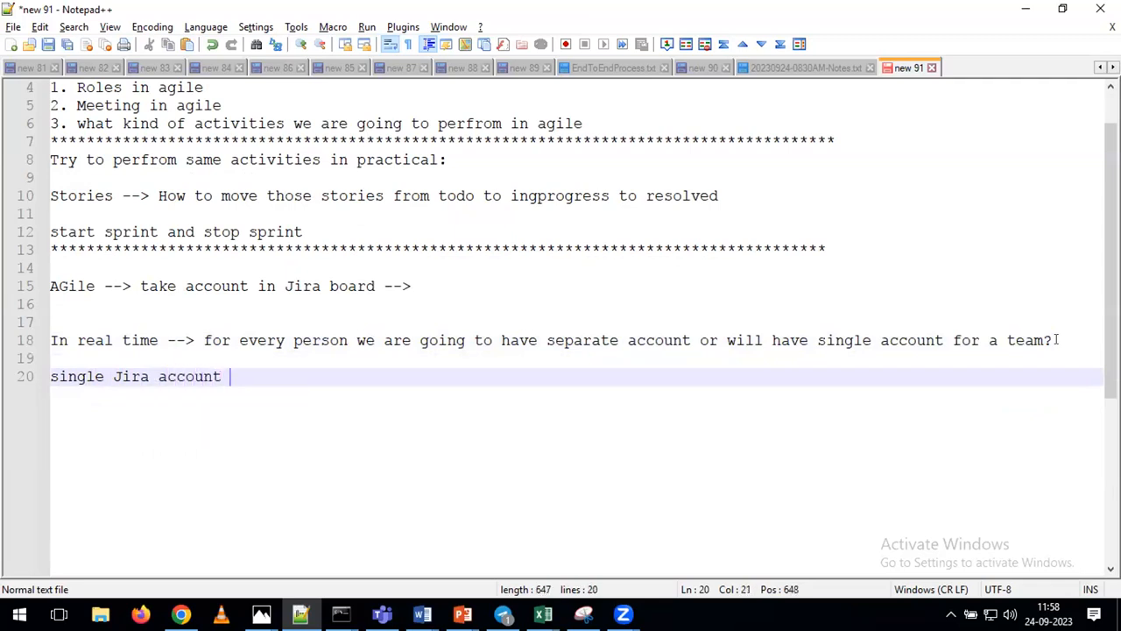
{"action": "type", "text": "--> username/pw"}
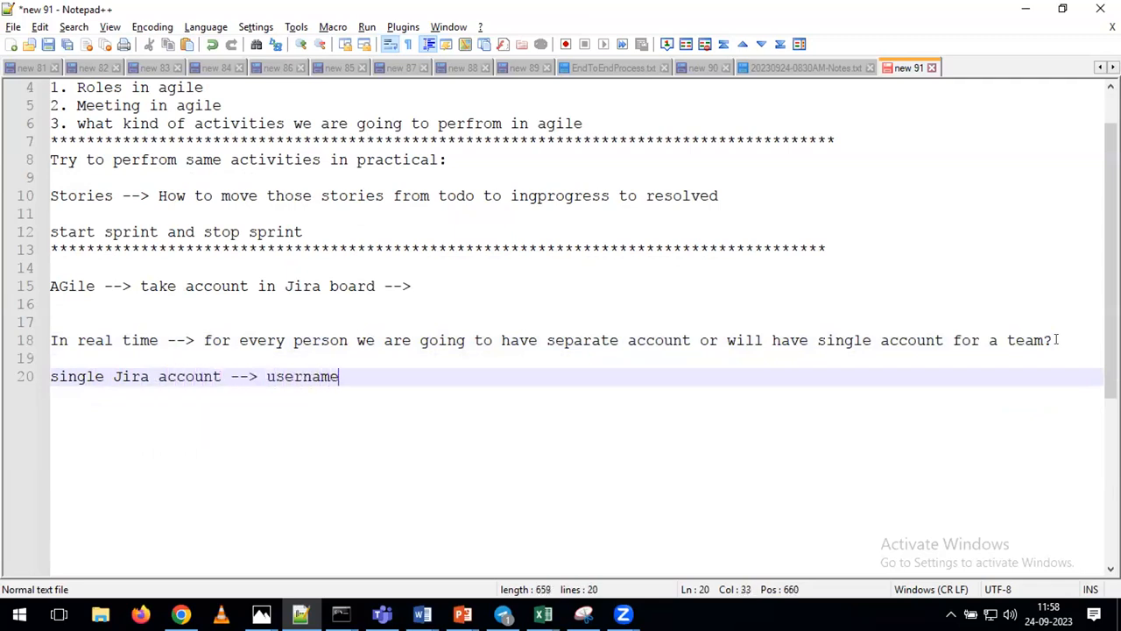
{"action": "type", "text": "-->"}
After two blank lines below the single Jira account note, write "practice --> work as individual person -->"
{"action": "key", "text": "Return"}
{"action": "key", "text": "Return"}
{"action": "key", "text": "Return"}
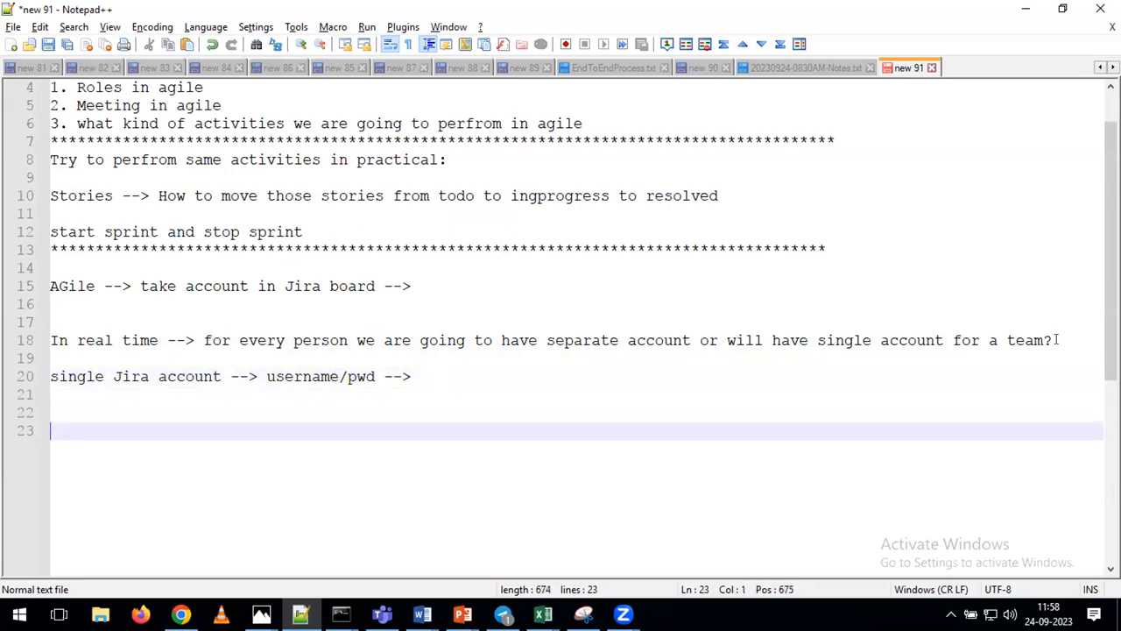
{"action": "type", "text": "practice -"}
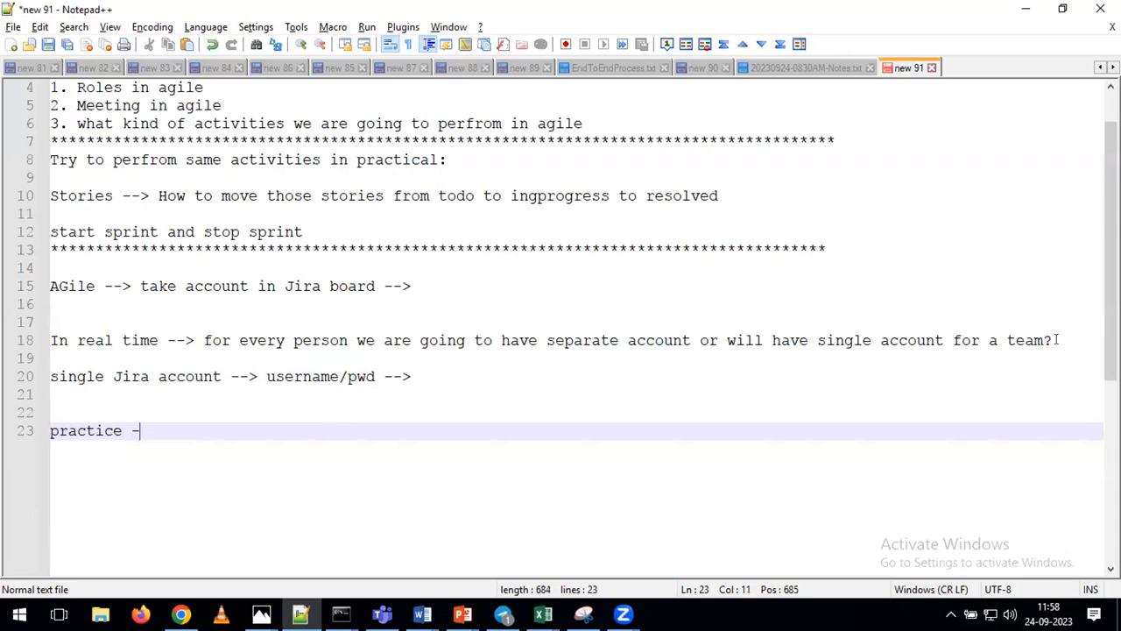
{"action": "type", "text": "-> work as "}
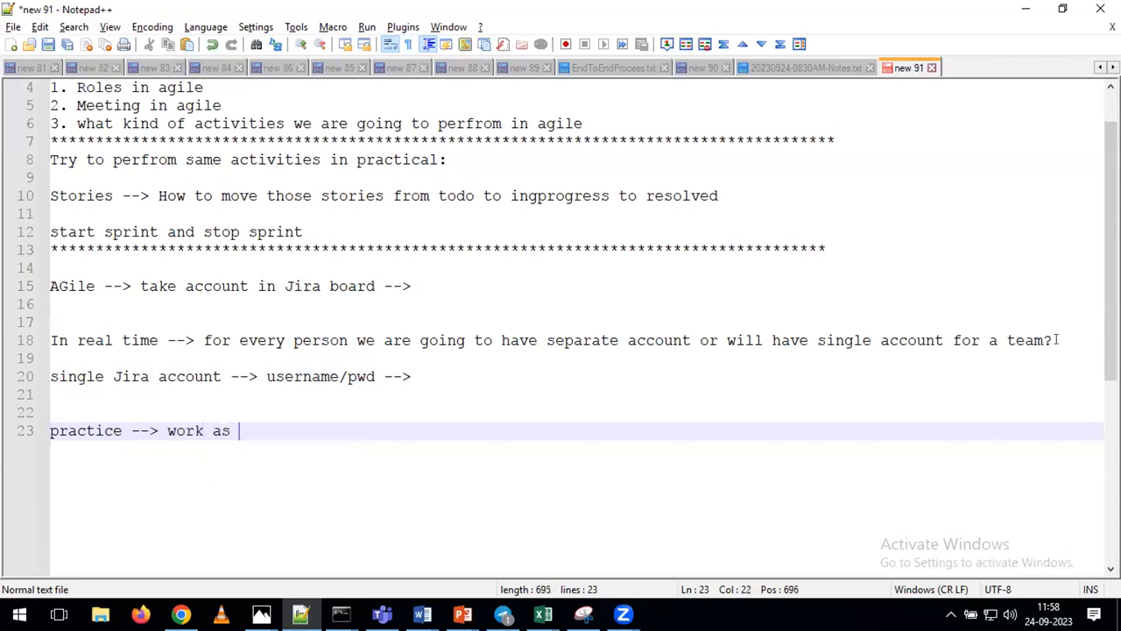
{"action": "type", "text": "individual pers"}
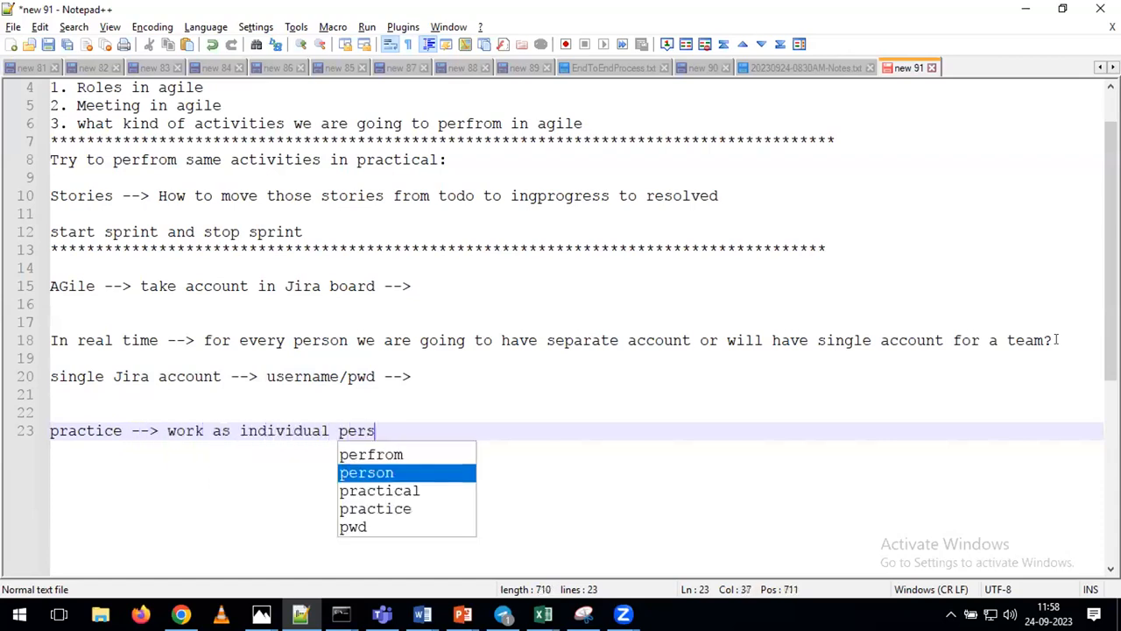
{"action": "type", "text": "on --> w"}
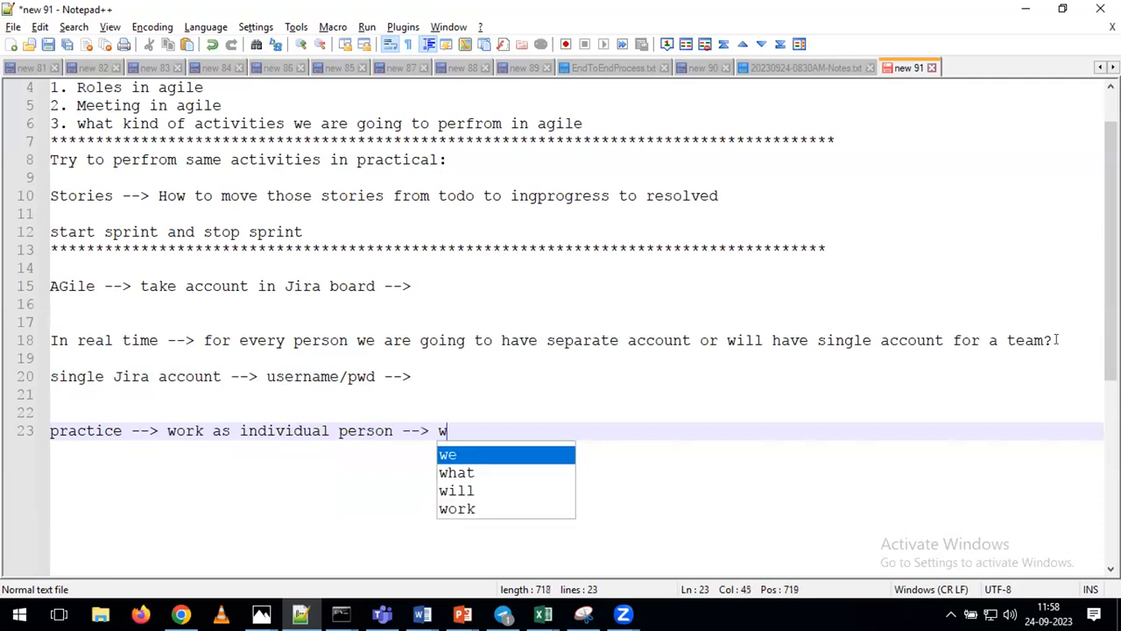
Continue the practice line with "will create accout of each individual -->"
{"action": "type", "text": "ill do hav"}
{"action": "key", "text": "BackSpace"}
{"action": "key", "text": "BackSpace"}
{"action": "key", "text": "BackSpace"}
{"action": "key", "text": "BackSpace"}
{"action": "key", "text": "BackSpace"}
{"action": "key", "text": "BackSpace"}
{"action": "key", "text": "BackSpace"}
{"action": "key", "text": "BackSpace"}
{"action": "key", "text": "BackSpace"}
{"action": "key", "text": "BackSpace"}
{"action": "type", "text": "ill create accout of each "}
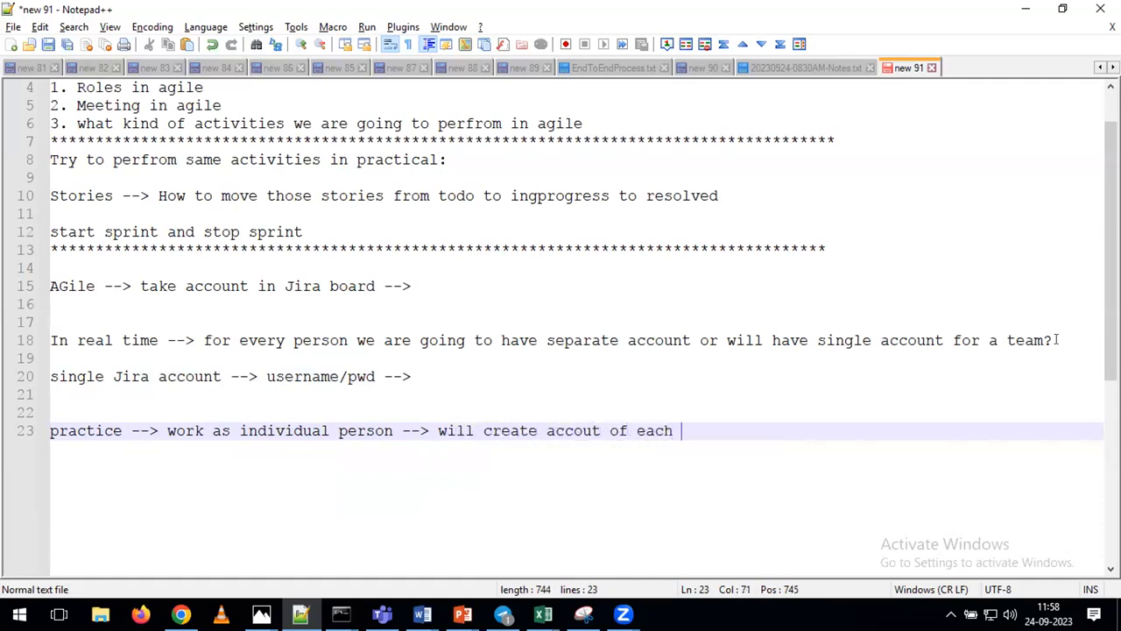
{"action": "type", "text": "individual -->"}
Add the indented line "you your self think you are a team" directly below the practice line
{"action": "key", "text": "Return"}
{"action": "key", "text": "Tab"}
{"action": "type", "text": "you your self think "}
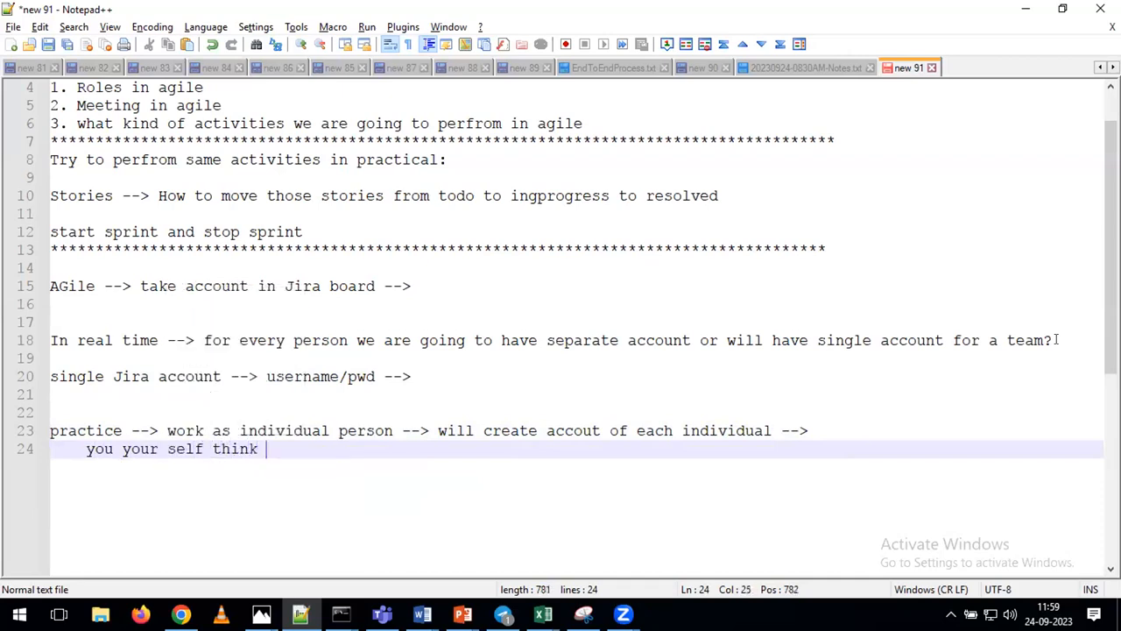
{"action": "type", "text": "you are a team"}
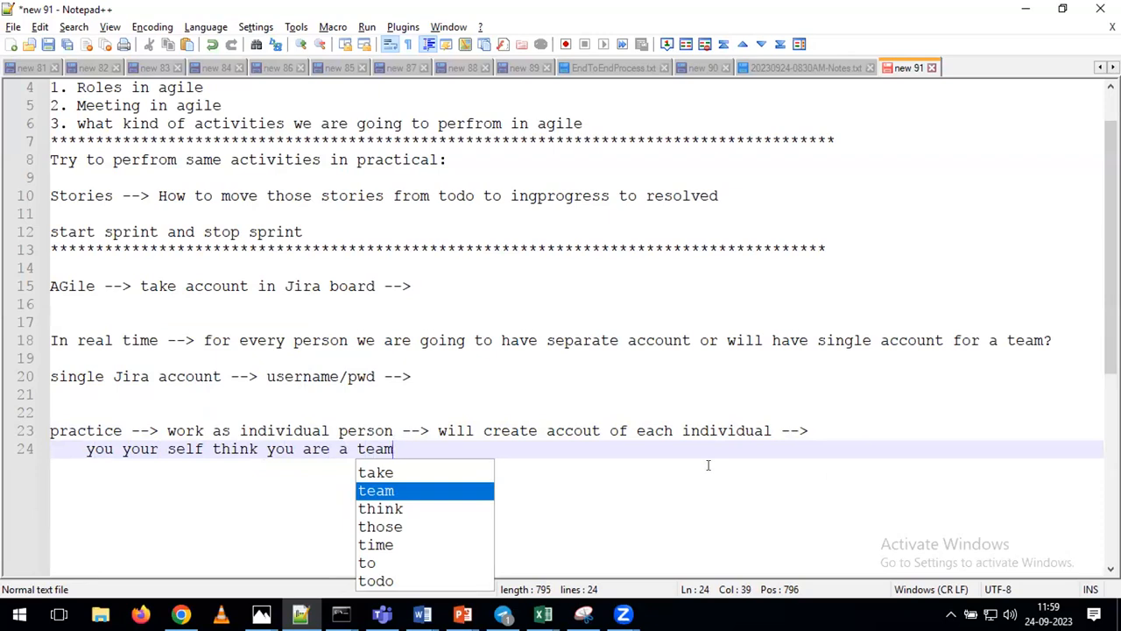
{"action": "key", "text": "Escape"}
After a blank line, write an indented note "Jira account -->", followed by the person's first name and "--> 10 stories -->"
{"action": "key", "text": "Return"}
{"action": "key", "text": "Return"}
{"action": "type", "text": "Jir"}
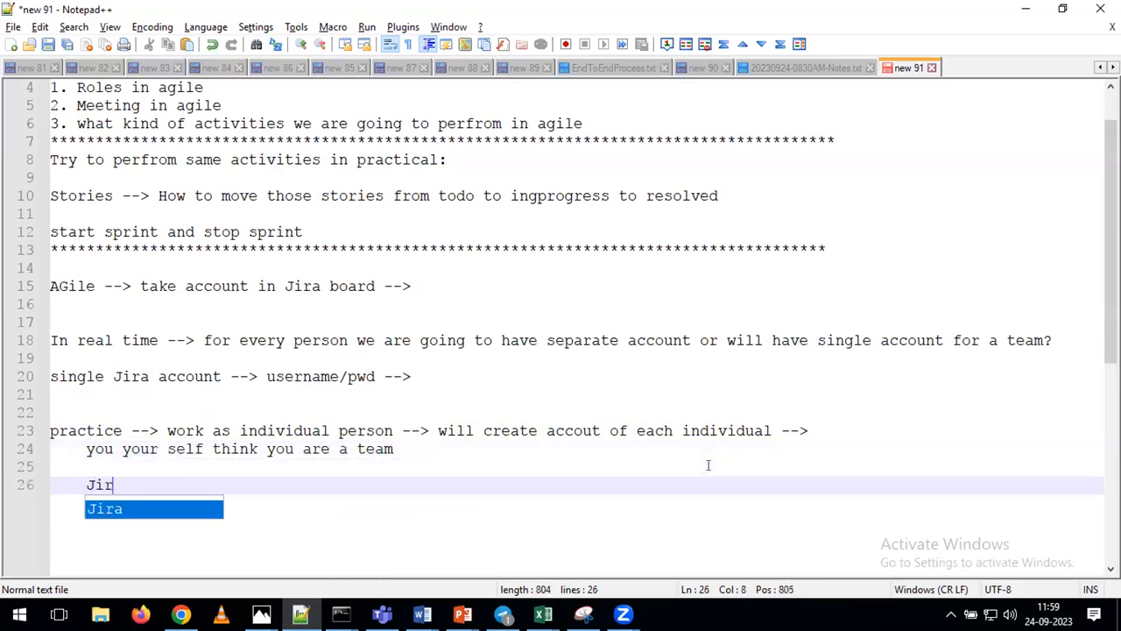
{"action": "type", "text": "a account -"}
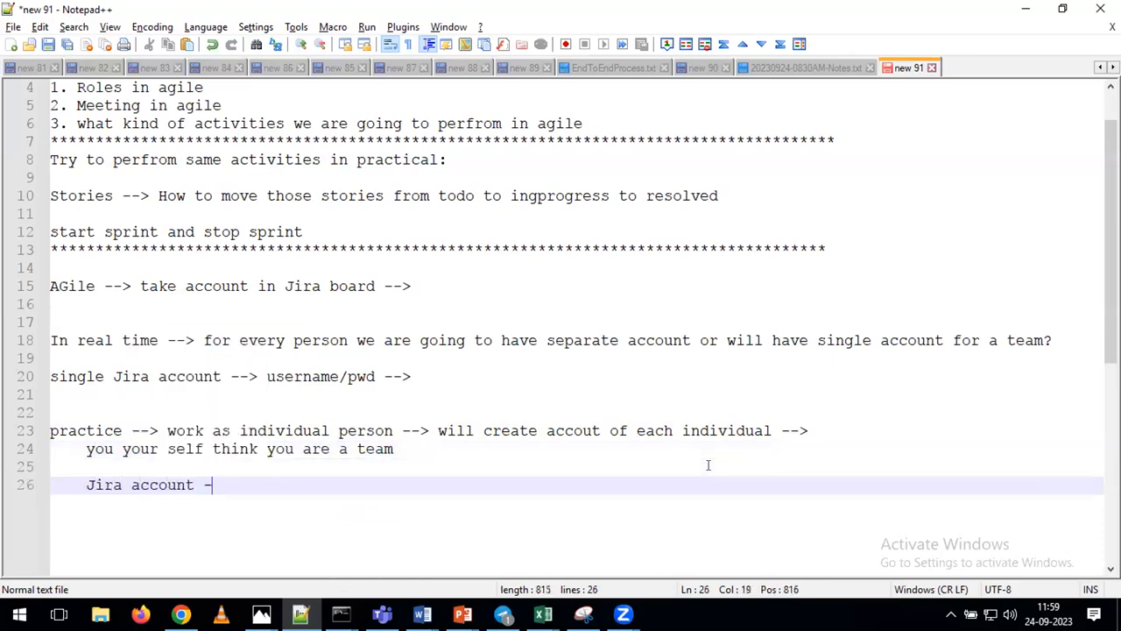
{"action": "type", "text": "-> srinivas --."}
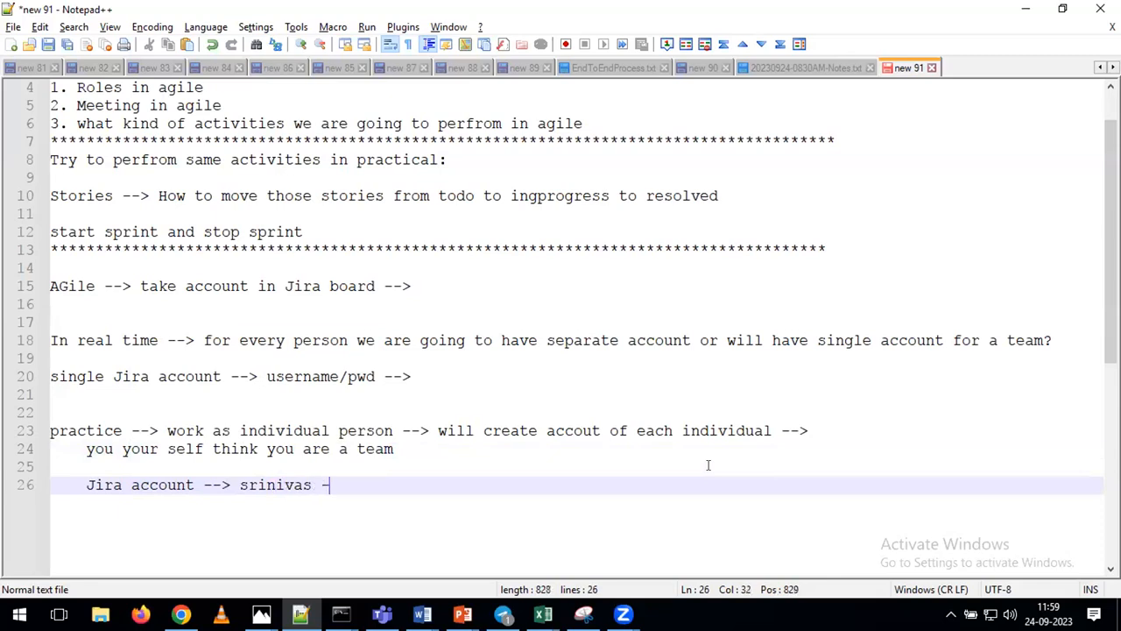
{"action": "key", "text": "BackSpace"}
{"action": "key", "text": "BackSpace"}
{"action": "type", "text": "> 10 stories -->"}
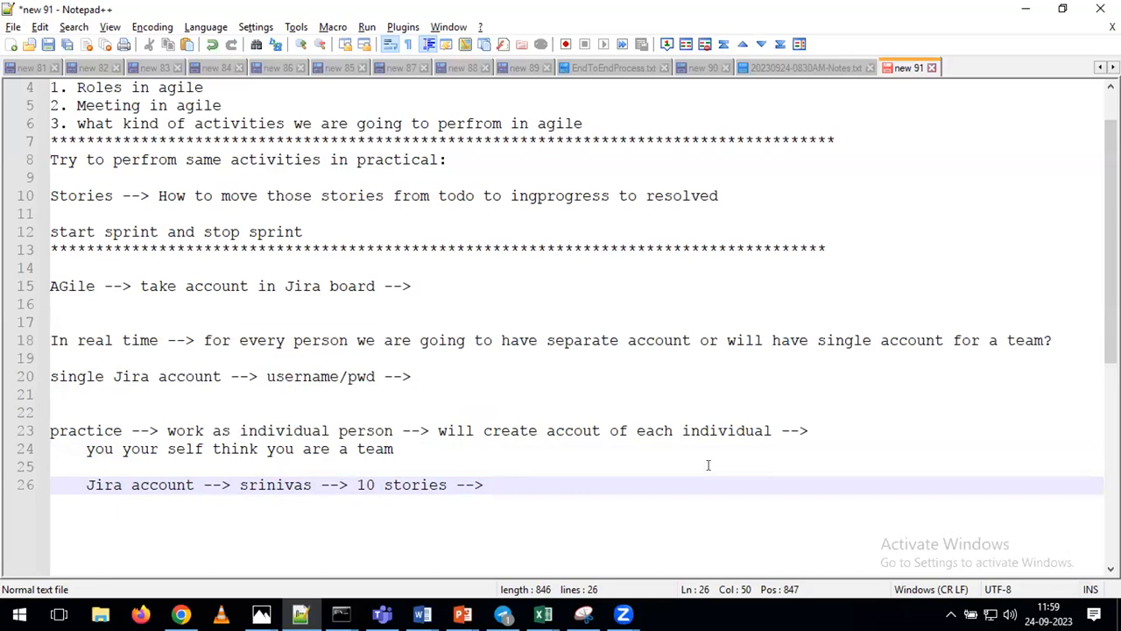
Continue the 10 stories note with "assign on your name only and after we can able to how to move it in inprograss and close"
{"action": "type", "text": "assign on your name on"}
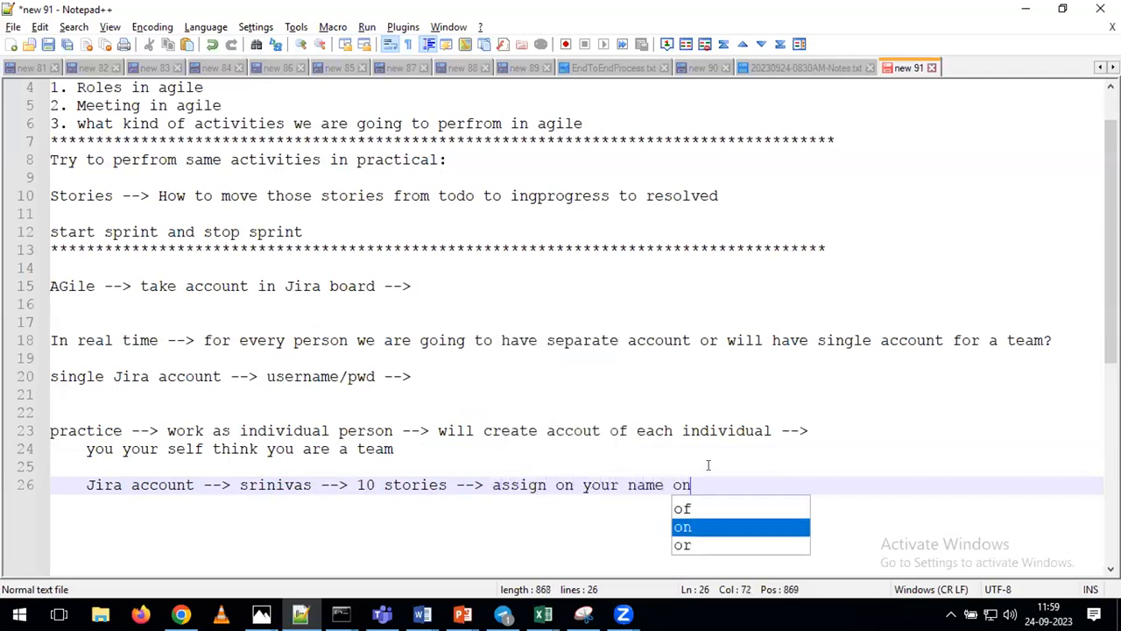
{"action": "type", "text": "ly and after "}
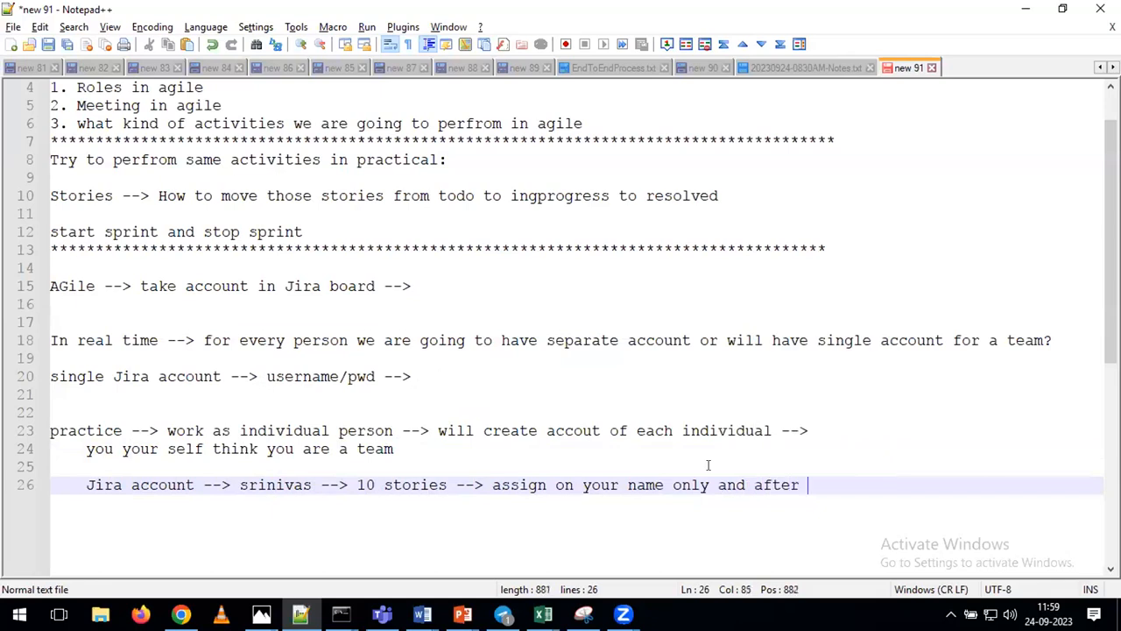
{"action": "type", "text": "we can ab"}
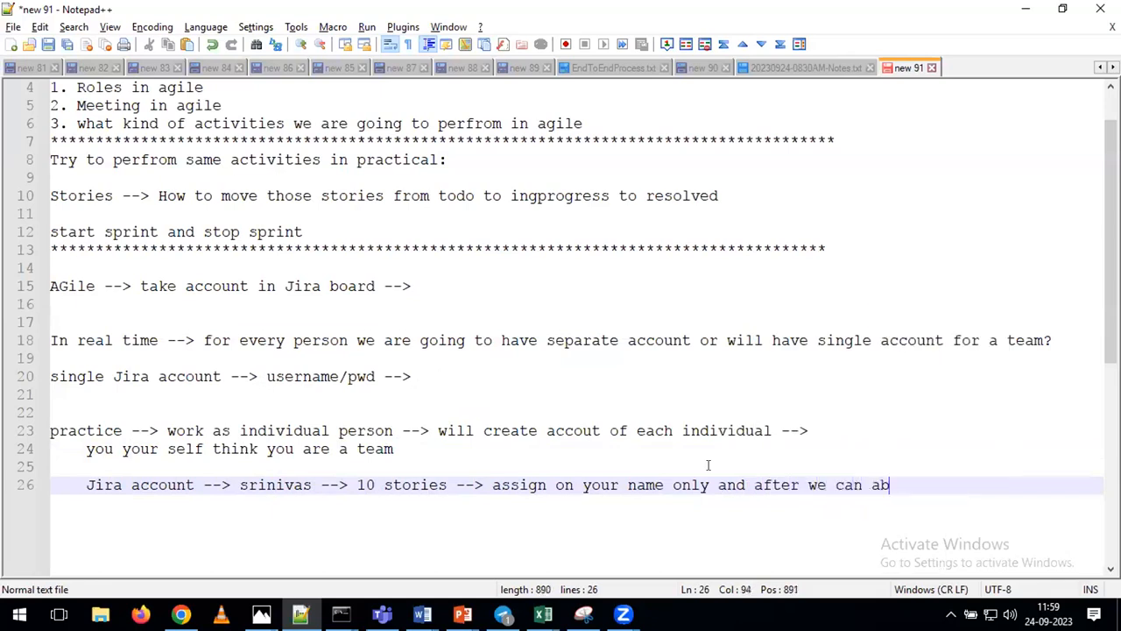
{"action": "type", "text": "le to how to move "}
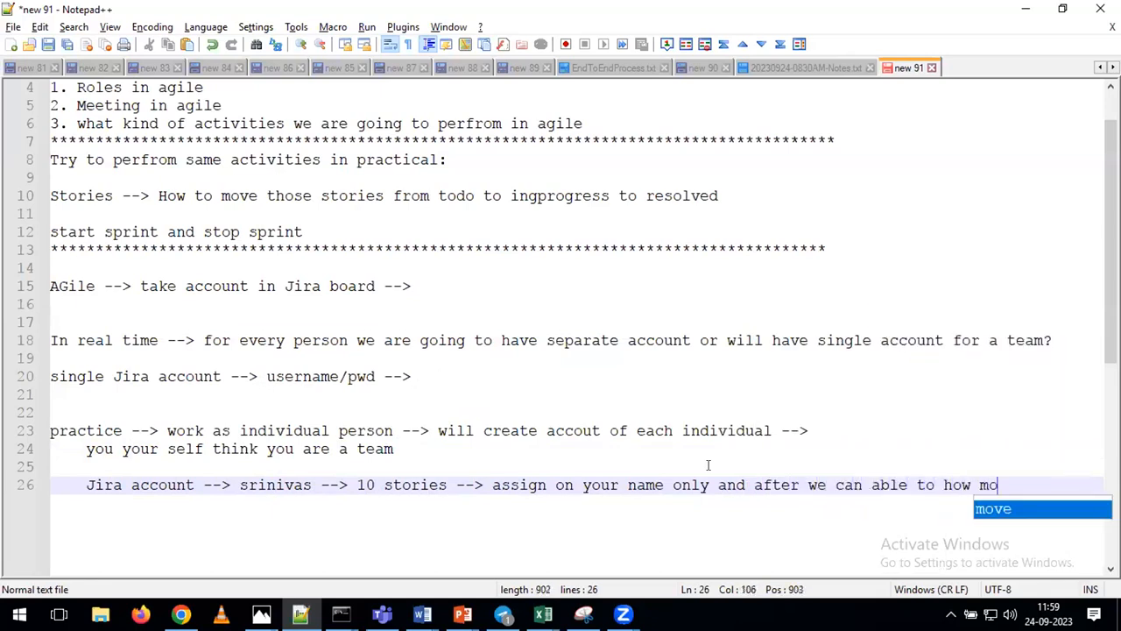
{"action": "type", "text": "it in "}
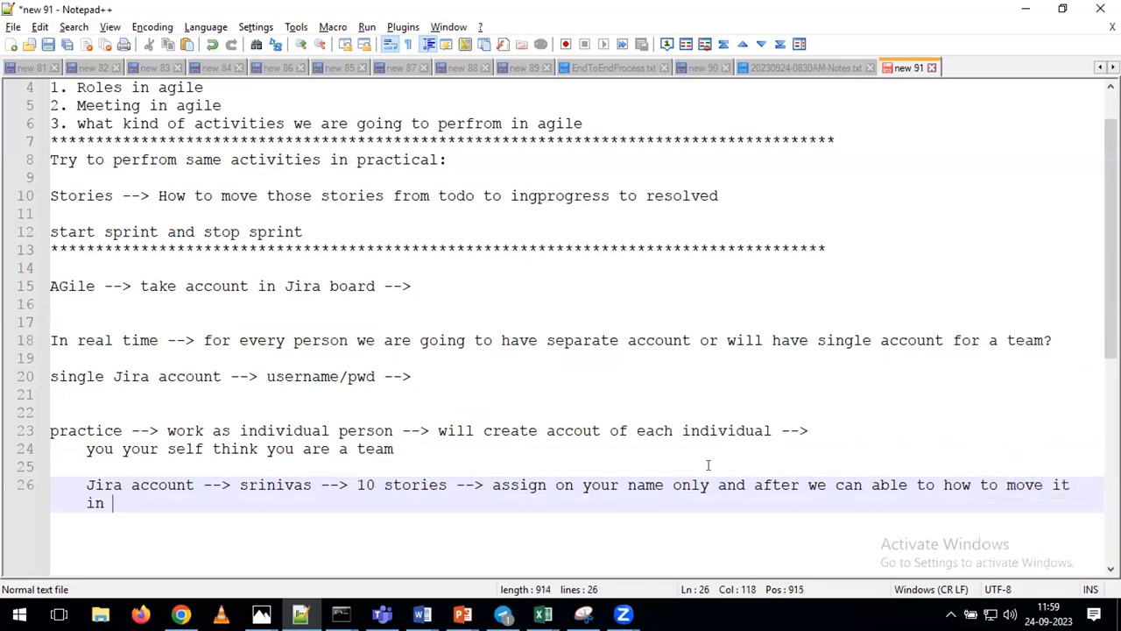
{"action": "type", "text": "inprograss and close"}
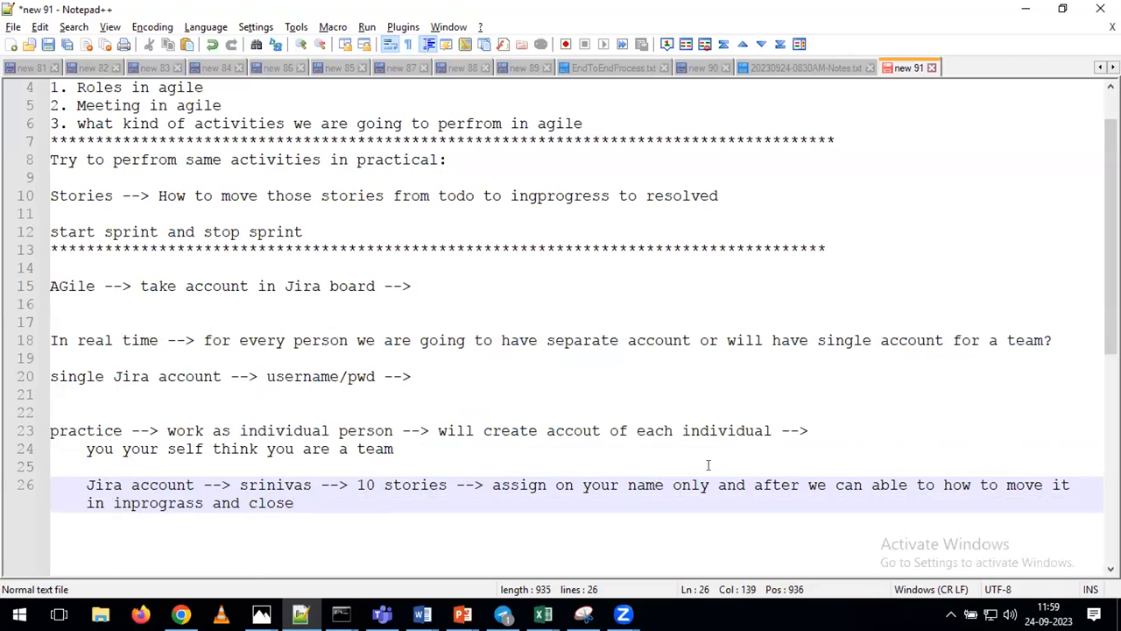
After two blank lines, write the indented note "jira account --> scrum master (you yourself) and team memer (you yourself)"
{"action": "key", "text": "Return"}
{"action": "key", "text": "Return"}
{"action": "key", "text": "Return"}
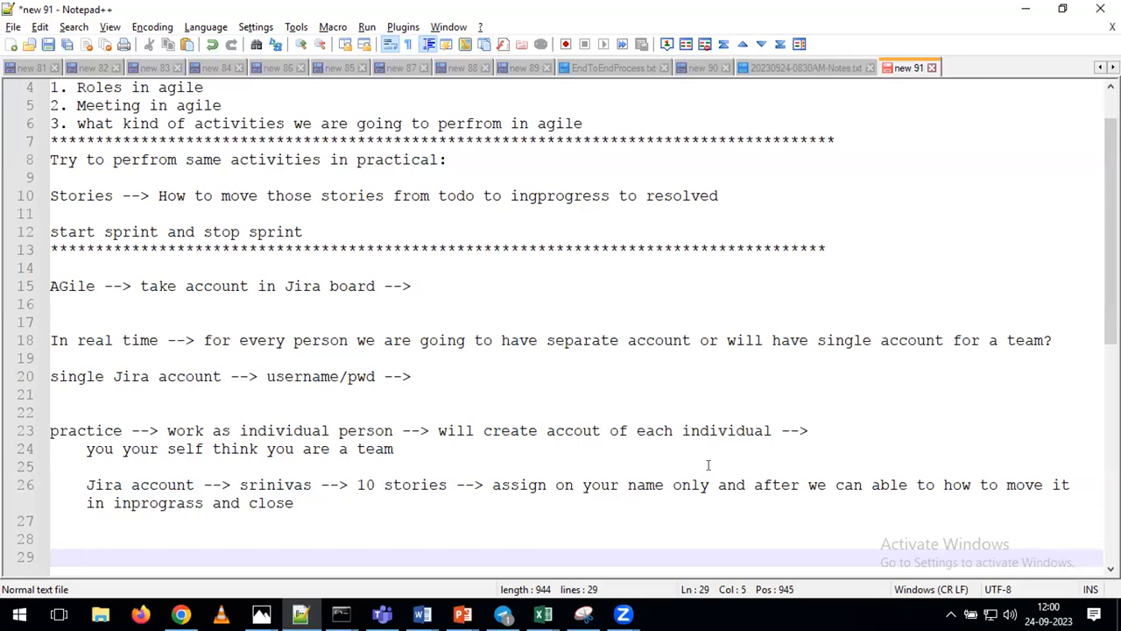
{"action": "type", "text": "jira ac"}
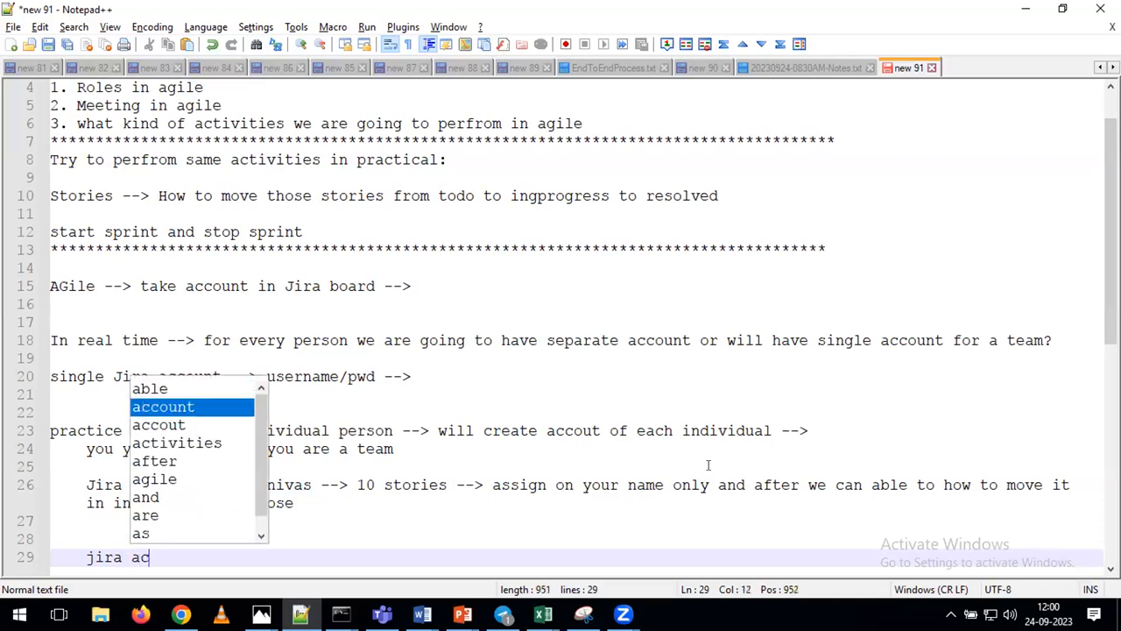
{"action": "type", "text": "count --> scru"}
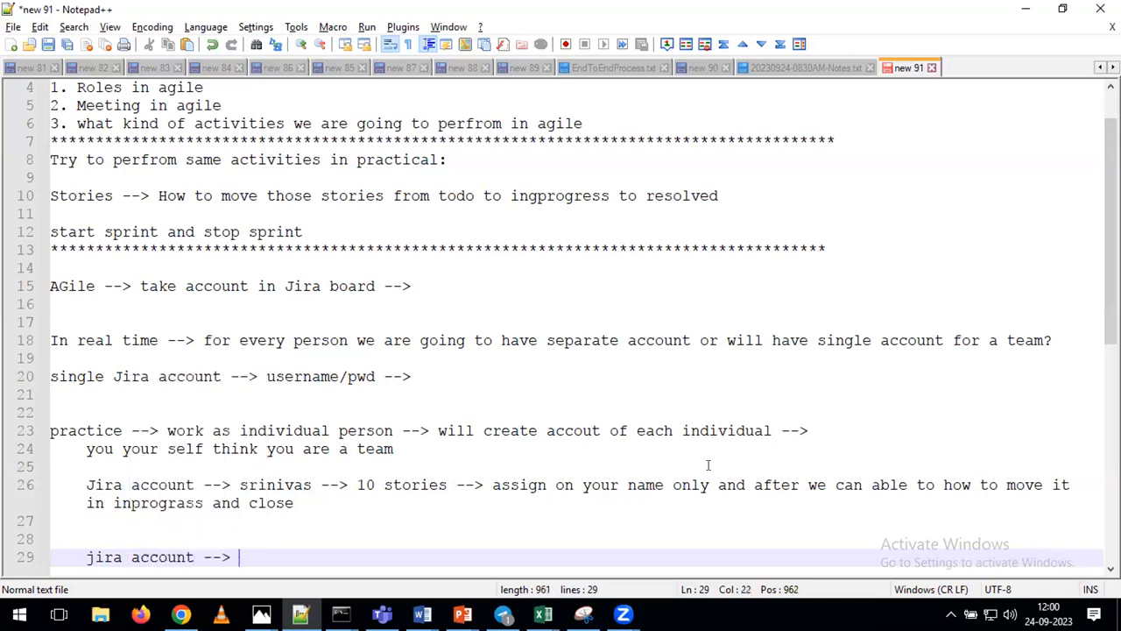
{"action": "type", "text": "m master "}
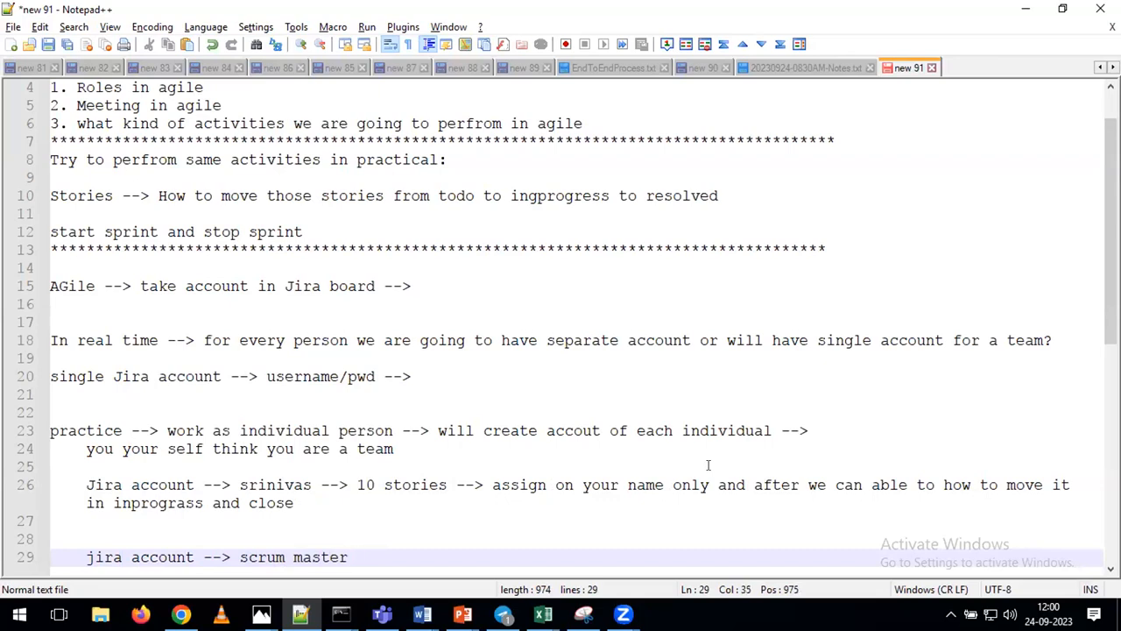
{"action": "type", "text": "(you yourself) an"}
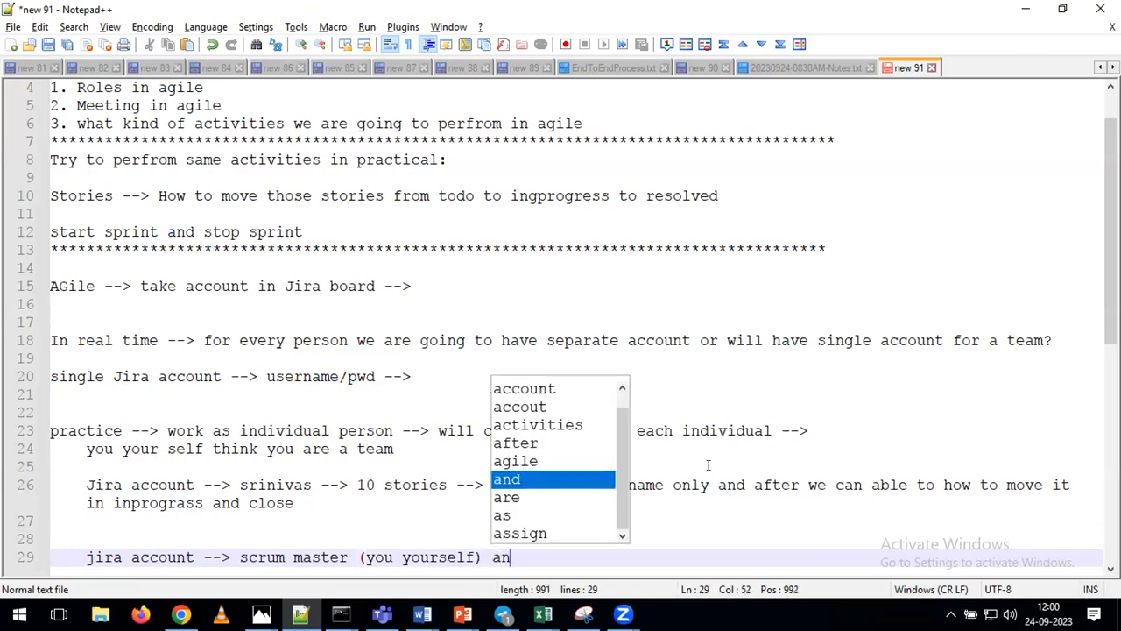
{"action": "type", "text": "d team mem"}
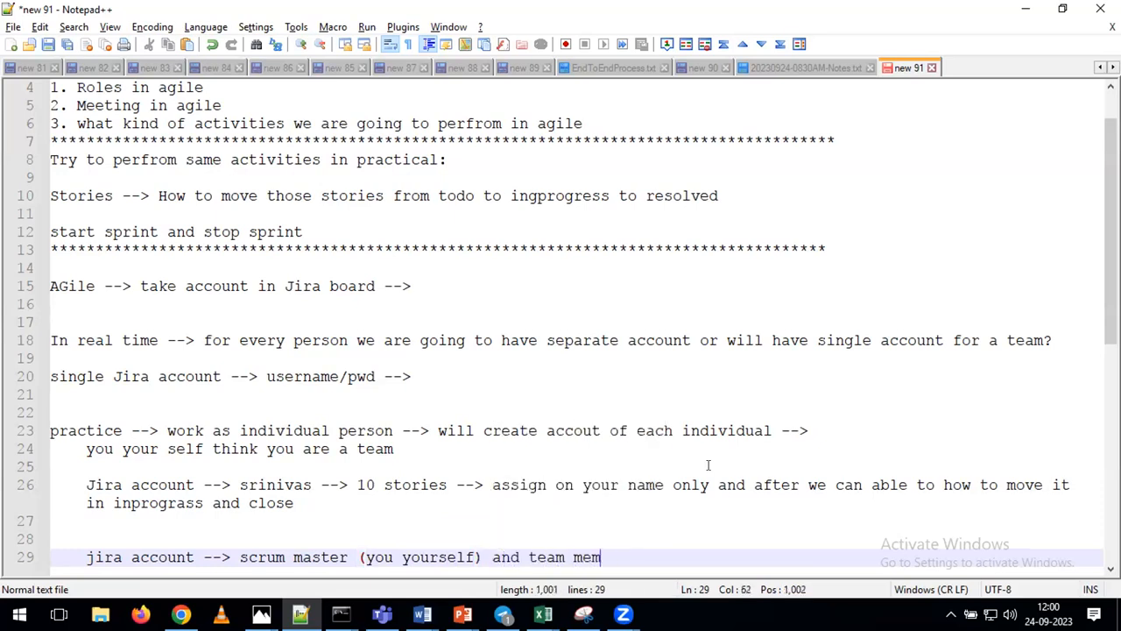
{"action": "type", "text": "er (you yourself"}
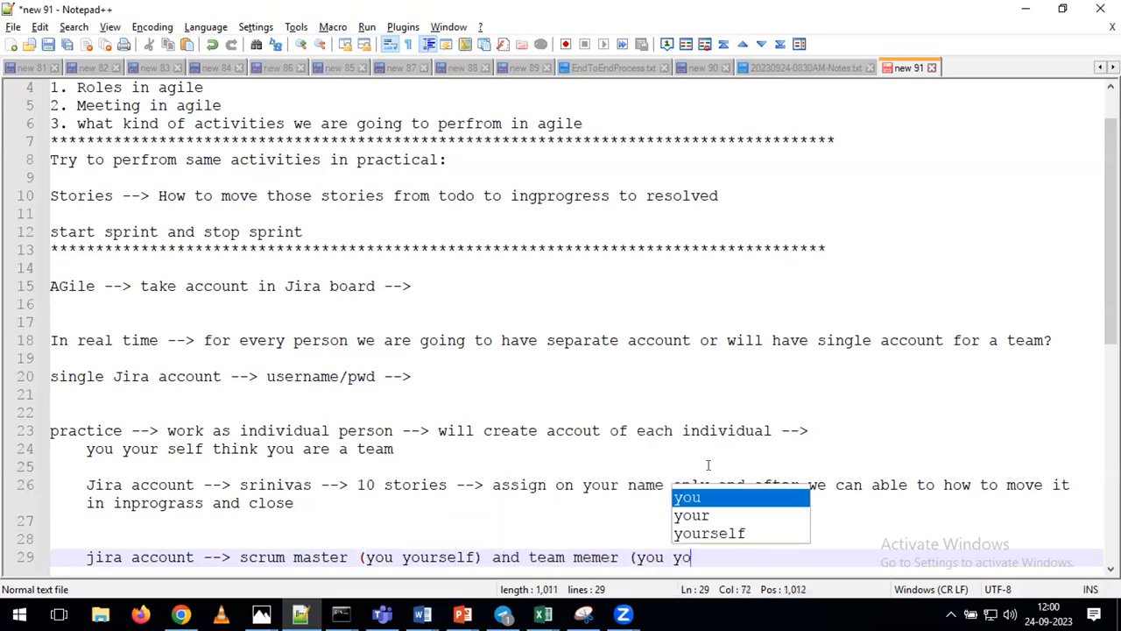
{"action": "type", "text": ")"}
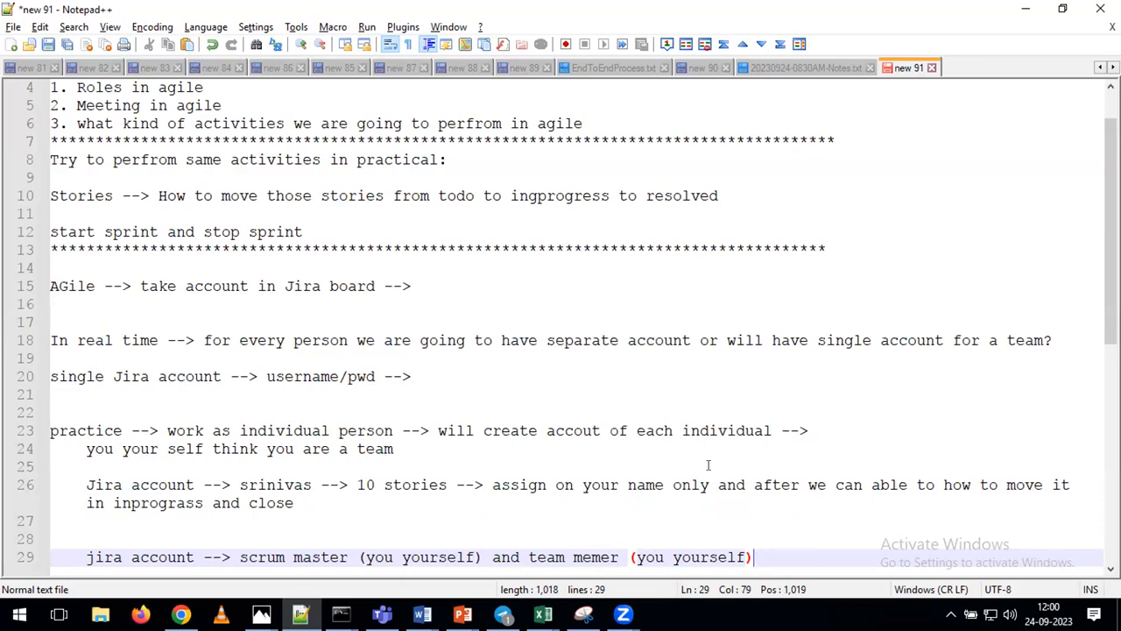
After a blank line, add indented lines "Who need to create stories --> you yourself" and "who need to move the stories --> you yourself"
{"action": "key", "text": "Return"}
{"action": "key", "text": "Return"}
{"action": "type", "text": "Who n"}
{"action": "type", "text": "eed to create s"}
{"action": "type", "text": "otr"}
{"action": "key", "text": "BackSpace"}
{"action": "key", "text": "BackSpace"}
{"action": "key", "text": "BackSpace"}
{"action": "type", "text": "tories --> you "}
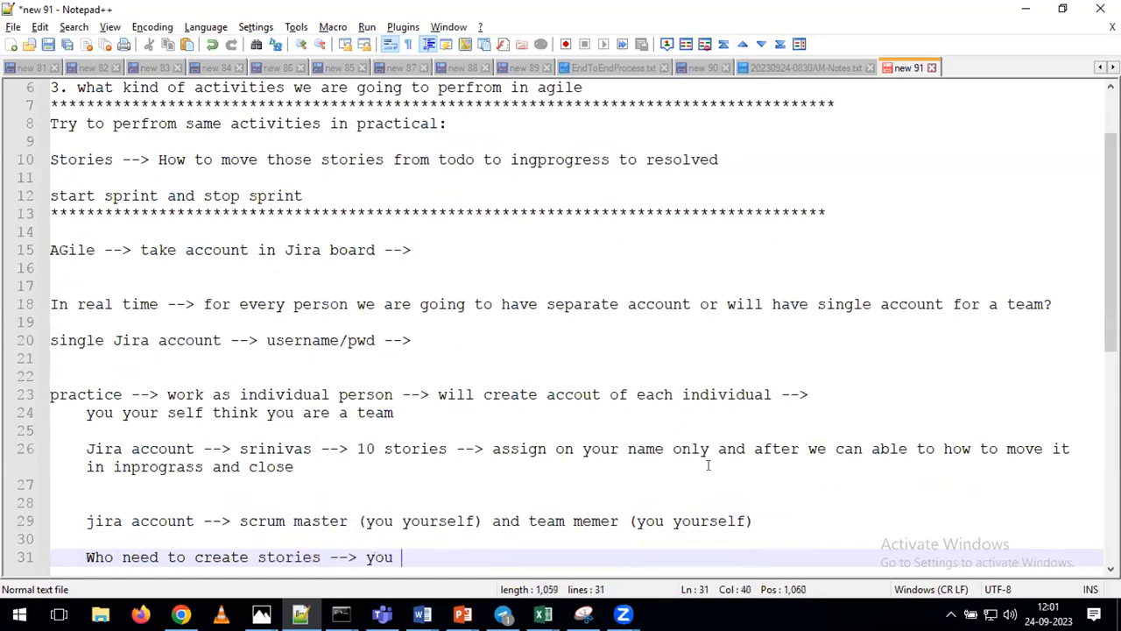
{"action": "type", "text": "yourself"}
{"action": "key", "text": "Return"}
{"action": "type", "text": "who need to move the stories --> you yourself"}
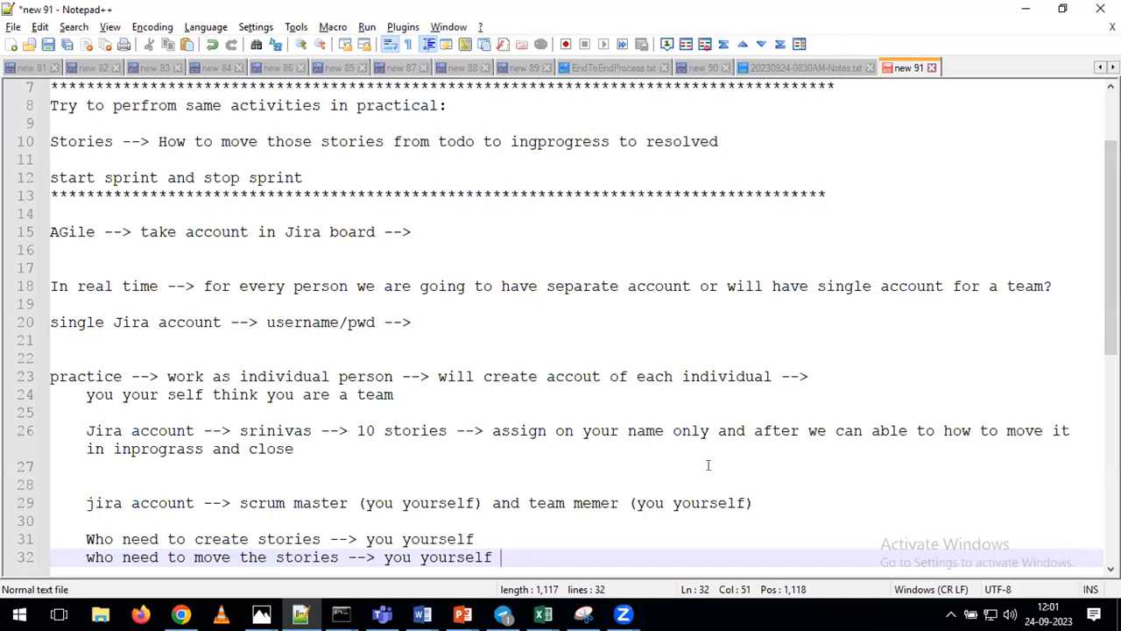
Add an unindented long separator line of asterisks at the end of the notes, leaving a blank line above it
{"action": "left_click", "coordinate": [539, 210]}
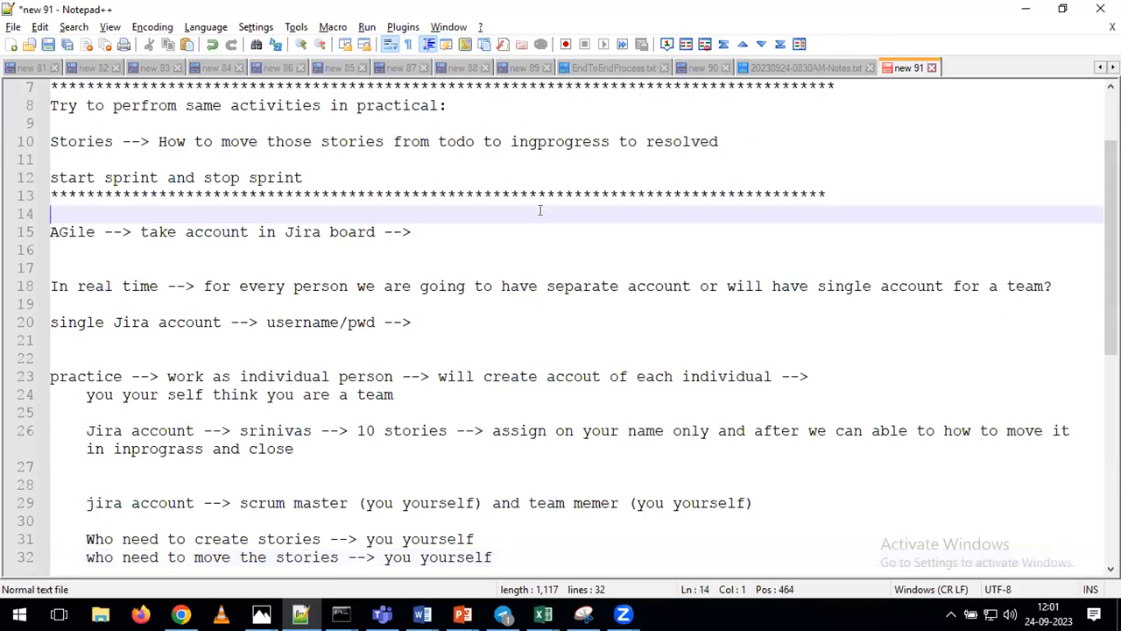
{"action": "key", "text": "Down"}
{"action": "key", "text": "Down"}
{"action": "key", "text": "Down"}
{"action": "key", "text": "Down"}
{"action": "key", "text": "Down"}
{"action": "key", "text": "Down"}
{"action": "key", "text": "Down"}
{"action": "key", "text": "Down"}
{"action": "key", "text": "Down"}
{"action": "key", "text": "Down"}
{"action": "key", "text": "Down"}
{"action": "key", "text": "Down"}
{"action": "key", "text": "Down"}
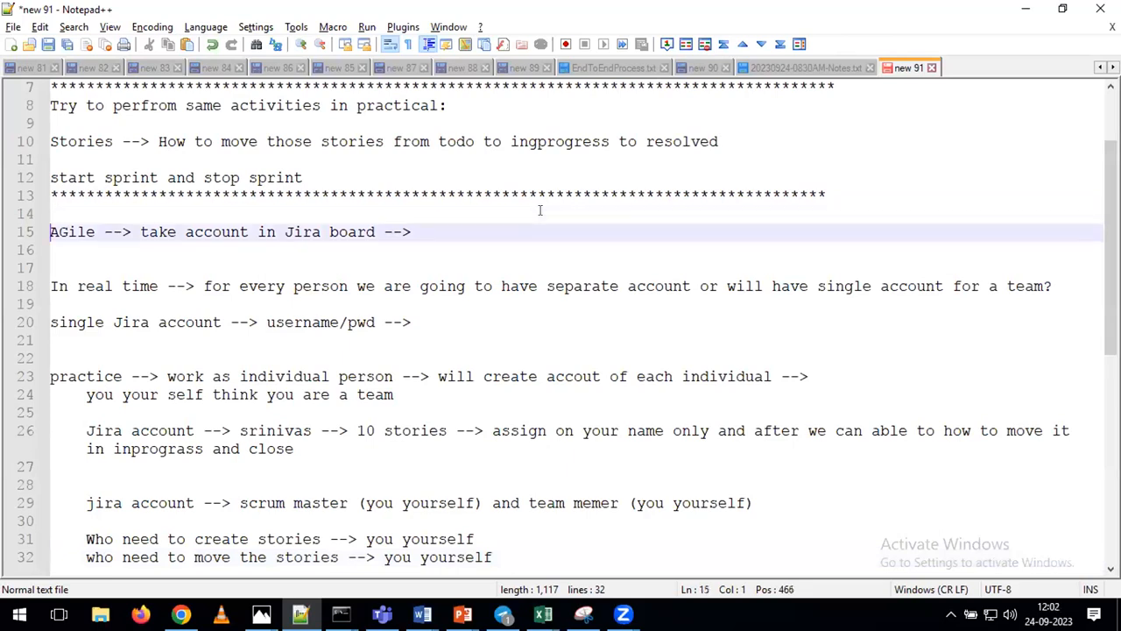
{"action": "key", "text": "Down"}
{"action": "key", "text": "Down"}
{"action": "key", "text": "Down"}
{"action": "key", "text": "Down"}
{"action": "key", "text": "Down"}
{"action": "key", "text": "Down"}
{"action": "key", "text": "Return"}
{"action": "key", "text": "Return"}
{"action": "key", "text": "shift+Home"}
{"action": "type", "text": "*************************************"}
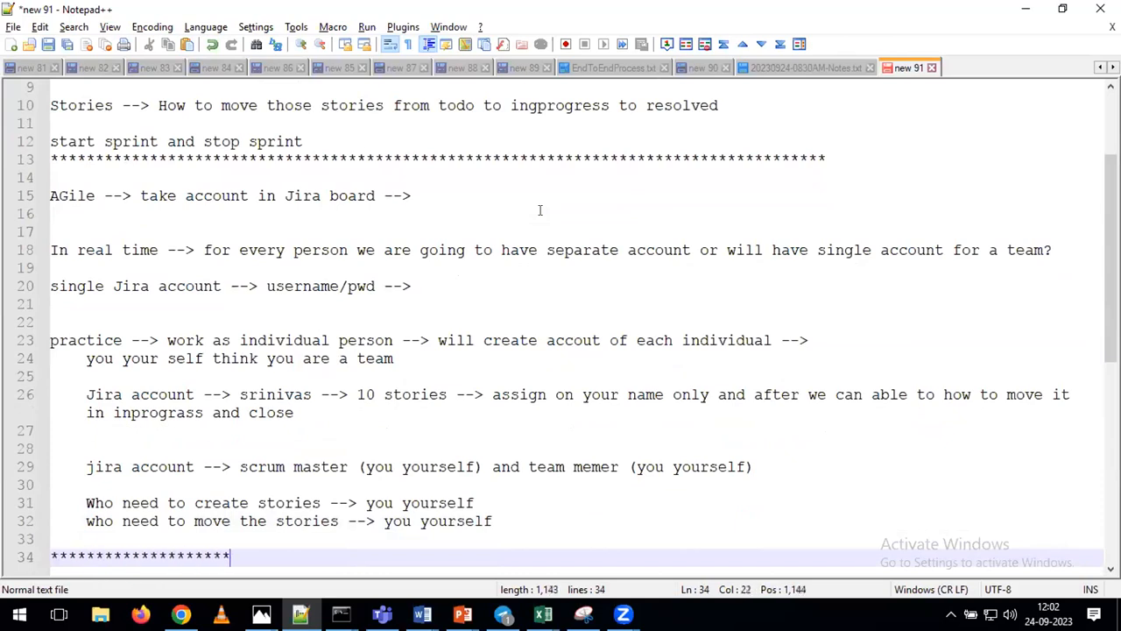
{"action": "type", "text": "******************************************************"}
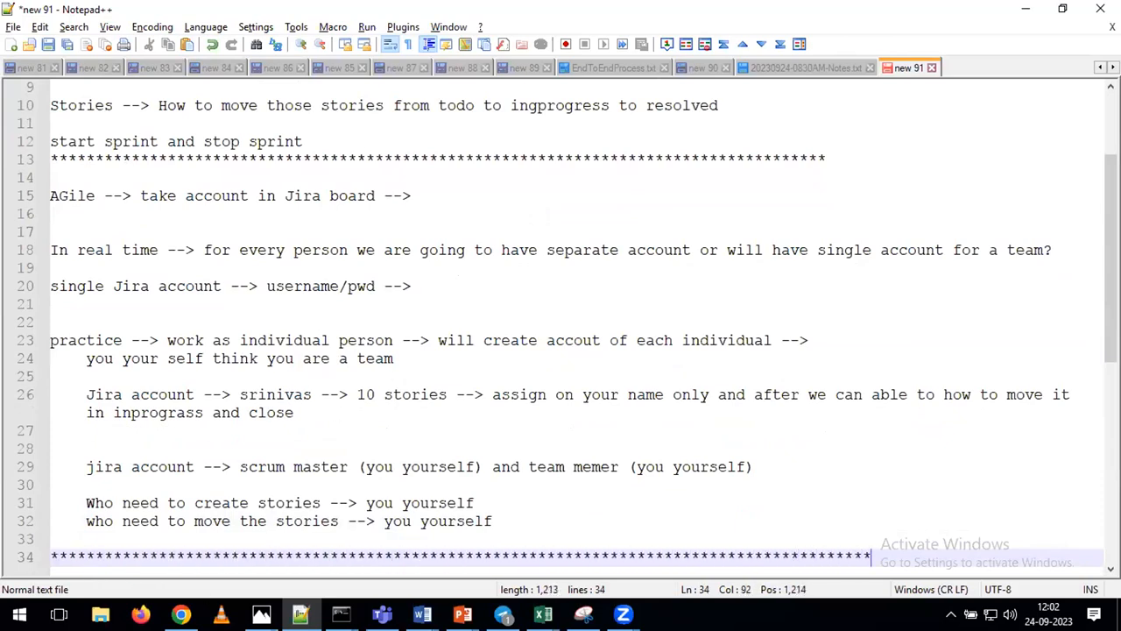
Switch to Chrome and run a Google search for "jira board creation" in a new tab
{"action": "left_click", "coordinate": [181, 614]}
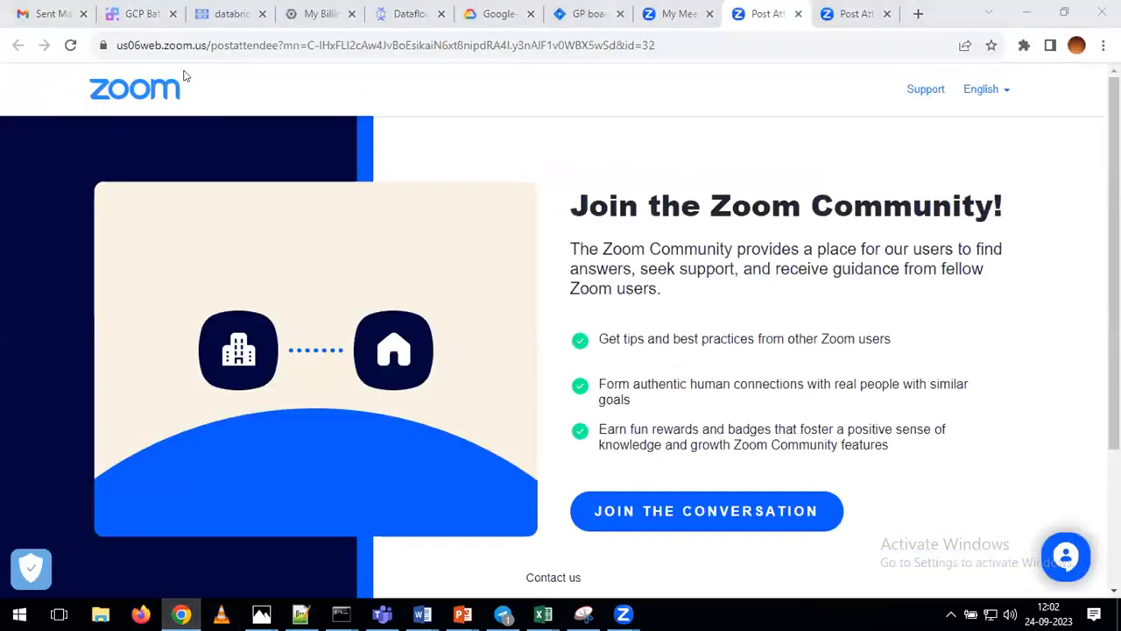
{"action": "key", "text": "ctrl+t"}
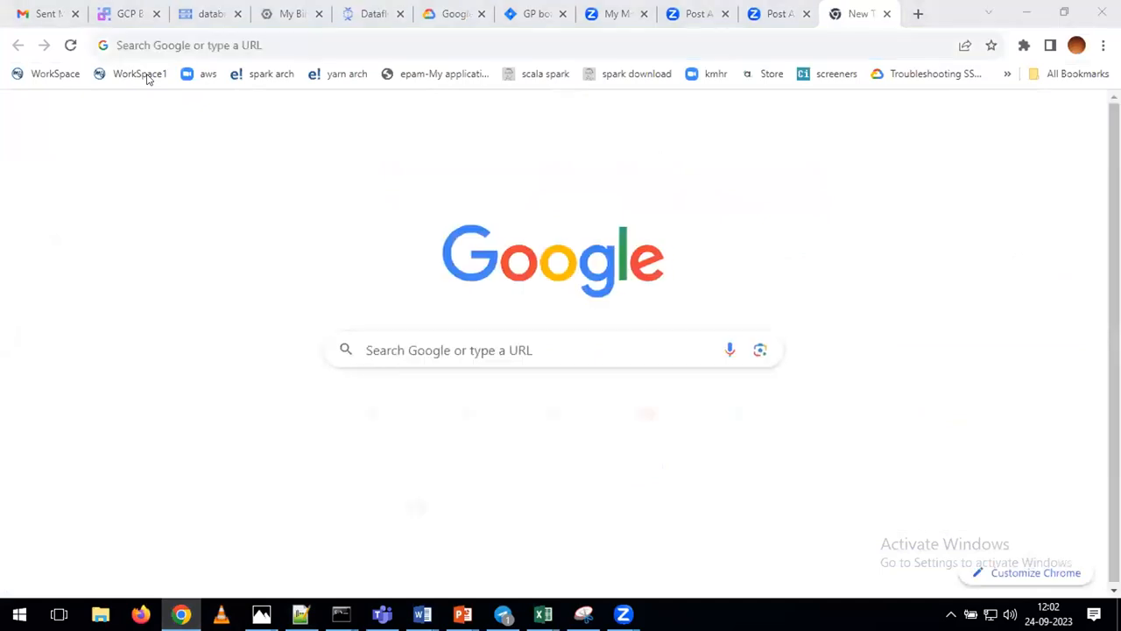
{"action": "left_click", "coordinate": [143, 45]}
{"action": "type", "text": "jira"}
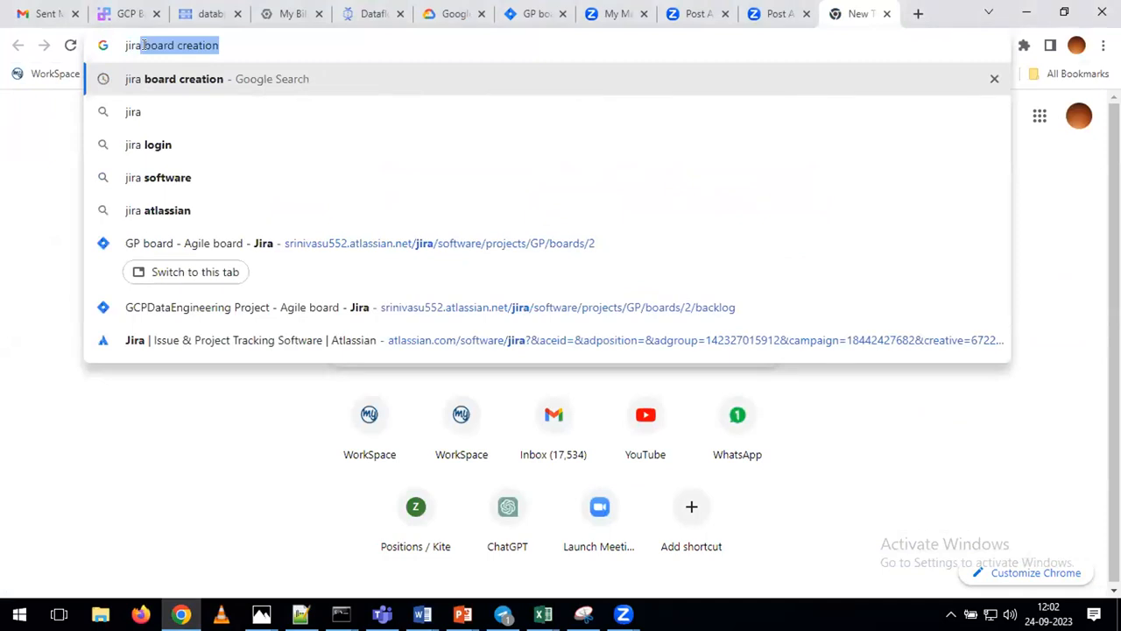
{"action": "key", "text": "Return"}
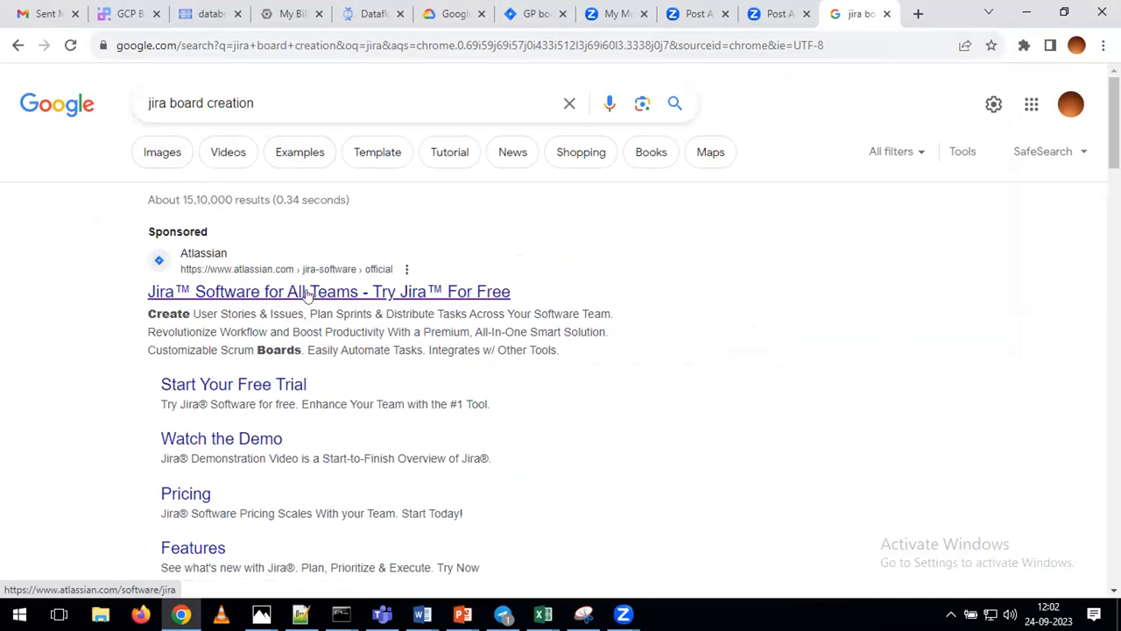
Switch to the Jira document in Word and go back to its first page
{"action": "left_click", "coordinate": [422, 613]}
{"action": "left_click", "coordinate": [583, 548]}
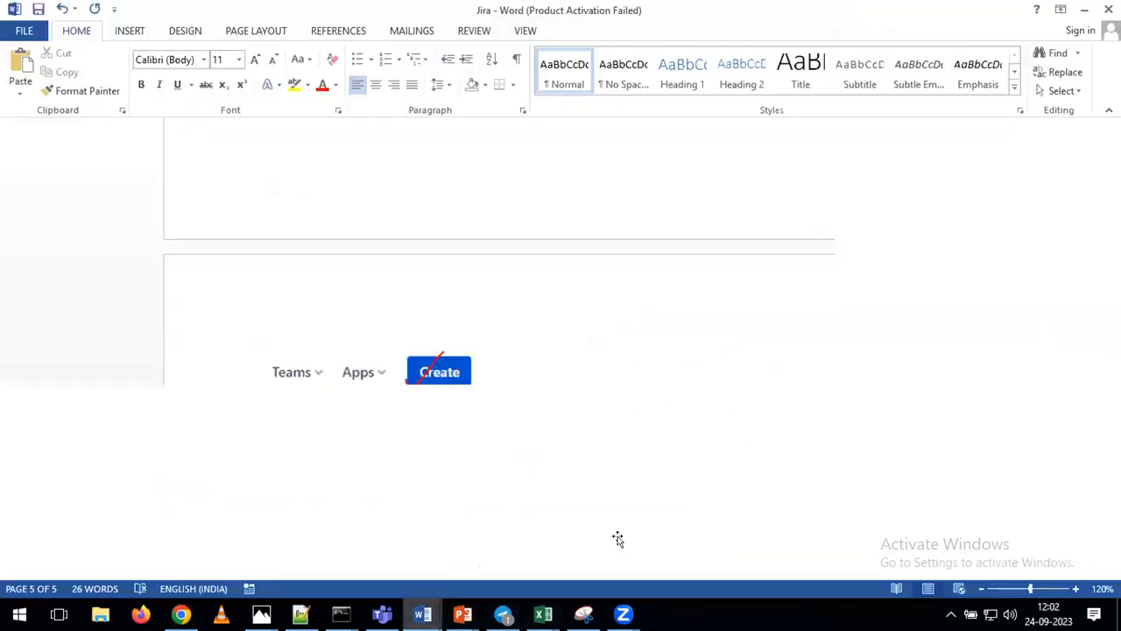
{"action": "scroll", "coordinate": [421, 451], "scroll_direction": "up", "scroll_amount": 15}
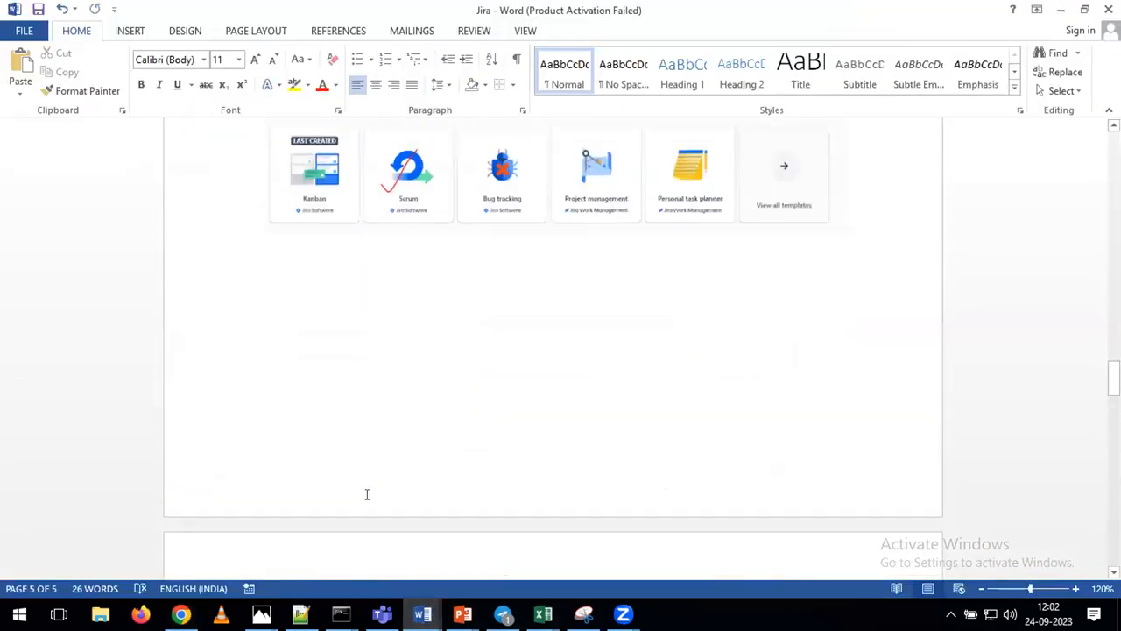
{"action": "scroll", "coordinate": [350, 501], "scroll_direction": "up", "scroll_amount": 15}
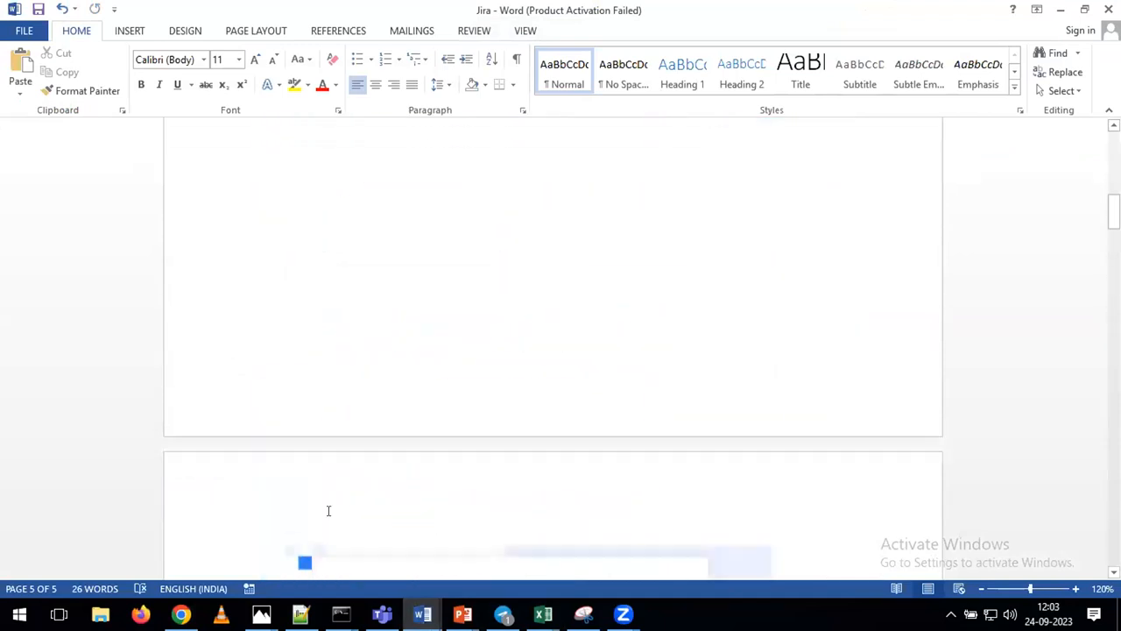
{"action": "scroll", "coordinate": [323, 514], "scroll_direction": "up", "scroll_amount": 5}
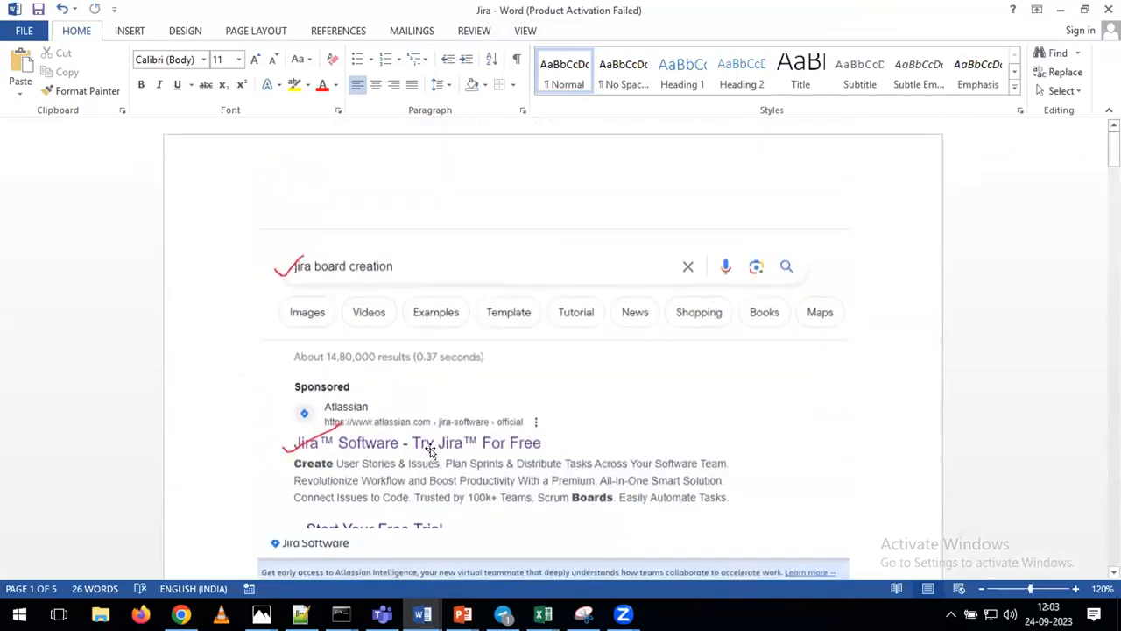
Review the first page's screenshots of the Jira search result and the Continue with Google sign-up, and hide all chat notifications
{"action": "left_click", "coordinate": [453, 408]}
{"action": "scroll", "coordinate": [452, 408], "scroll_direction": "down", "scroll_amount": 1}
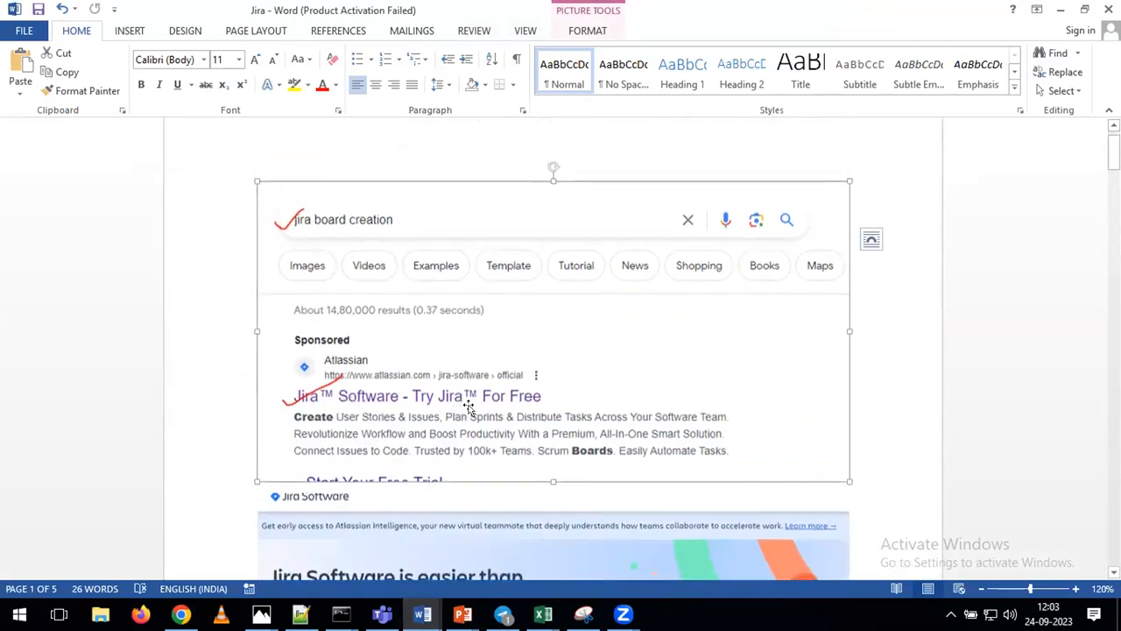
{"action": "scroll", "coordinate": [469, 407], "scroll_direction": "down", "scroll_amount": 5}
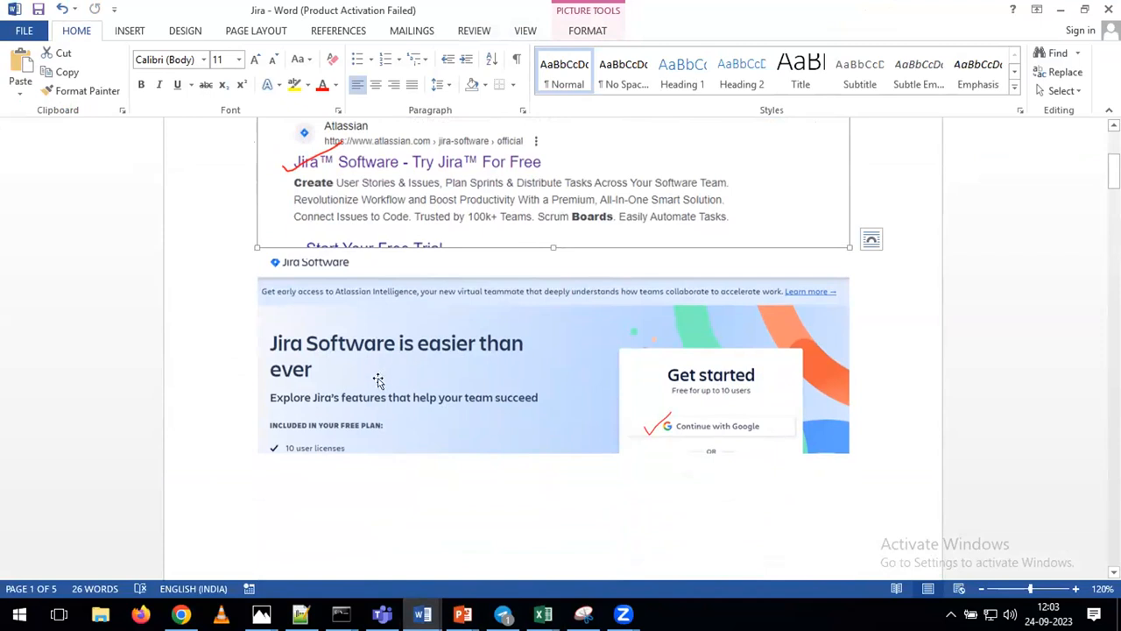
{"action": "scroll", "coordinate": [377, 390], "scroll_direction": "down", "scroll_amount": 1}
{"action": "scroll", "coordinate": [378, 390], "scroll_direction": "down", "scroll_amount": 1}
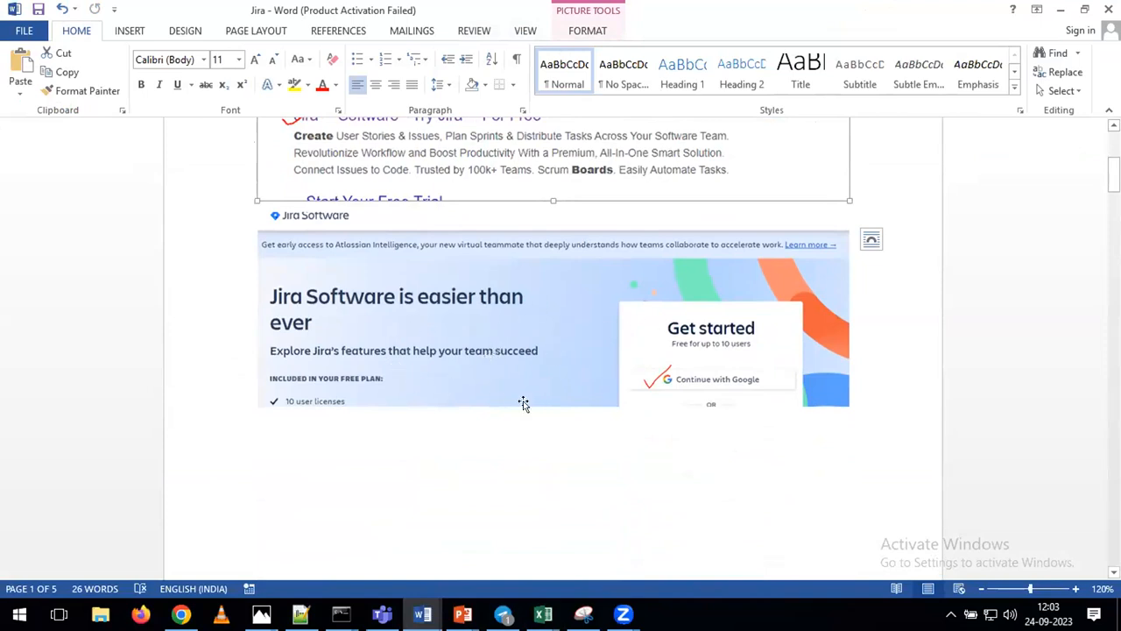
{"action": "scroll", "coordinate": [530, 403], "scroll_direction": "down", "scroll_amount": 2}
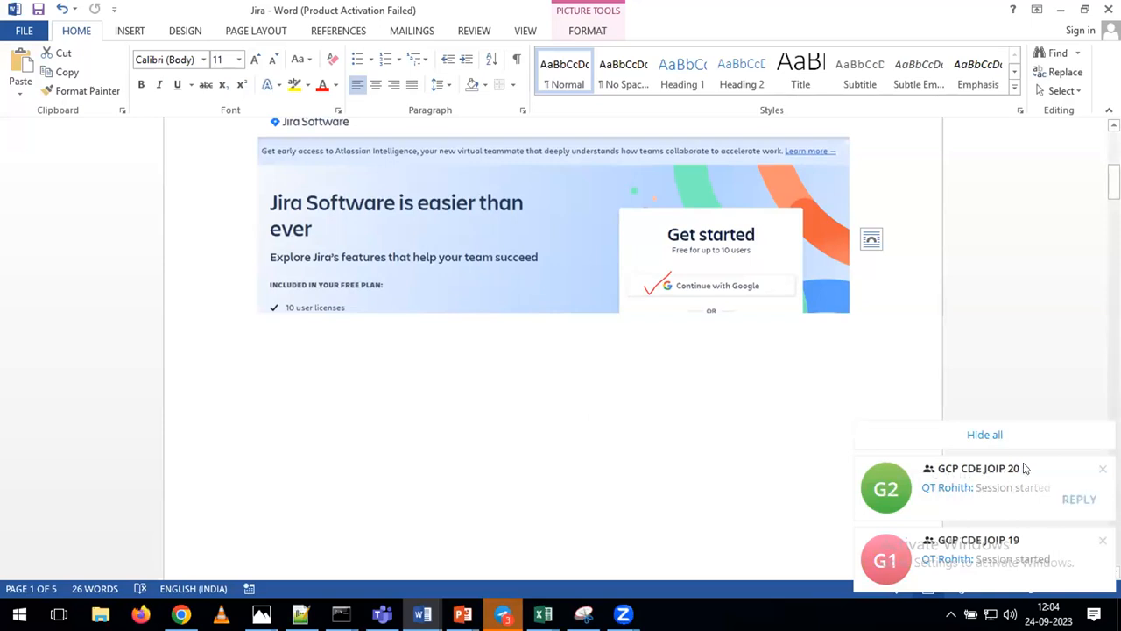
{"action": "left_click", "coordinate": [986, 438]}
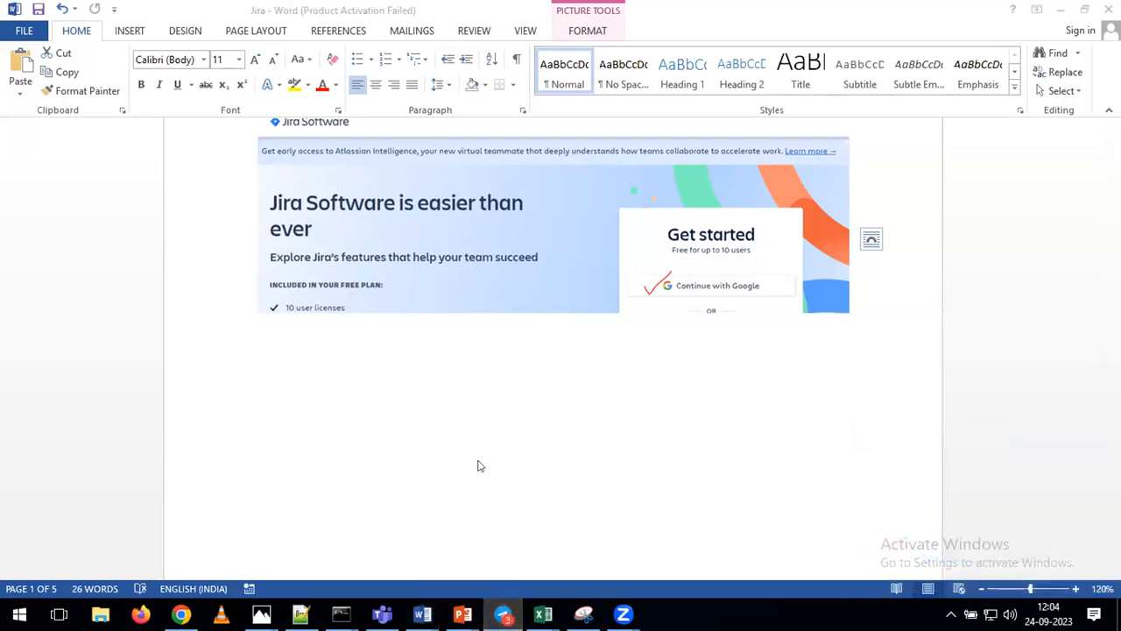
Read through the account creation instructions on page 2, from the Atlassian Create your account screenshot to the site name and Agree screenshot
{"action": "scroll", "coordinate": [477, 466], "scroll_direction": "down", "scroll_amount": 2}
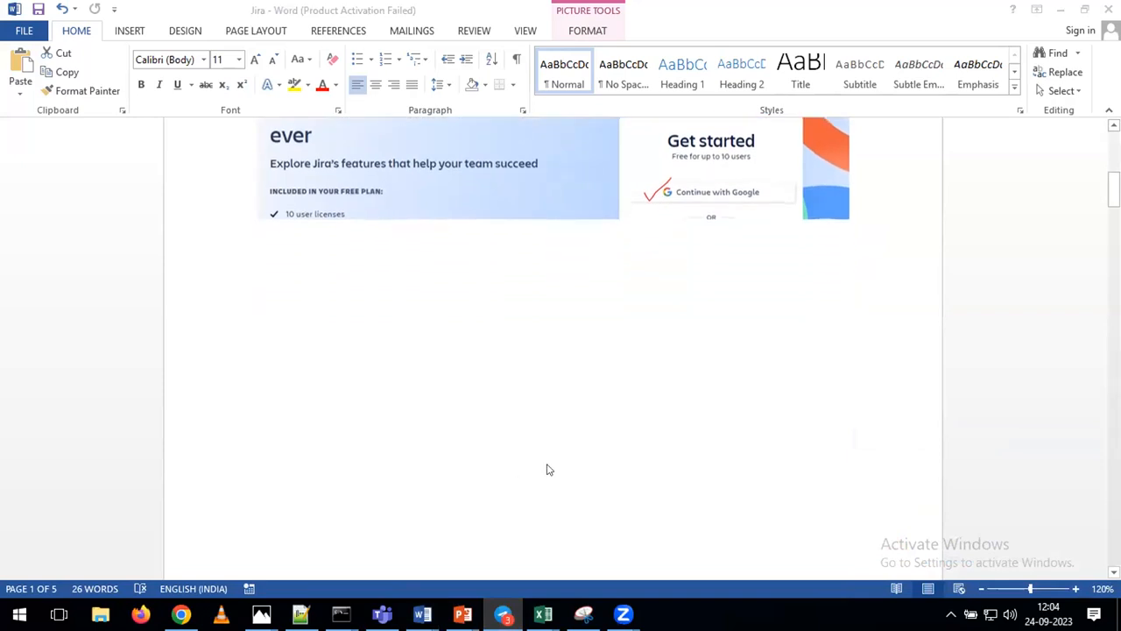
{"action": "scroll", "coordinate": [546, 468], "scroll_direction": "down", "scroll_amount": 8}
{"action": "scroll", "coordinate": [546, 468], "scroll_direction": "down", "scroll_amount": 1}
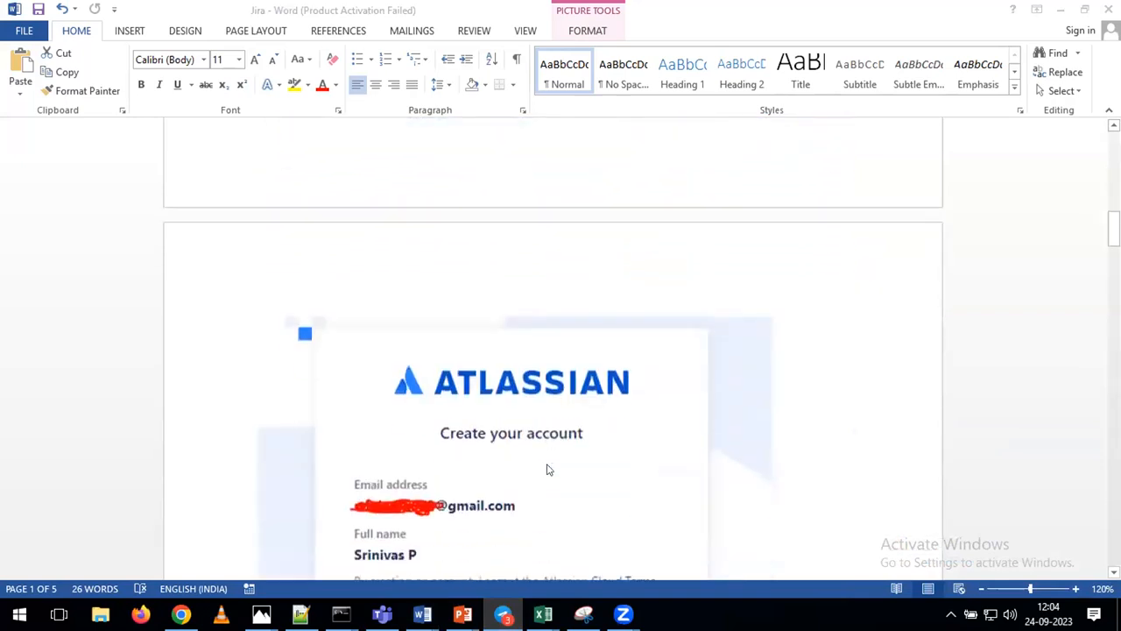
{"action": "scroll", "coordinate": [547, 469], "scroll_direction": "down", "scroll_amount": 2}
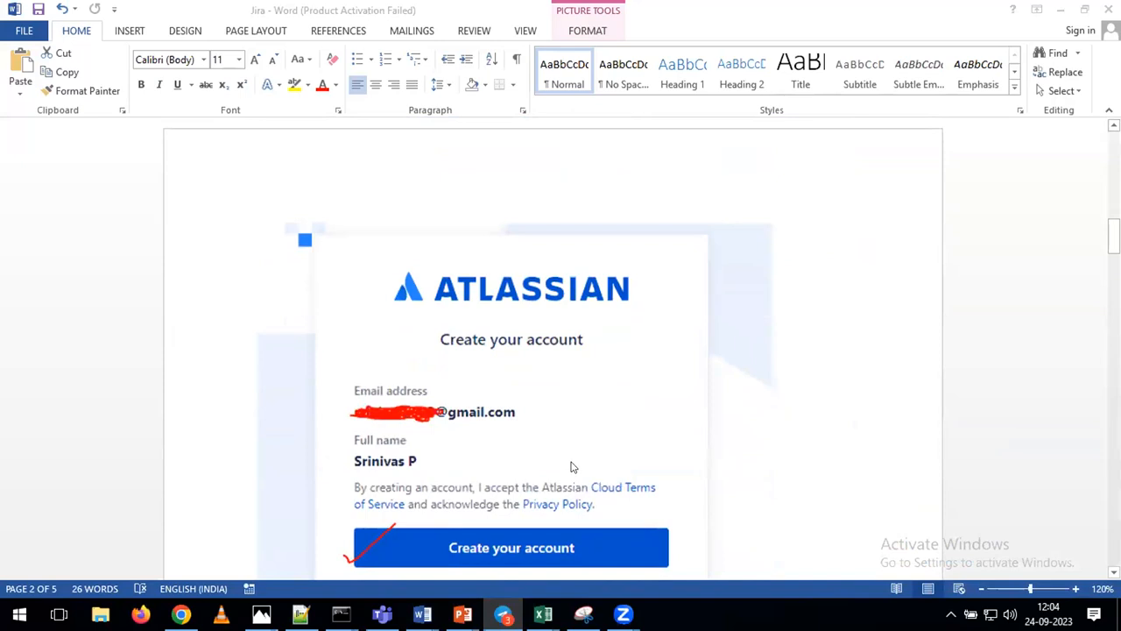
{"action": "scroll", "coordinate": [568, 464], "scroll_direction": "down", "scroll_amount": 2}
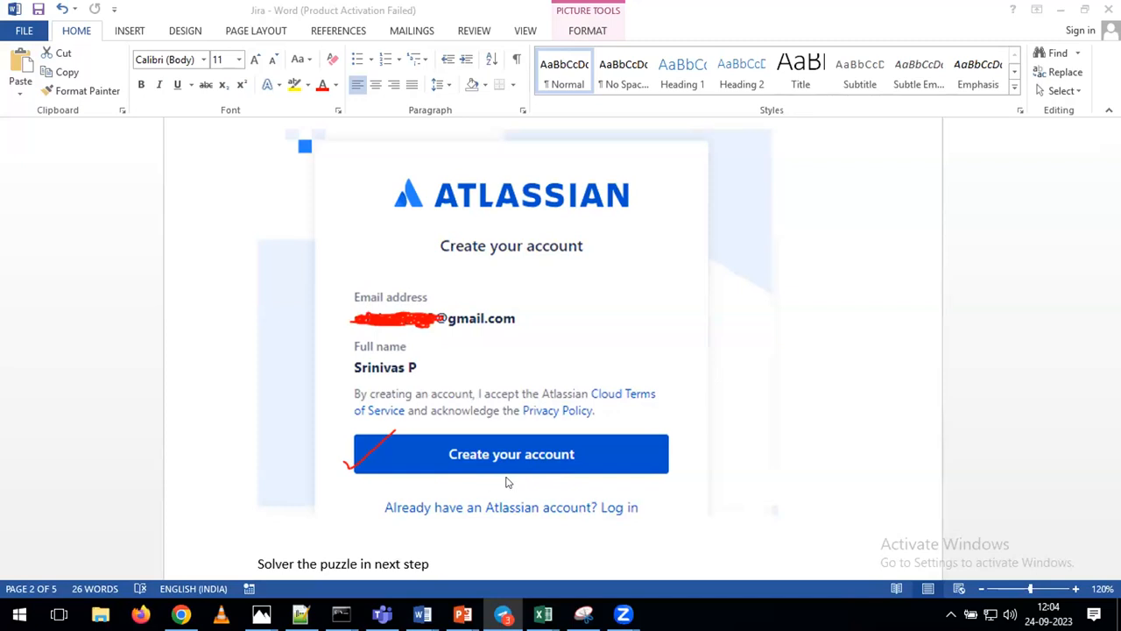
{"action": "scroll", "coordinate": [505, 482], "scroll_direction": "down", "scroll_amount": 4}
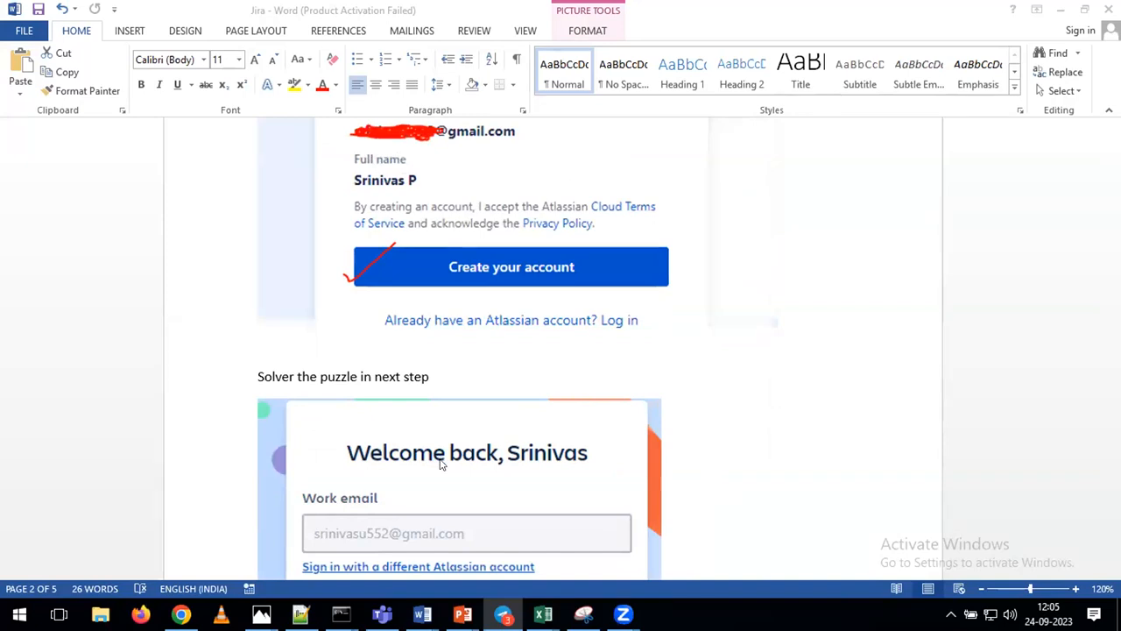
{"action": "scroll", "coordinate": [442, 465], "scroll_direction": "down", "scroll_amount": 2}
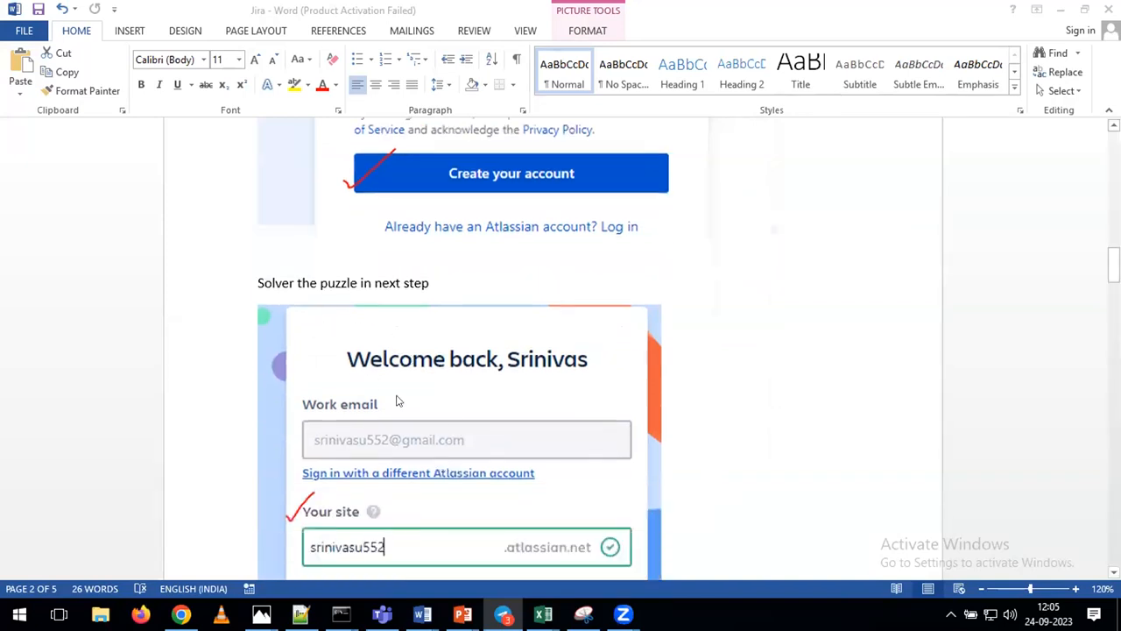
{"action": "scroll", "coordinate": [468, 431], "scroll_direction": "down", "scroll_amount": 2}
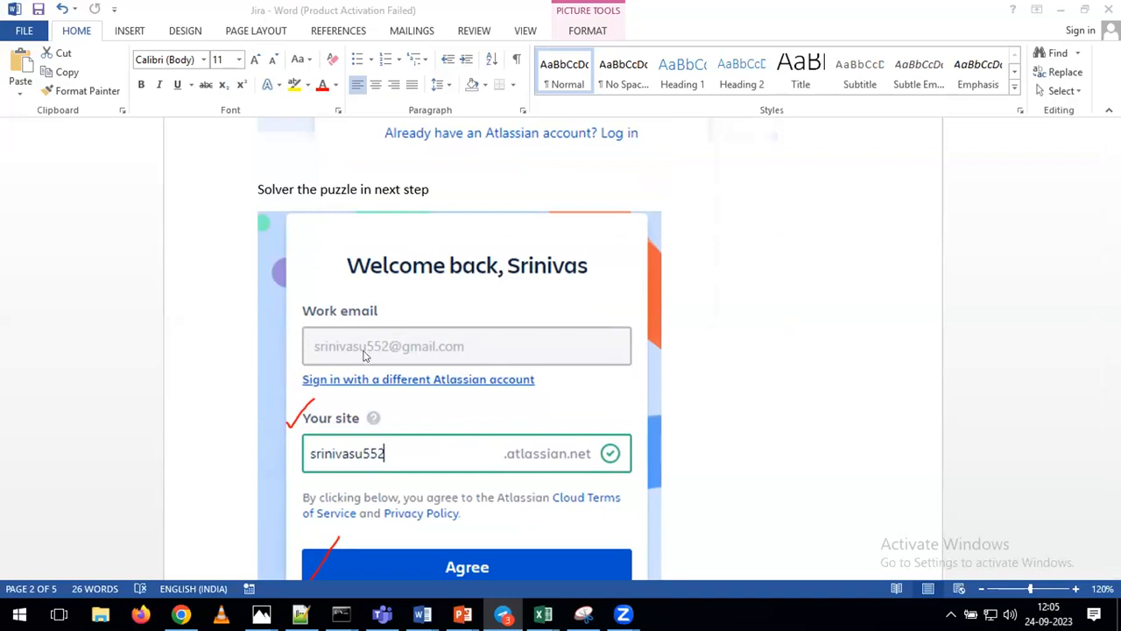
{"action": "scroll", "coordinate": [427, 355], "scroll_direction": "down", "scroll_amount": 1}
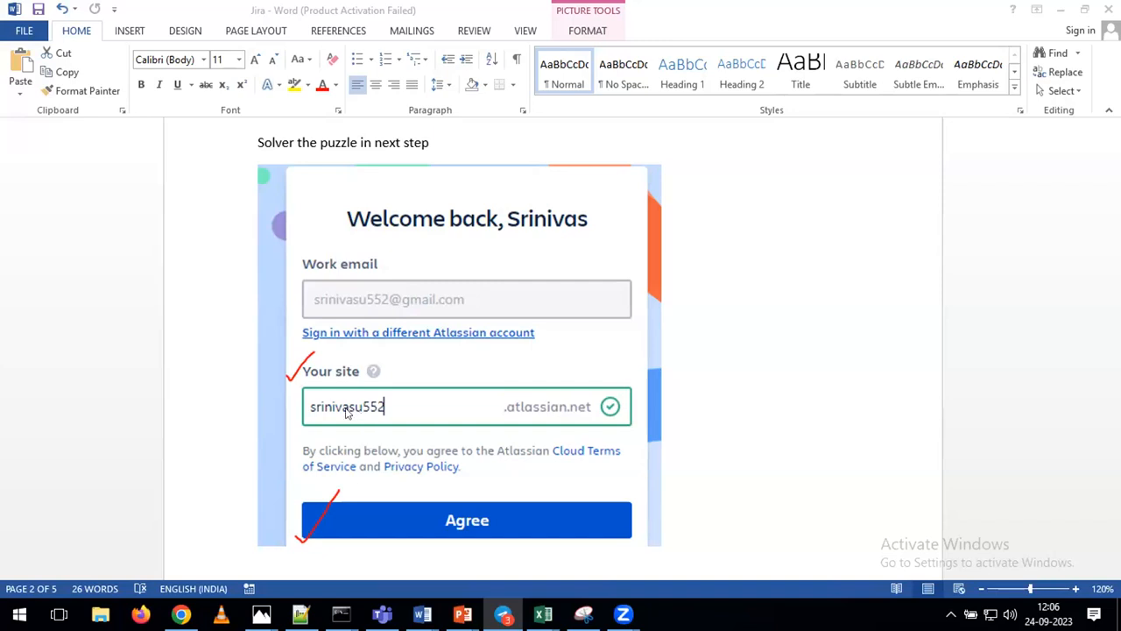
{"action": "scroll", "coordinate": [346, 414], "scroll_direction": "down", "scroll_amount": 1}
{"action": "scroll", "coordinate": [346, 414], "scroll_direction": "down", "scroll_amount": 1}
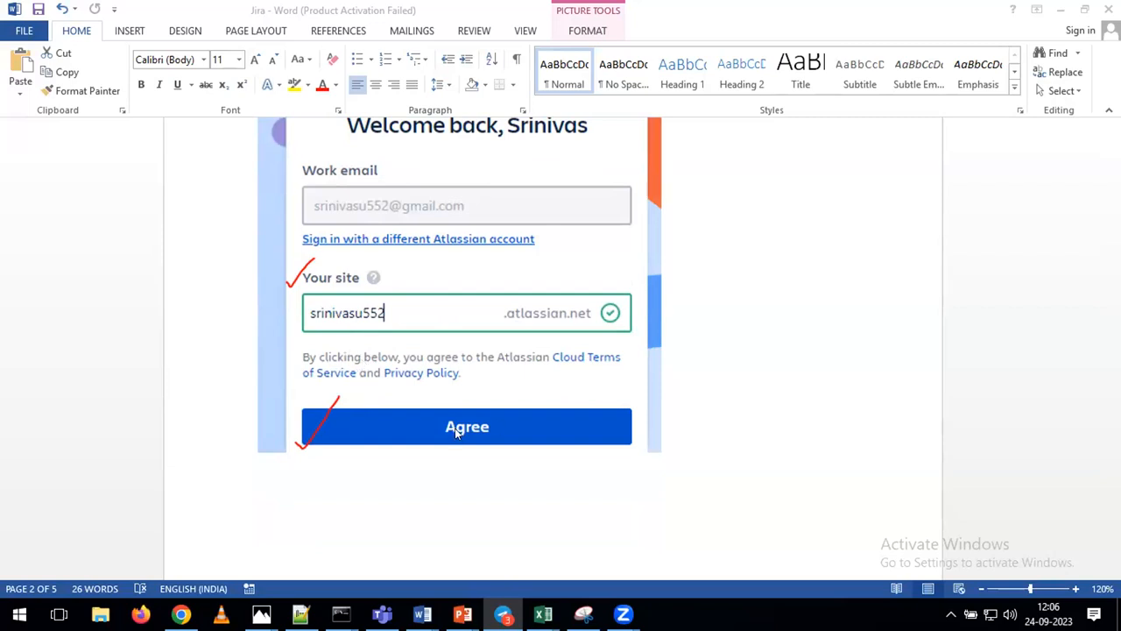
{"action": "scroll", "coordinate": [489, 465], "scroll_direction": "down", "scroll_amount": 1}
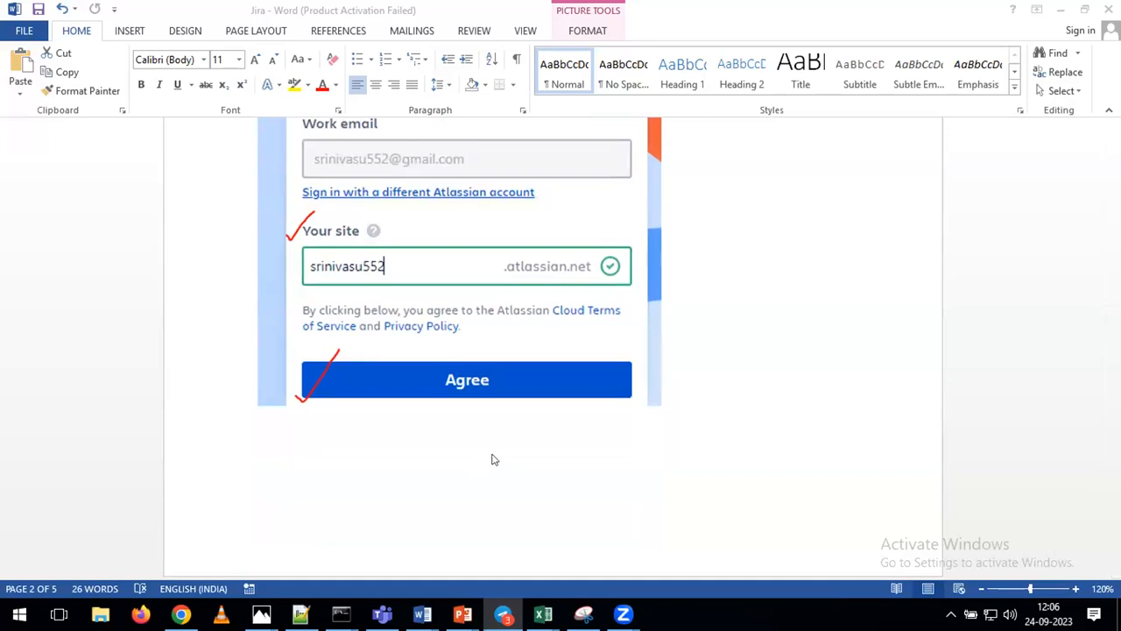
Examine the note on selecting random values and the Kanban choice in the "Select a template for your first project" screenshot
{"action": "scroll", "coordinate": [495, 455], "scroll_direction": "down", "scroll_amount": 5}
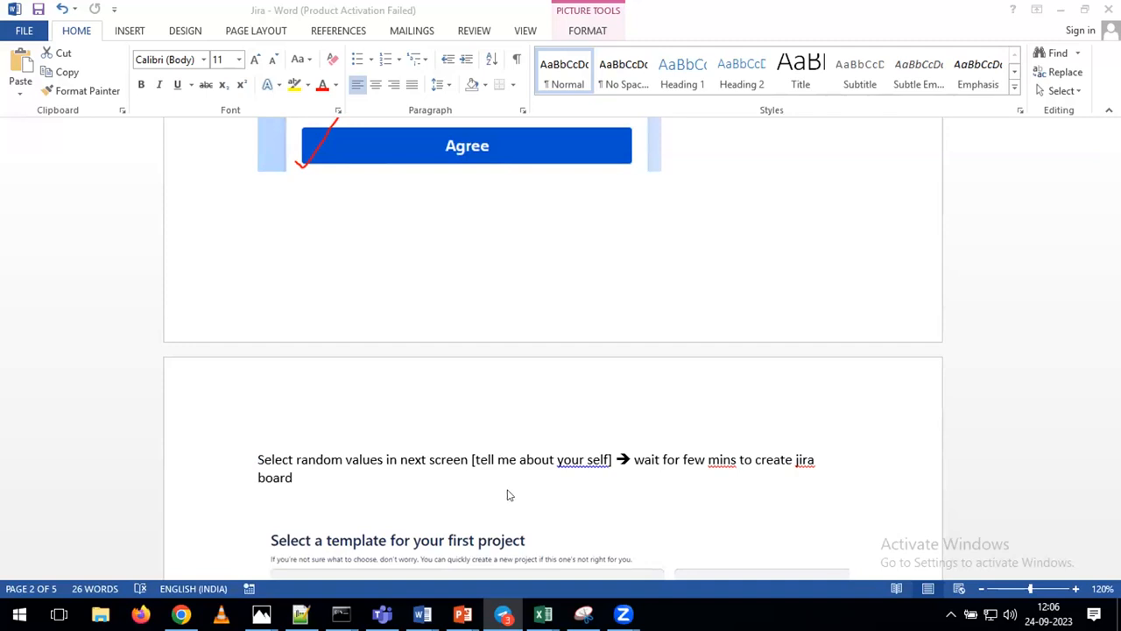
{"action": "scroll", "coordinate": [507, 495], "scroll_direction": "down", "scroll_amount": 2}
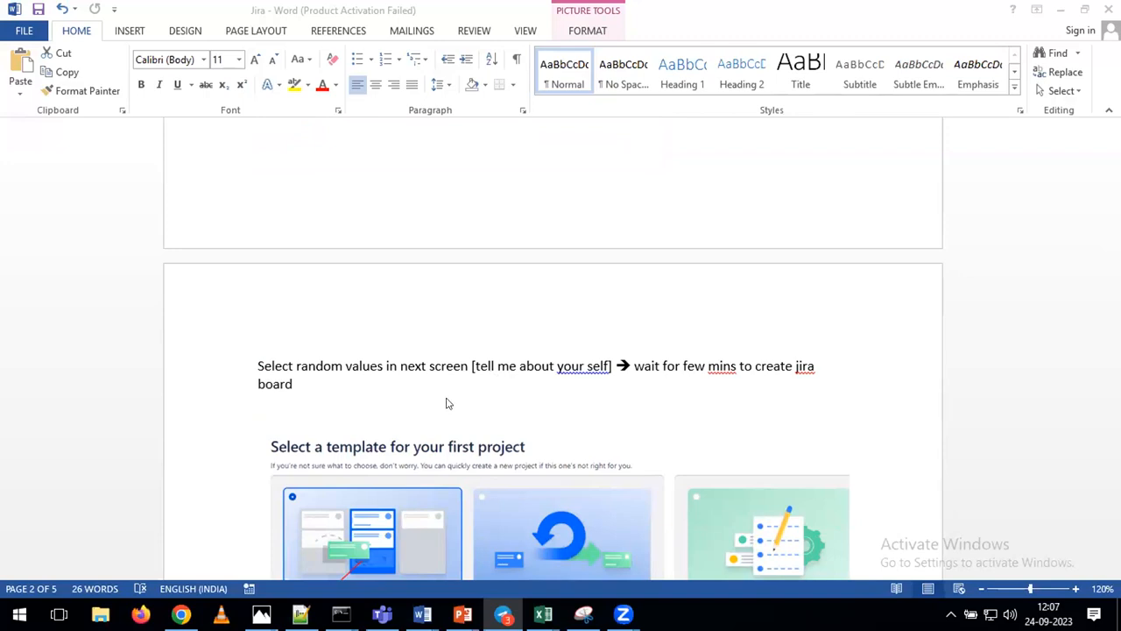
{"action": "scroll", "coordinate": [446, 403], "scroll_direction": "down", "scroll_amount": 1}
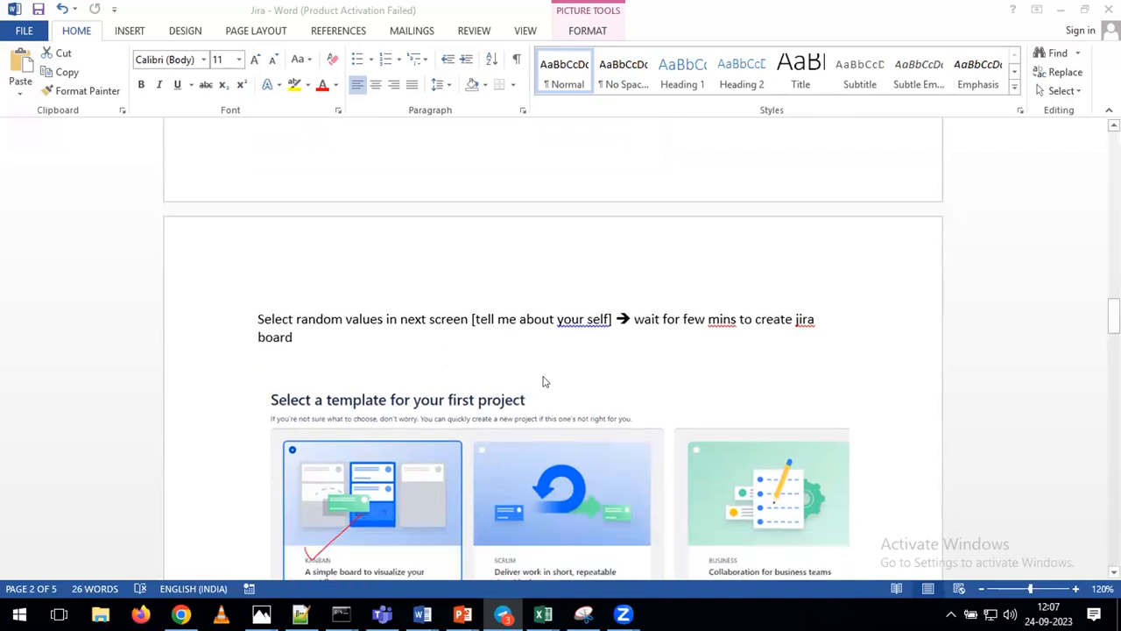
{"action": "scroll", "coordinate": [551, 378], "scroll_direction": "down", "scroll_amount": 1}
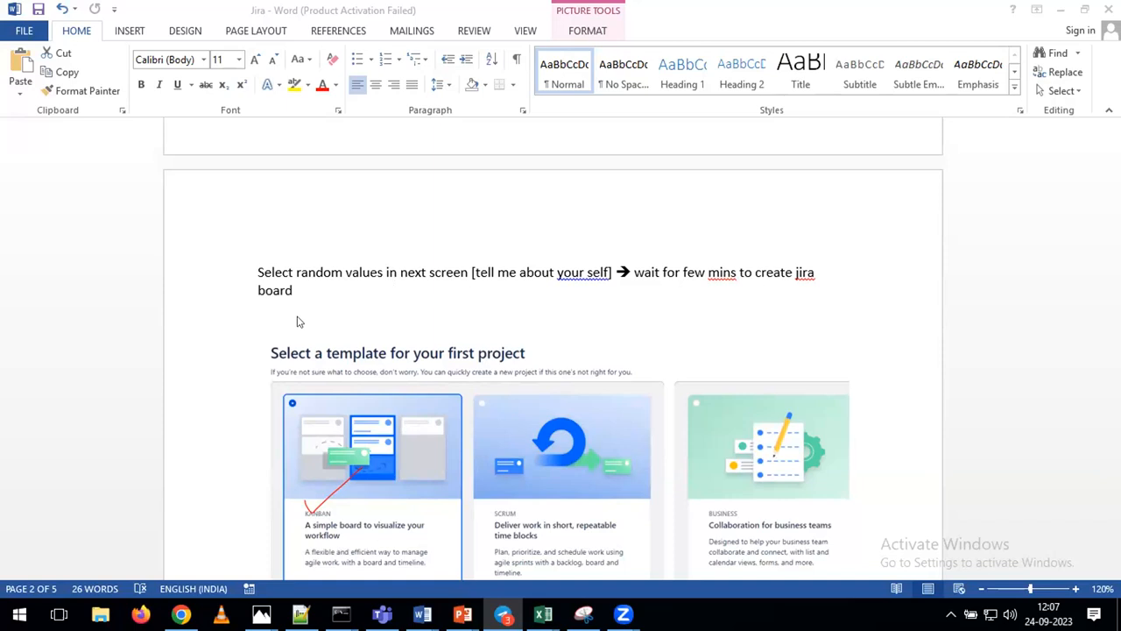
{"action": "scroll", "coordinate": [360, 402], "scroll_direction": "down", "scroll_amount": 2}
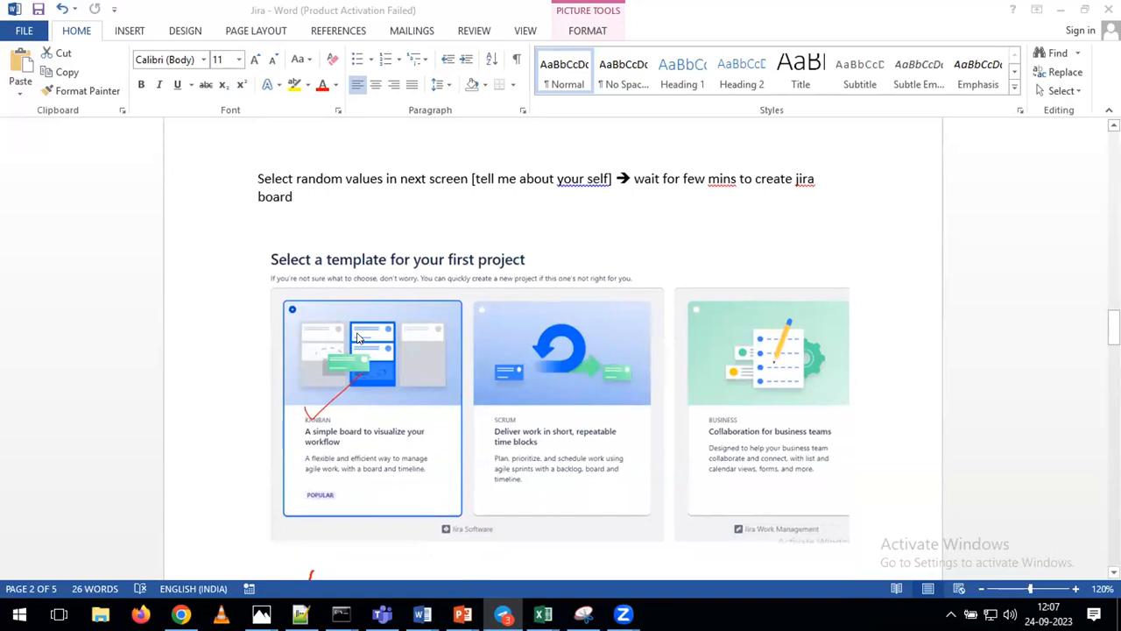
{"action": "scroll", "coordinate": [334, 390], "scroll_direction": "down", "scroll_amount": 1}
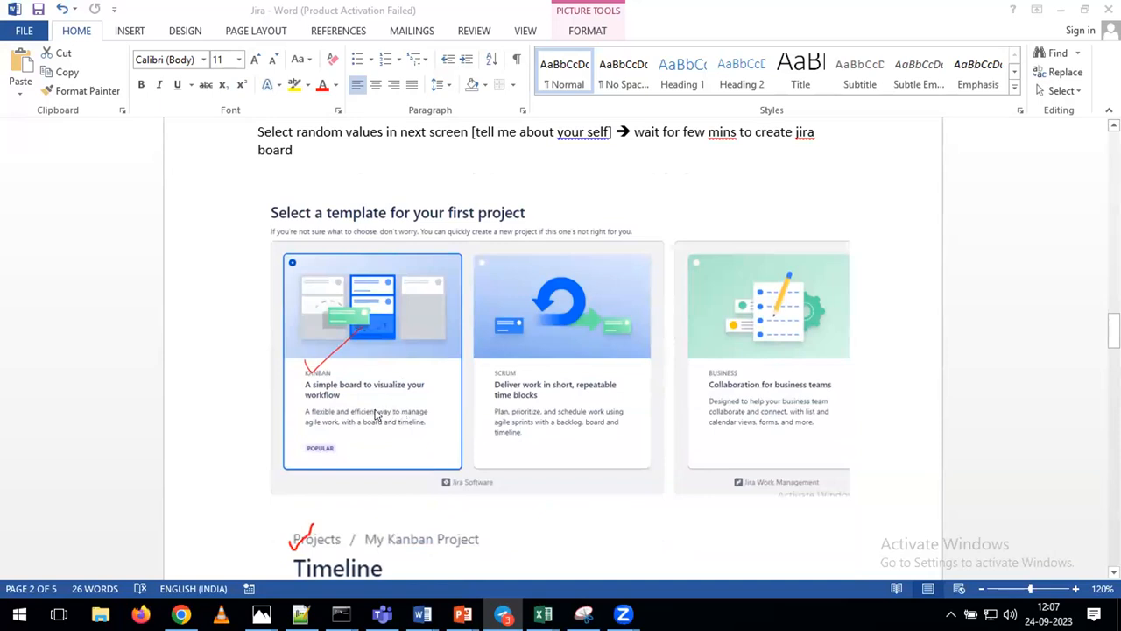
{"action": "scroll", "coordinate": [377, 413], "scroll_direction": "up", "scroll_amount": 1}
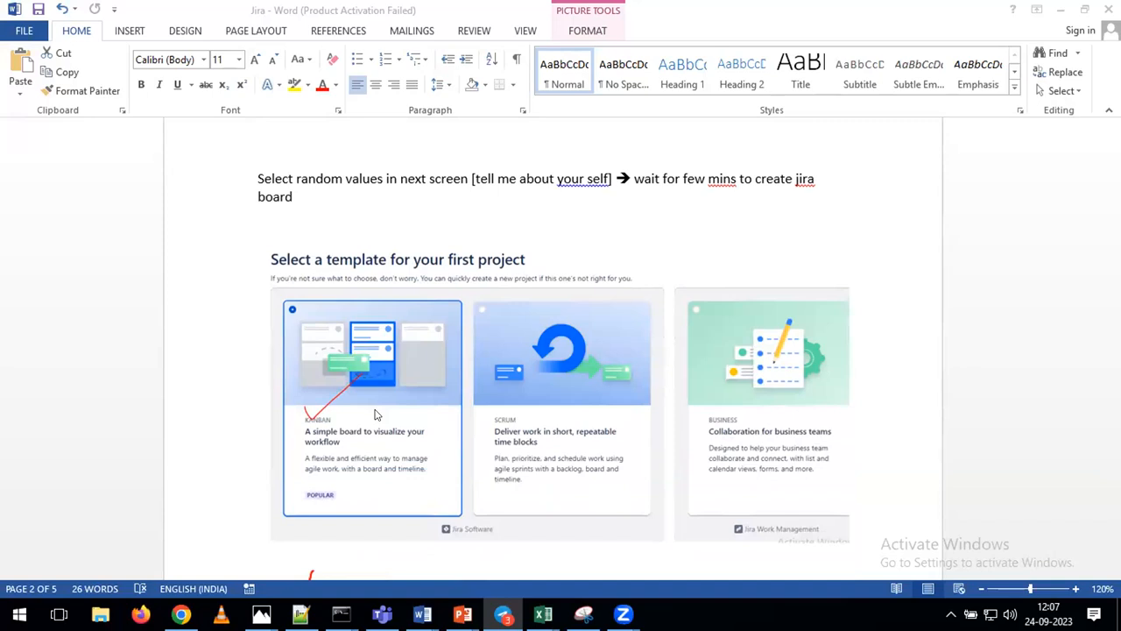
{"action": "scroll", "coordinate": [377, 414], "scroll_direction": "up", "scroll_amount": 1}
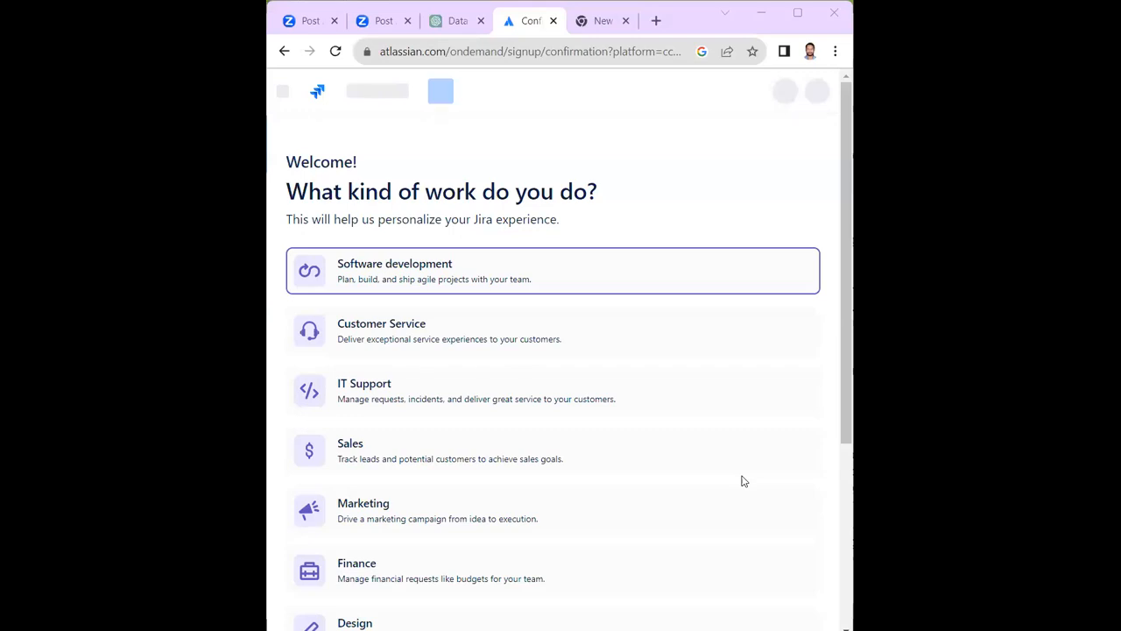
Choose Software development as the kind of work on the Jira welcome page
{"action": "left_click", "coordinate": [563, 291]}
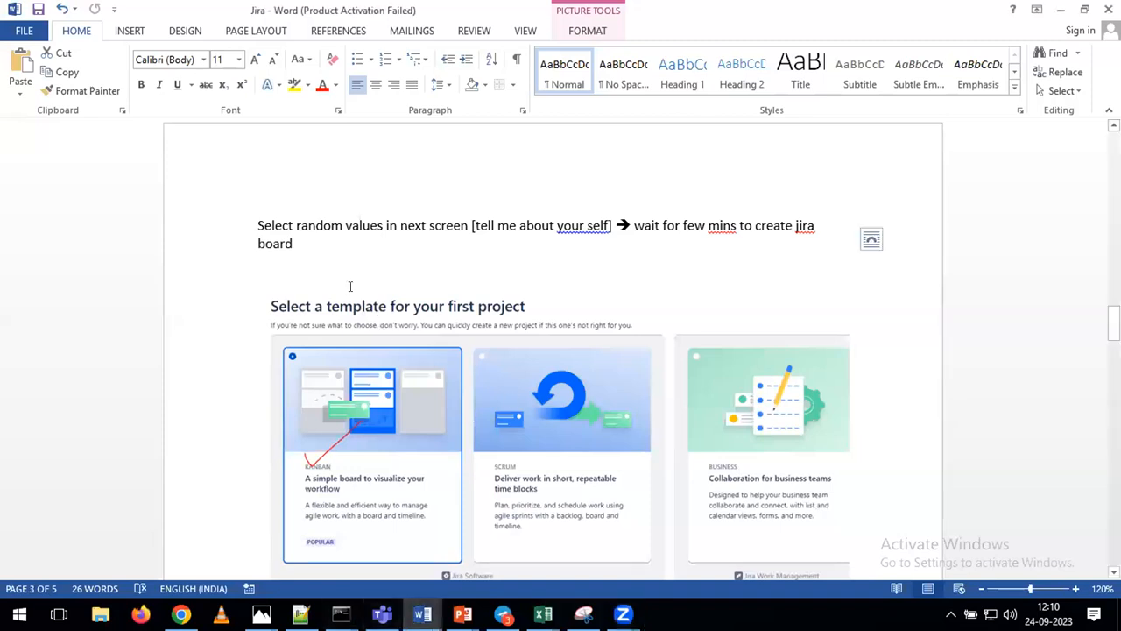
Place the cursor after the "create jira board" note in the Word document and recheck the site name and Agree screenshot above it
{"action": "left_click", "coordinate": [343, 256]}
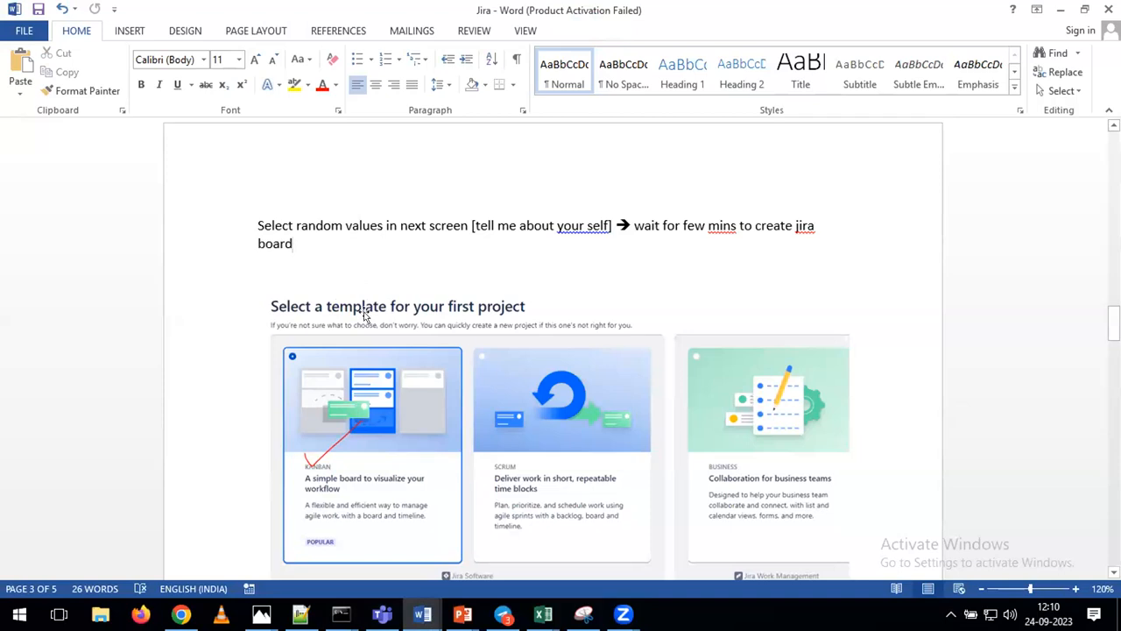
{"action": "scroll", "coordinate": [365, 313], "scroll_direction": "up", "scroll_amount": 6}
{"action": "scroll", "coordinate": [365, 313], "scroll_direction": "up", "scroll_amount": 2}
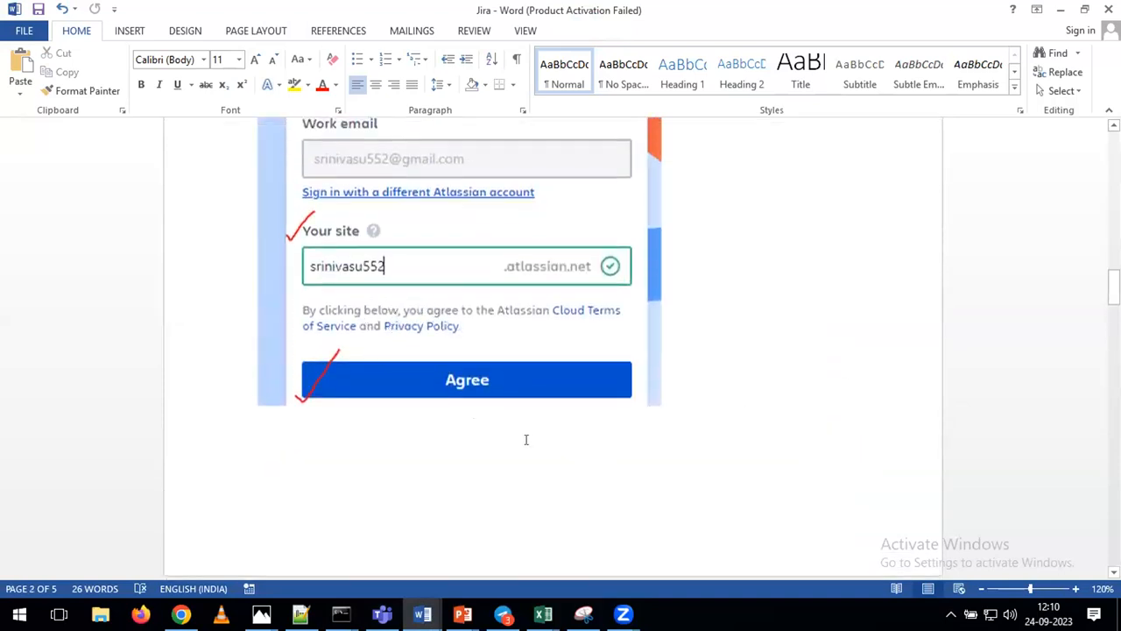
{"action": "scroll", "coordinate": [526, 435], "scroll_direction": "down", "scroll_amount": 5}
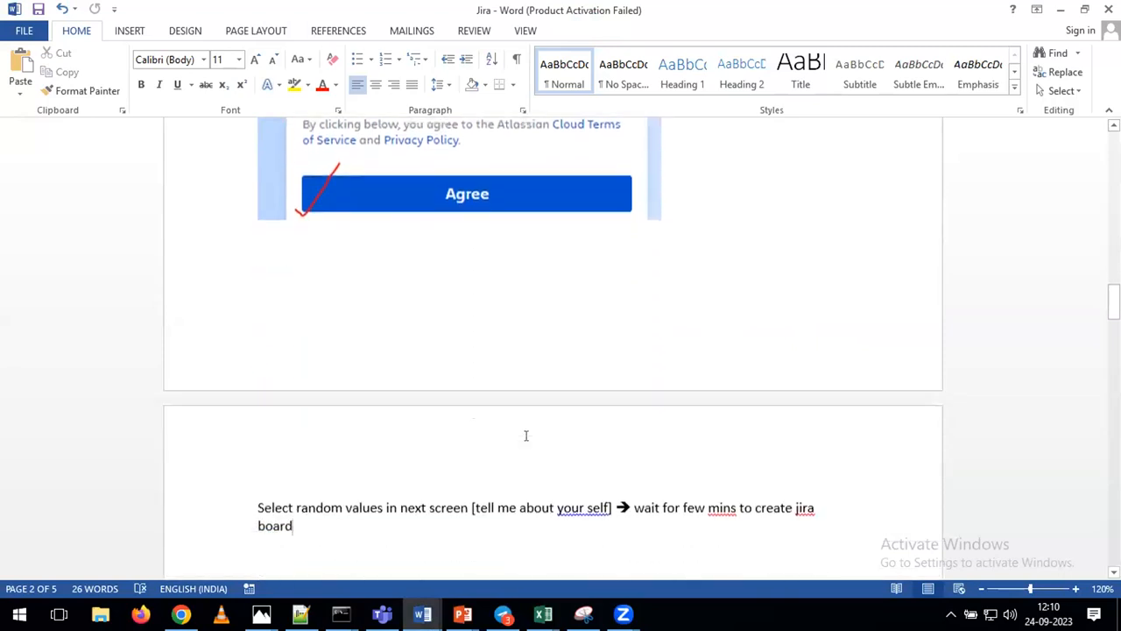
Add the line "Software development → sprint planning →" below the "create jira board" note in the Word guide
{"action": "type", "text": "Softwared"}
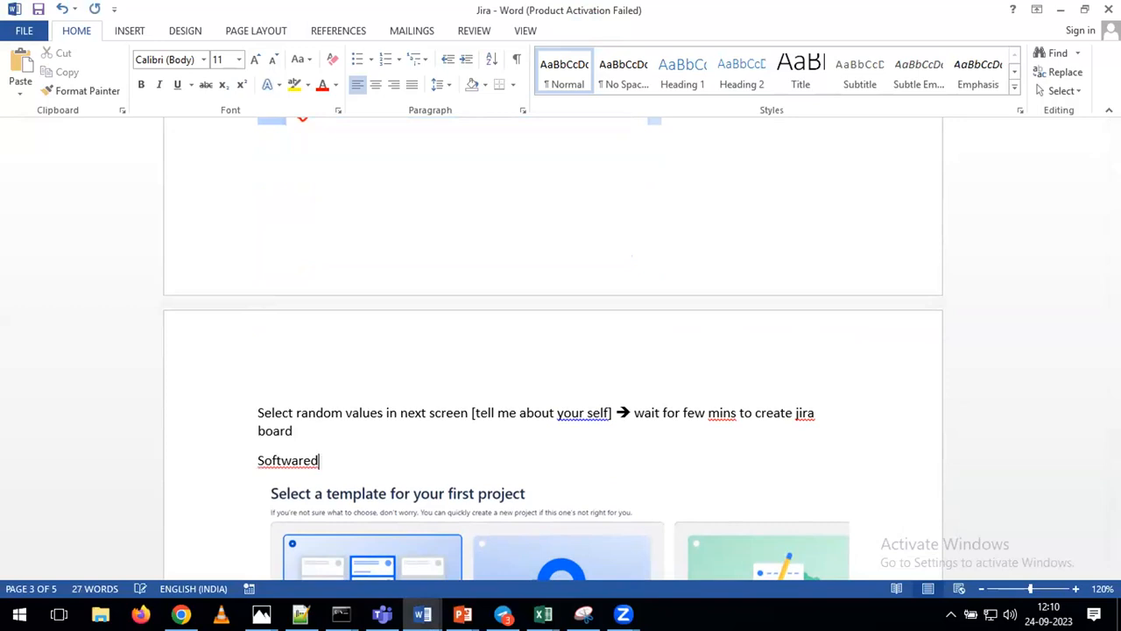
{"action": "key", "text": "BackSpace"}
{"action": "type", "text": "develop"}
{"action": "type", "text": "ment --> sp"}
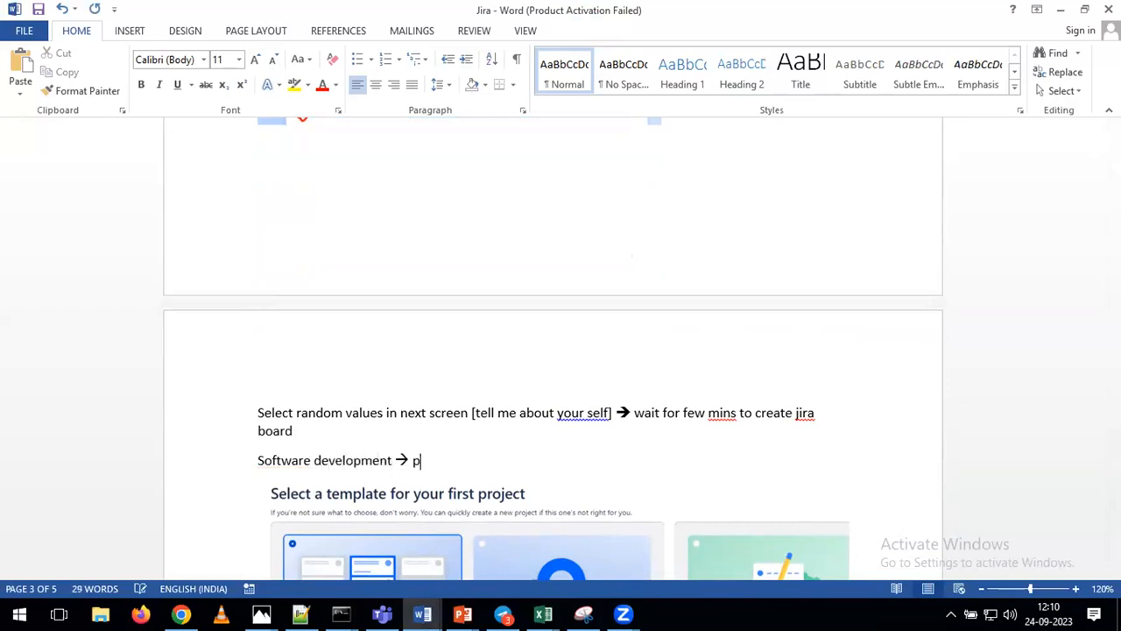
{"action": "type", "text": "rint pla"}
{"action": "type", "text": "nning -->"}
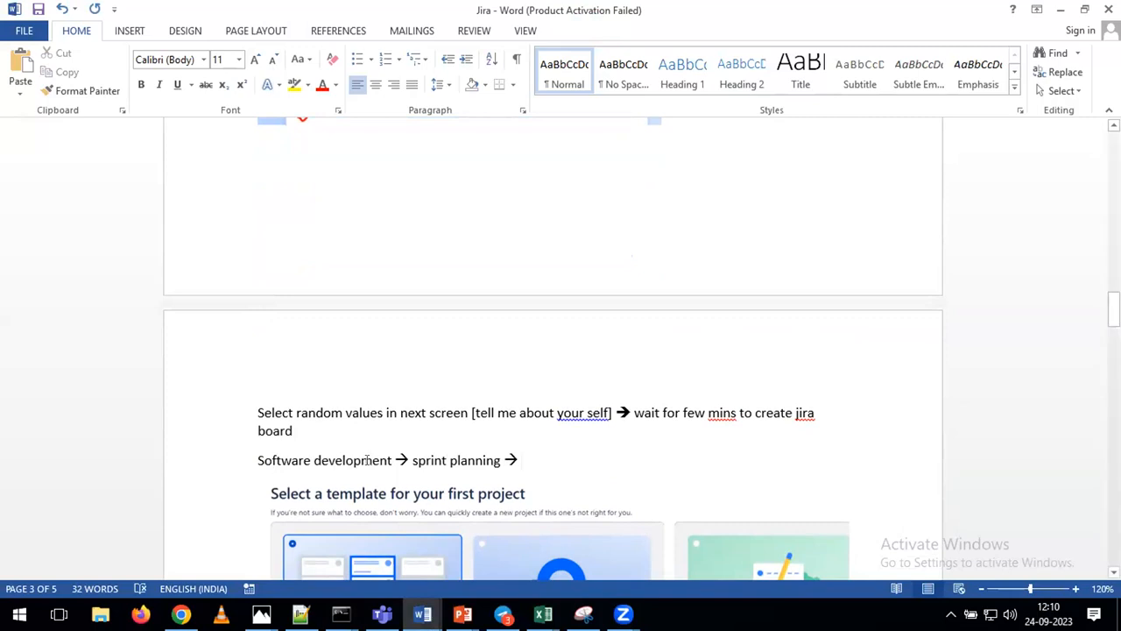
Examine the guide's page 3 screenshots, from "Select a template for your first project" to the My Kanban Project timeline and recommended templates
{"action": "scroll", "coordinate": [368, 462], "scroll_direction": "down", "scroll_amount": 4}
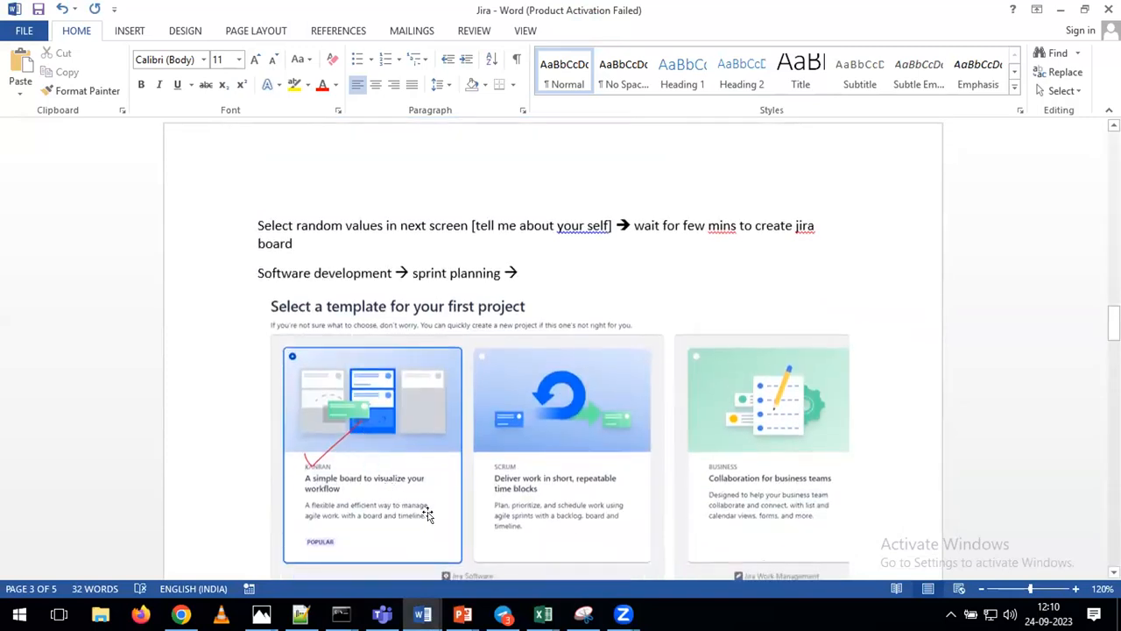
{"action": "scroll", "coordinate": [427, 512], "scroll_direction": "down", "scroll_amount": 4}
{"action": "scroll", "coordinate": [427, 512], "scroll_direction": "down", "scroll_amount": 4}
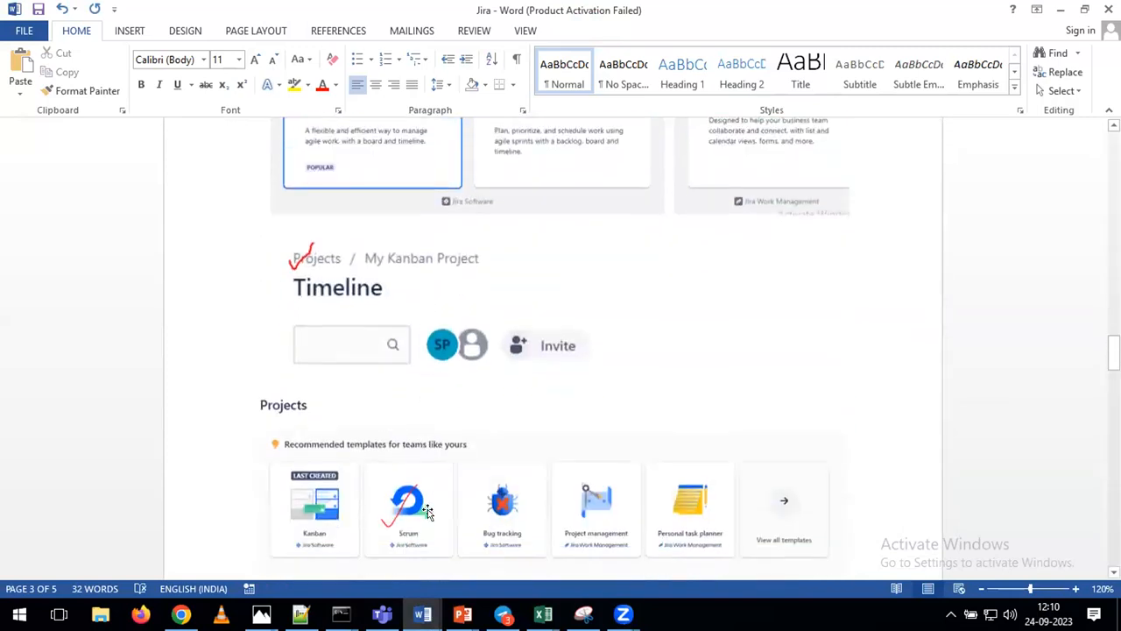
{"action": "scroll", "coordinate": [427, 512], "scroll_direction": "up", "scroll_amount": 4}
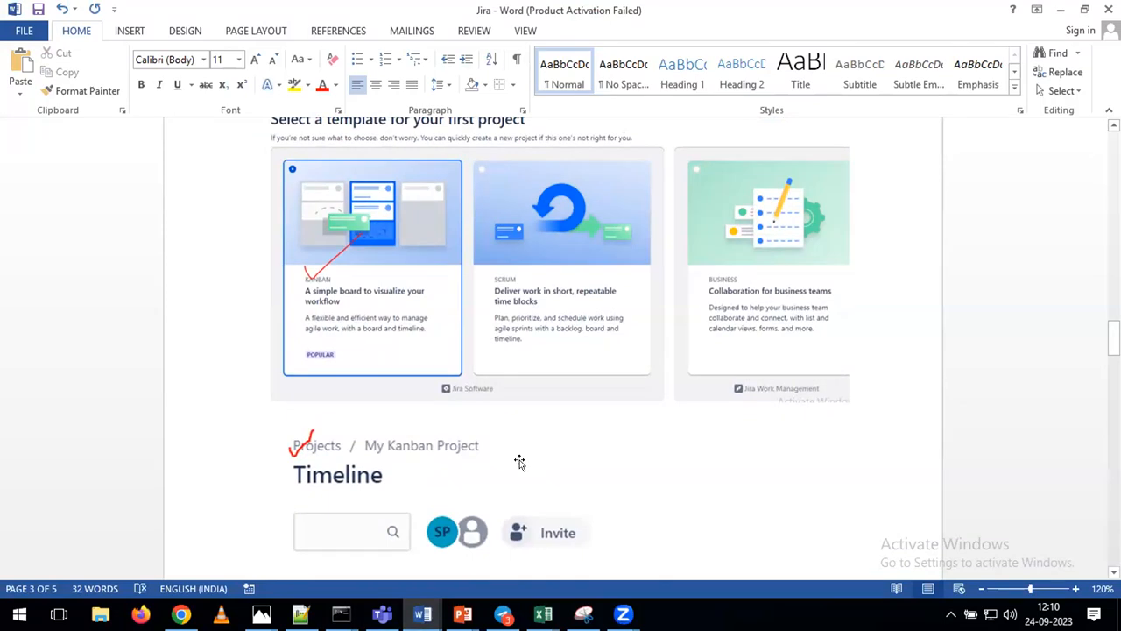
{"action": "scroll", "coordinate": [520, 462], "scroll_direction": "up", "scroll_amount": 4}
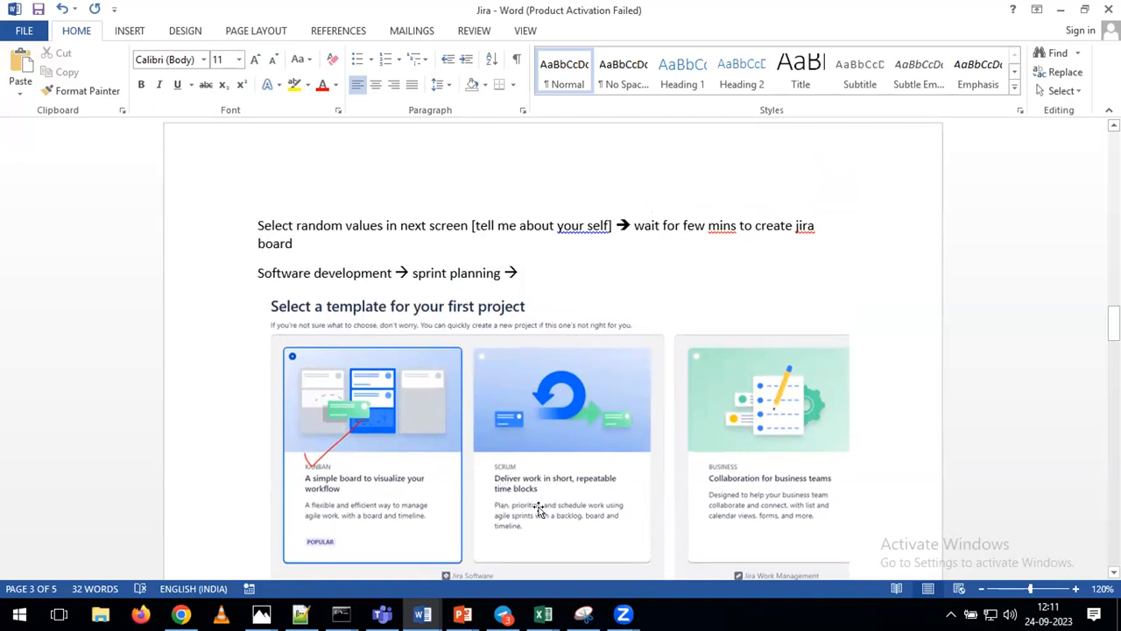
{"action": "scroll", "coordinate": [539, 508], "scroll_direction": "down", "scroll_amount": 4}
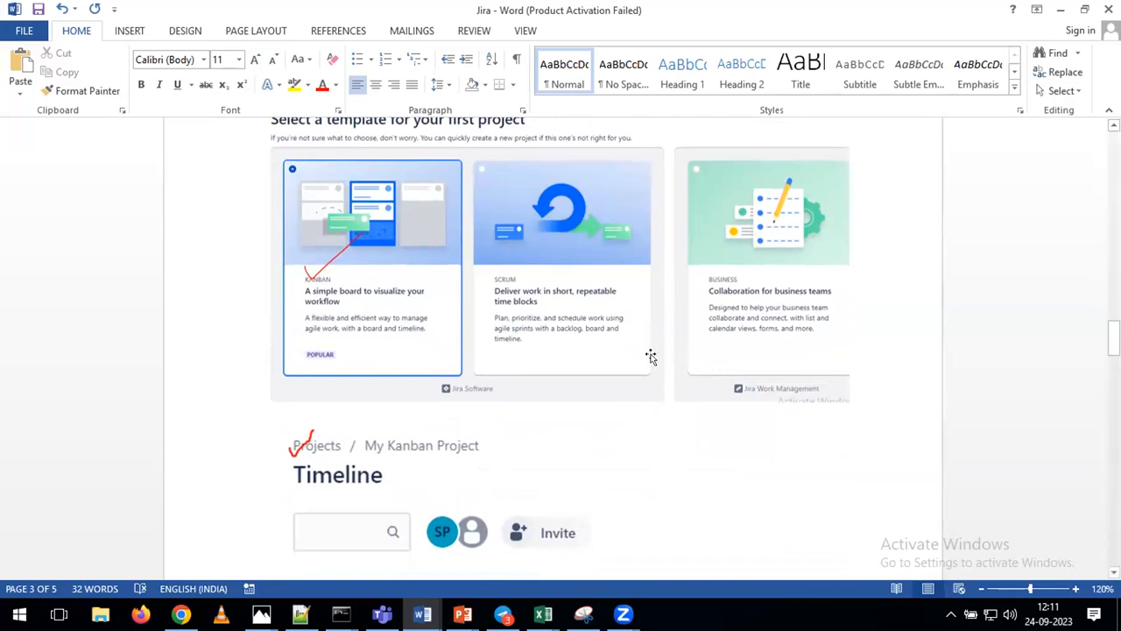
{"action": "scroll", "coordinate": [613, 405], "scroll_direction": "down", "scroll_amount": 2}
{"action": "scroll", "coordinate": [614, 405], "scroll_direction": "down", "scroll_amount": 1}
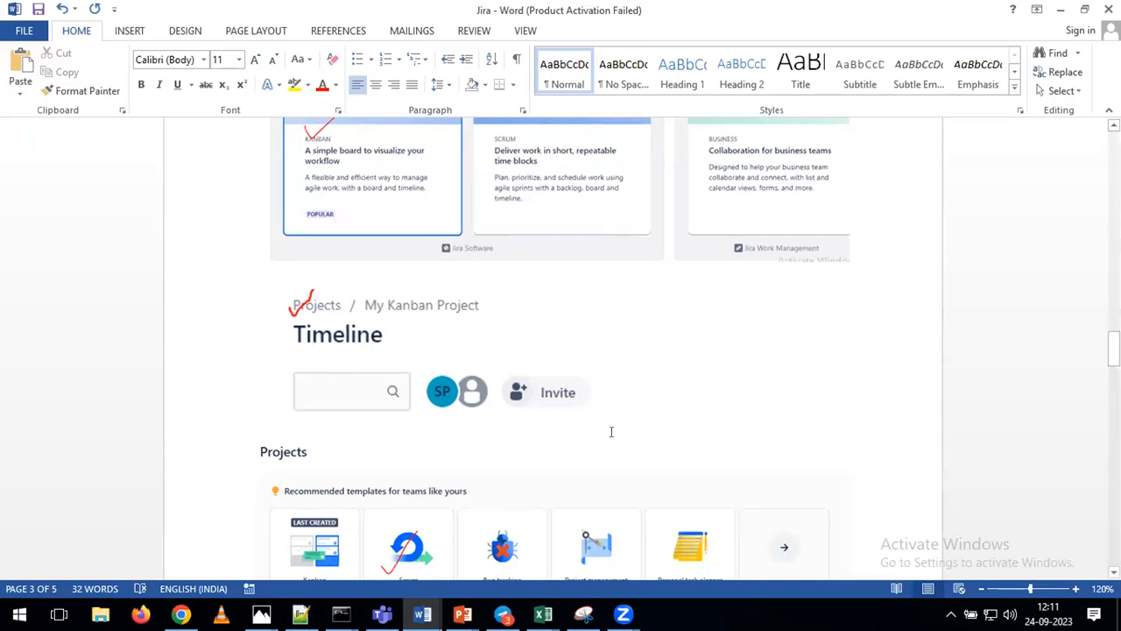
Read through the guide's project creation screenshots, from the Projects link and Scrum template to the project type, project details and Backlog
{"action": "left_click", "coordinate": [430, 365]}
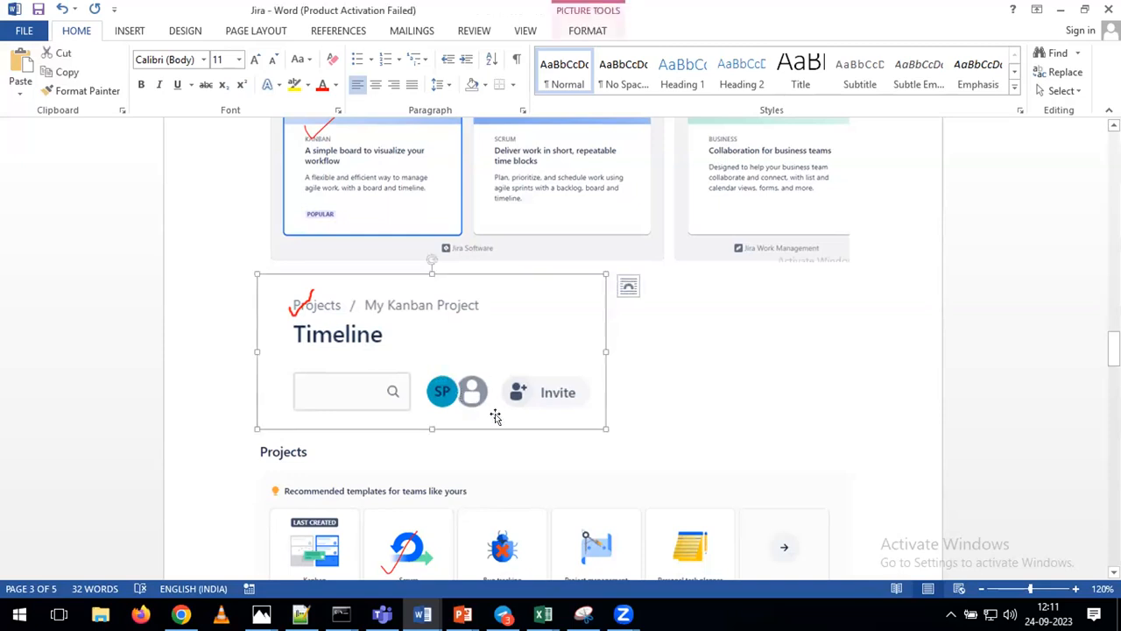
{"action": "scroll", "coordinate": [495, 416], "scroll_direction": "down", "scroll_amount": 1}
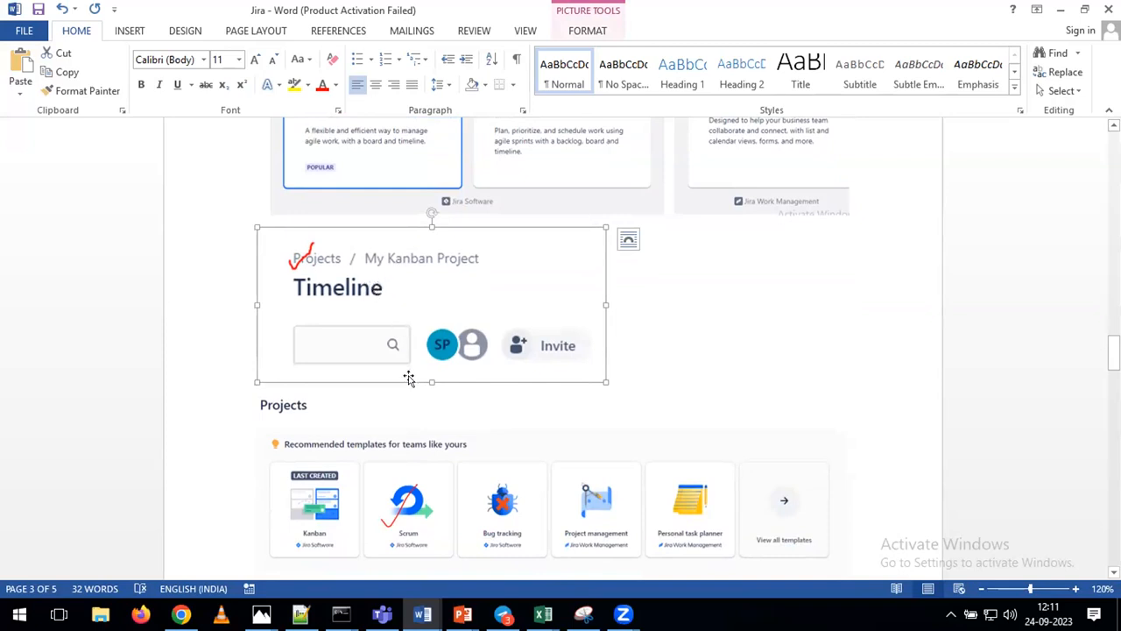
{"action": "scroll", "coordinate": [410, 385], "scroll_direction": "down", "scroll_amount": 2}
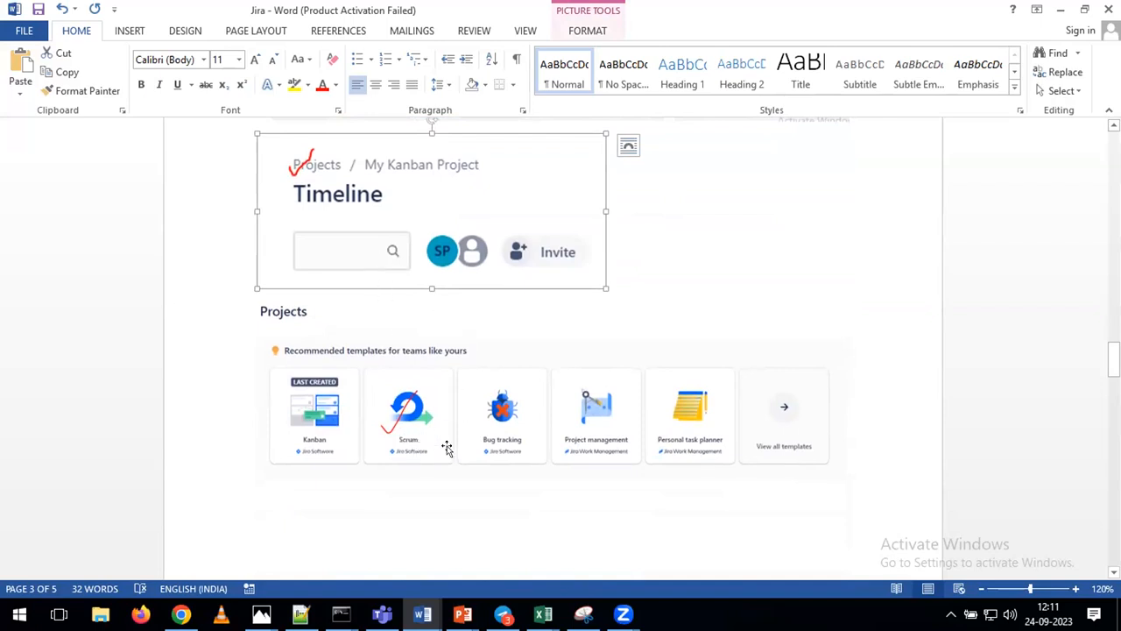
{"action": "scroll", "coordinate": [447, 448], "scroll_direction": "down", "scroll_amount": 10}
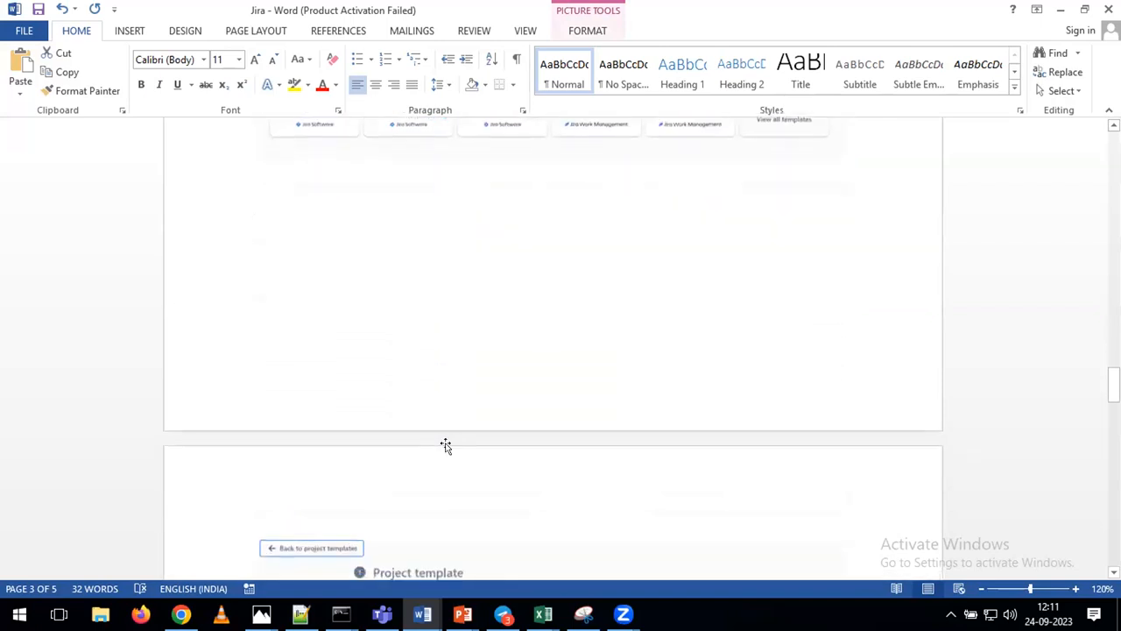
{"action": "scroll", "coordinate": [446, 446], "scroll_direction": "down", "scroll_amount": 4}
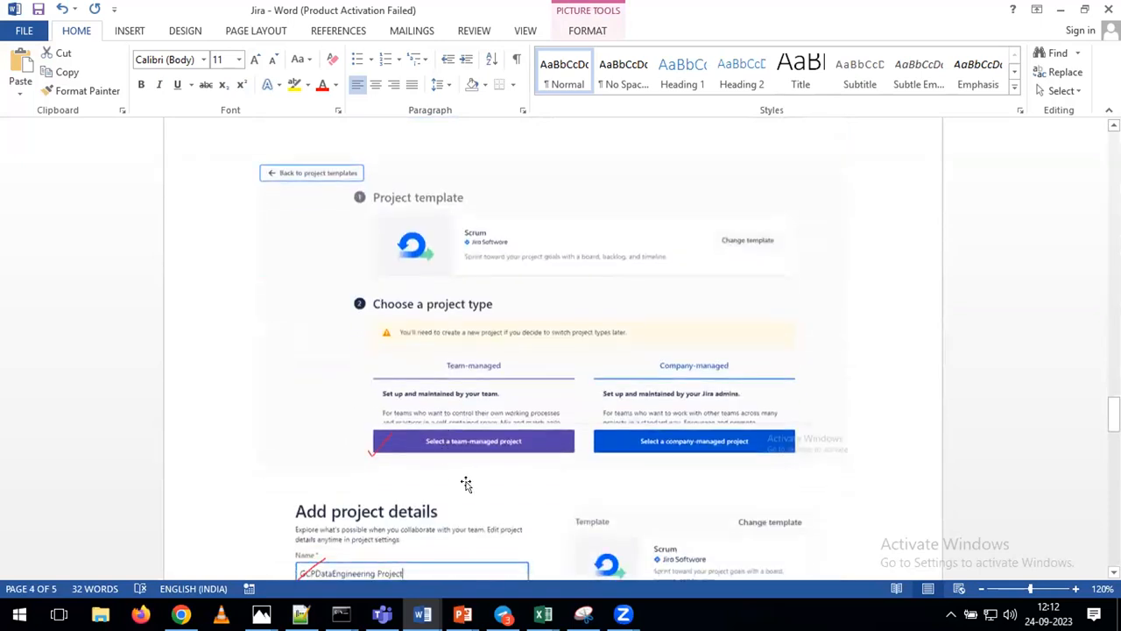
{"action": "scroll", "coordinate": [466, 485], "scroll_direction": "down", "scroll_amount": 2}
{"action": "scroll", "coordinate": [465, 482], "scroll_direction": "down", "scroll_amount": 3}
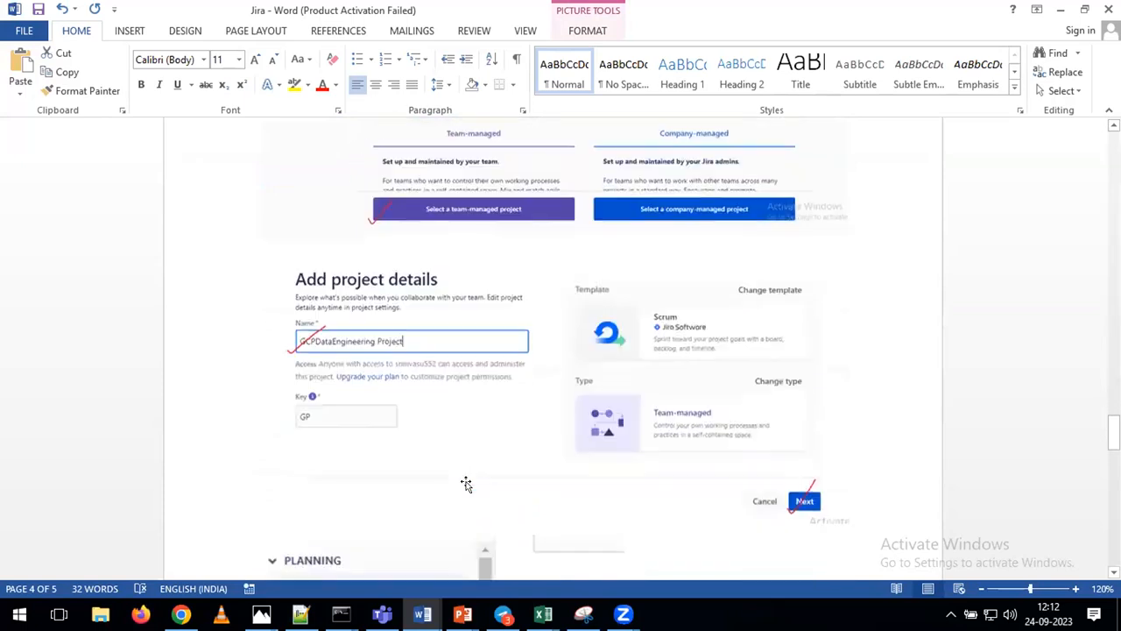
{"action": "scroll", "coordinate": [465, 482], "scroll_direction": "down", "scroll_amount": 2}
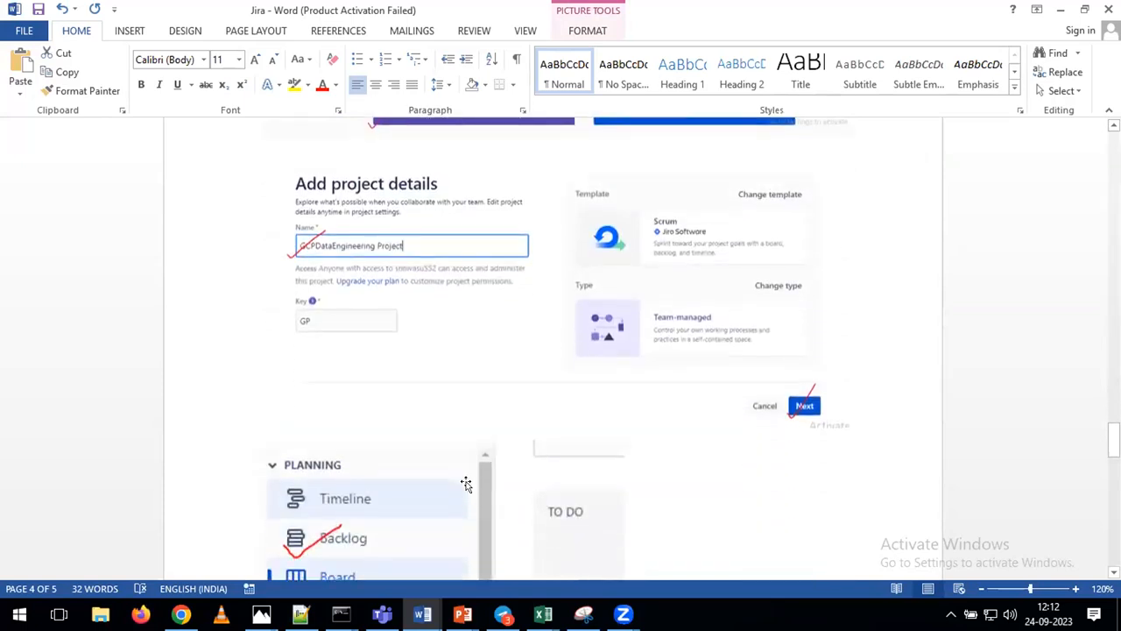
{"action": "scroll", "coordinate": [466, 485], "scroll_direction": "up", "scroll_amount": 4}
{"action": "scroll", "coordinate": [466, 484], "scroll_direction": "up", "scroll_amount": 7}
{"action": "scroll", "coordinate": [465, 484], "scroll_direction": "up", "scroll_amount": 12}
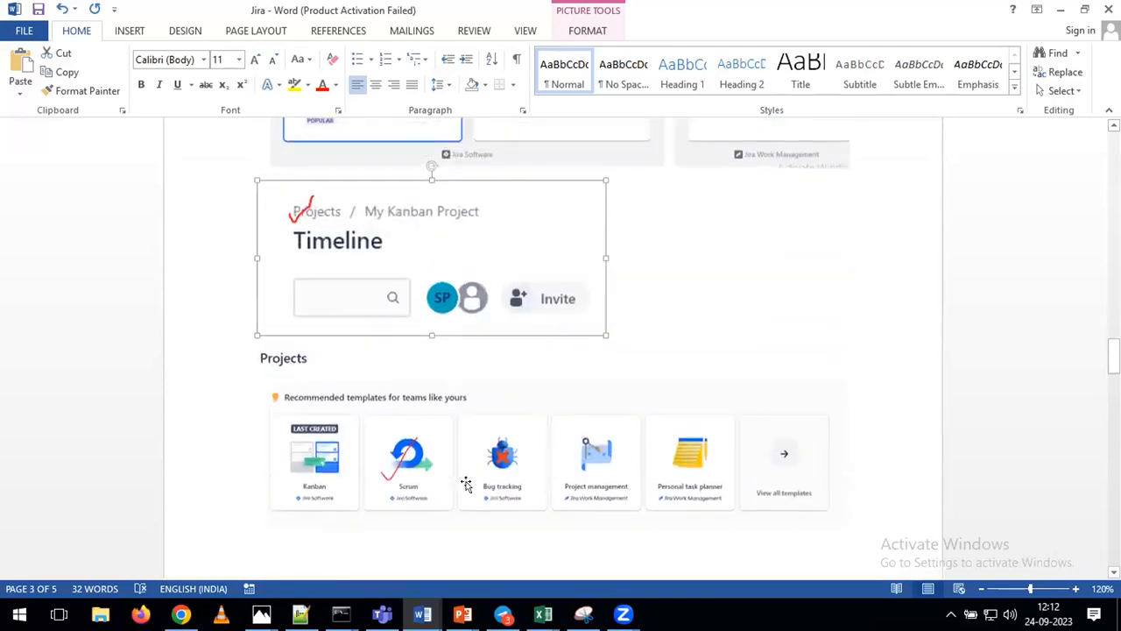
{"action": "scroll", "coordinate": [466, 484], "scroll_direction": "up", "scroll_amount": 3}
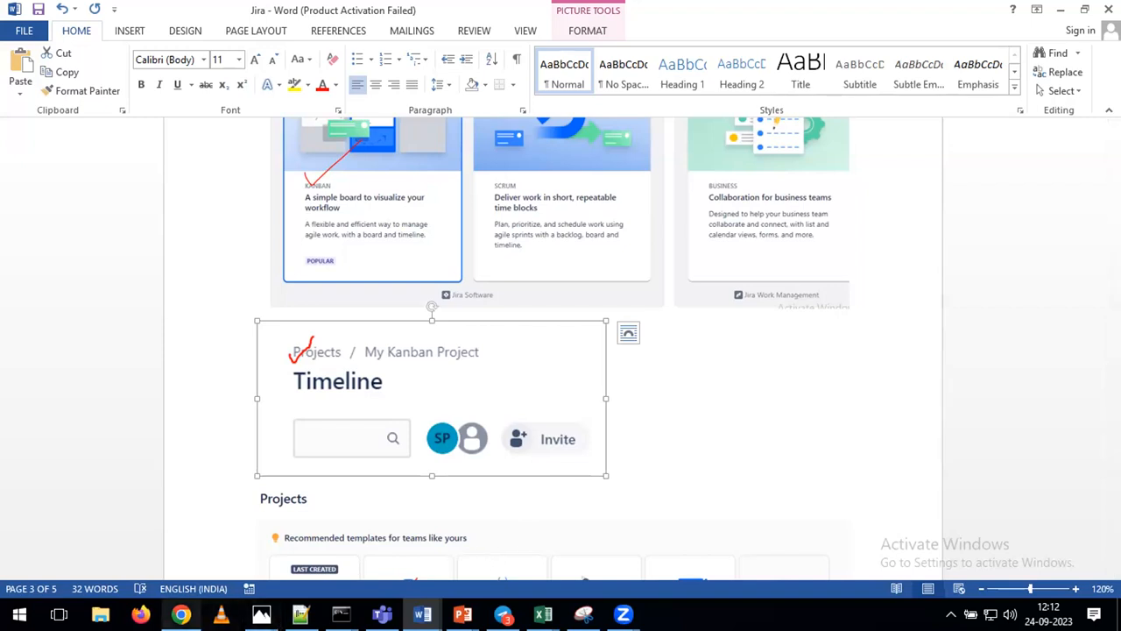
Switch to the GP Sprint 1 board in Chrome, look over the recent projects and open Jira's full Projects list
{"action": "left_click", "coordinate": [180, 614]}
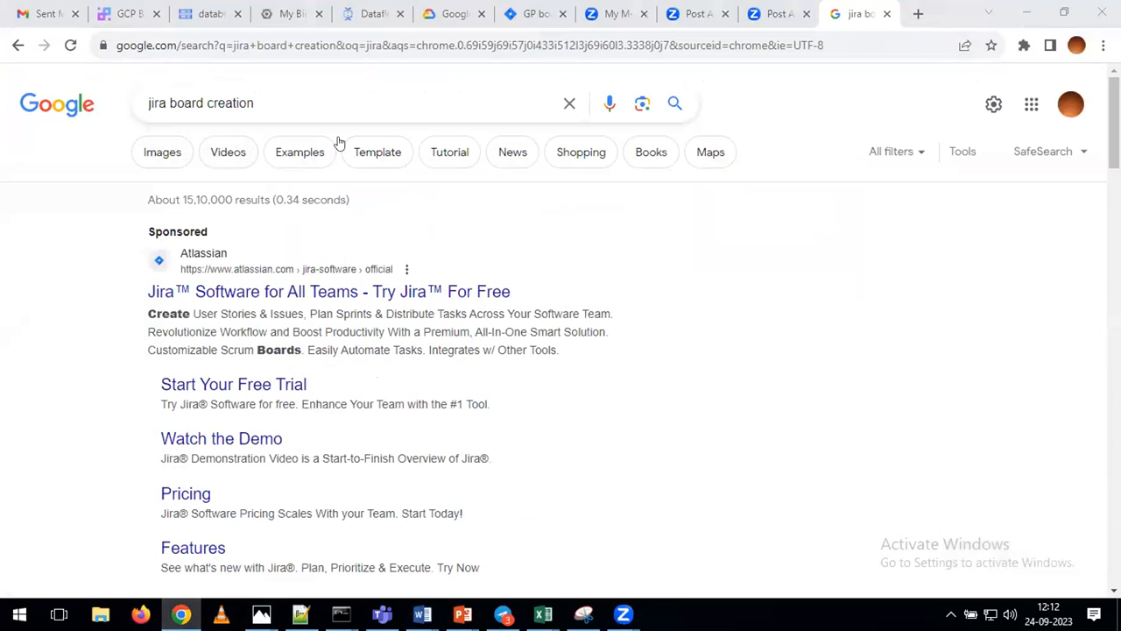
{"action": "left_click", "coordinate": [523, 21]}
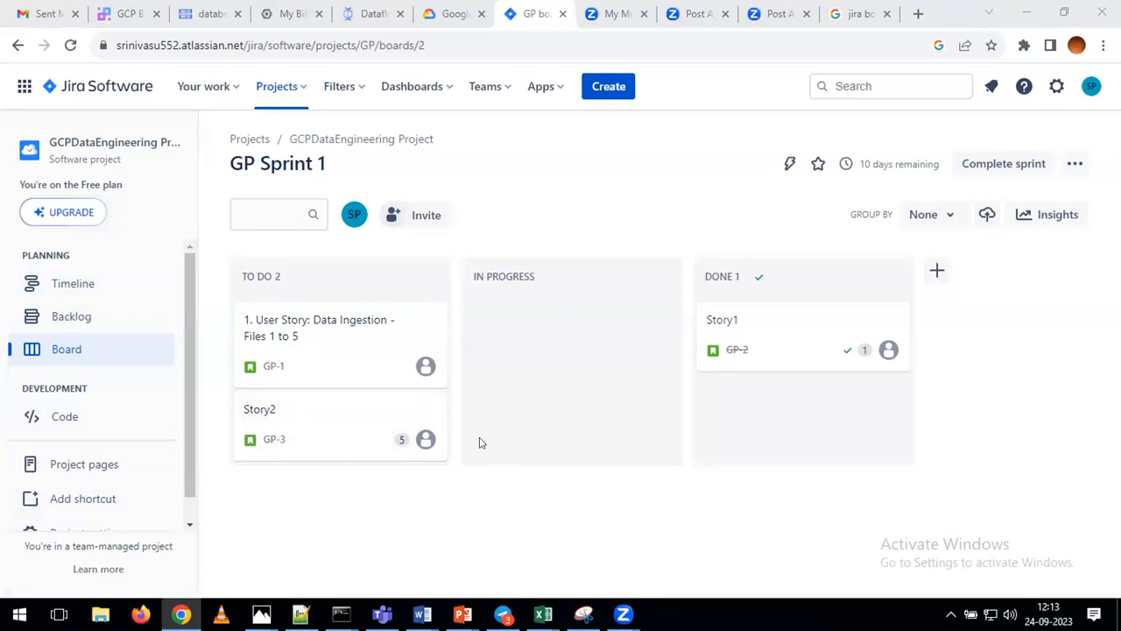
{"action": "left_click", "coordinate": [300, 89]}
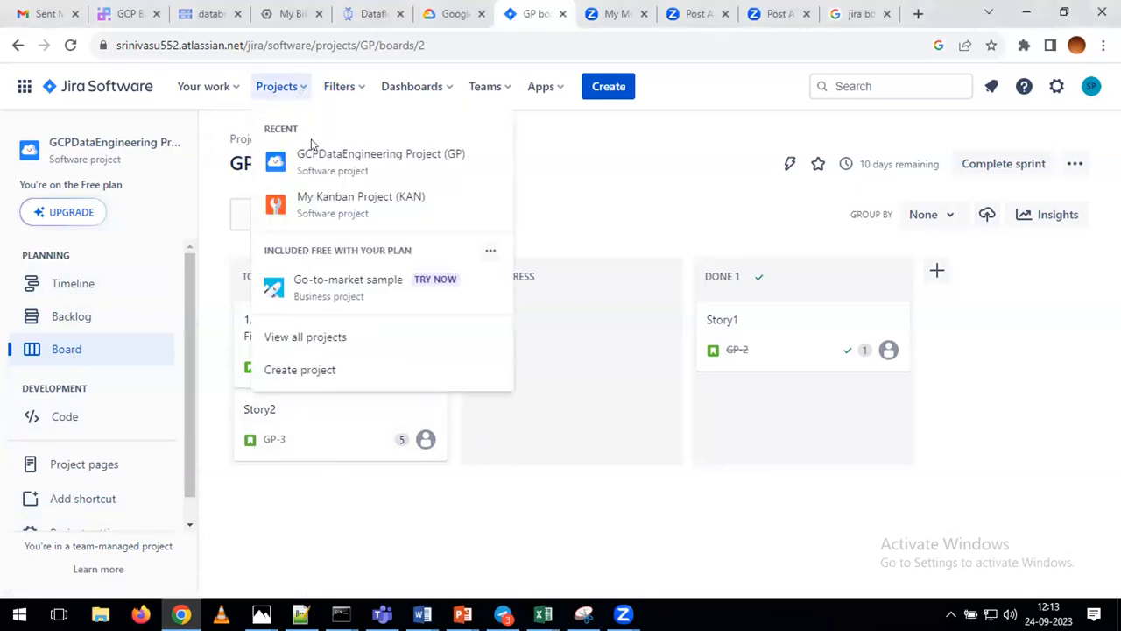
{"action": "left_click", "coordinate": [555, 165]}
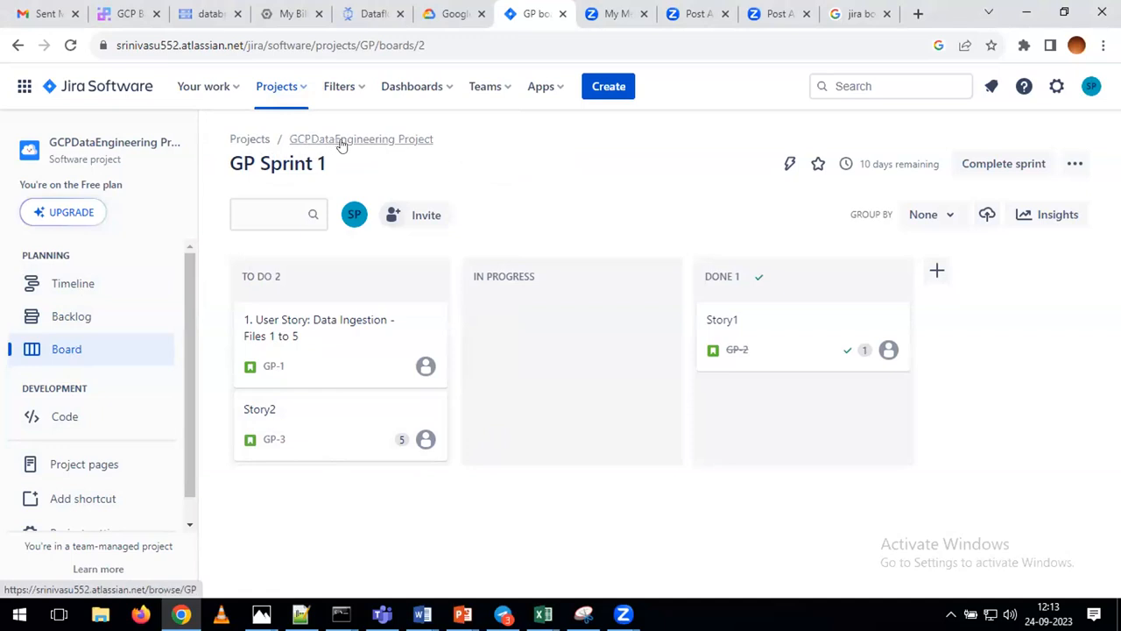
{"action": "left_click", "coordinate": [251, 142]}
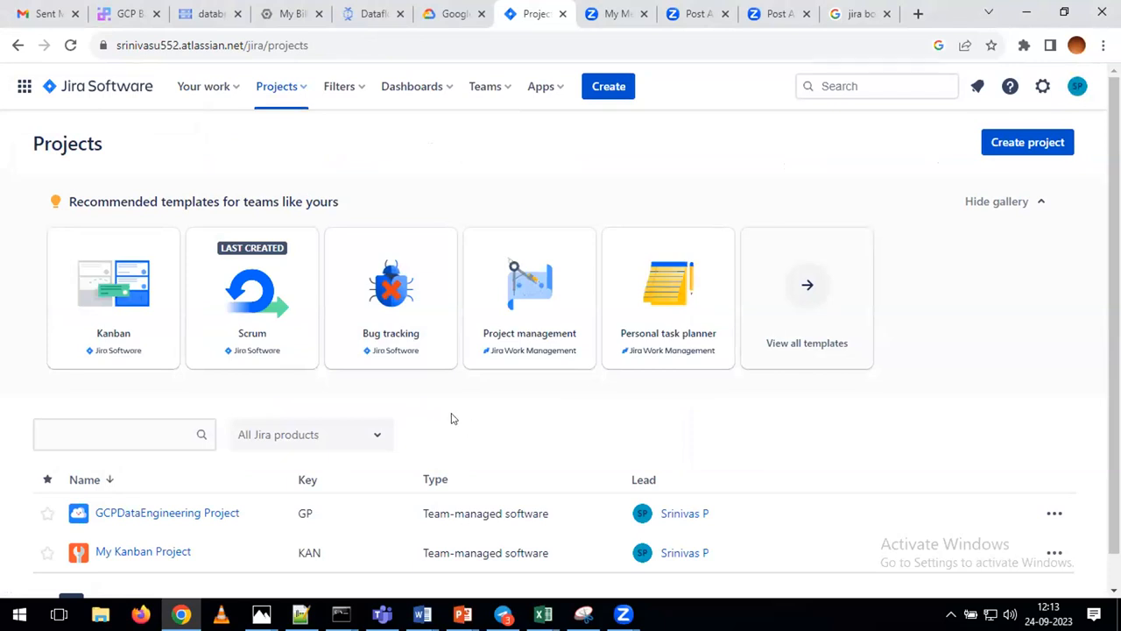
Preview the recommended Scrum template's project type choices and go back to the GCPDataEngineering Project
{"action": "scroll", "coordinate": [451, 418], "scroll_direction": "down", "scroll_amount": 1}
{"action": "scroll", "coordinate": [451, 418], "scroll_direction": "up", "scroll_amount": 1}
{"action": "left_click", "coordinate": [282, 352]}
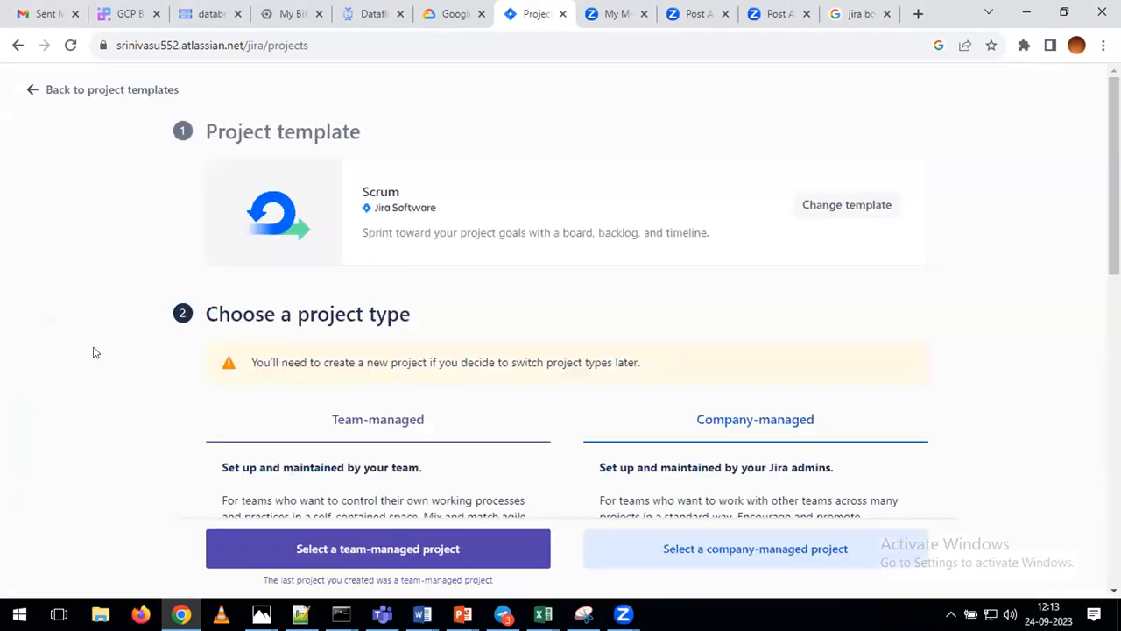
{"action": "left_click", "coordinate": [18, 44]}
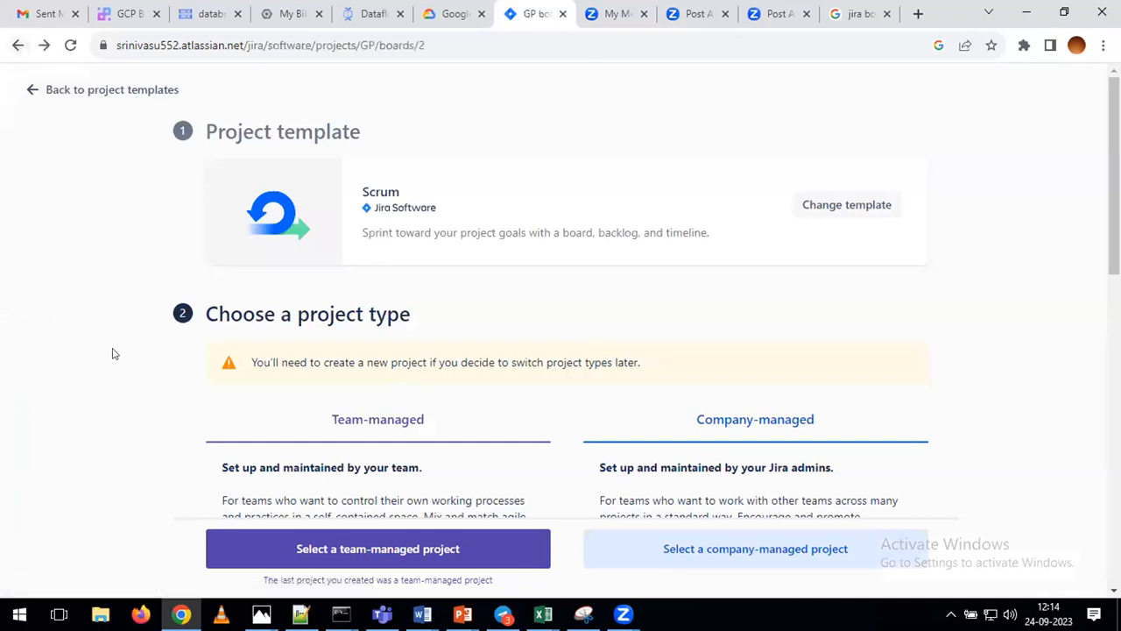
{"action": "left_click", "coordinate": [16, 51]}
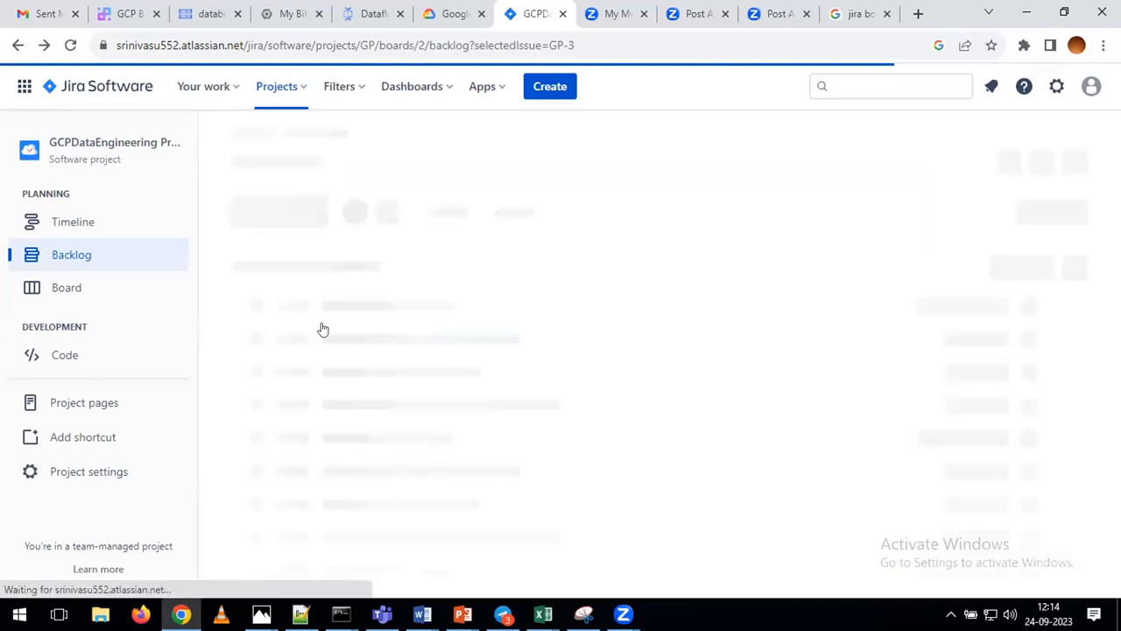
Try the recommended Scrum template again from the Projects list, close the template gallery and dismiss the issue fields notice
{"action": "left_click", "coordinate": [250, 139]}
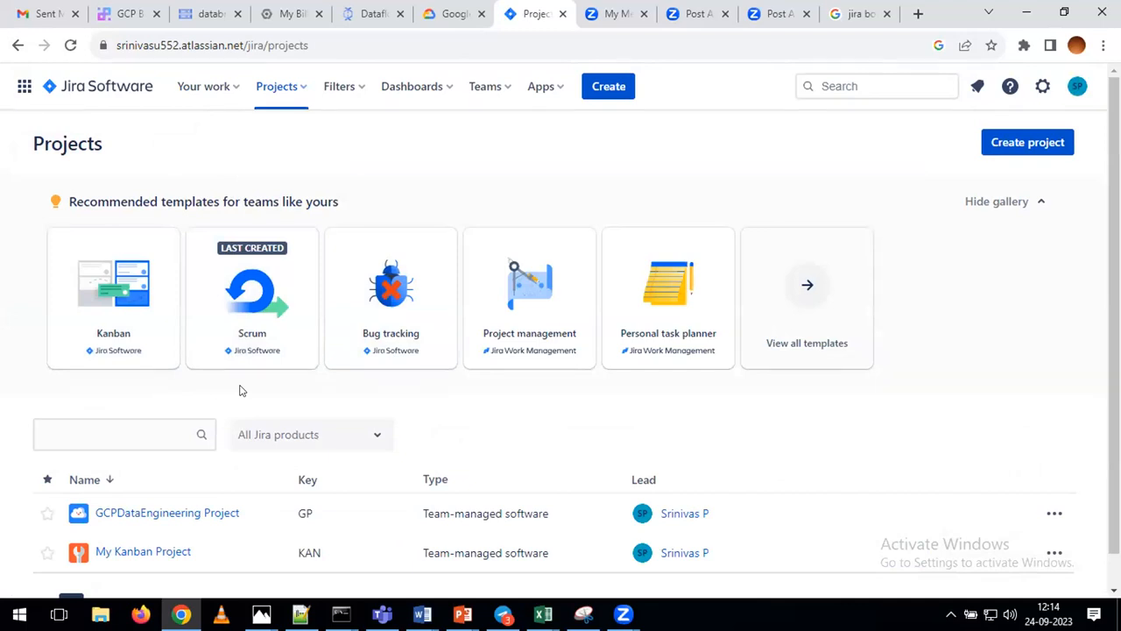
{"action": "left_click", "coordinate": [245, 324]}
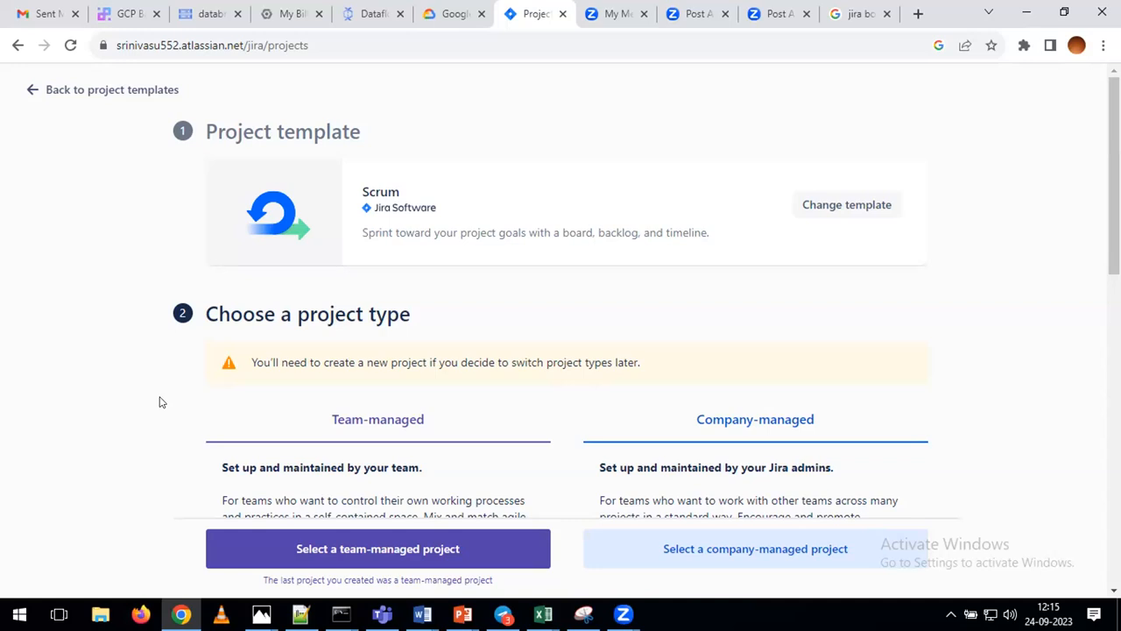
{"action": "left_click", "coordinate": [89, 91]}
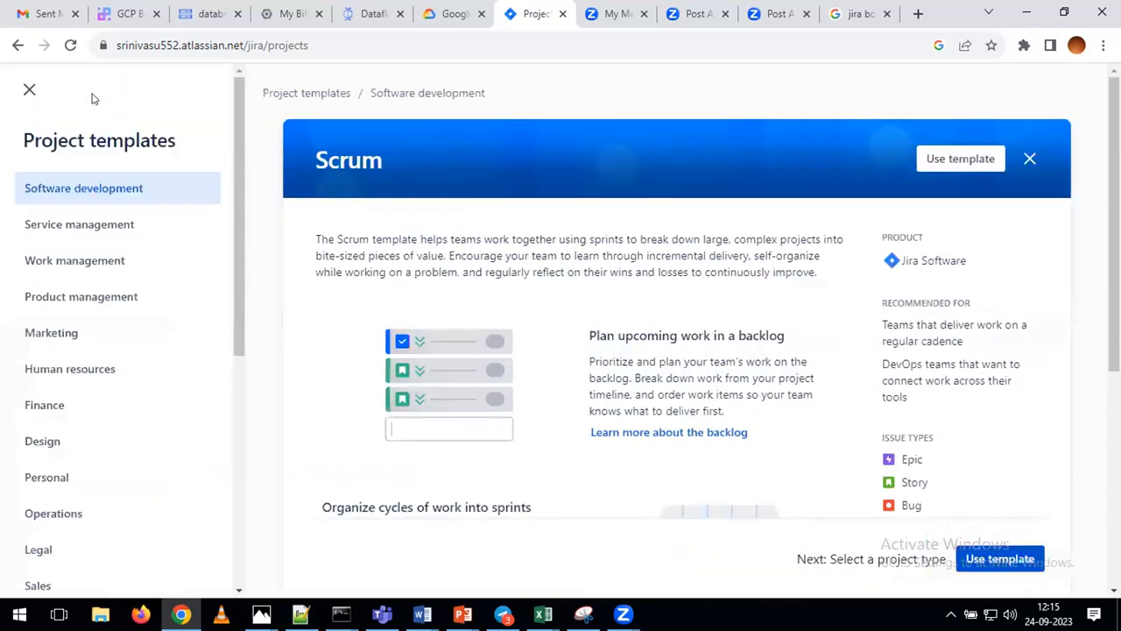
{"action": "left_click", "coordinate": [18, 45]}
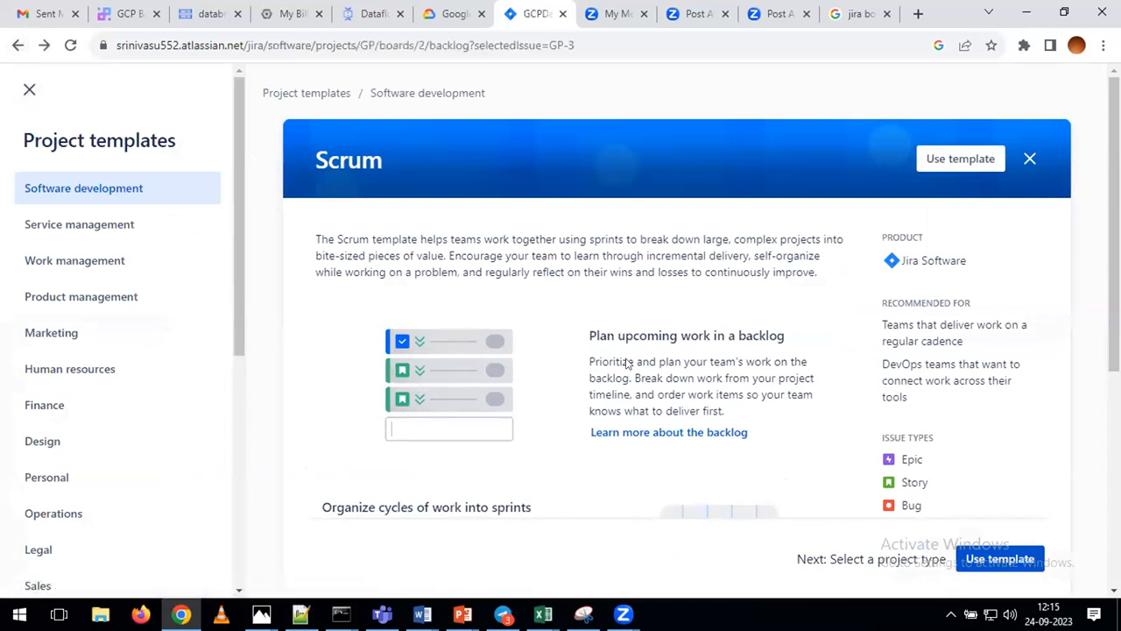
{"action": "left_click", "coordinate": [27, 90]}
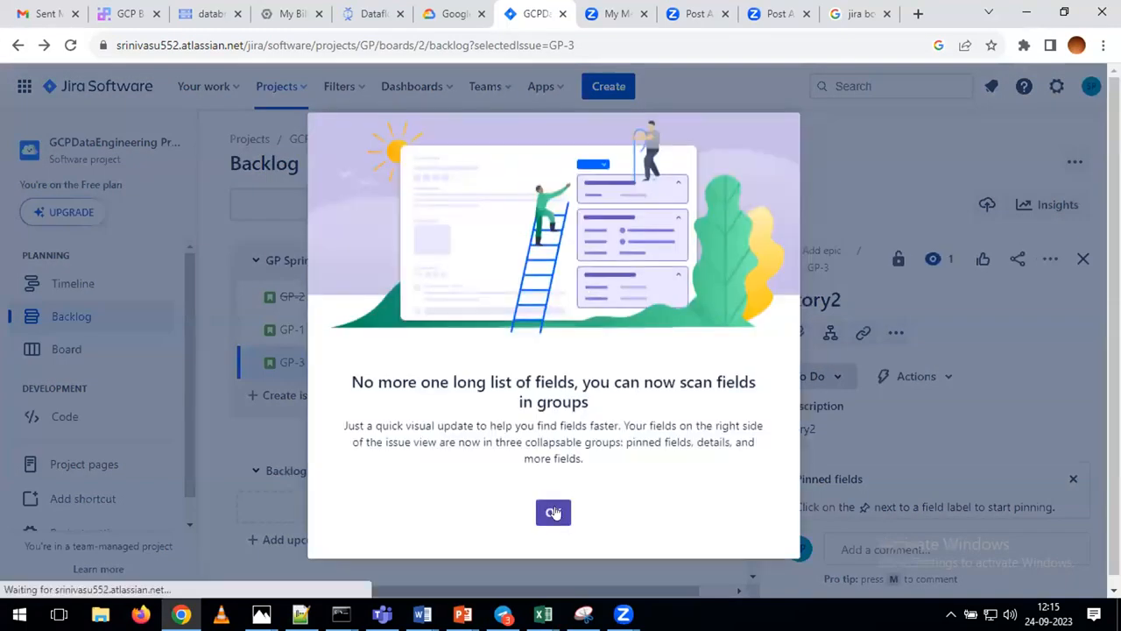
{"action": "left_click", "coordinate": [553, 513]}
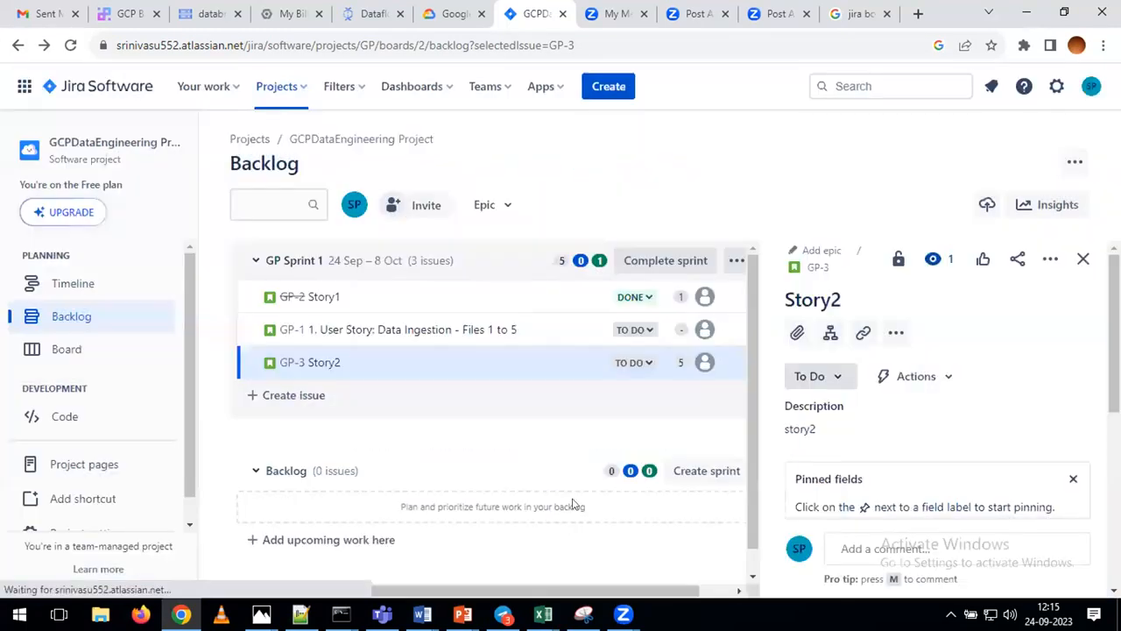
Start creating a project from the Projects list and open the Scrum template under Software development
{"action": "left_click", "coordinate": [250, 140]}
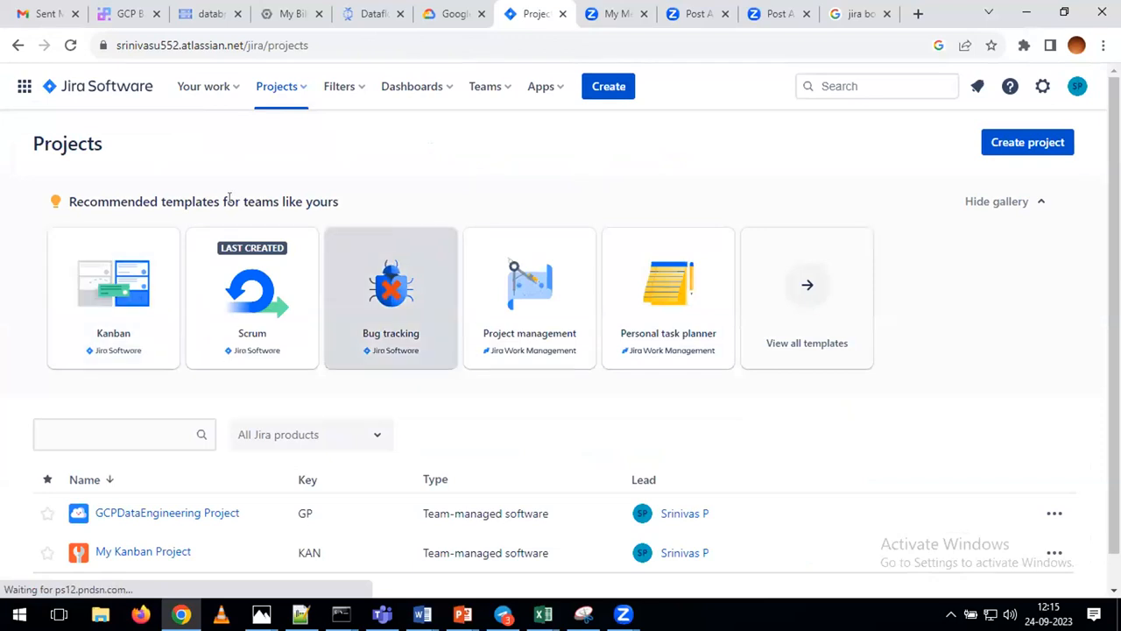
{"action": "left_click", "coordinate": [1018, 149]}
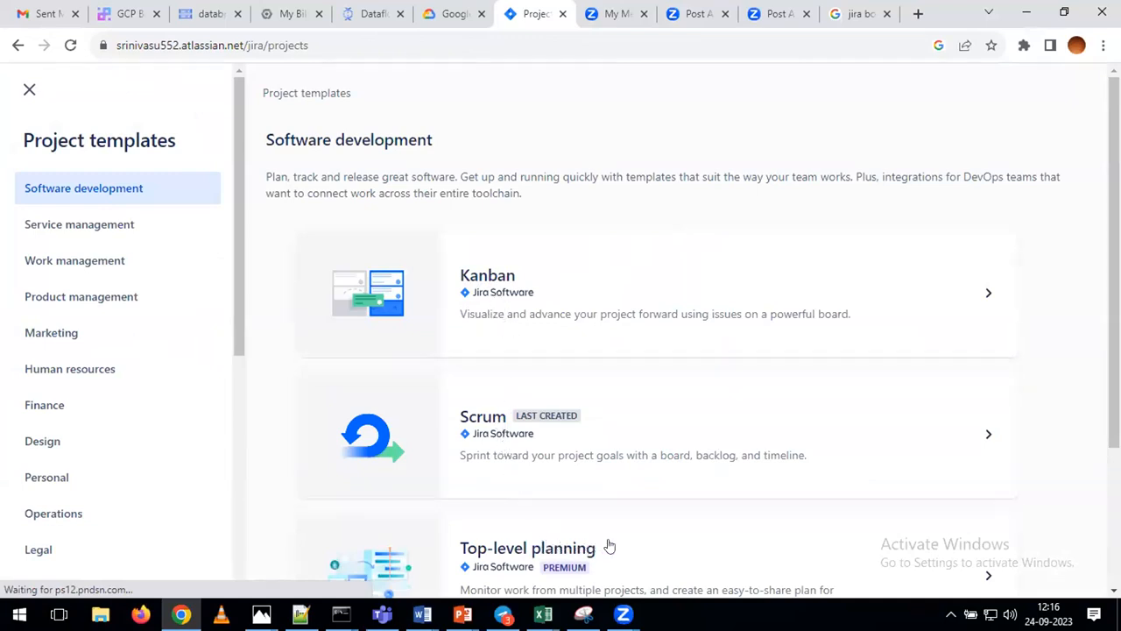
{"action": "left_click", "coordinate": [482, 427]}
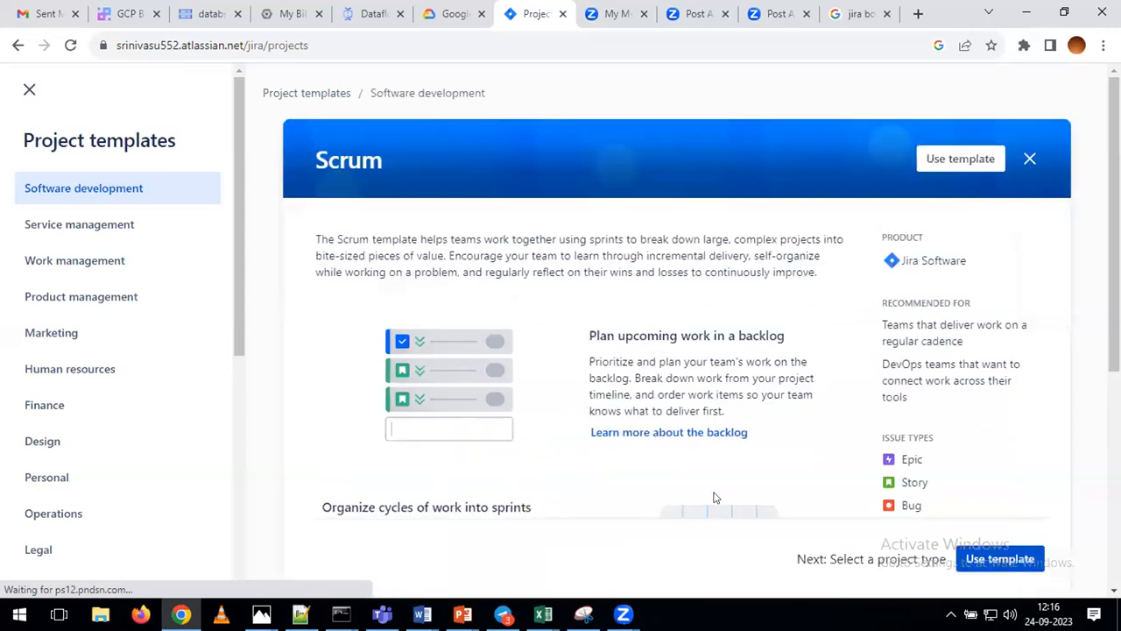
Use the Scrum template for the new project and choose the team-managed project type
{"action": "scroll", "coordinate": [631, 482], "scroll_direction": "down", "scroll_amount": 5}
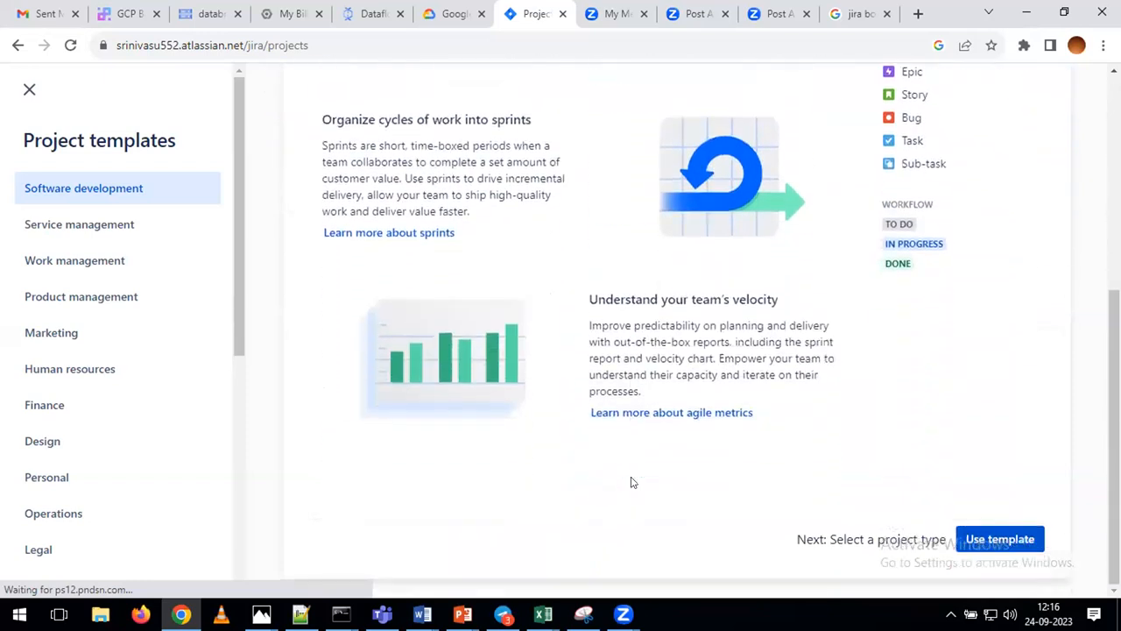
{"action": "scroll", "coordinate": [631, 481], "scroll_direction": "up", "scroll_amount": 5}
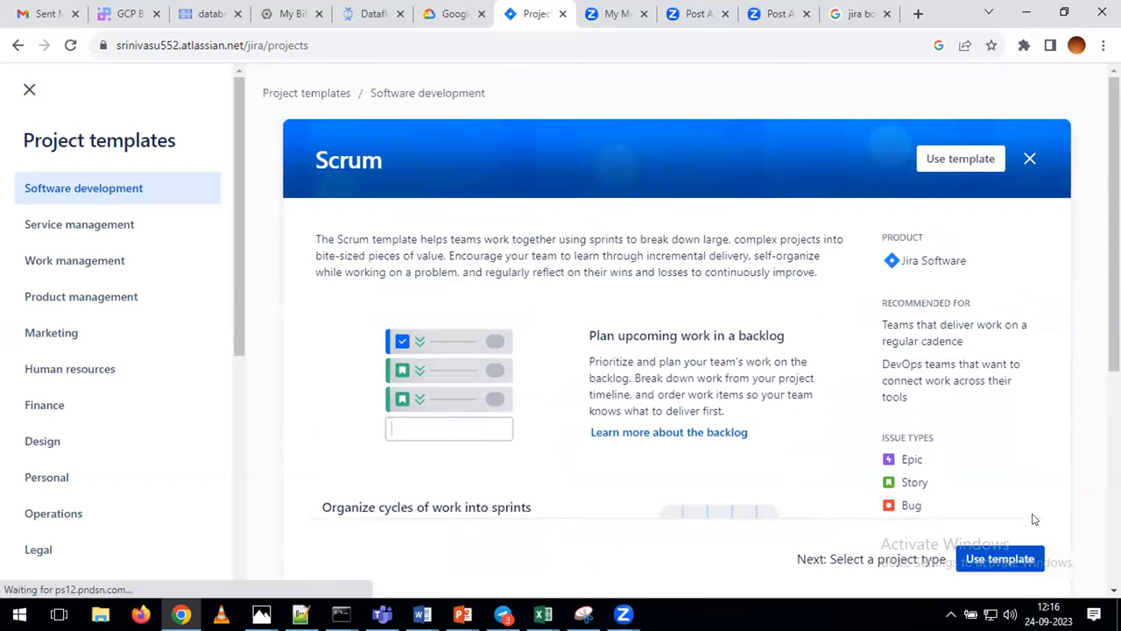
{"action": "left_click", "coordinate": [986, 561]}
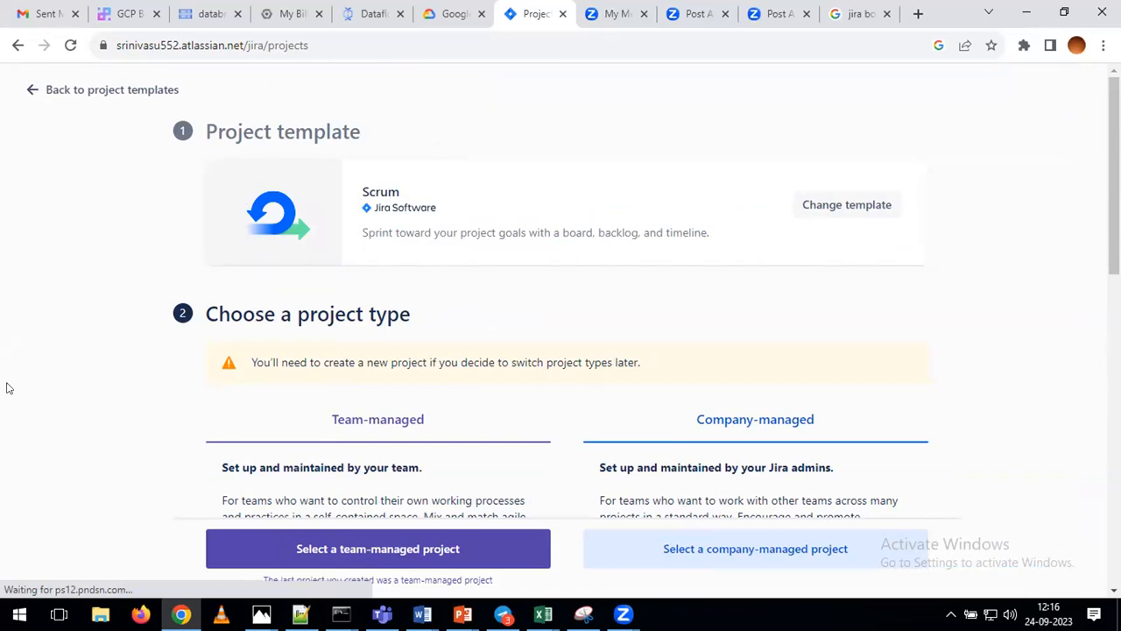
{"action": "scroll", "coordinate": [94, 390], "scroll_direction": "down", "scroll_amount": 2}
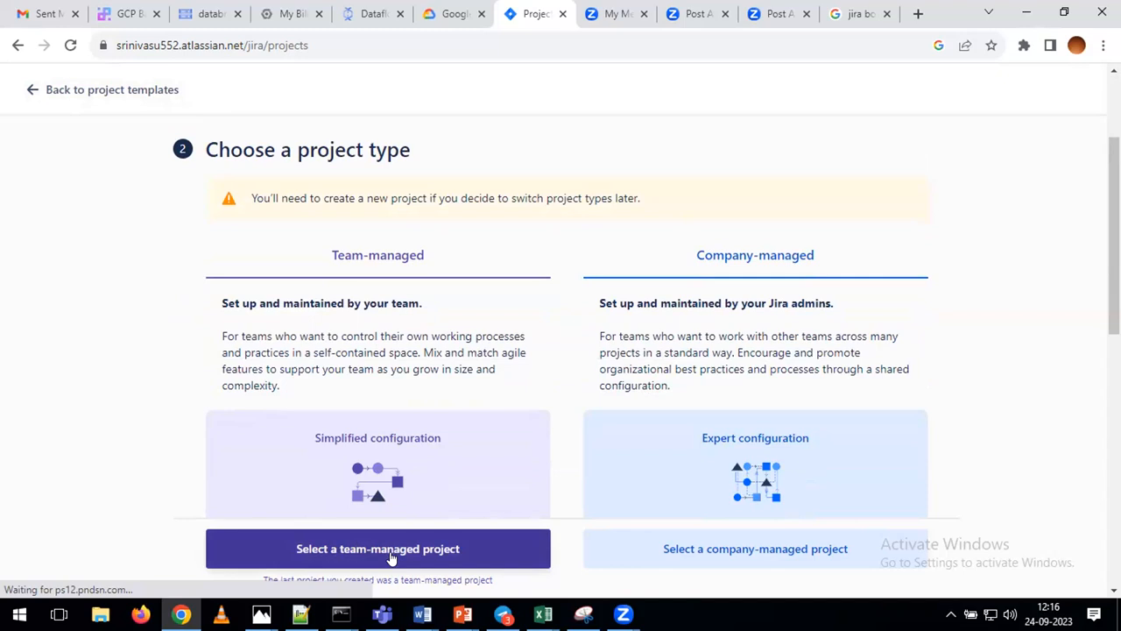
{"action": "scroll", "coordinate": [345, 400], "scroll_direction": "down", "scroll_amount": 2}
{"action": "scroll", "coordinate": [344, 396], "scroll_direction": "down", "scroll_amount": 5}
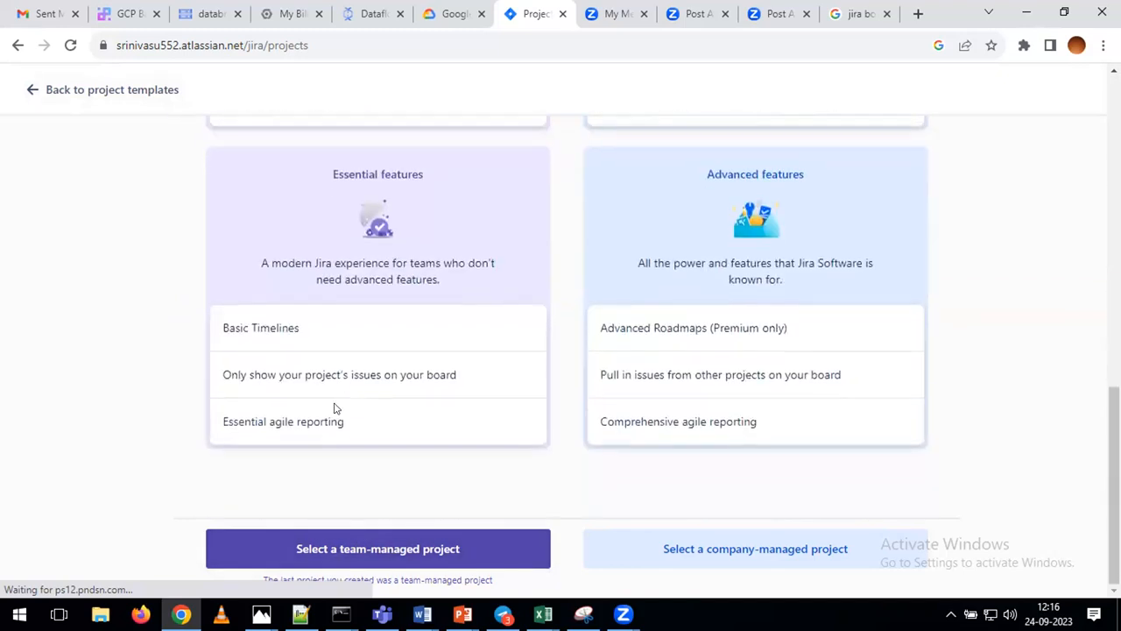
{"action": "left_click", "coordinate": [360, 548]}
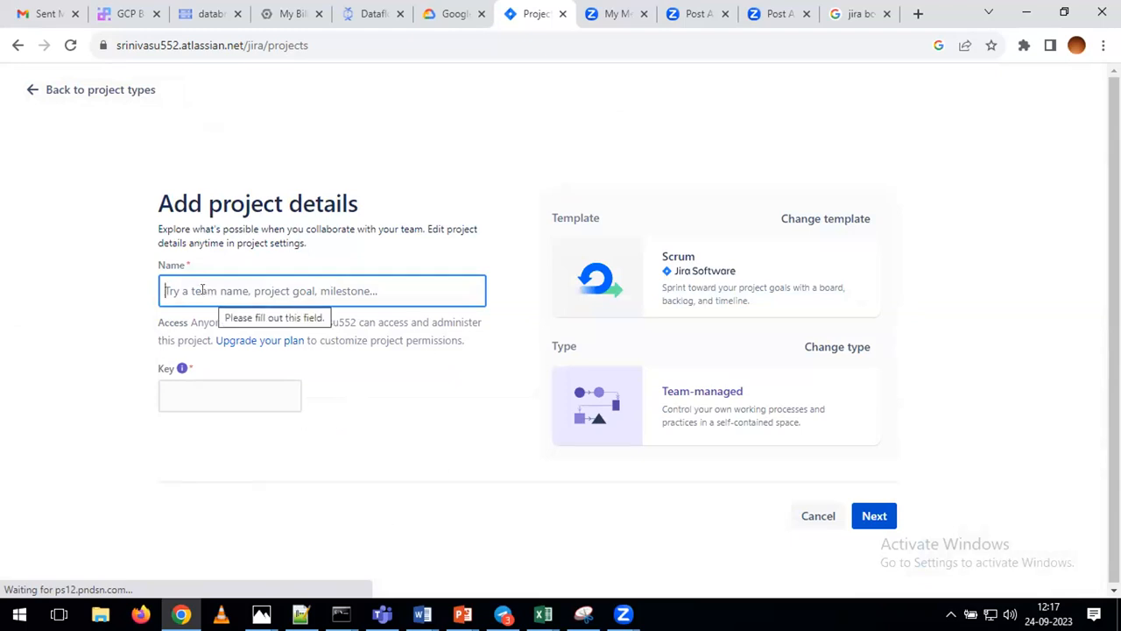
Name the project GCPDDataEngineering_Batch20 and create it
{"action": "type", "text": "GCPData"}
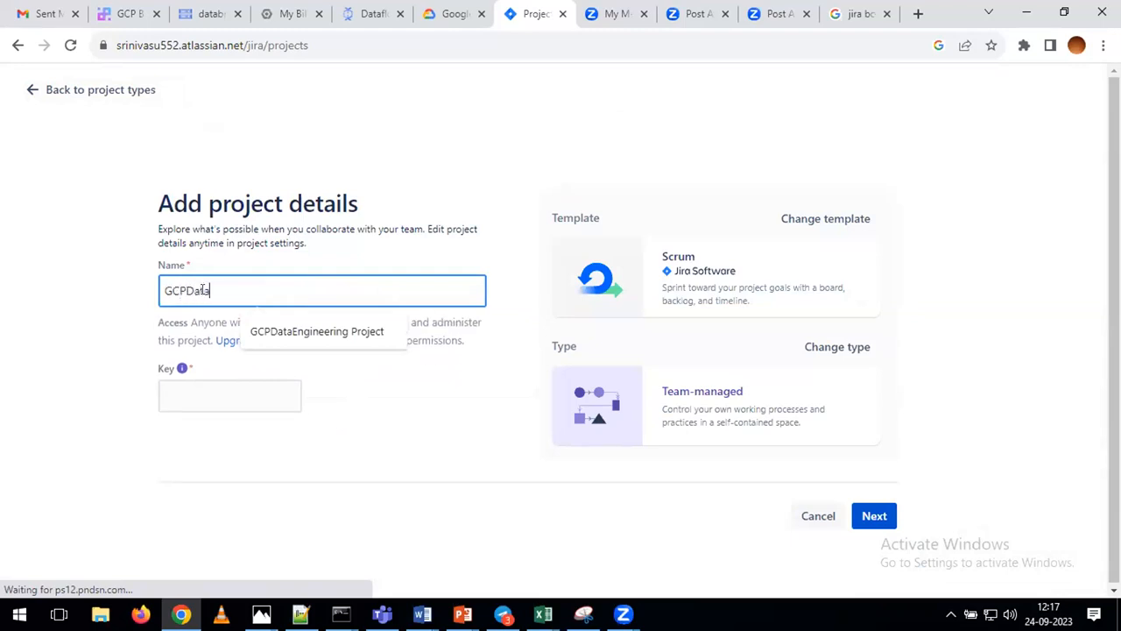
{"action": "key", "text": "BackSpace"}
{"action": "key", "text": "BackSpace"}
{"action": "key", "text": "BackSpace"}
{"action": "type", "text": "DataEngineering"}
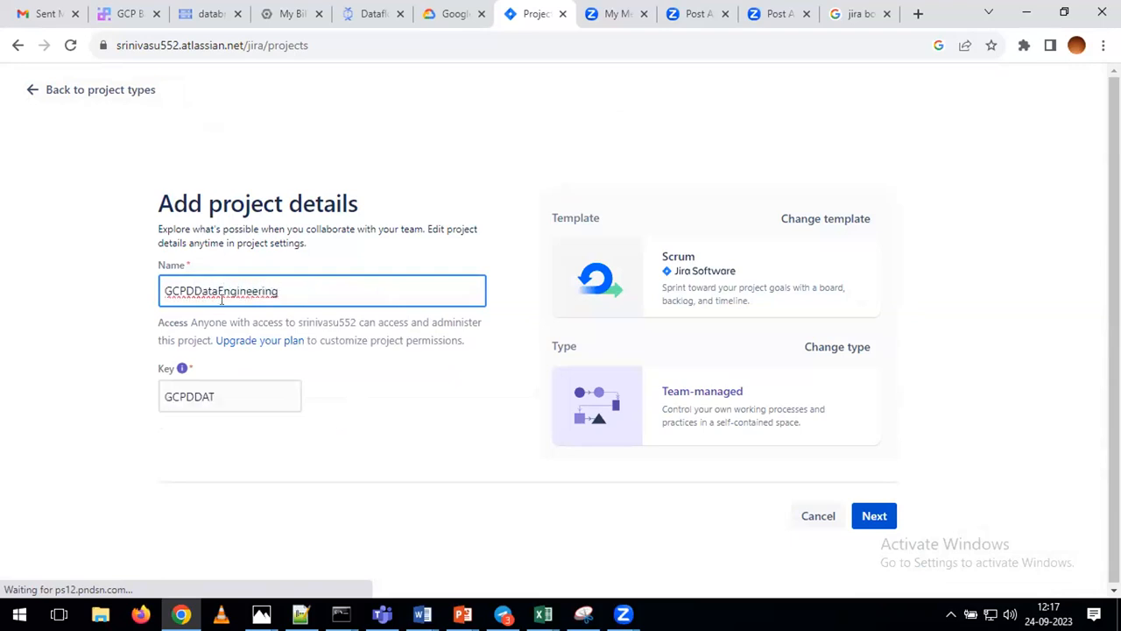
{"action": "type", "text": "_Batch20"}
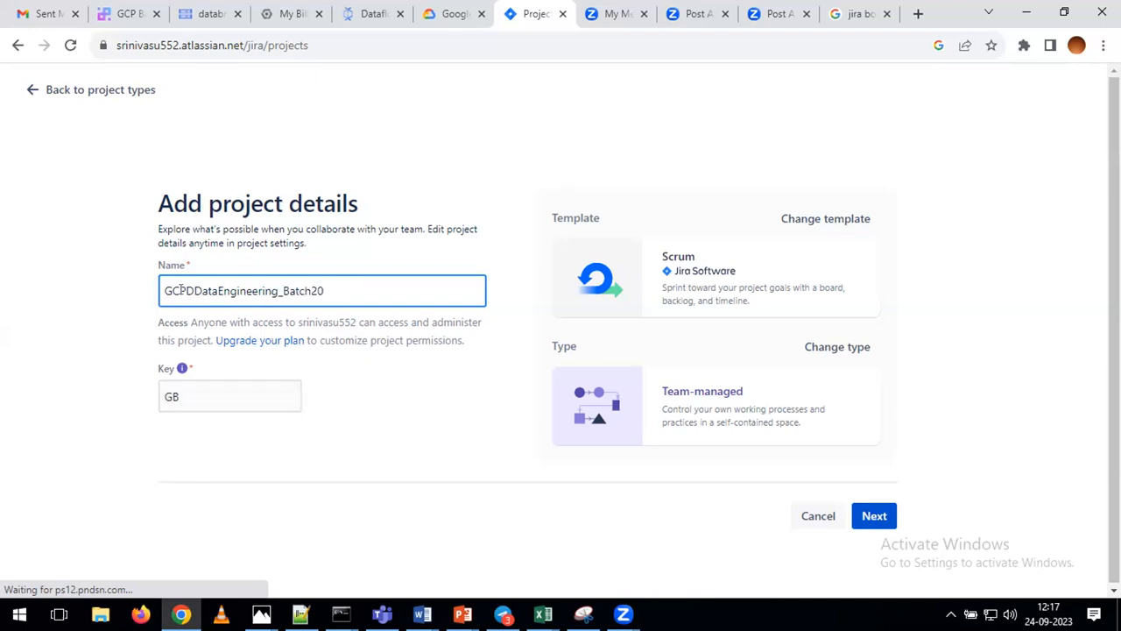
{"action": "left_click", "coordinate": [873, 519]}
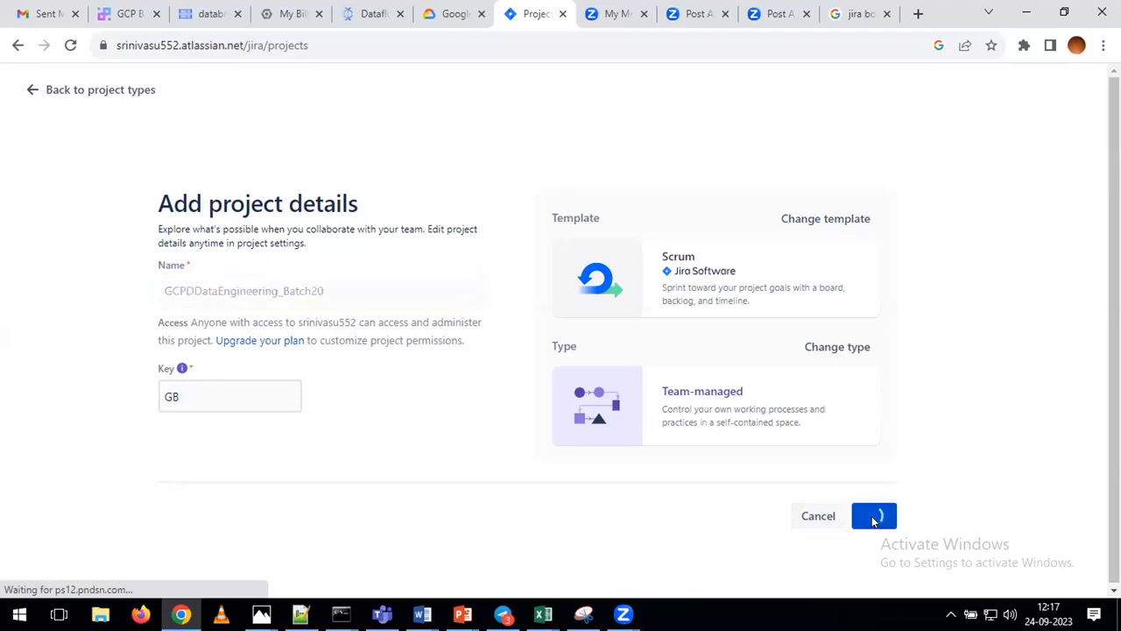
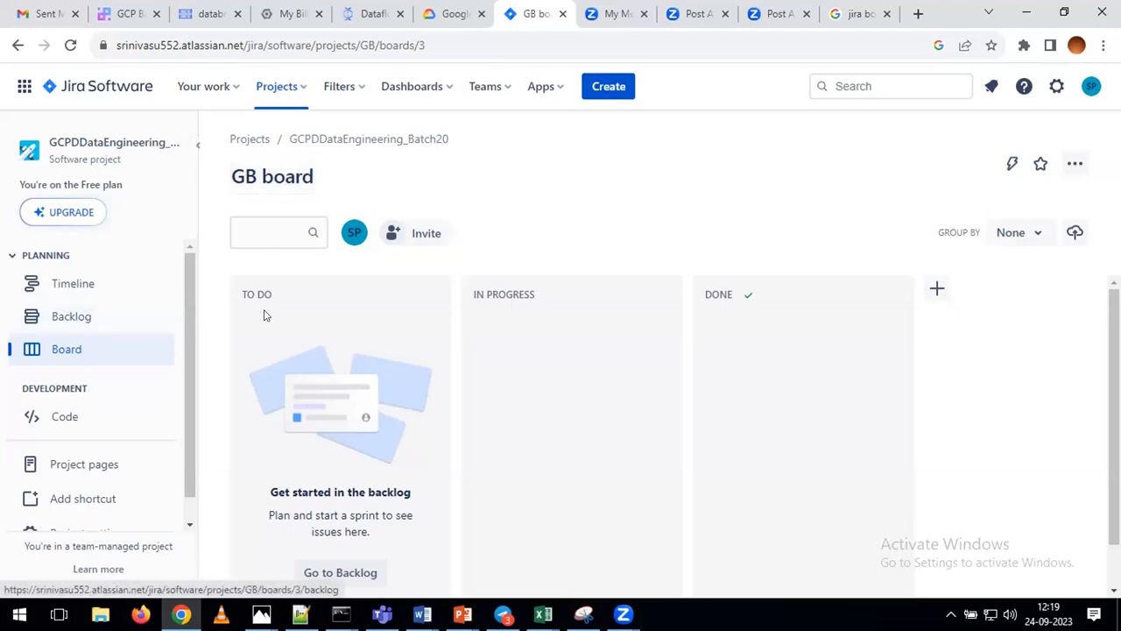
Open the new project's backlog and look over its sprint and backlog sections
{"action": "left_click", "coordinate": [73, 323]}
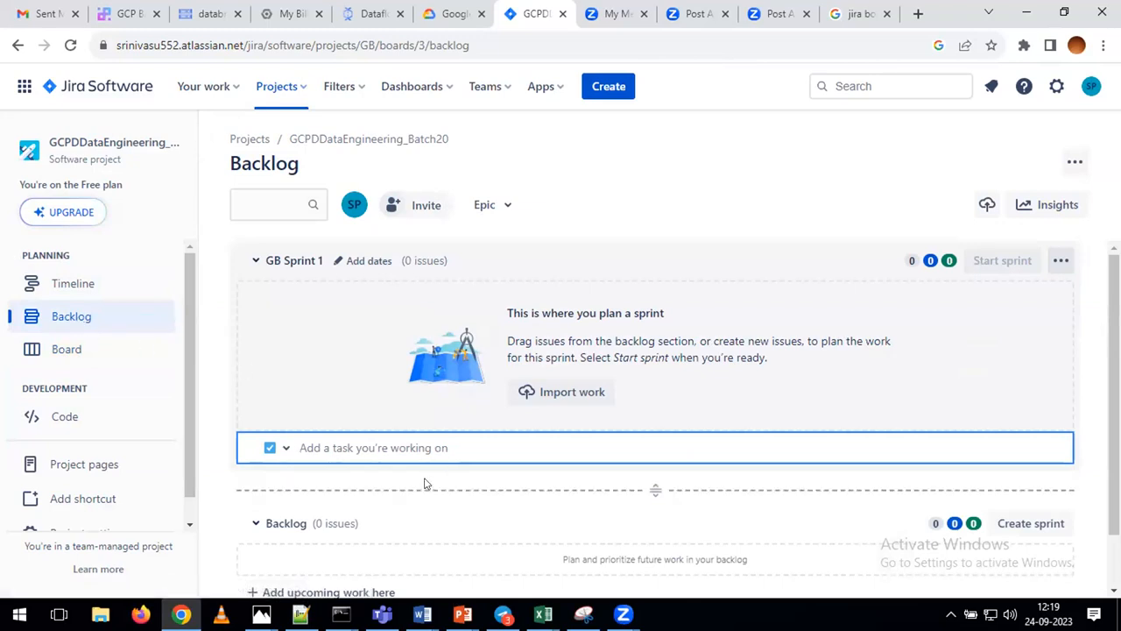
{"action": "scroll", "coordinate": [425, 483], "scroll_direction": "down", "scroll_amount": 1}
{"action": "scroll", "coordinate": [424, 484], "scroll_direction": "up", "scroll_amount": 1}
{"action": "scroll", "coordinate": [424, 484], "scroll_direction": "down", "scroll_amount": 1}
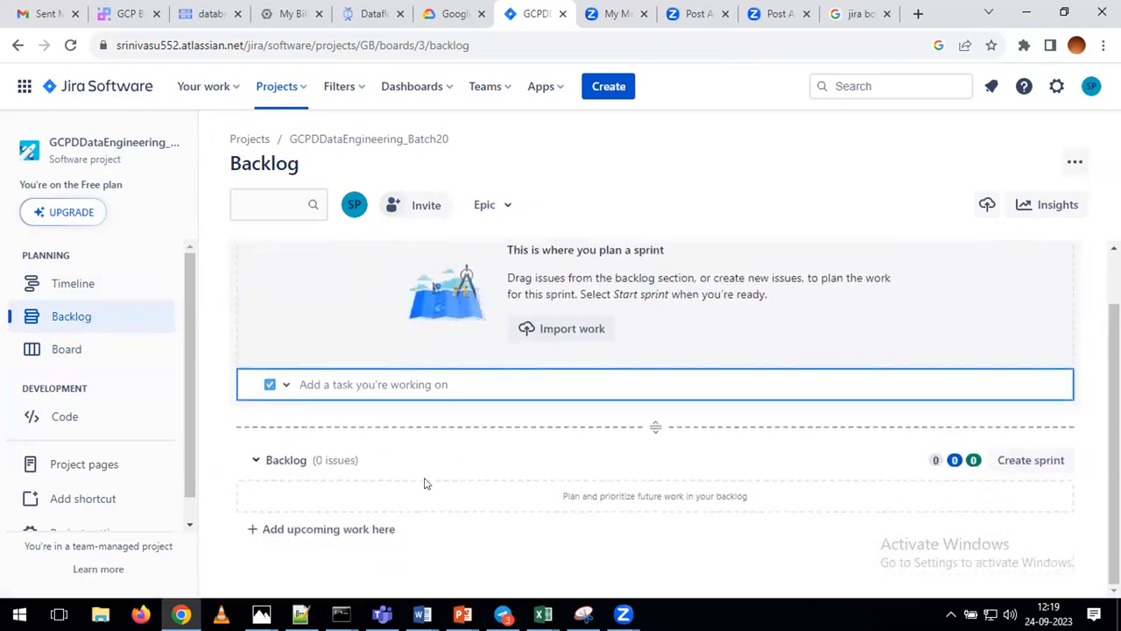
{"action": "scroll", "coordinate": [425, 483], "scroll_direction": "up", "scroll_amount": 1}
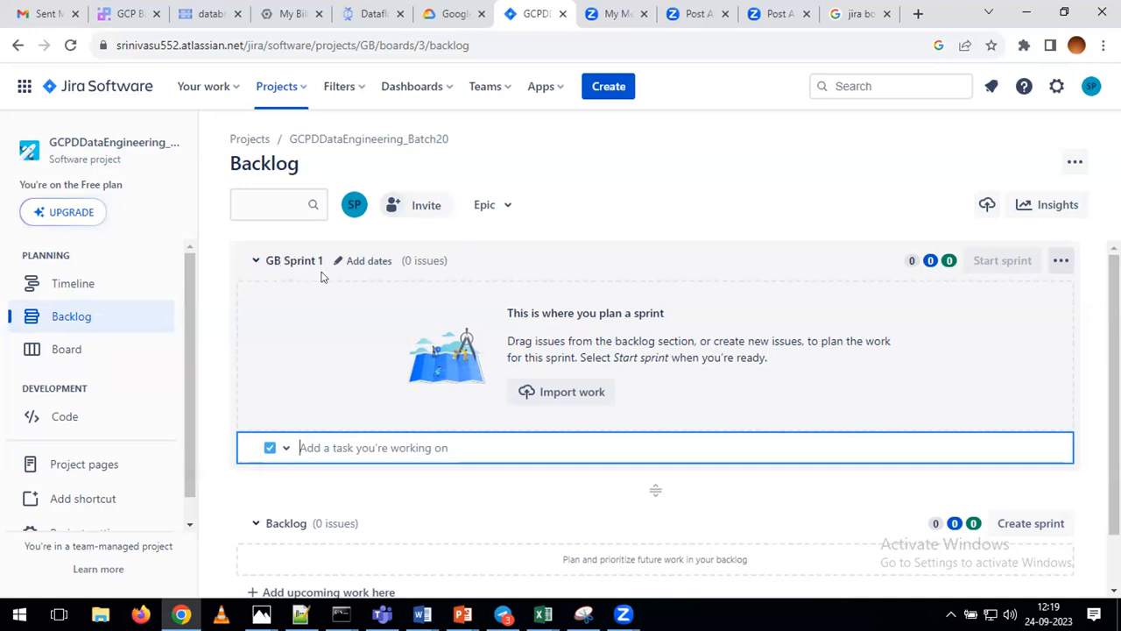
{"action": "scroll", "coordinate": [313, 380], "scroll_direction": "down", "scroll_amount": 1}
{"action": "scroll", "coordinate": [312, 380], "scroll_direction": "up", "scroll_amount": 1}
Start a new Story issue with To Do status and enter Story1 as its summary
{"action": "left_click", "coordinate": [611, 90]}
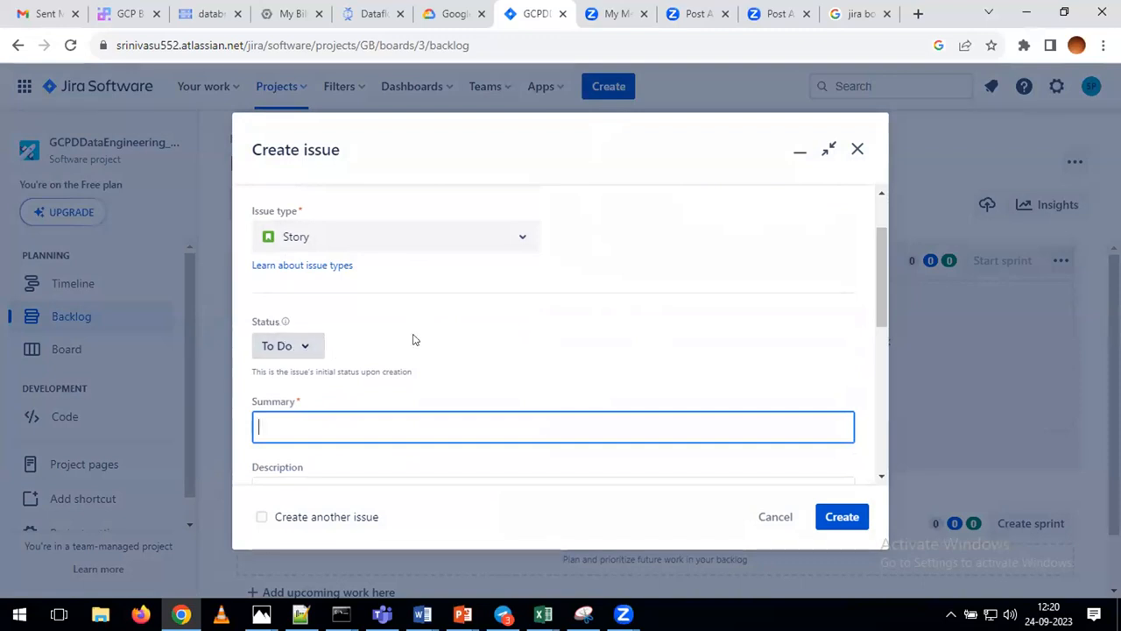
{"action": "scroll", "coordinate": [415, 339], "scroll_direction": "down", "scroll_amount": 1}
{"action": "scroll", "coordinate": [415, 339], "scroll_direction": "down", "scroll_amount": 1}
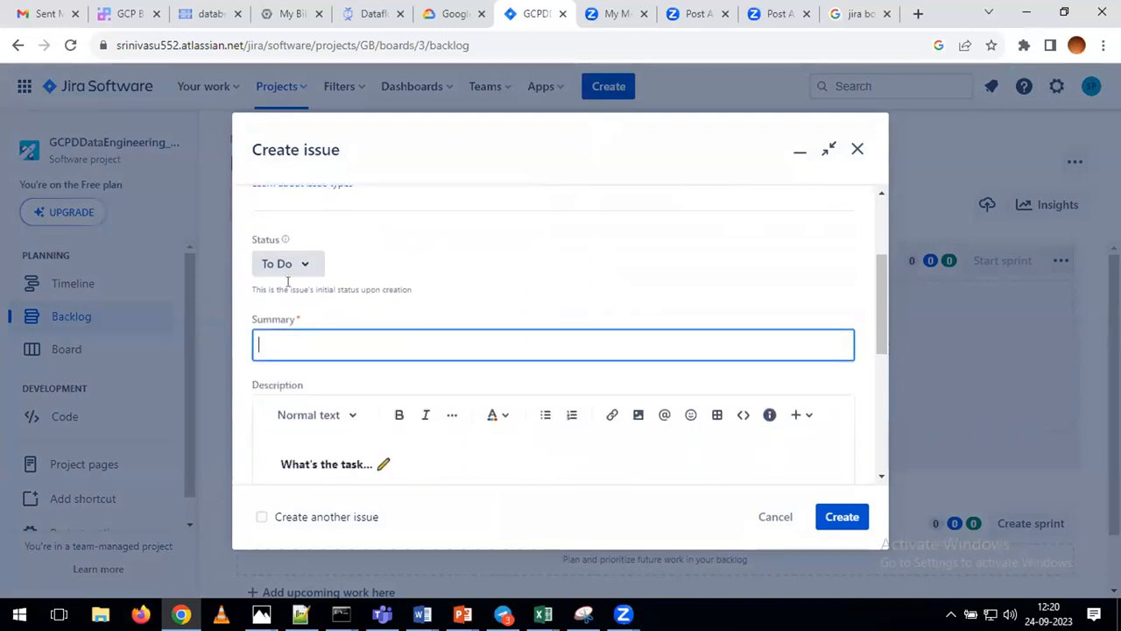
{"action": "left_click", "coordinate": [294, 340]}
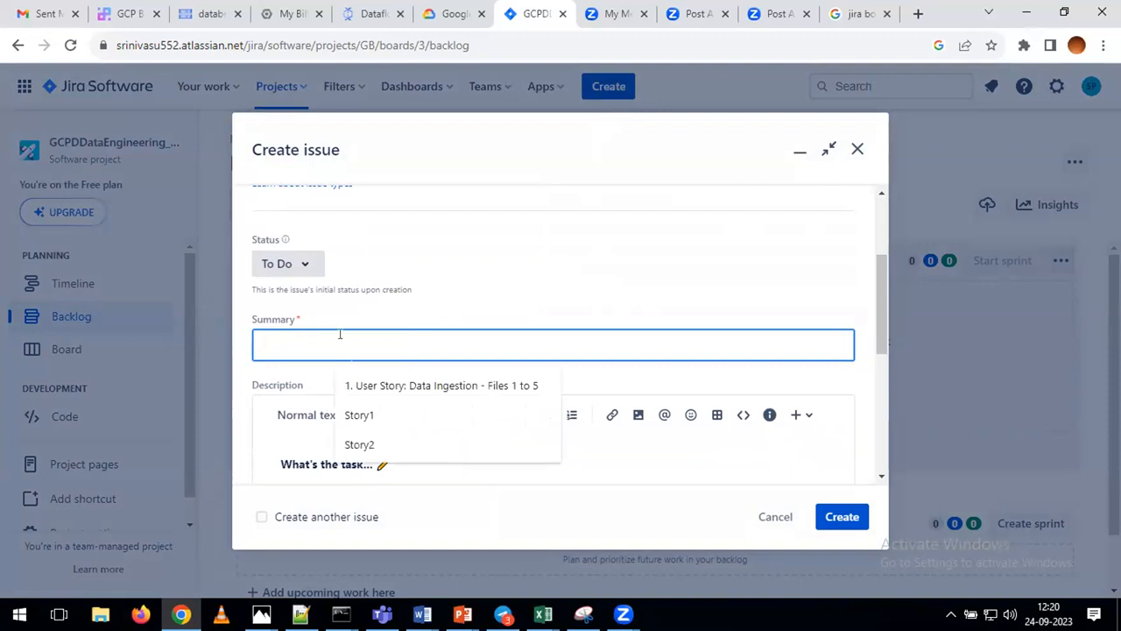
{"action": "type", "text": "Story1"}
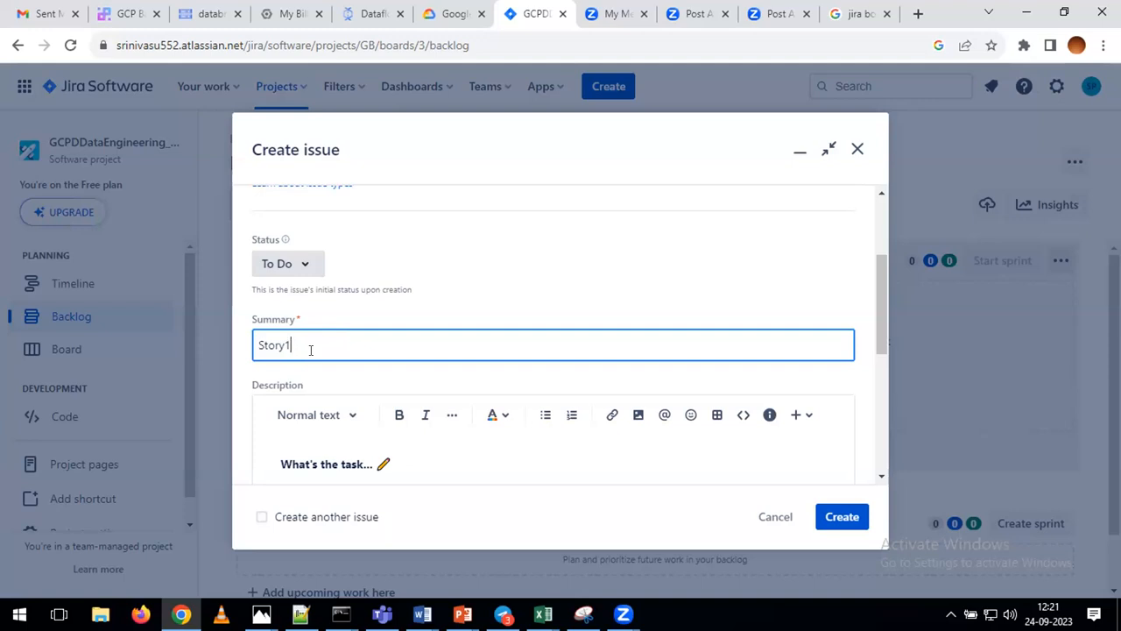
Replace the issue's template description with Story1 and create the issue
{"action": "scroll", "coordinate": [310, 349], "scroll_direction": "down", "scroll_amount": 2}
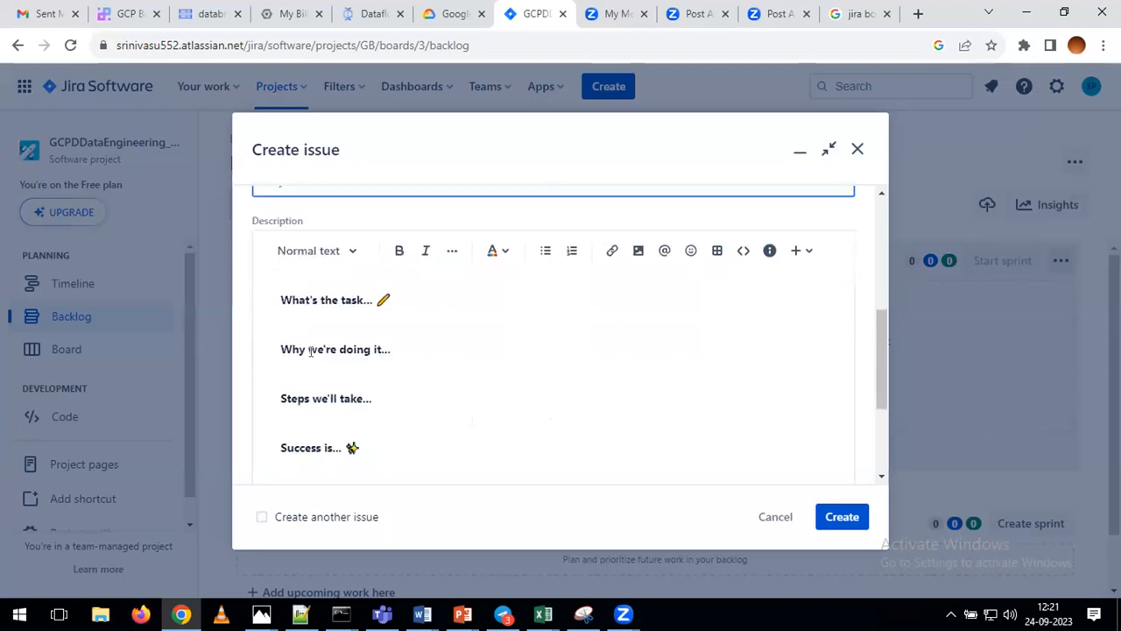
{"action": "left_click", "coordinate": [365, 447]}
{"action": "left_click_drag", "start_coordinate": [360, 448], "coordinate": [277, 297]}
{"action": "type", "text": "Story1"}
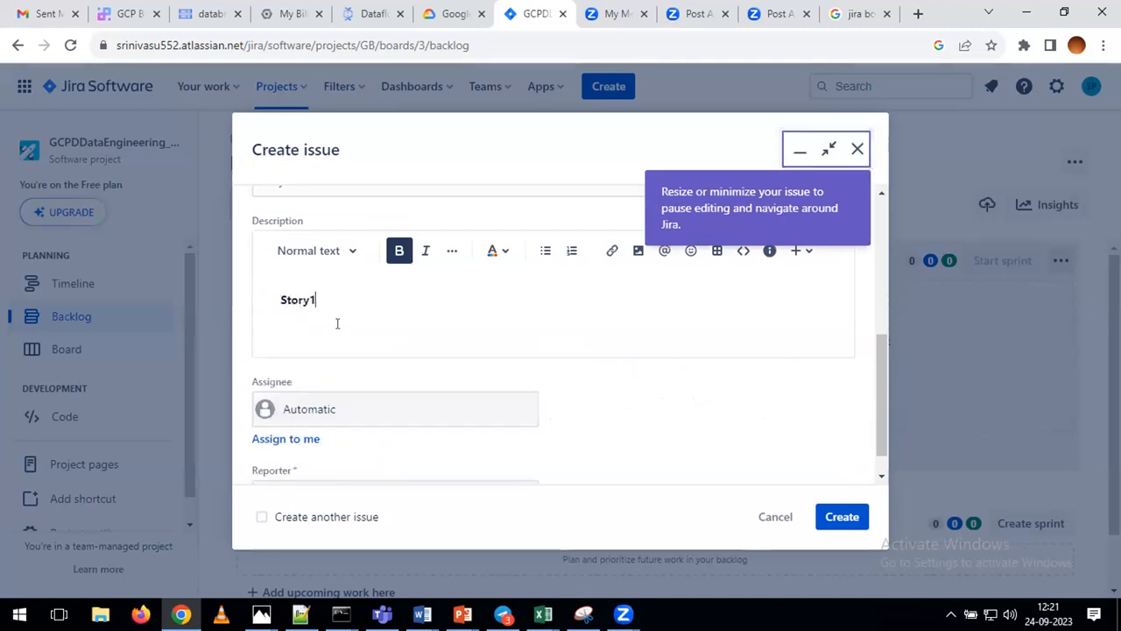
{"action": "scroll", "coordinate": [597, 452], "scroll_direction": "up", "scroll_amount": 3}
{"action": "scroll", "coordinate": [597, 452], "scroll_direction": "up", "scroll_amount": 1}
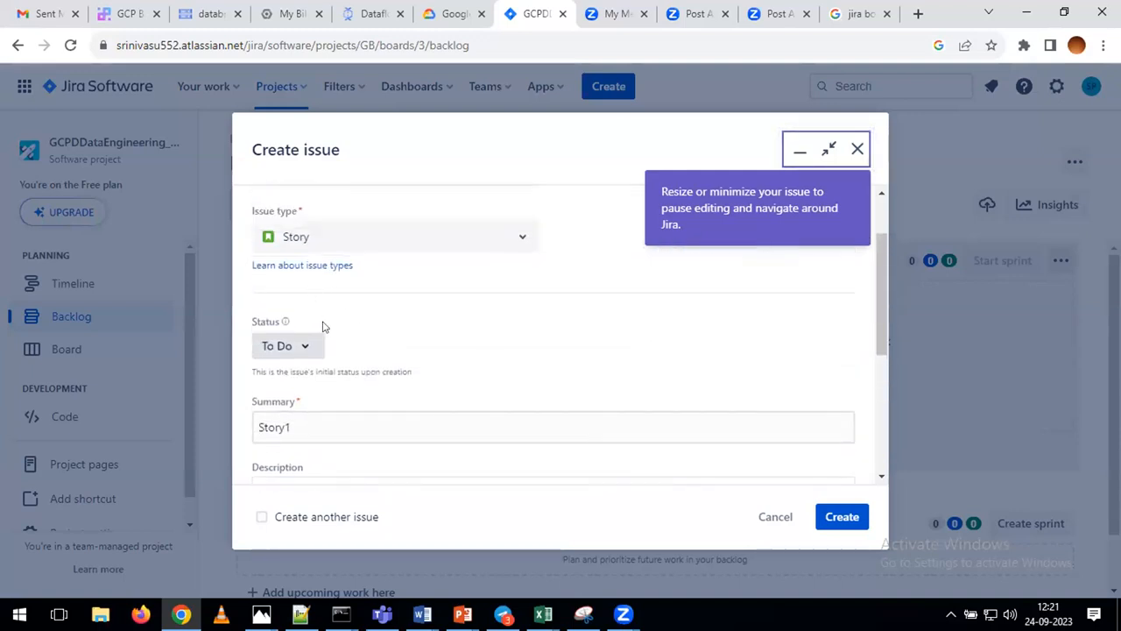
{"action": "scroll", "coordinate": [350, 333], "scroll_direction": "down", "scroll_amount": 2}
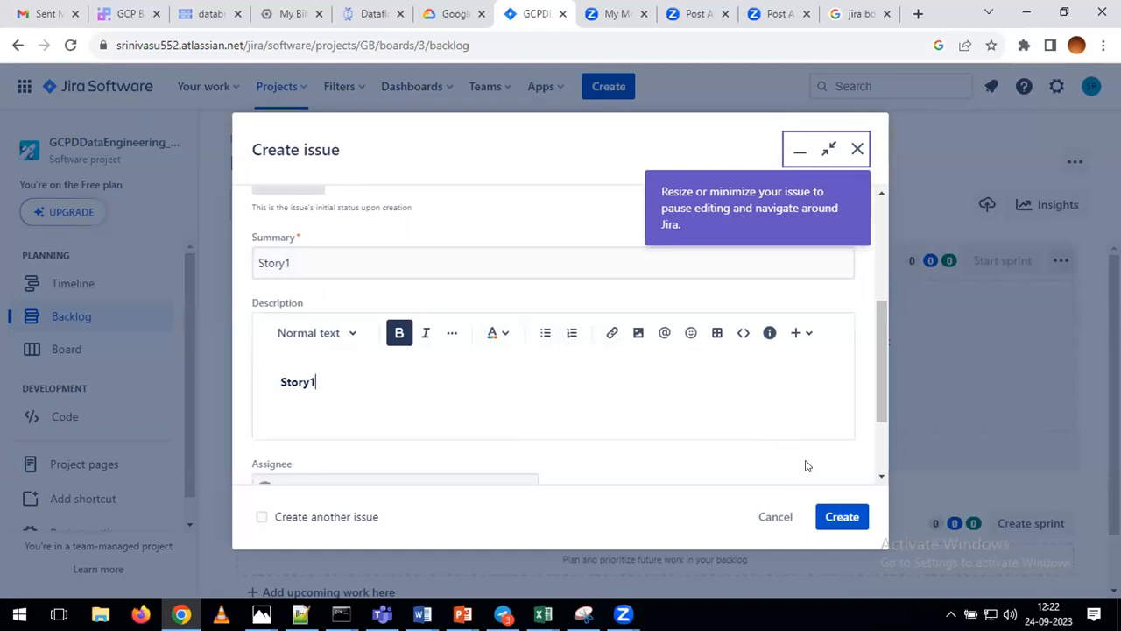
{"action": "left_click", "coordinate": [835, 517]}
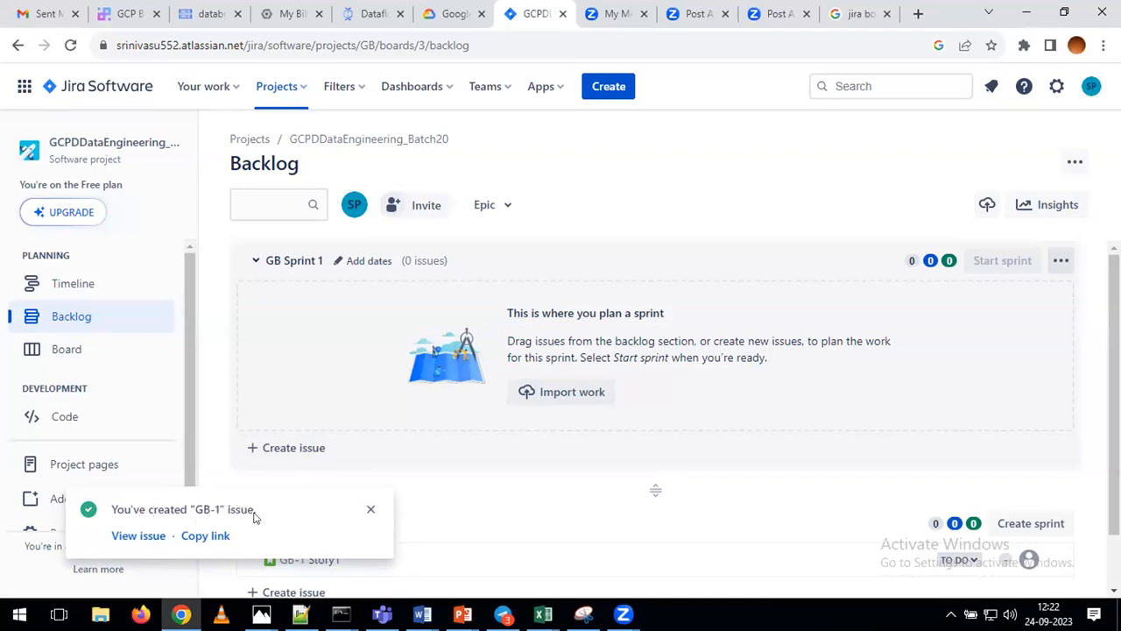
Open the newly created Story1 issue and set its story point estimate to 1
{"action": "left_click", "coordinate": [139, 536]}
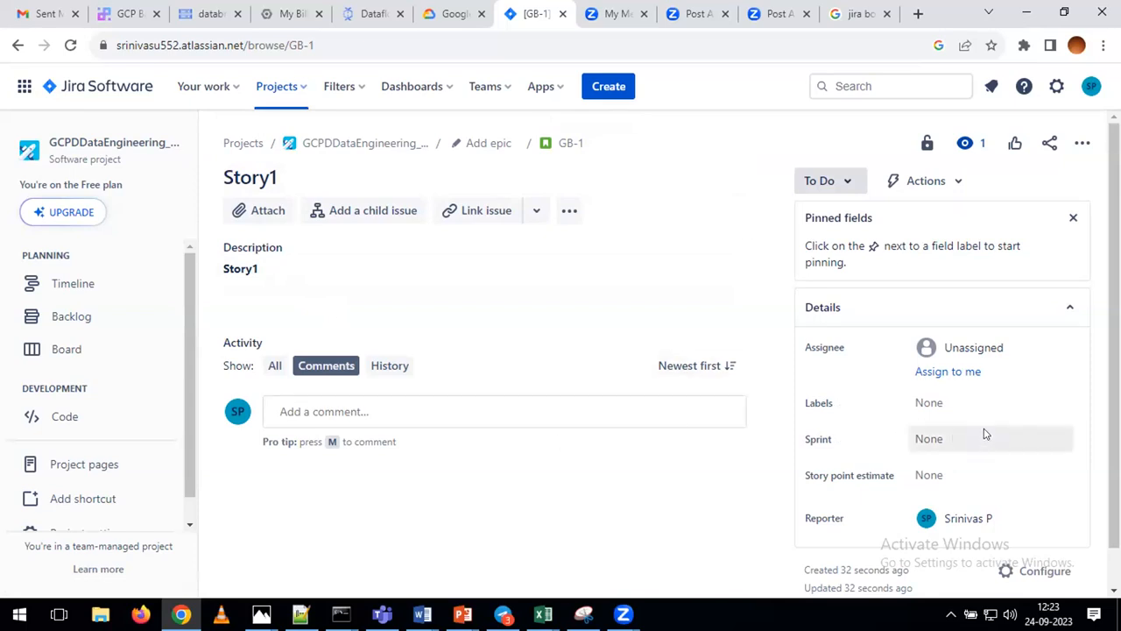
{"action": "scroll", "coordinate": [985, 433], "scroll_direction": "down", "scroll_amount": 1}
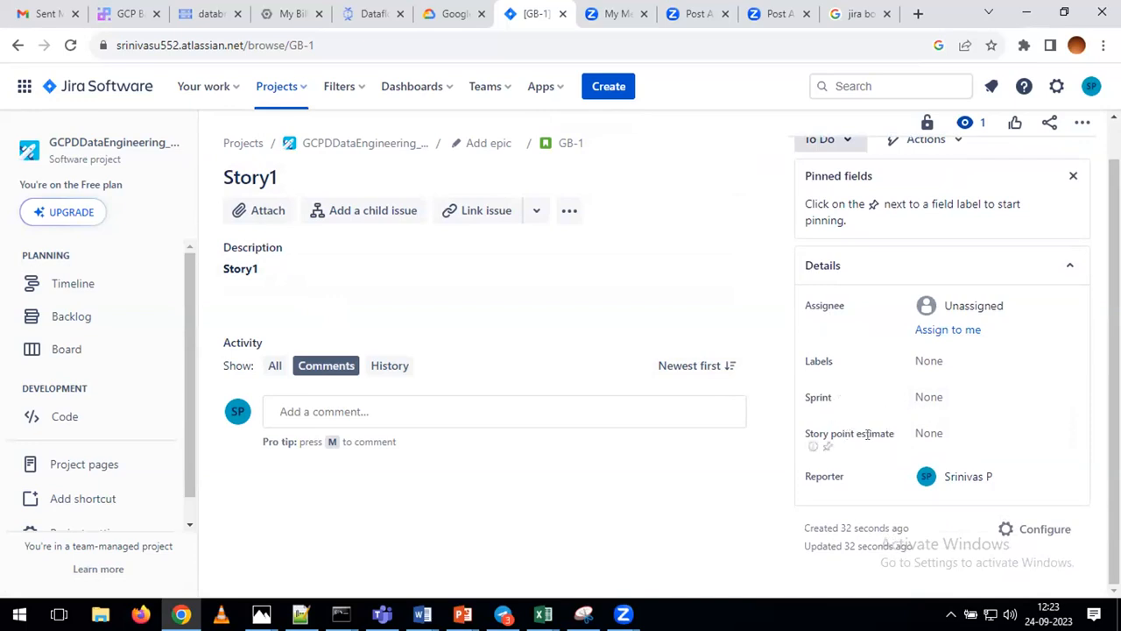
{"action": "left_click", "coordinate": [929, 431]}
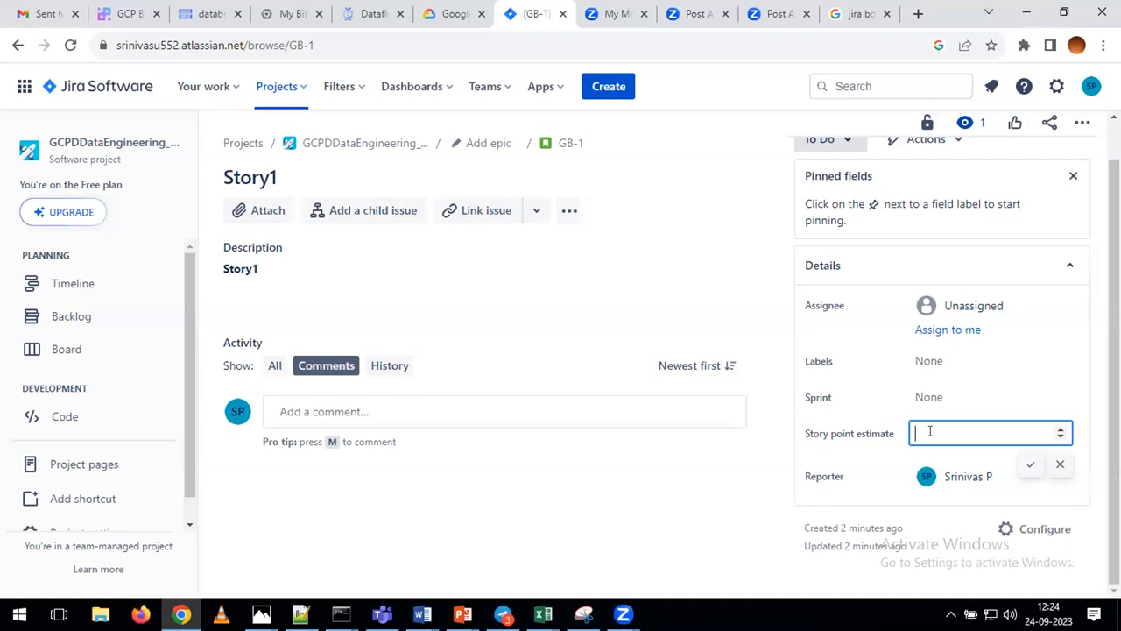
{"action": "type", "text": "1"}
{"action": "left_click", "coordinate": [1028, 465]}
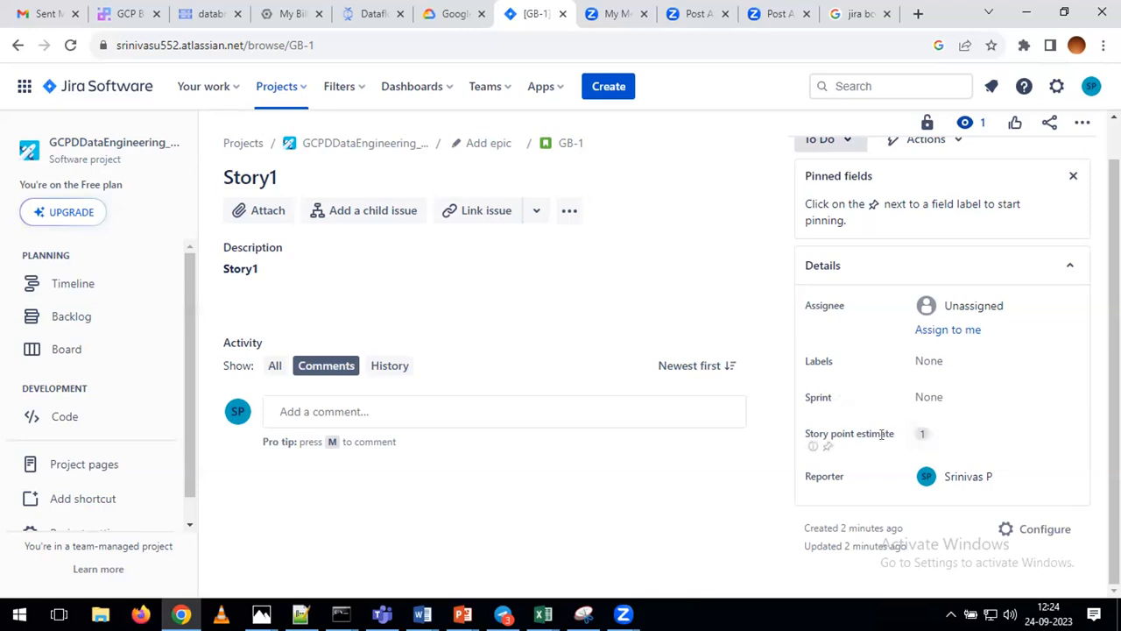
{"action": "left_click", "coordinate": [936, 397]}
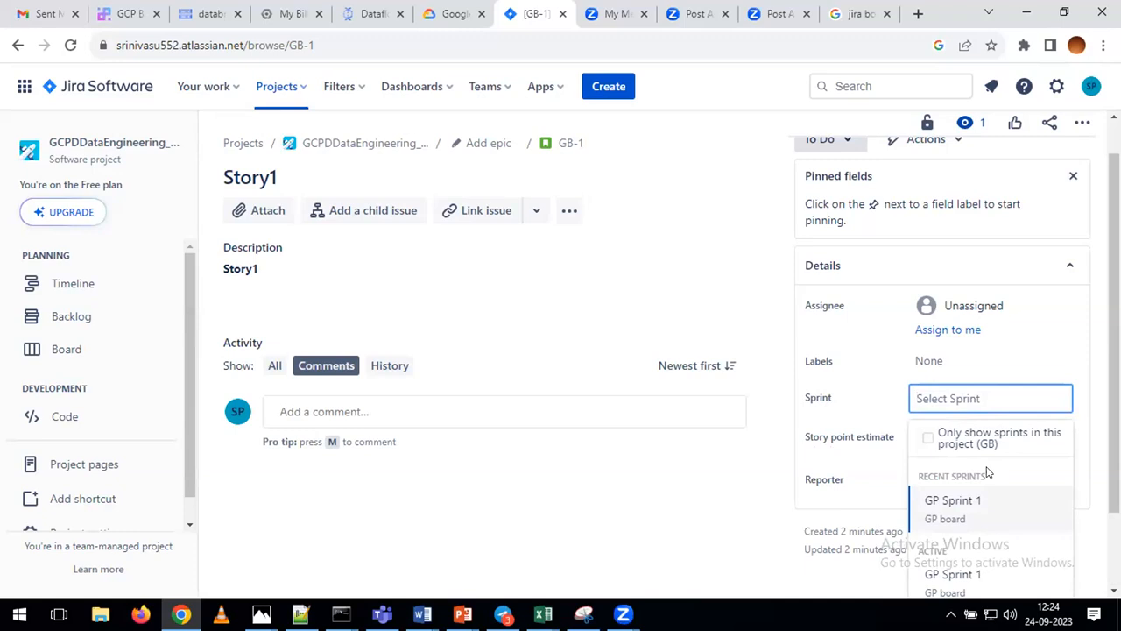
{"action": "left_click", "coordinate": [1114, 455]}
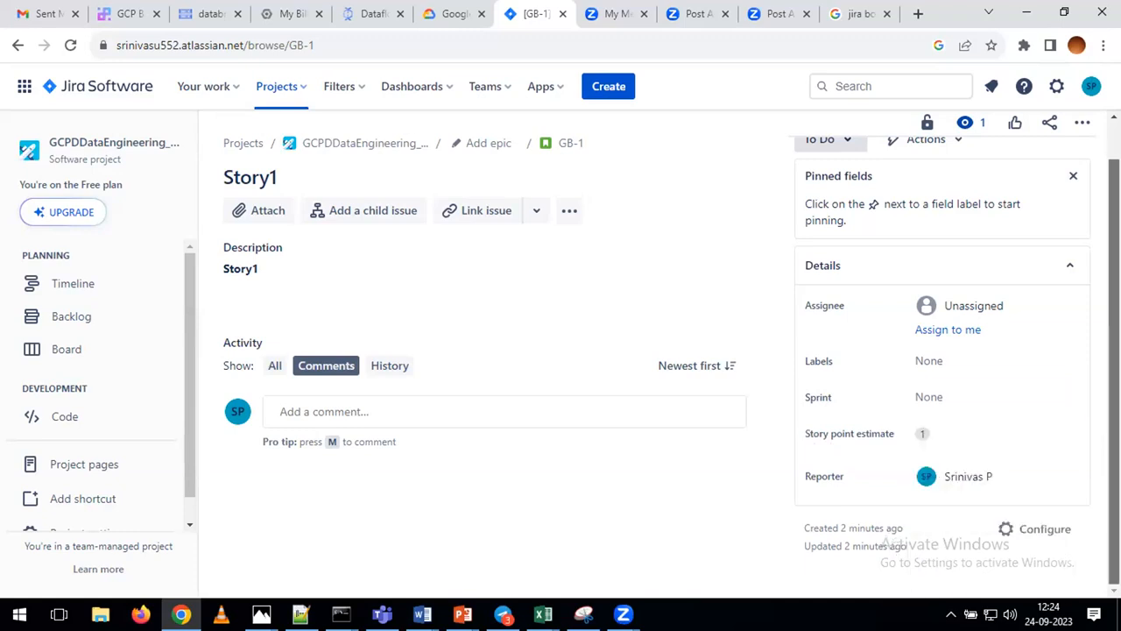
{"action": "left_click", "coordinate": [1003, 366]}
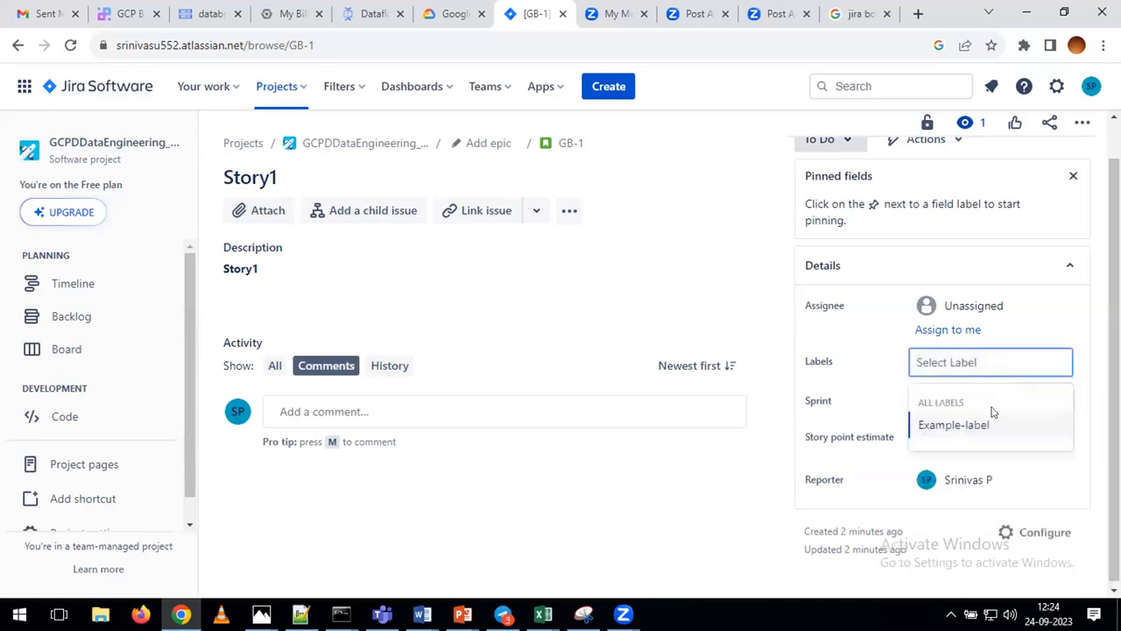
{"action": "left_click", "coordinate": [846, 401]}
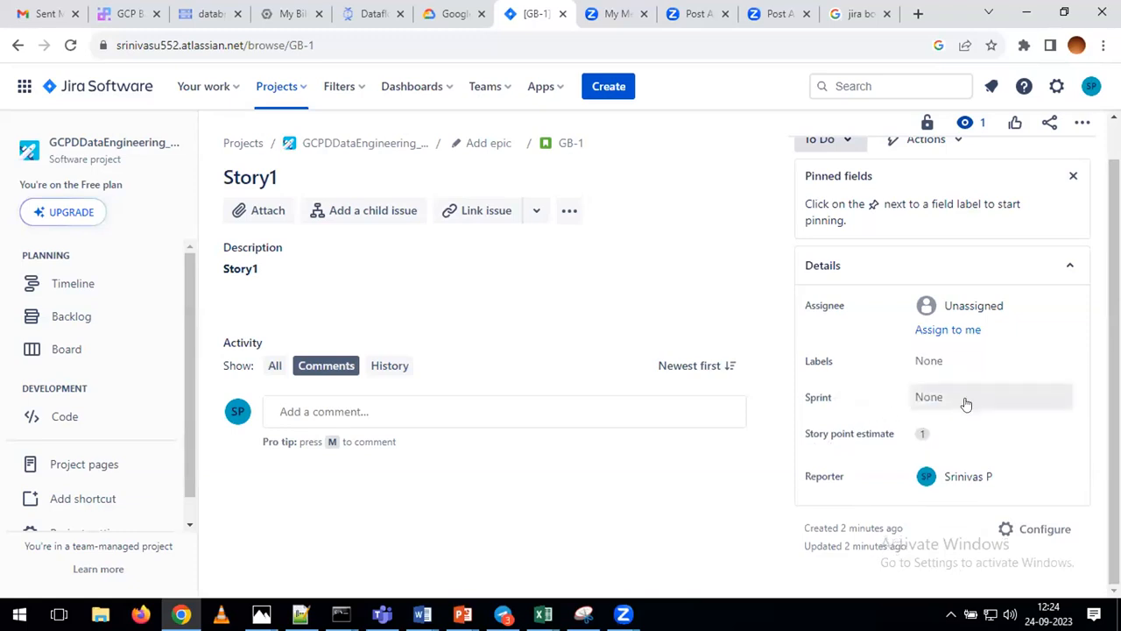
Add Story1 to GB Sprint 1, showing only this project's sprints, and assign the issue to yourself
{"action": "left_click", "coordinate": [966, 404]}
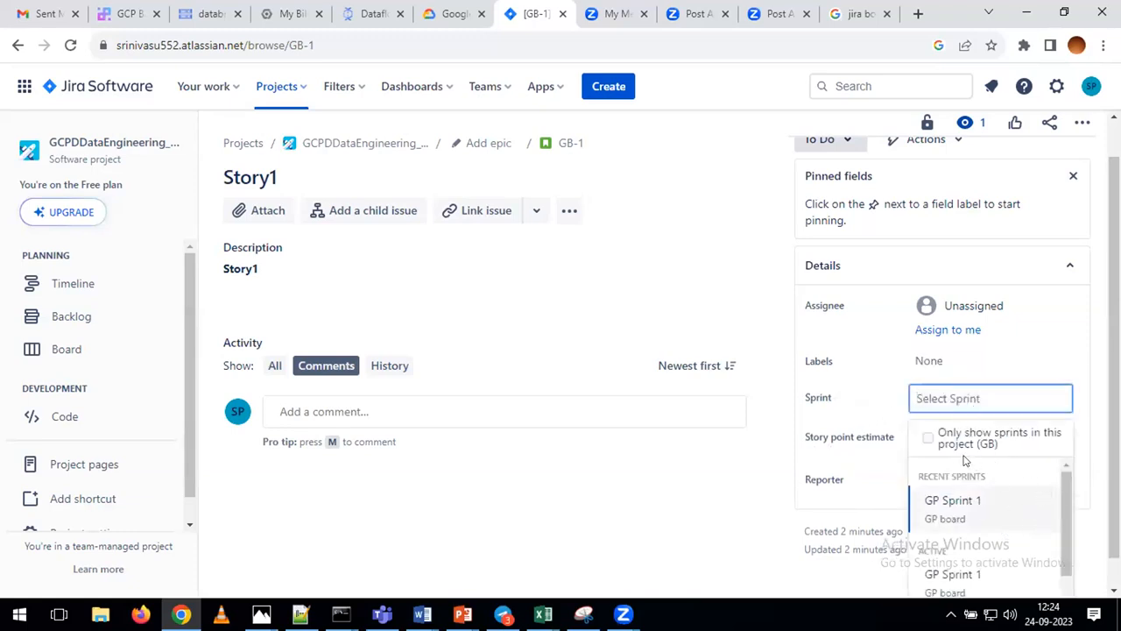
{"action": "left_click", "coordinate": [928, 439]}
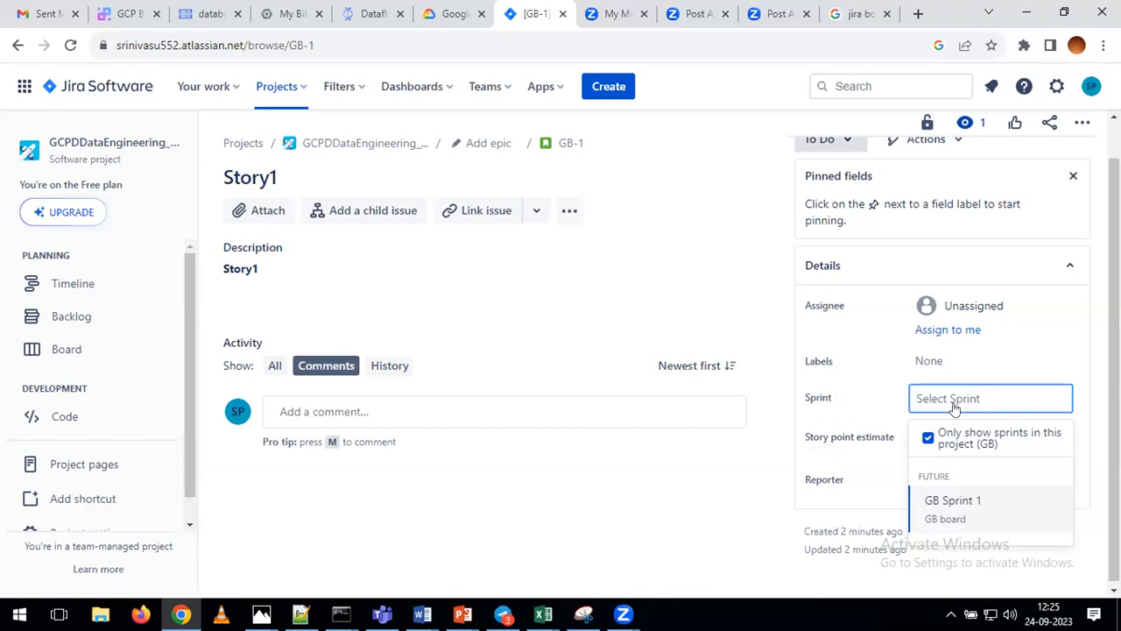
{"action": "left_click", "coordinate": [955, 506]}
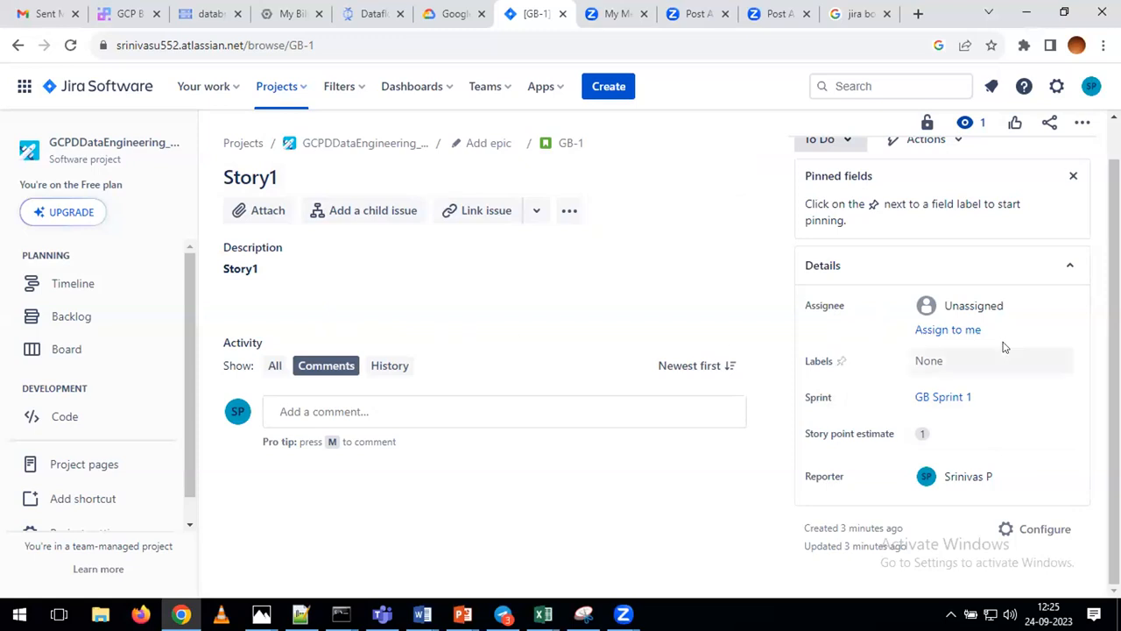
{"action": "left_click", "coordinate": [949, 332]}
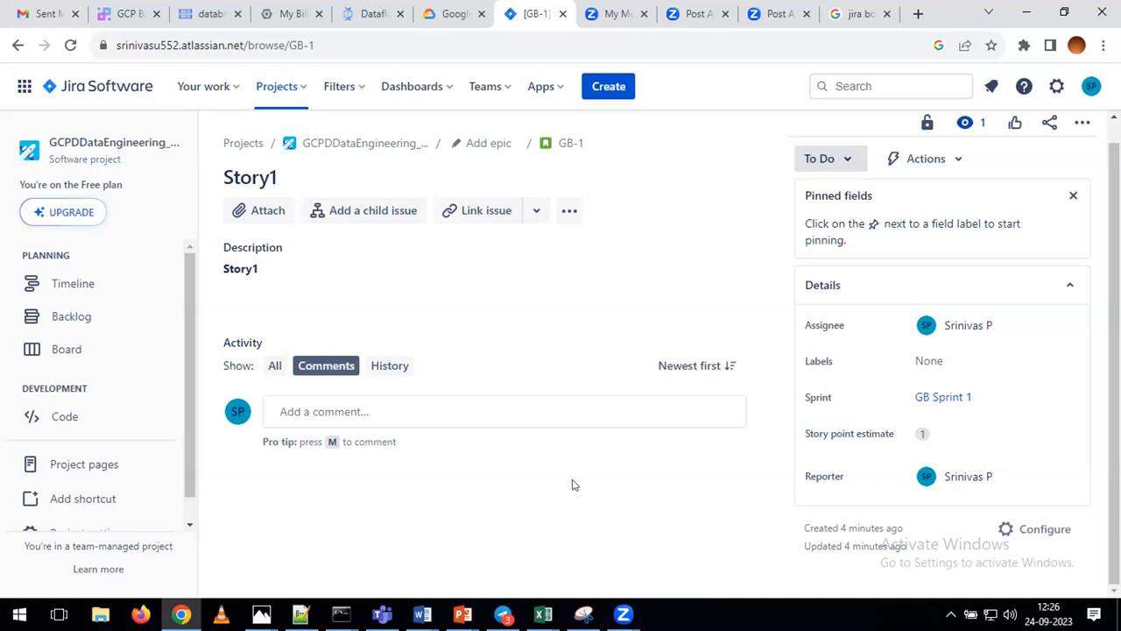
Open the project backlog, start a new Story issue with To Do status and enter Story2 as its summary
{"action": "left_click", "coordinate": [72, 321]}
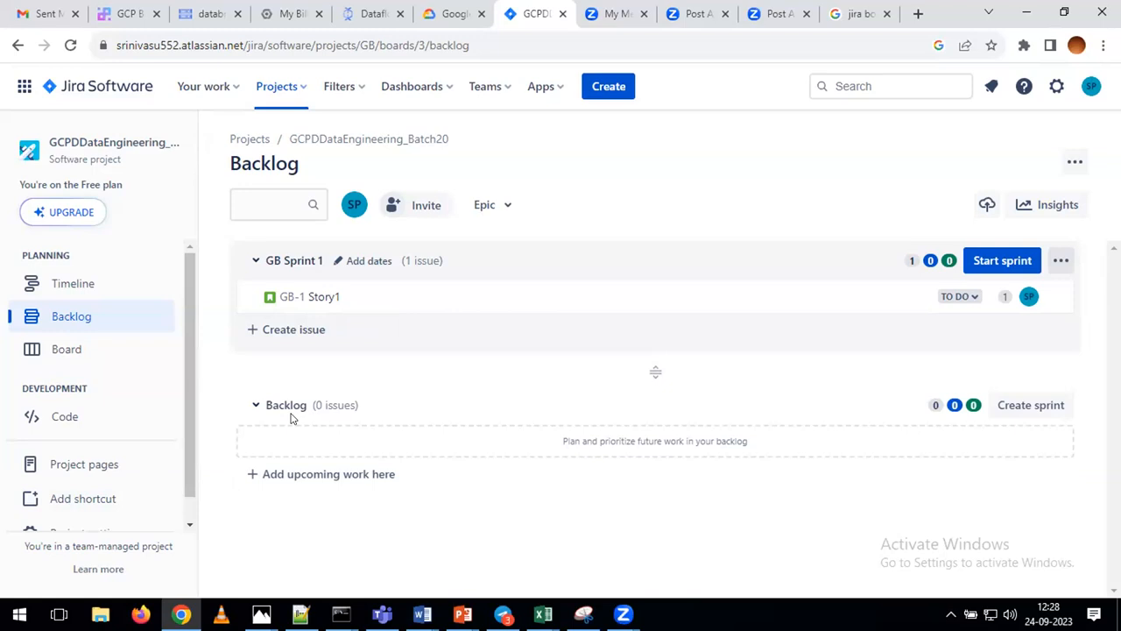
{"action": "left_click", "coordinate": [596, 88]}
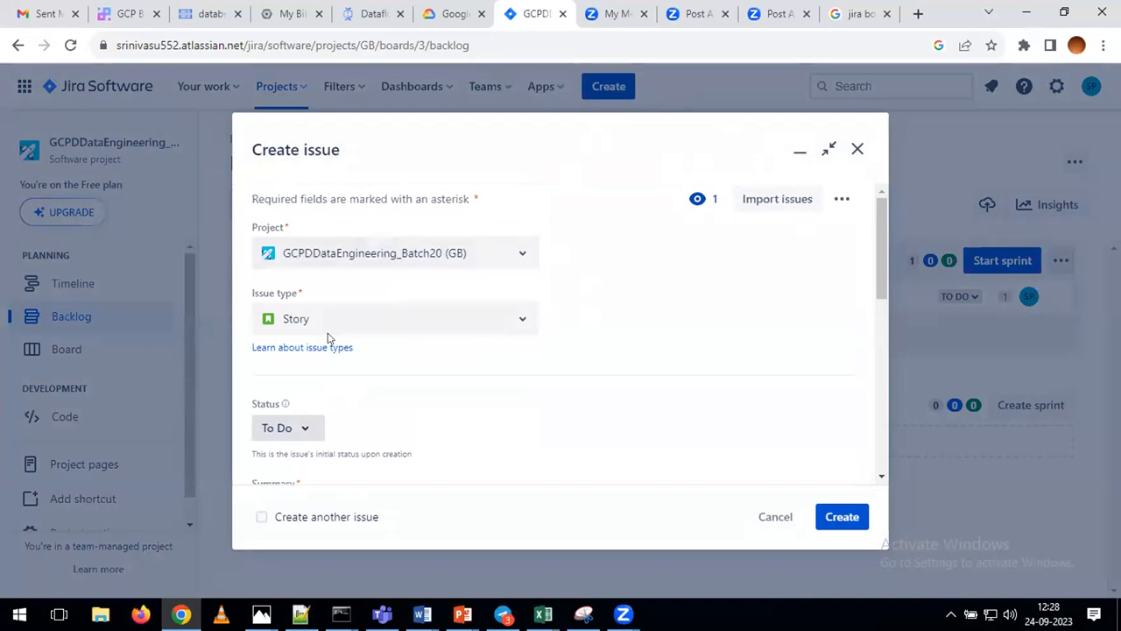
{"action": "scroll", "coordinate": [449, 374], "scroll_direction": "down", "scroll_amount": 2}
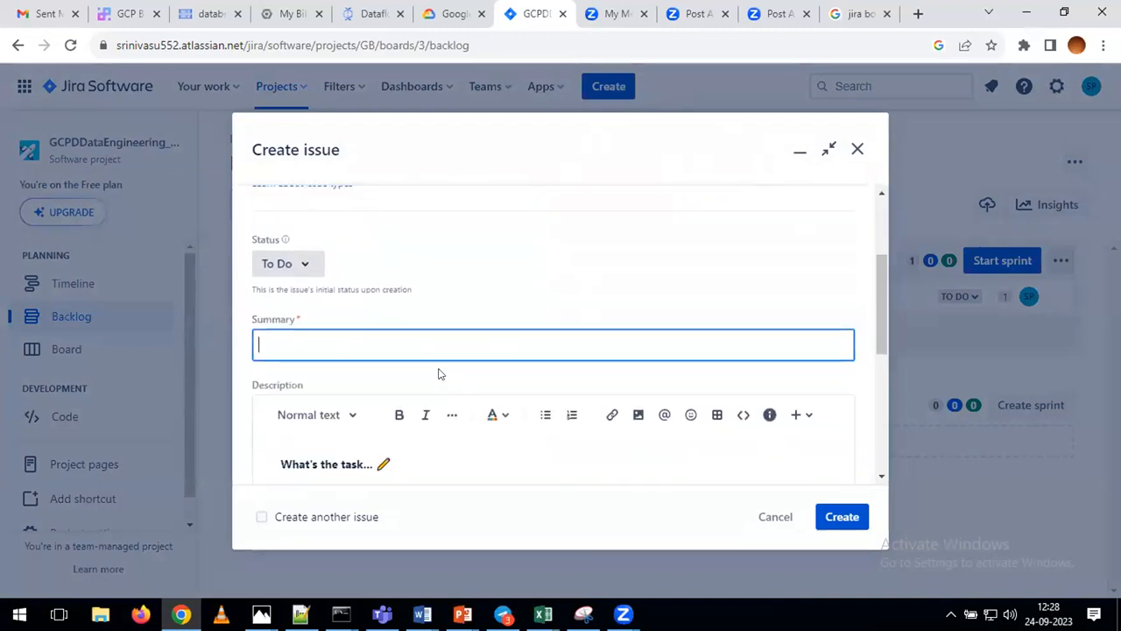
{"action": "type", "text": "Story2"}
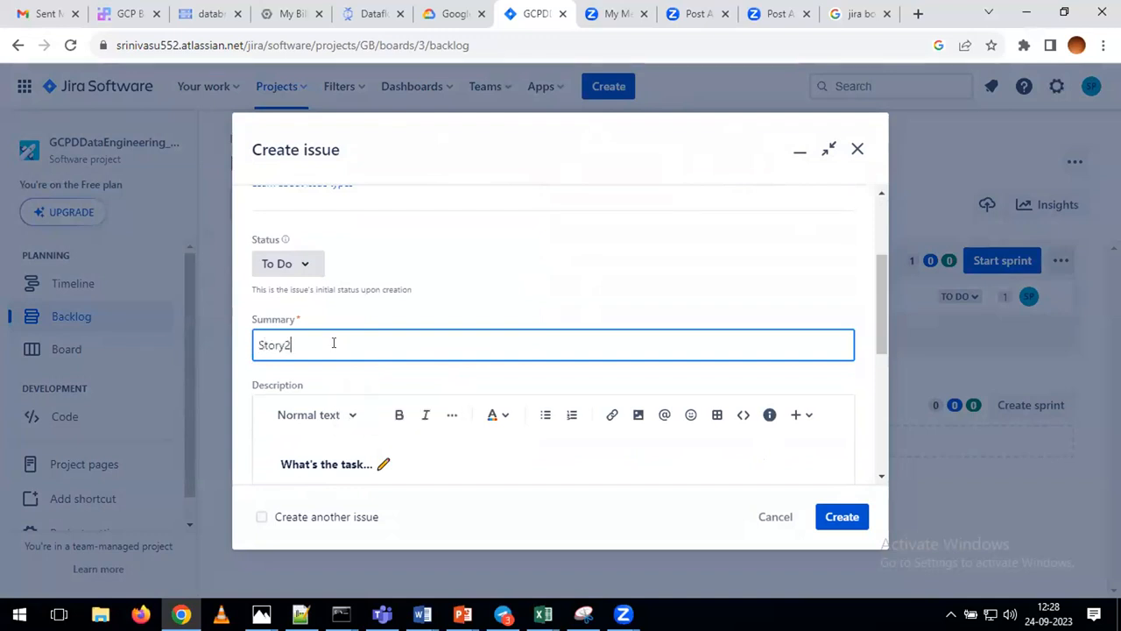
Replace the new issue's template description with a copy of its summary, Story2, and create the issue
{"action": "left_click_drag", "start_coordinate": [333, 341], "coordinate": [253, 343]}
{"action": "key", "text": "ctrl+c"}
{"action": "scroll", "coordinate": [386, 376], "scroll_direction": "down", "scroll_amount": 3}
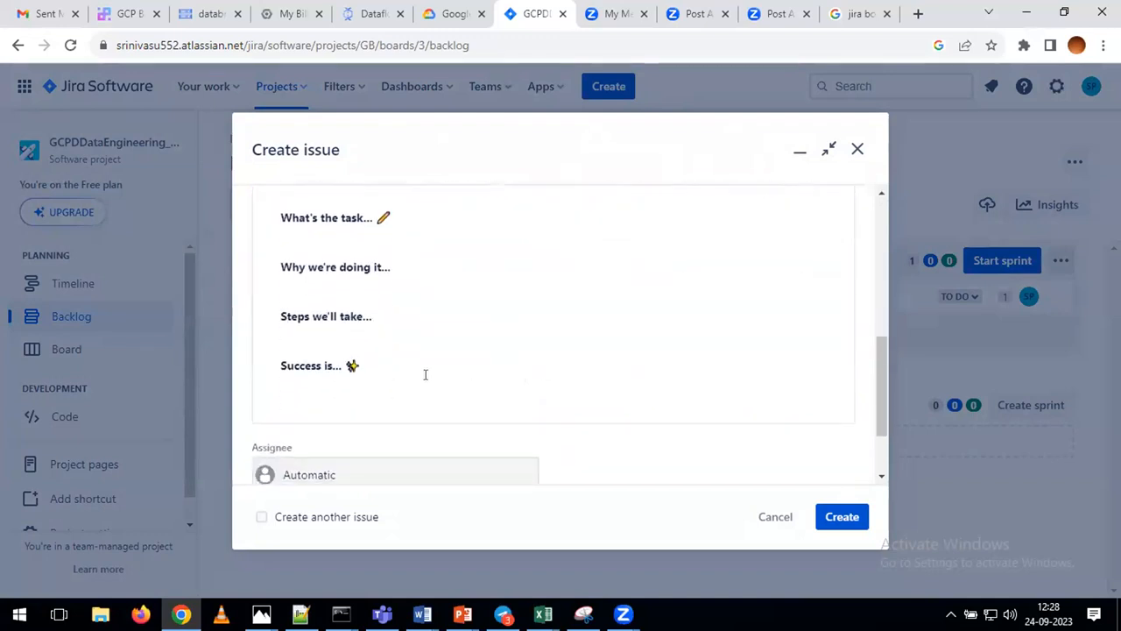
{"action": "left_click", "coordinate": [427, 356]}
{"action": "key", "text": "ctrl+a"}
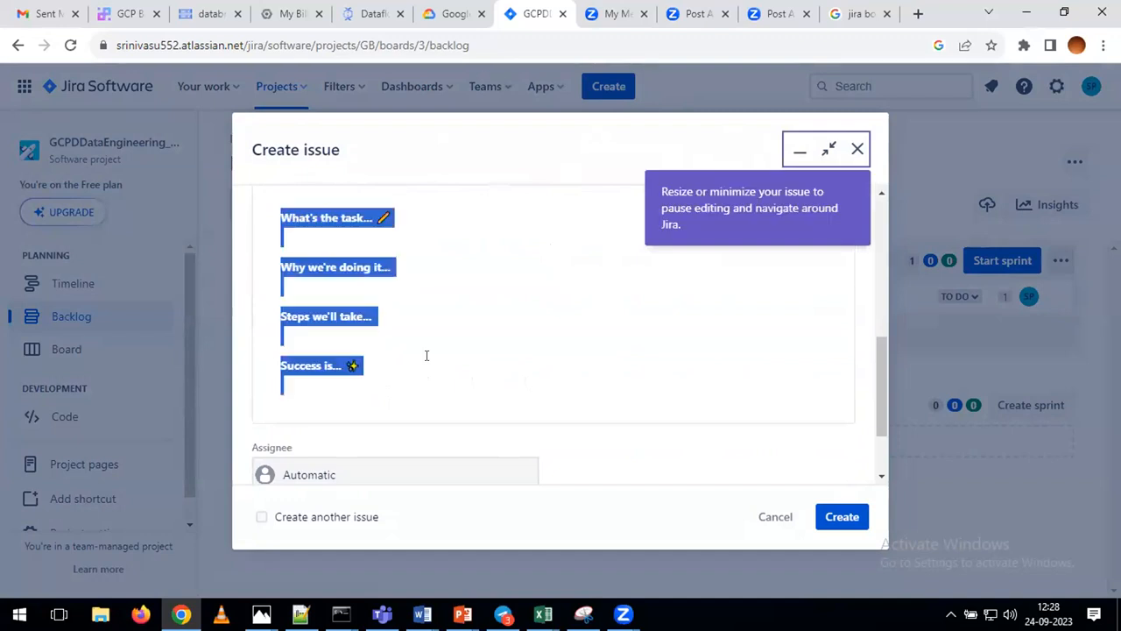
{"action": "key", "text": "ctrl+v"}
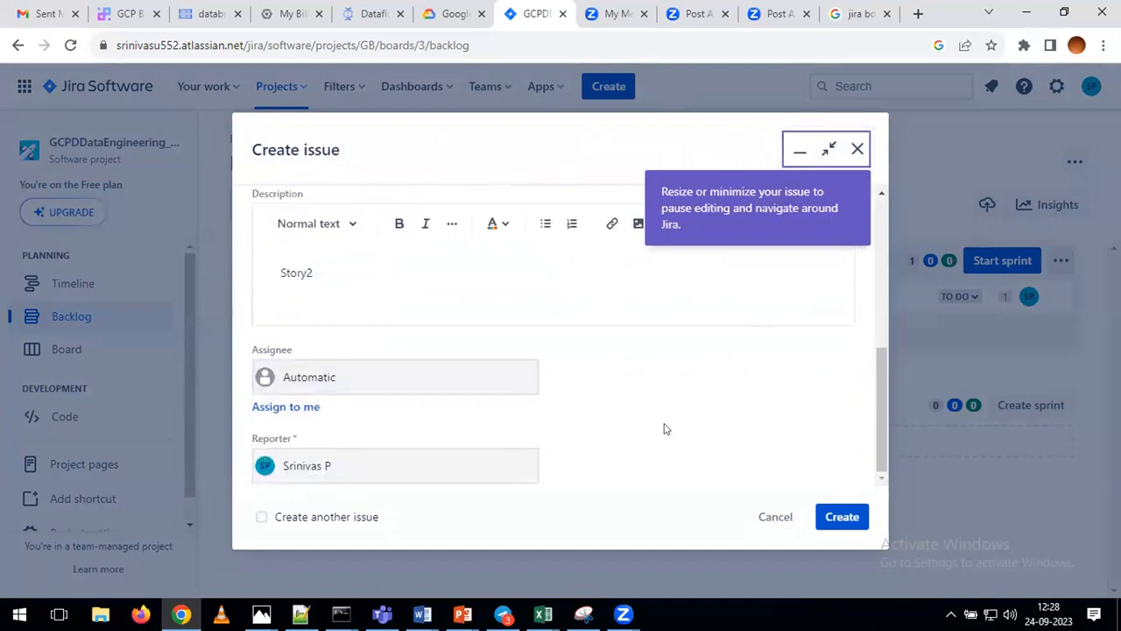
{"action": "scroll", "coordinate": [638, 453], "scroll_direction": "up", "scroll_amount": 2}
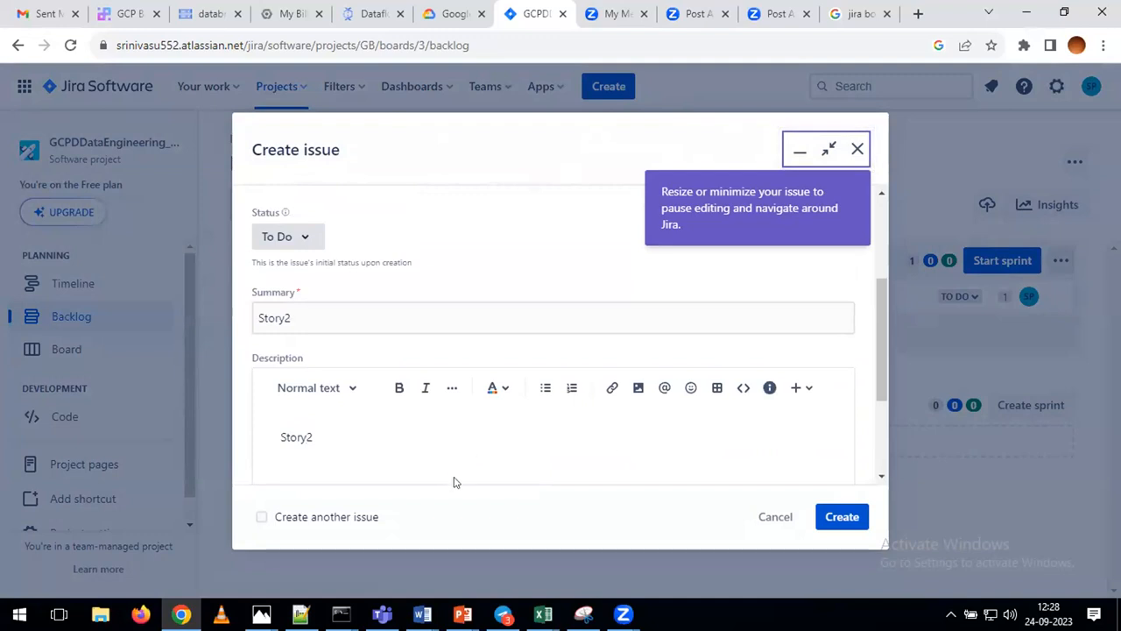
{"action": "scroll", "coordinate": [374, 414], "scroll_direction": "up", "scroll_amount": 2}
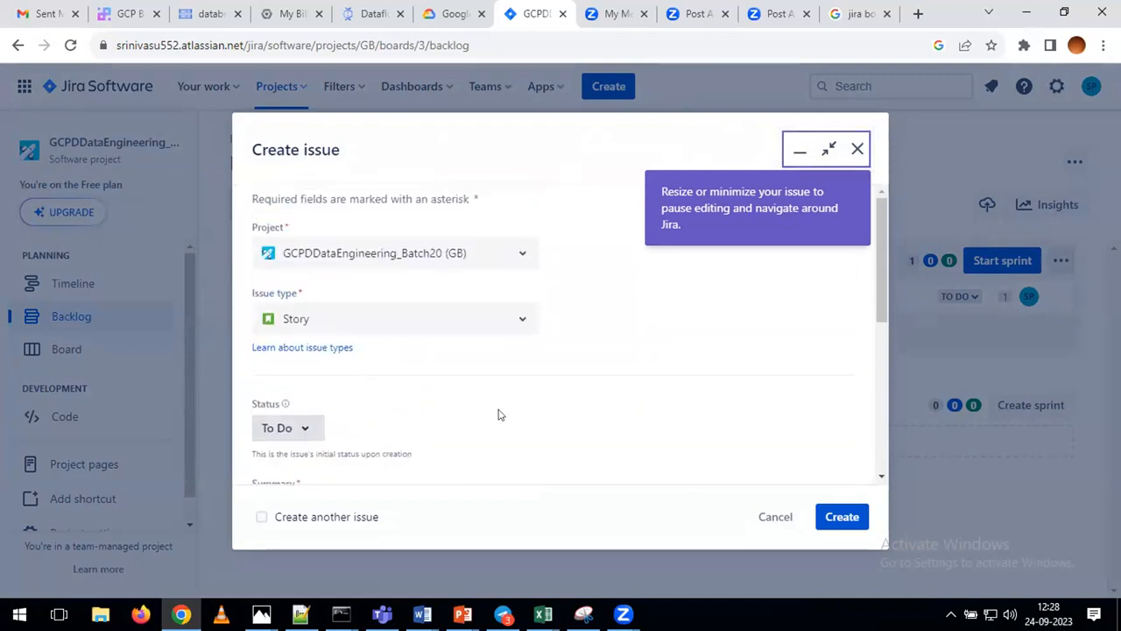
{"action": "scroll", "coordinate": [481, 417], "scroll_direction": "down", "scroll_amount": 3}
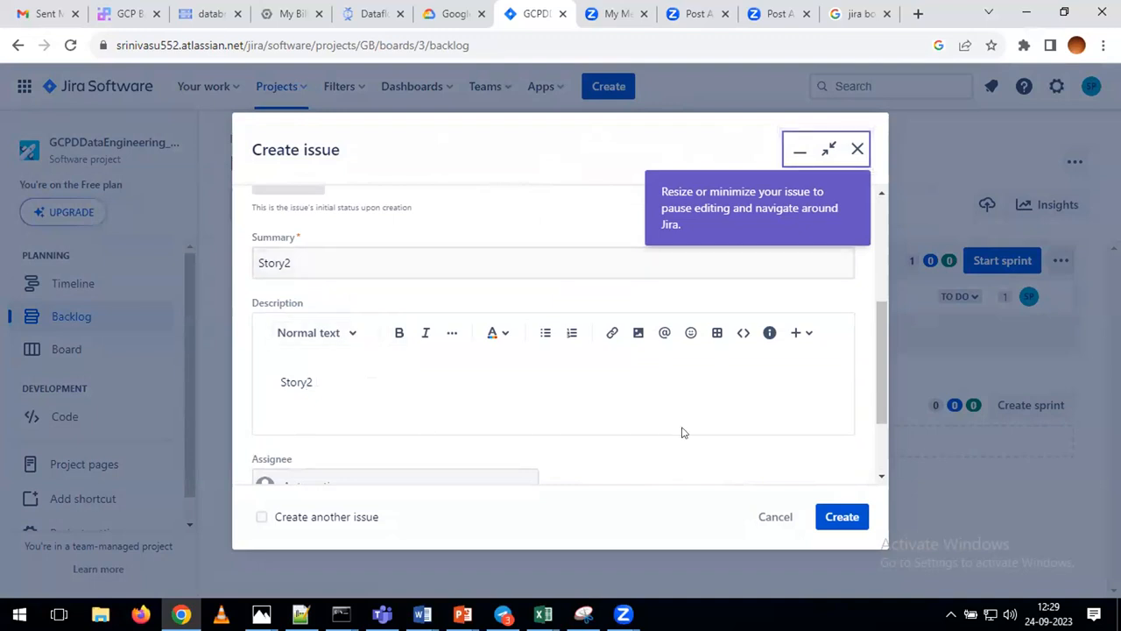
{"action": "left_click", "coordinate": [839, 519]}
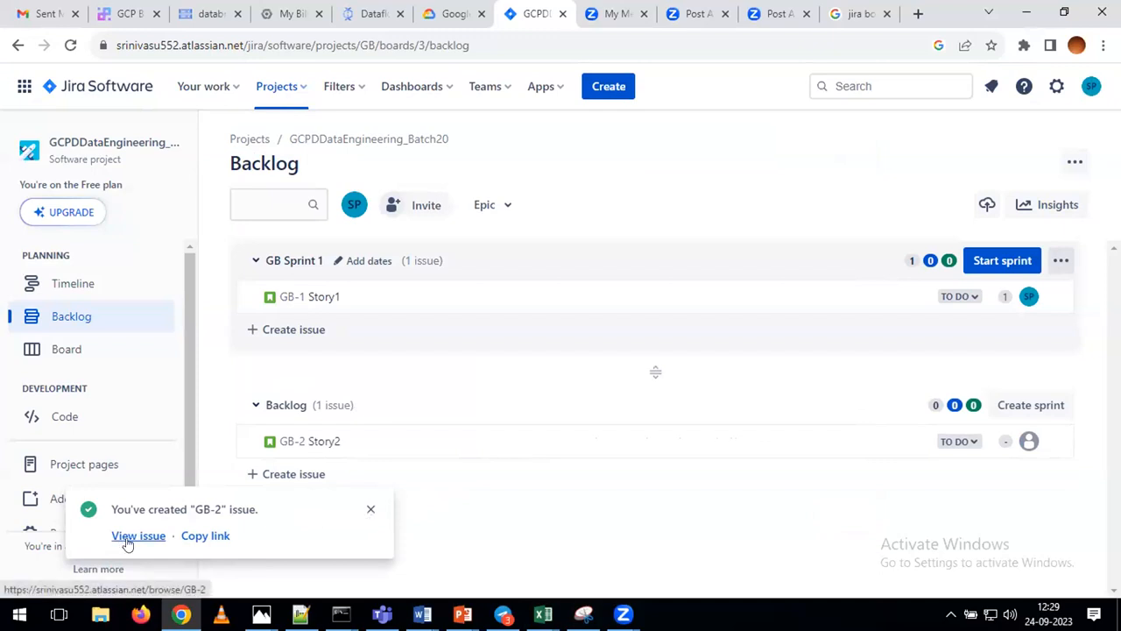
Dismiss the issue creation notice and move Story2 from the backlog into GB Sprint 1, below Story1
{"action": "left_click", "coordinate": [372, 511]}
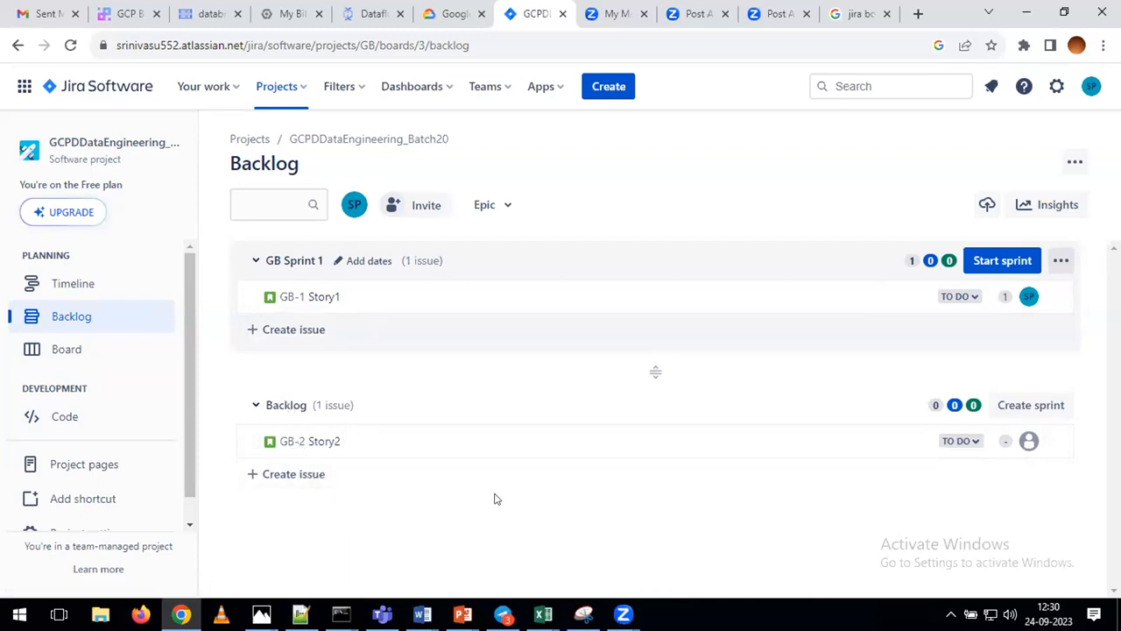
{"action": "mouse_move", "coordinate": [462, 613]}
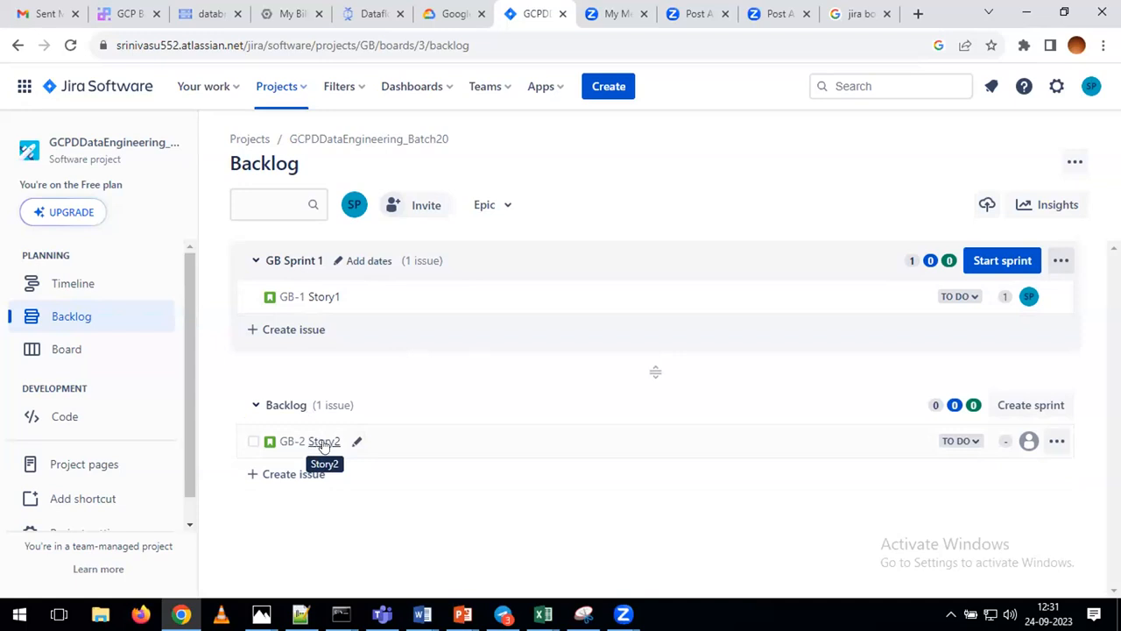
{"action": "left_click_drag", "start_coordinate": [453, 447], "coordinate": [428, 300]}
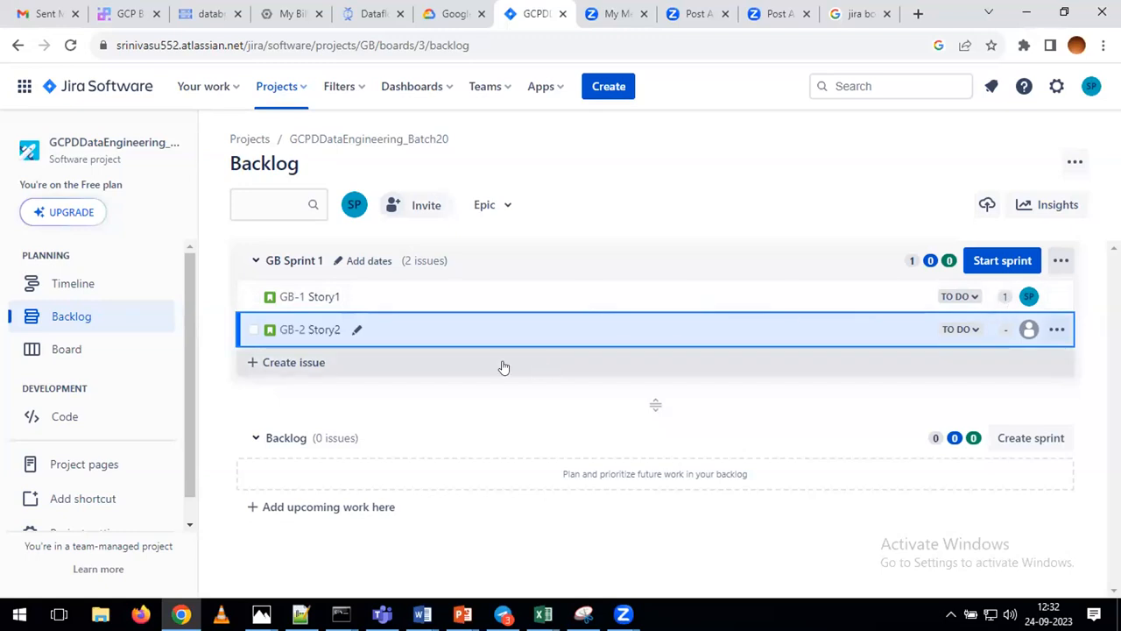
Set Story2's story point estimate to 2 in GB Sprint 1 and assign the issue to yourself
{"action": "left_click", "coordinate": [1005, 334]}
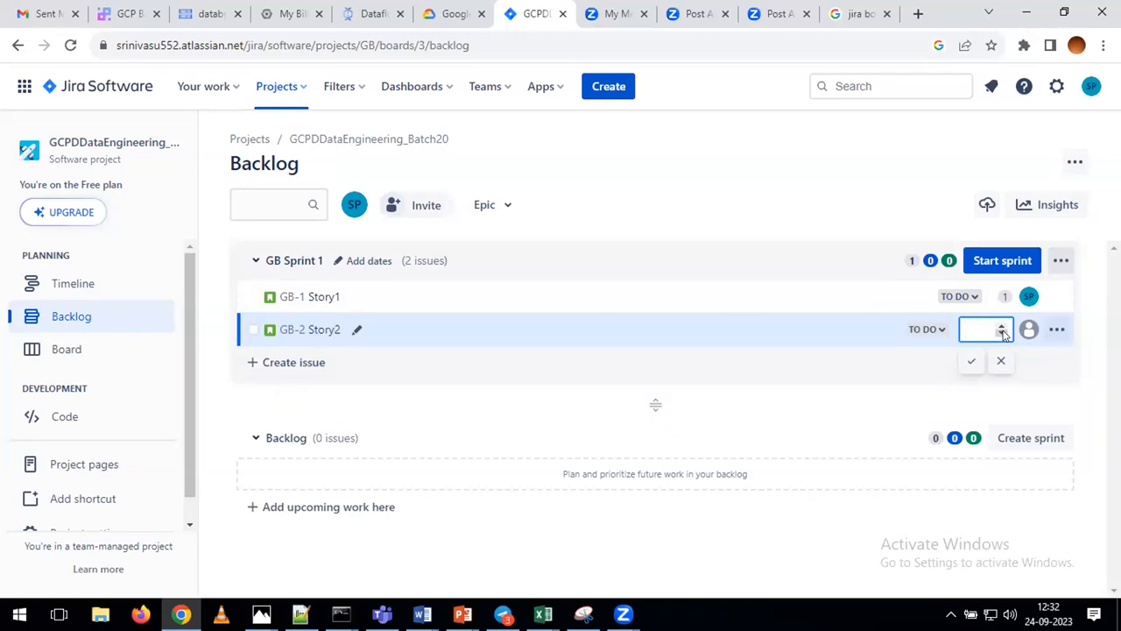
{"action": "type", "text": "2"}
{"action": "left_click", "coordinate": [967, 367]}
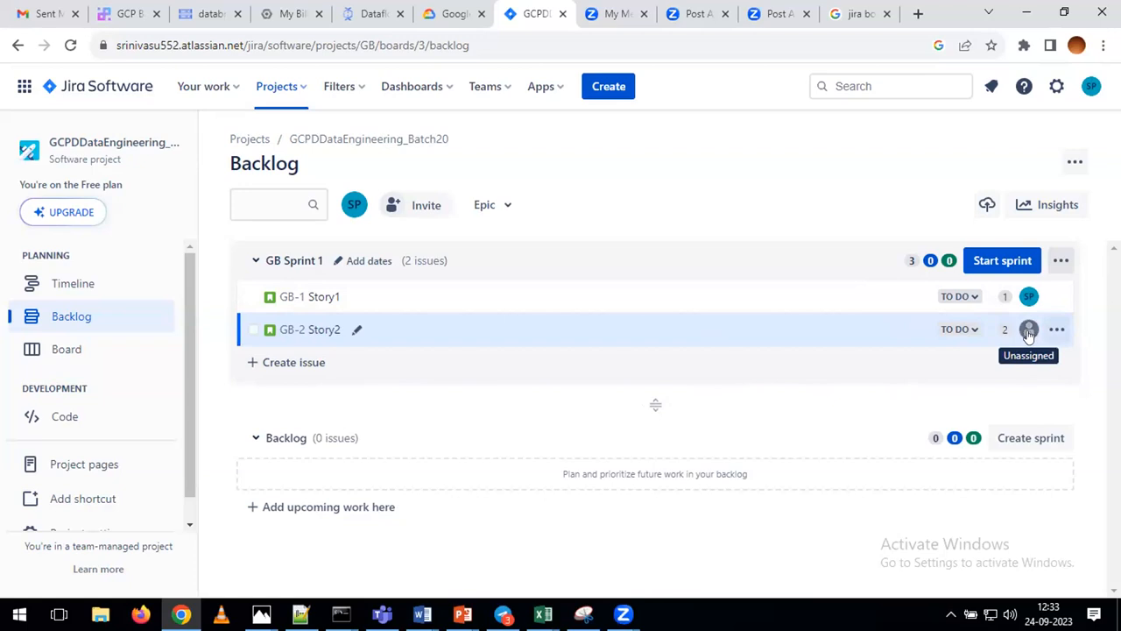
{"action": "left_click", "coordinate": [1029, 331]}
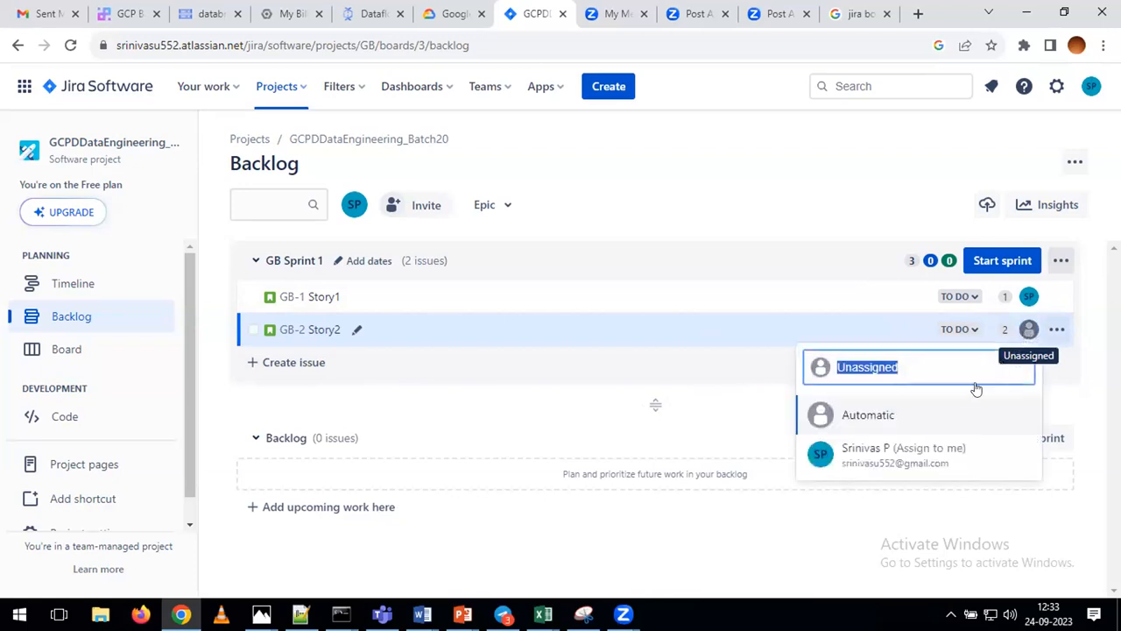
{"action": "left_click", "coordinate": [873, 458]}
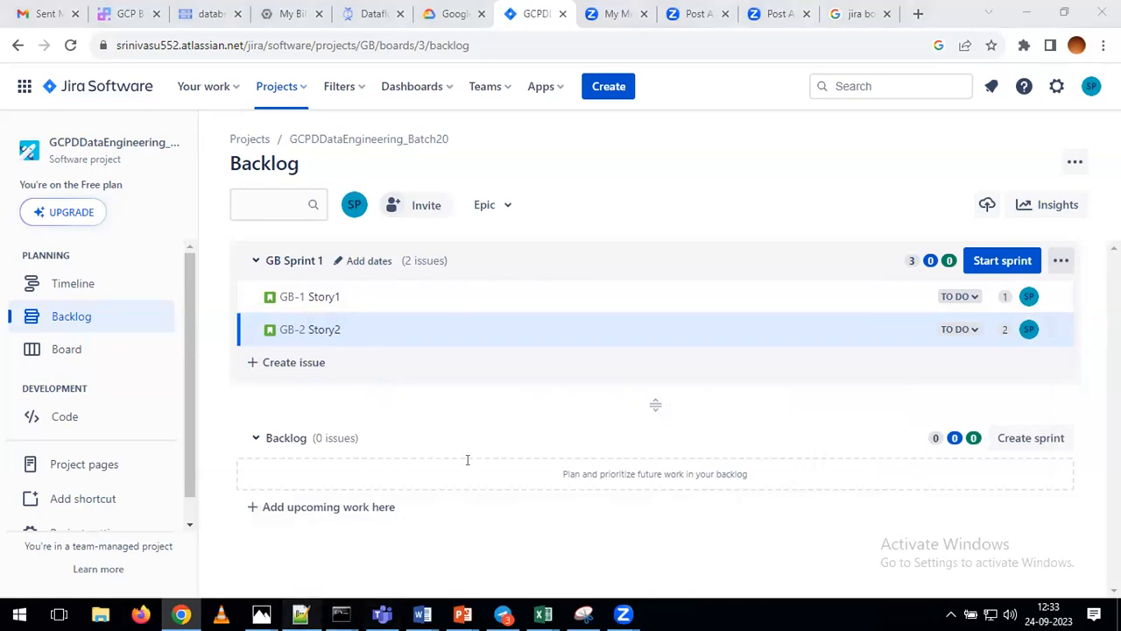
Switch to the Notepad++ notes and add the line "Created stories -->" a few blank lines below the last row of asterisks
{"action": "left_click", "coordinate": [300, 614]}
{"action": "scroll", "coordinate": [883, 237], "scroll_direction": "down", "scroll_amount": 3}
{"action": "key", "text": "Return"}
{"action": "key", "text": "Return"}
{"action": "key", "text": "Return"}
{"action": "key", "text": "Return"}
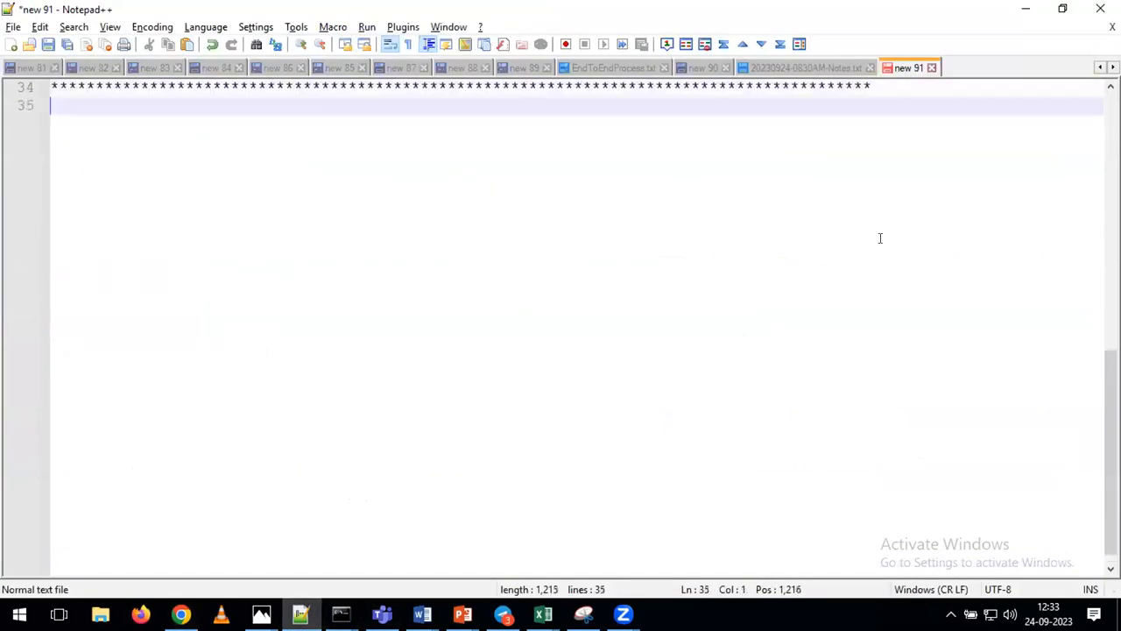
{"action": "type", "text": "Created "}
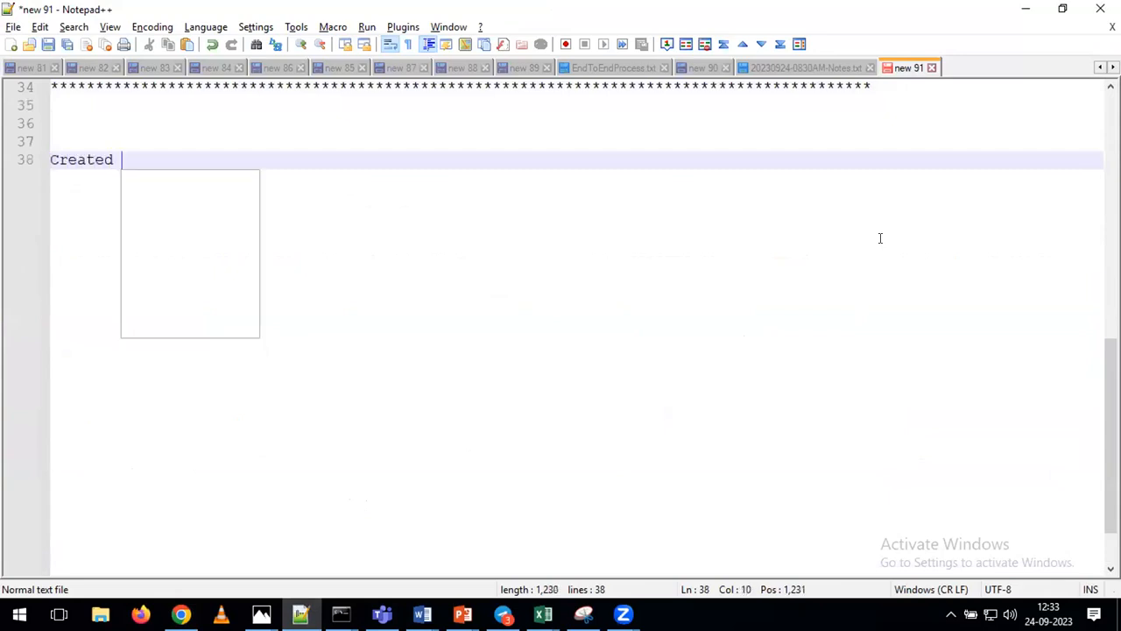
{"action": "type", "text": "stories -->"}
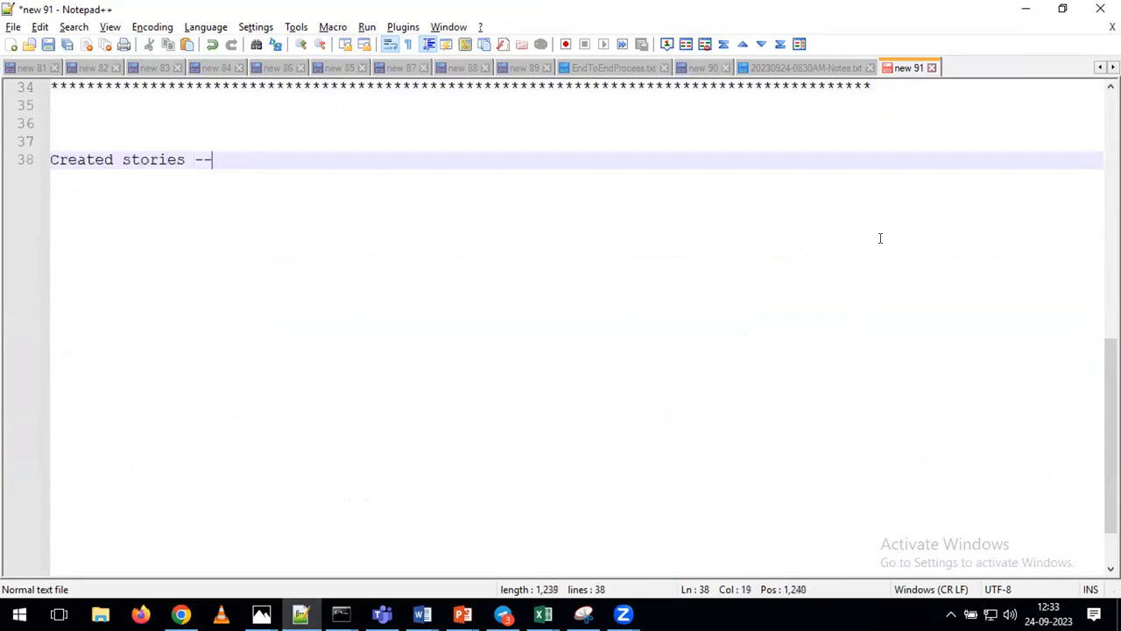
Under "Created stories -->", add the indented line "Sprint planning ==> where we can able to see all the stories ==>"
{"action": "key", "text": "Return"}
{"action": "key", "text": "Tab"}
{"action": "key", "text": "Tab"}
{"action": "type", "text": "Sp"}
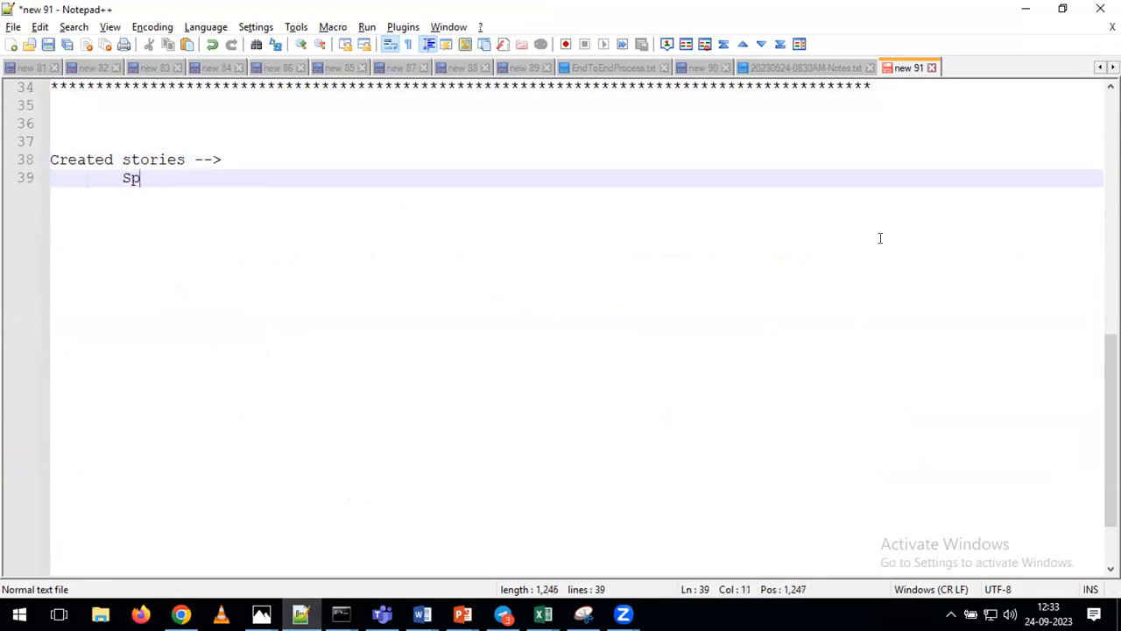
{"action": "type", "text": "ring p"}
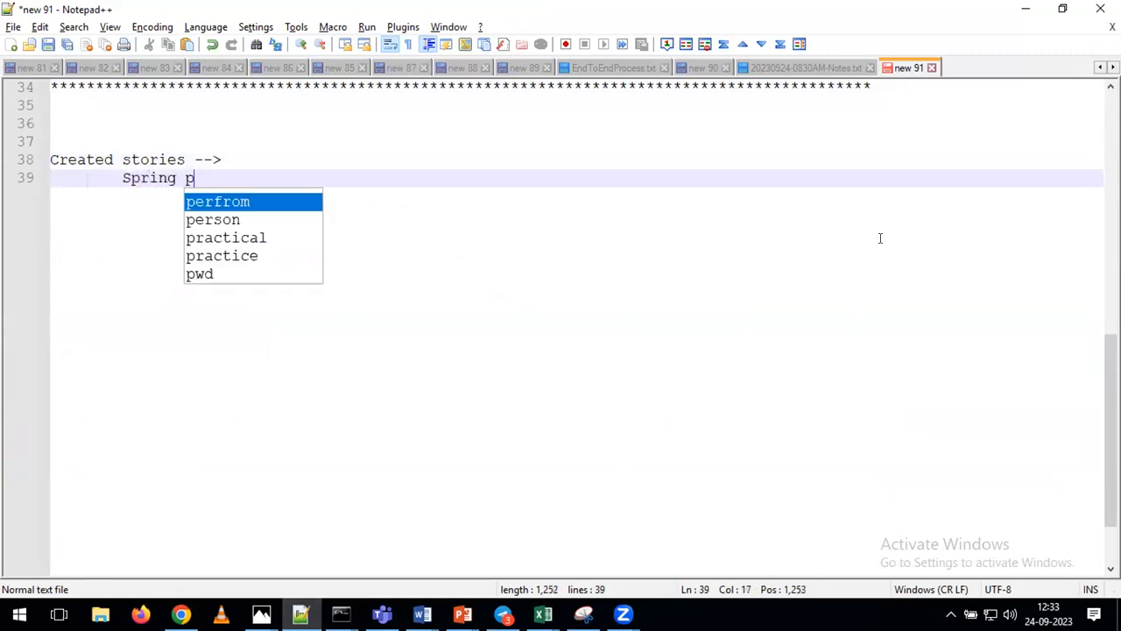
{"action": "type", "text": "lanning =="}
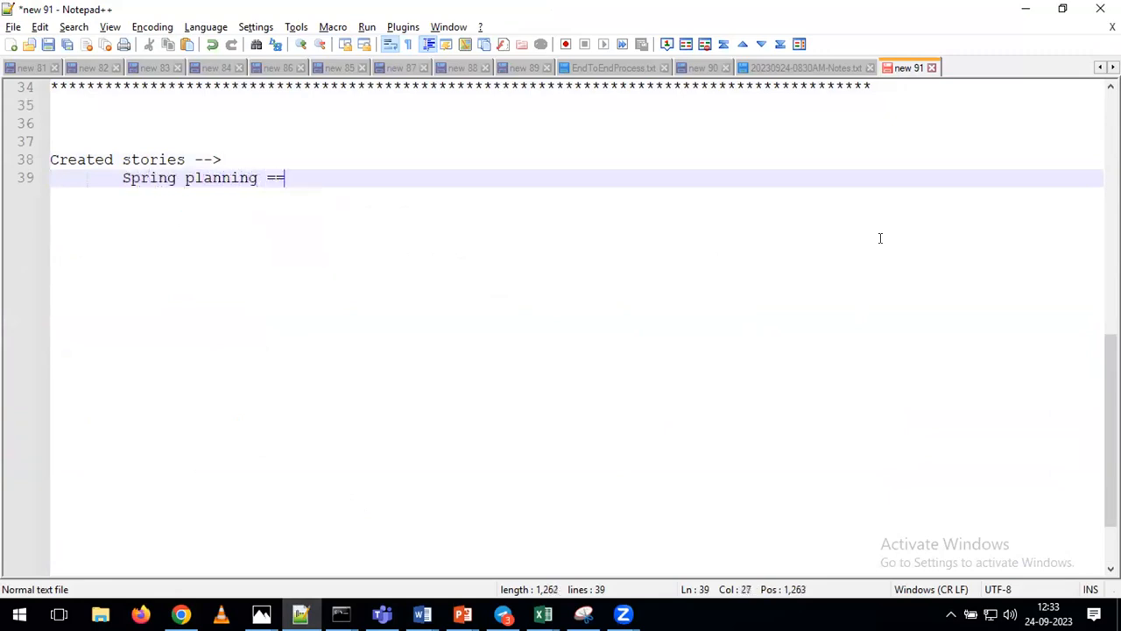
{"action": "type", "text": "> where we can able to "}
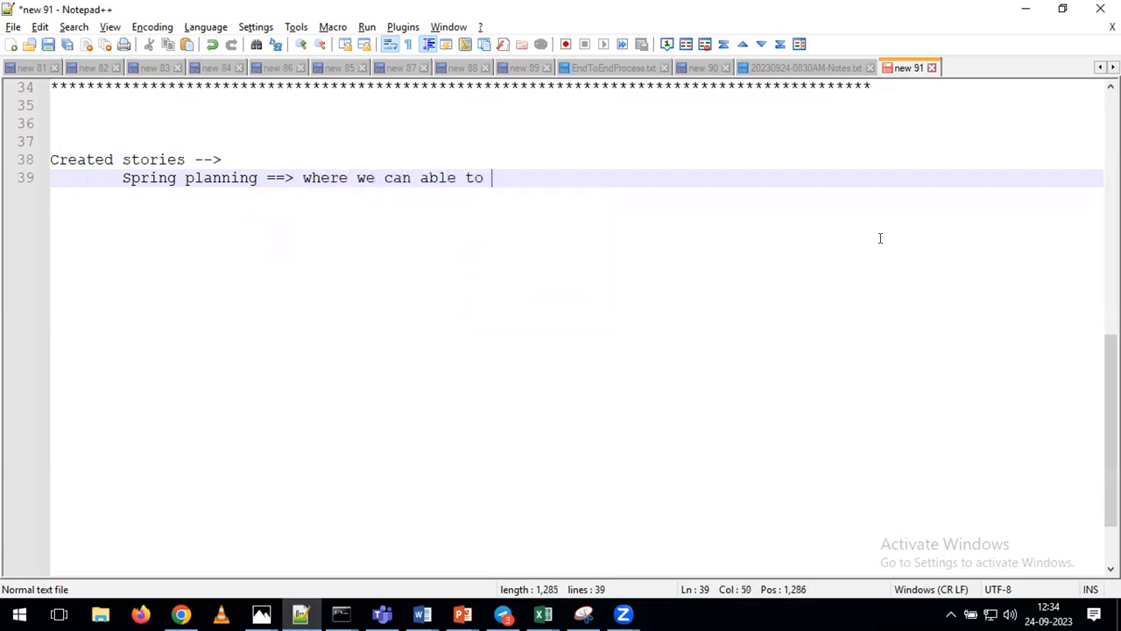
{"action": "type", "text": "see all the"}
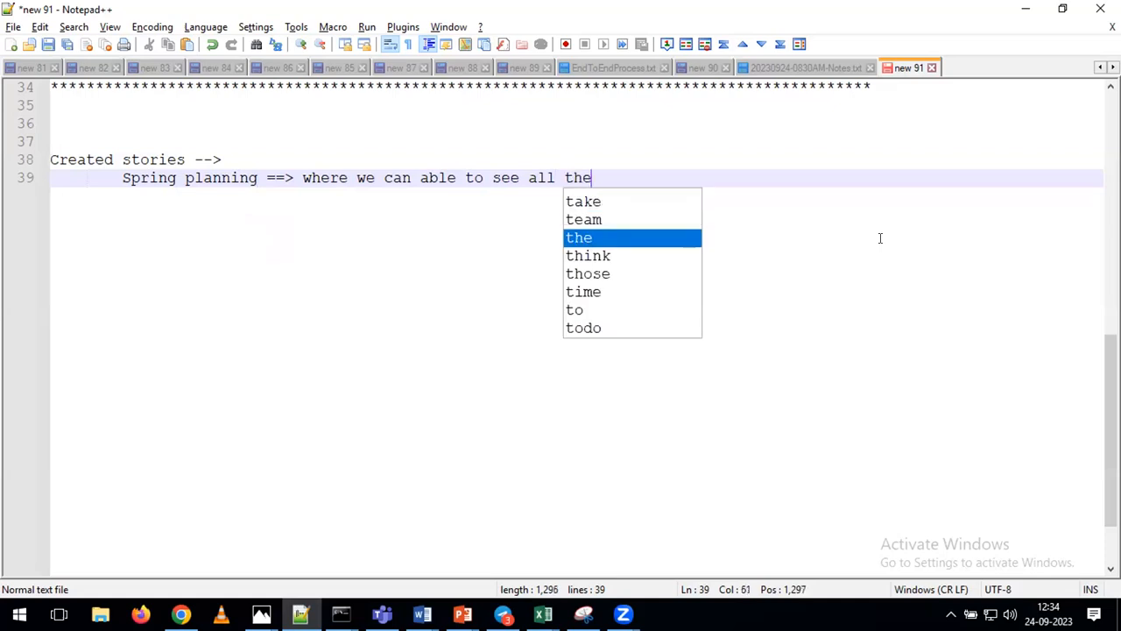
{"action": "type", "text": " stories ==>"}
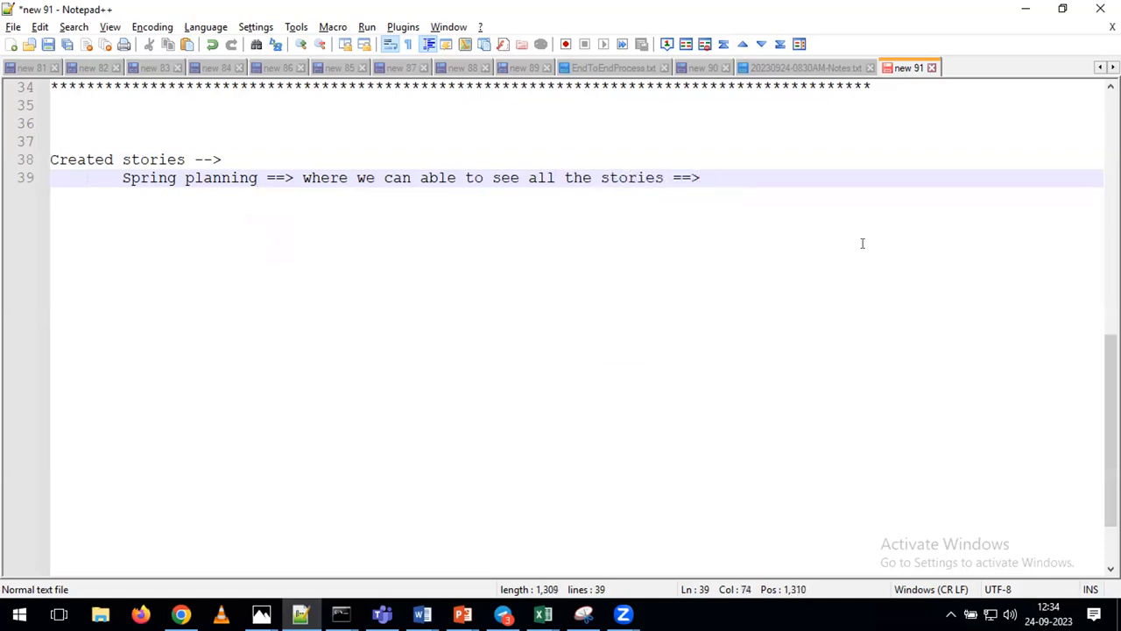
{"action": "key", "text": "BackSpace"}
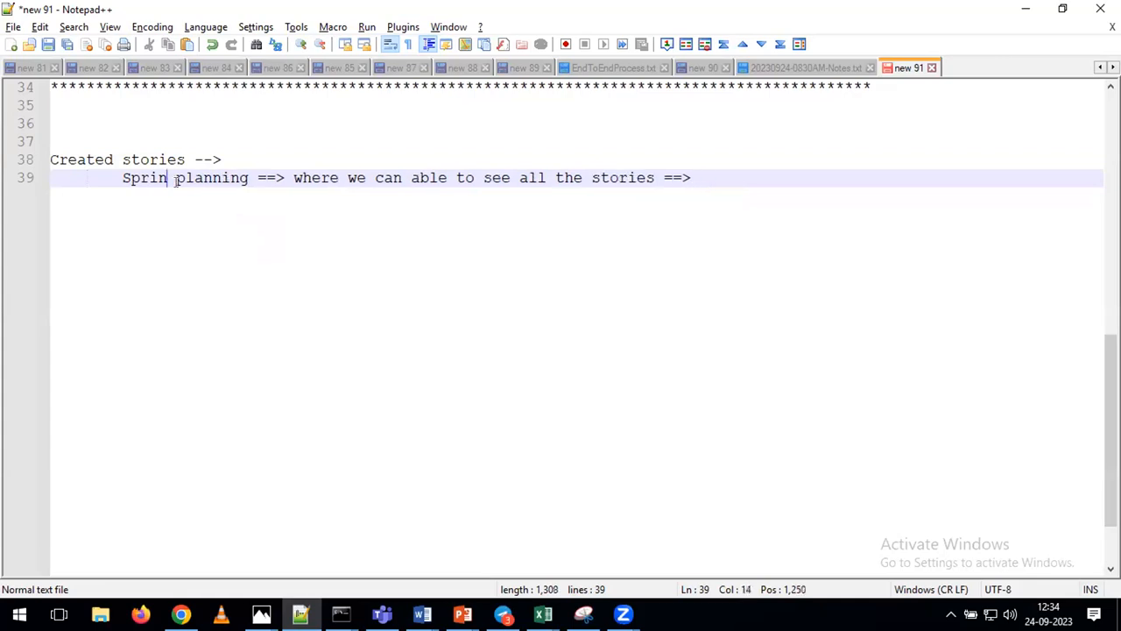
{"action": "type", "text": "t"}
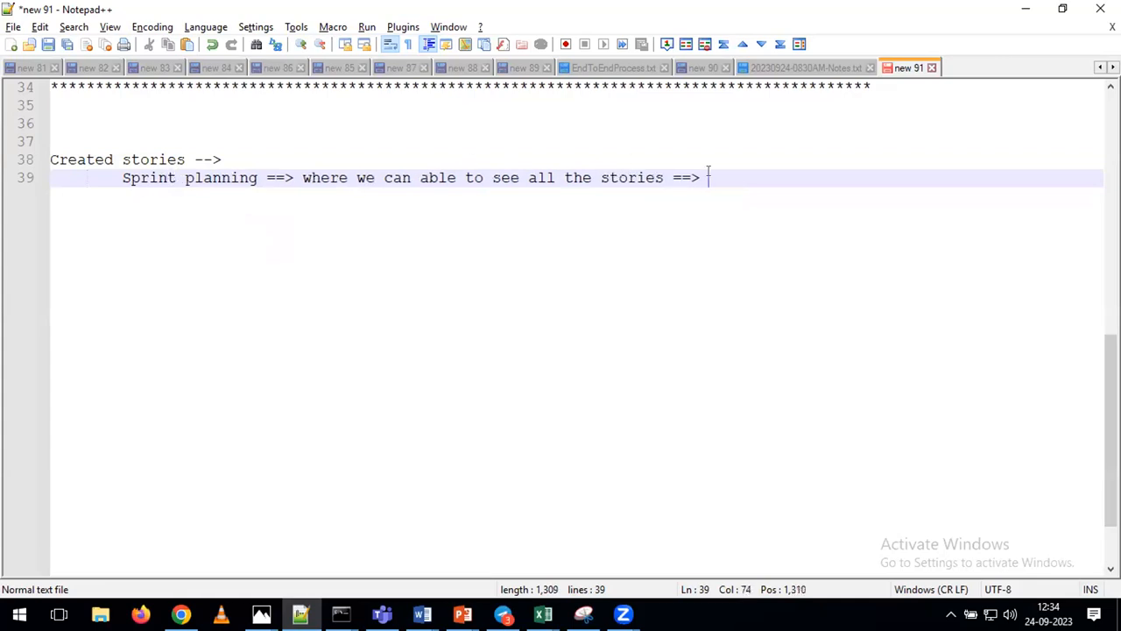
Add two further-indented lines below the Sprint planning line, reading "current sprint" and "backlog"
{"action": "key", "text": "Return"}
{"action": "key", "text": "Tab"}
{"action": "type", "text": "current spring"}
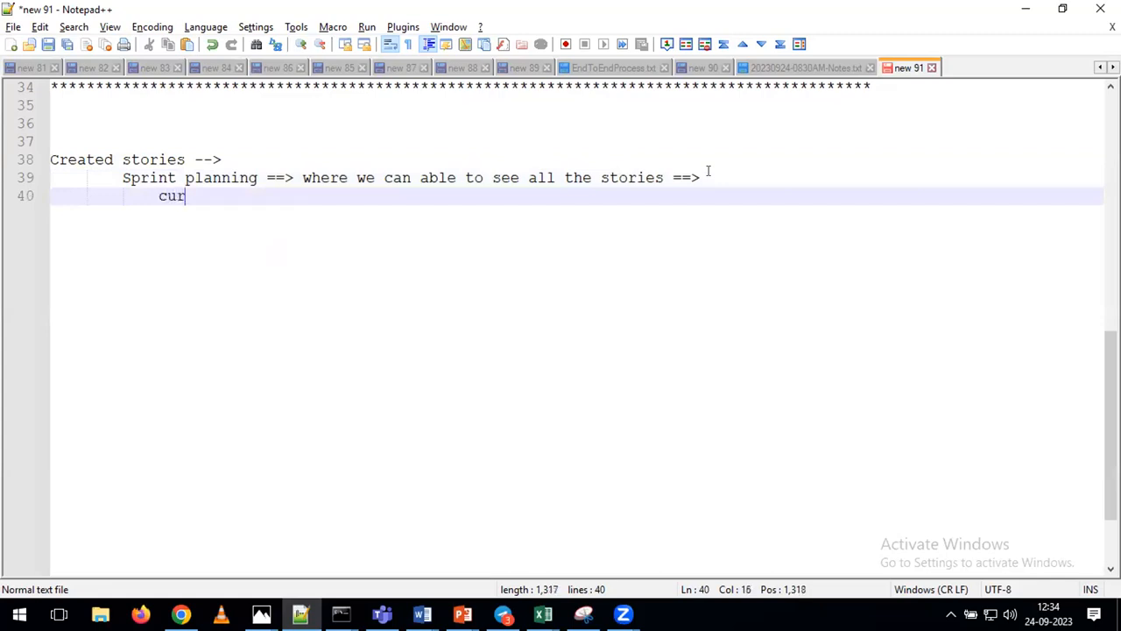
{"action": "key", "text": "Return"}
{"action": "key", "text": "BackSpace"}
{"action": "key", "text": "BackSpace"}
{"action": "key", "text": "BackSpace"}
{"action": "key", "text": "BackSpace"}
{"action": "key", "text": "BackSpace"}
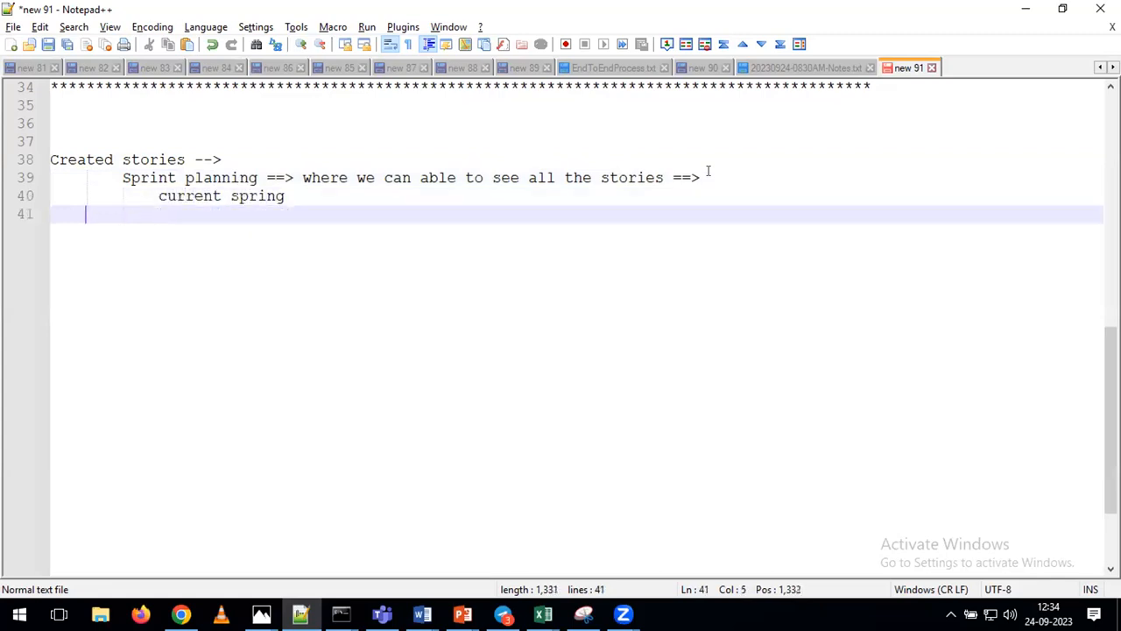
{"action": "type", "text": "t"}
{"action": "key", "text": "Return"}
{"action": "type", "text": "backg"}
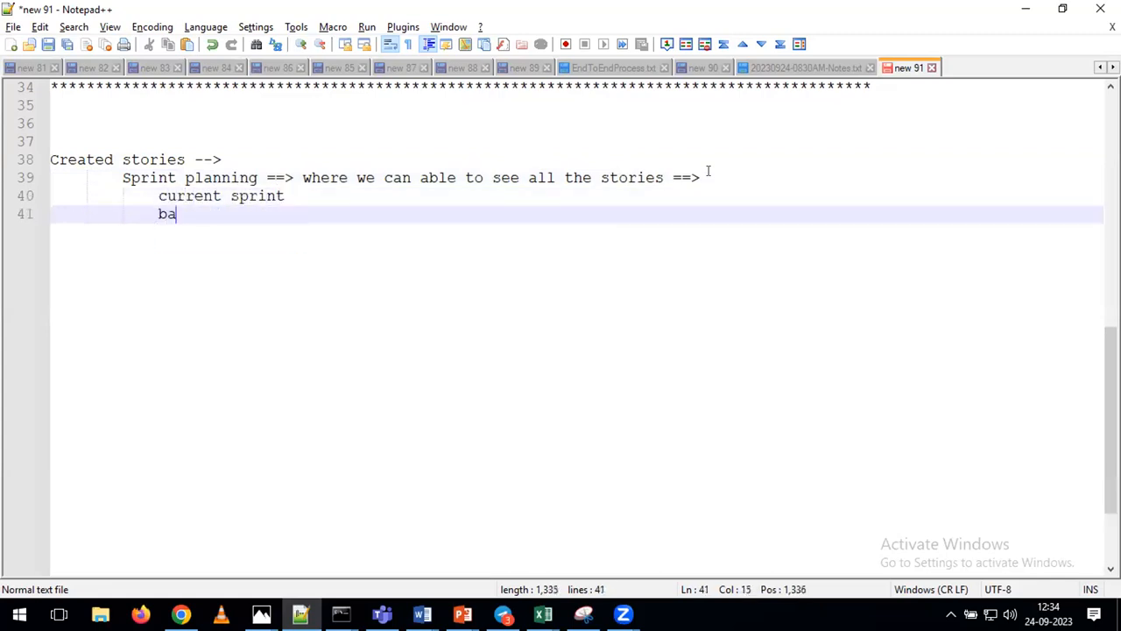
{"action": "key", "text": "BackSpace"}
{"action": "type", "text": "log"}
Copy the word "backlog" from the last line to the end of the Sprint planning line
{"action": "double_click", "coordinate": [191, 214]}
{"action": "key", "text": "ctrl+c"}
{"action": "left_click", "coordinate": [734, 172]}
{"action": "key", "text": "ctrl+v"}
{"action": "left_click", "coordinate": [738, 178], "text": "shift"}
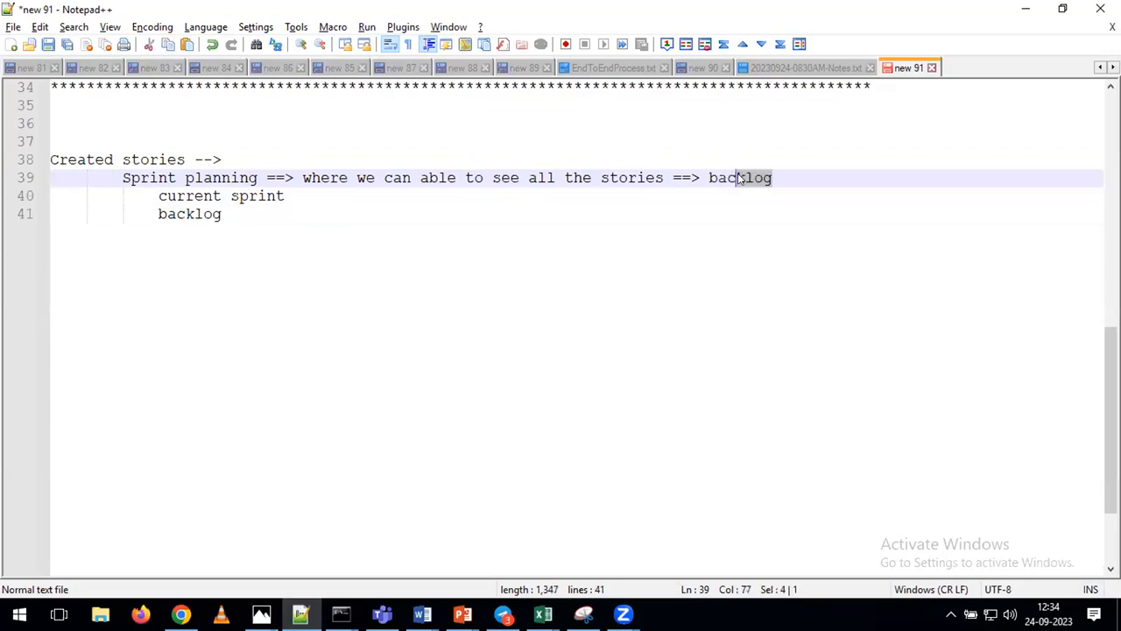
{"action": "key", "text": "alt+Tab"}
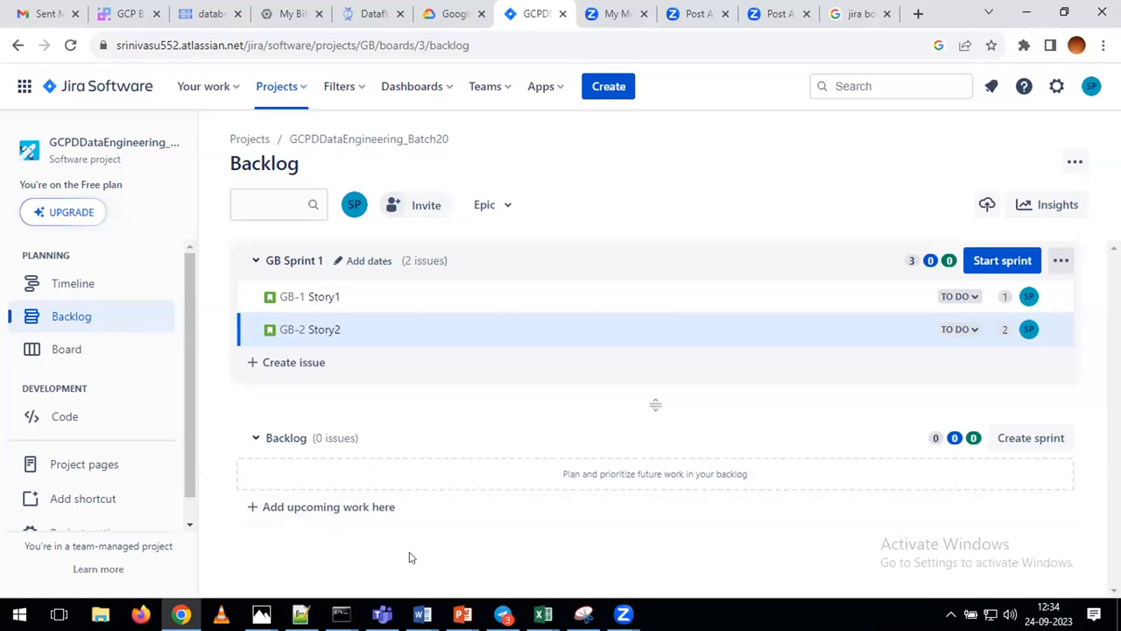
{"action": "key", "text": "alt+Tab"}
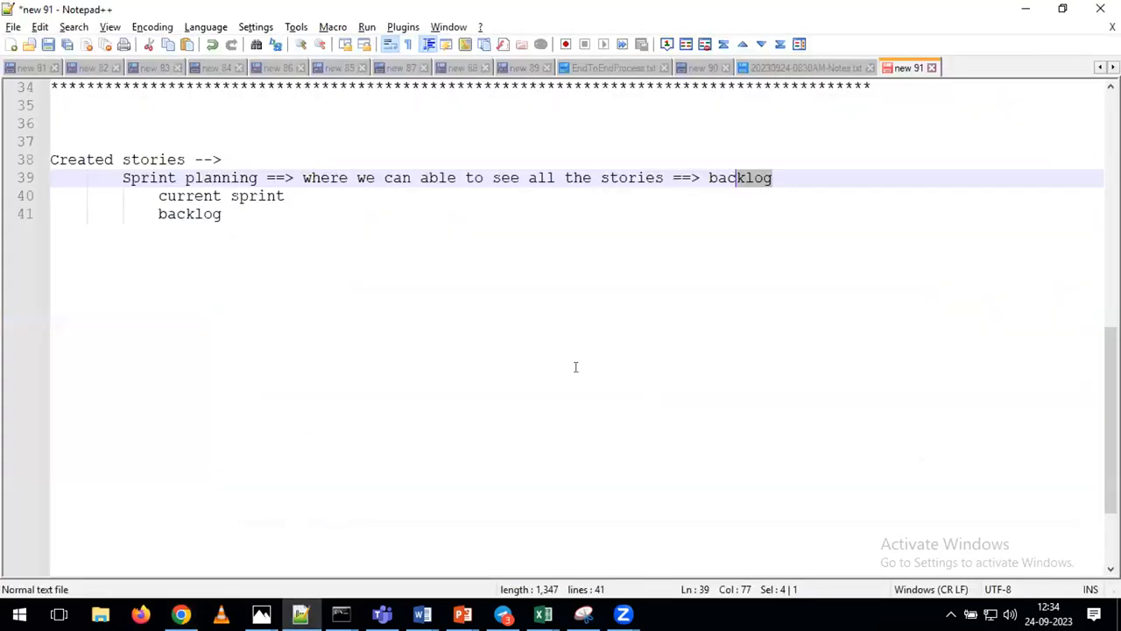
Add an unindented "Product owner:" line at the end of the notes, separated from the indented "backlog" line by a blank line
{"action": "left_click", "coordinate": [479, 298]}
{"action": "key", "text": "Return"}
{"action": "key", "text": "Return"}
{"action": "key", "text": "shift+Home"}
{"action": "type", "text": "Product "}
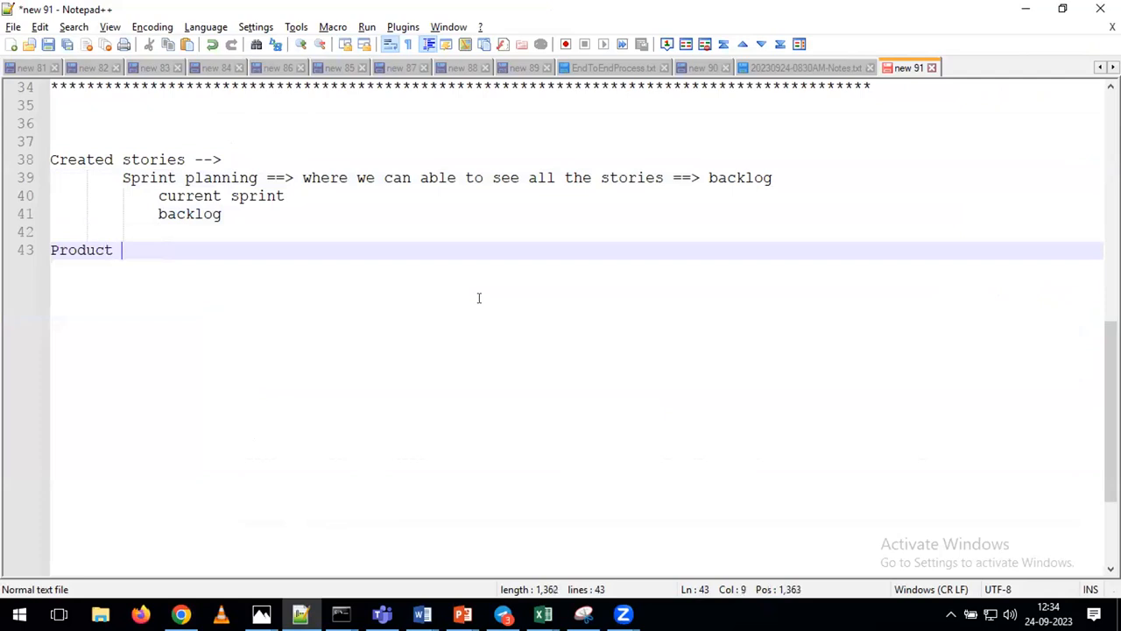
{"action": "type", "text": "owner:"}
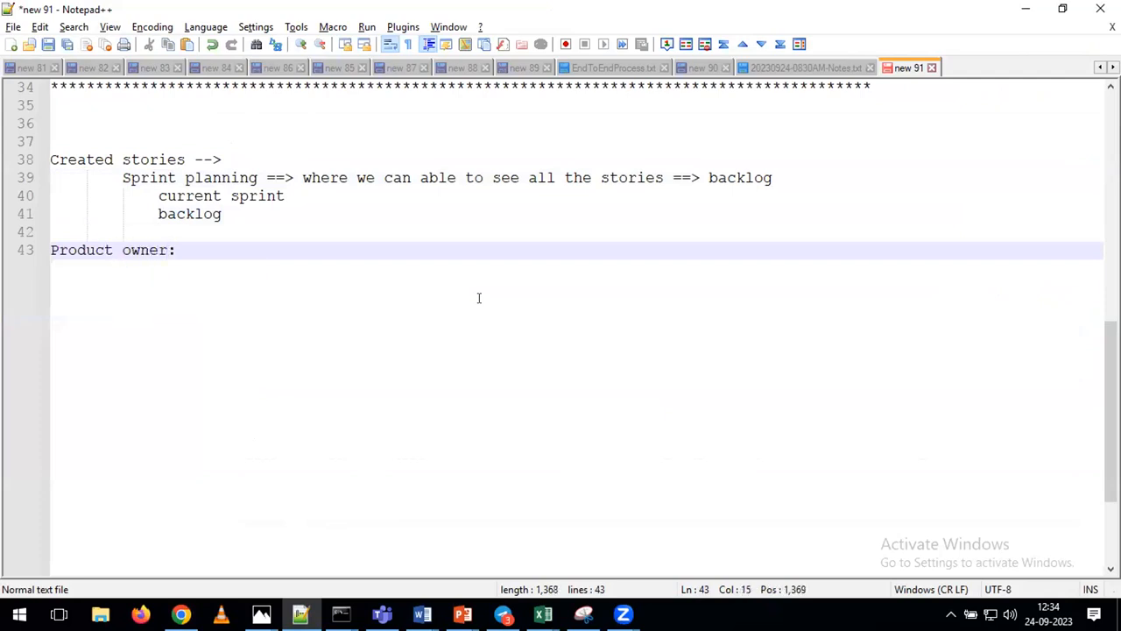
Glance at the Jira backlog, return to the Notepad++ notes and add the heading "Spring planning:" two lines below "Product owner:"
{"action": "key", "text": "alt+Tab"}
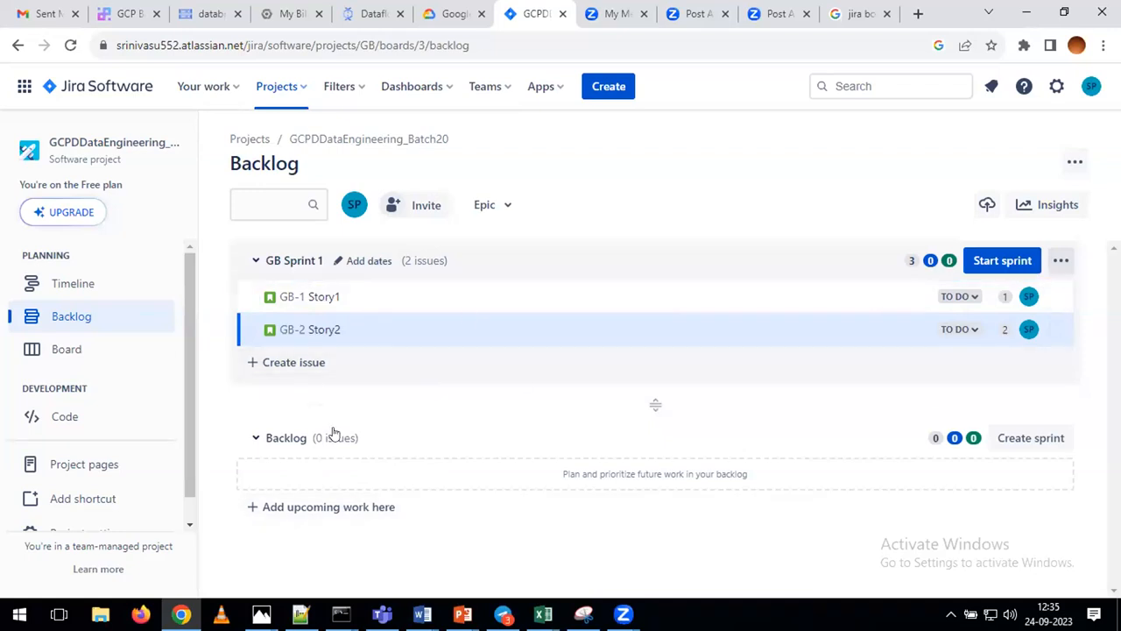
{"action": "key", "text": "alt+Tab"}
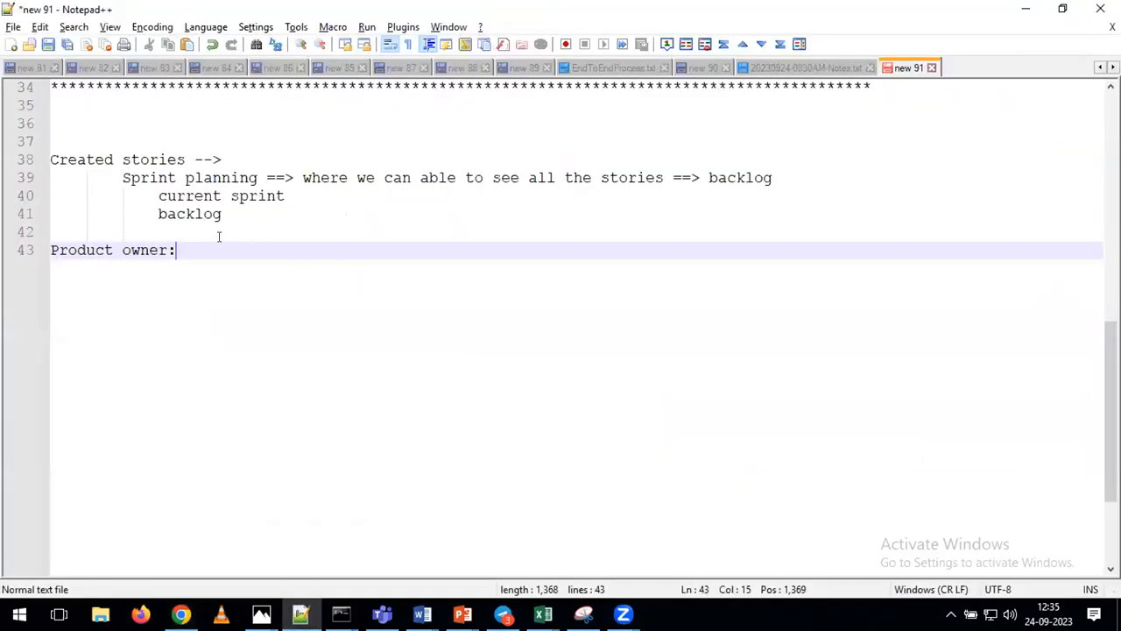
{"action": "key", "text": "Return"}
{"action": "key", "text": "Return"}
{"action": "type", "text": "Spr"}
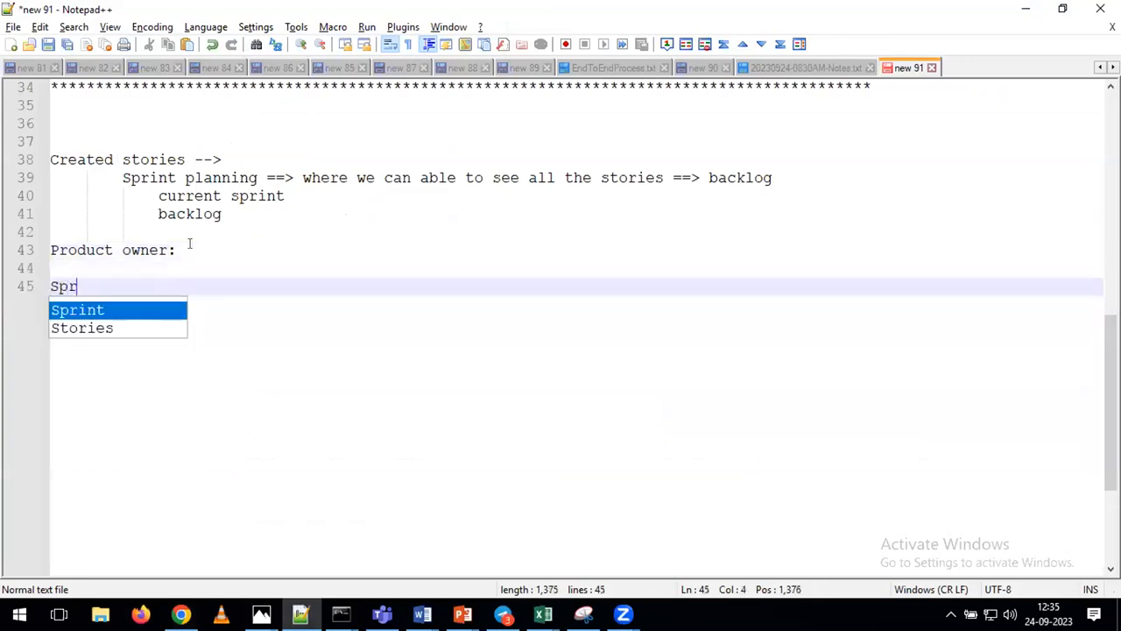
{"action": "type", "text": "ing planning:"}
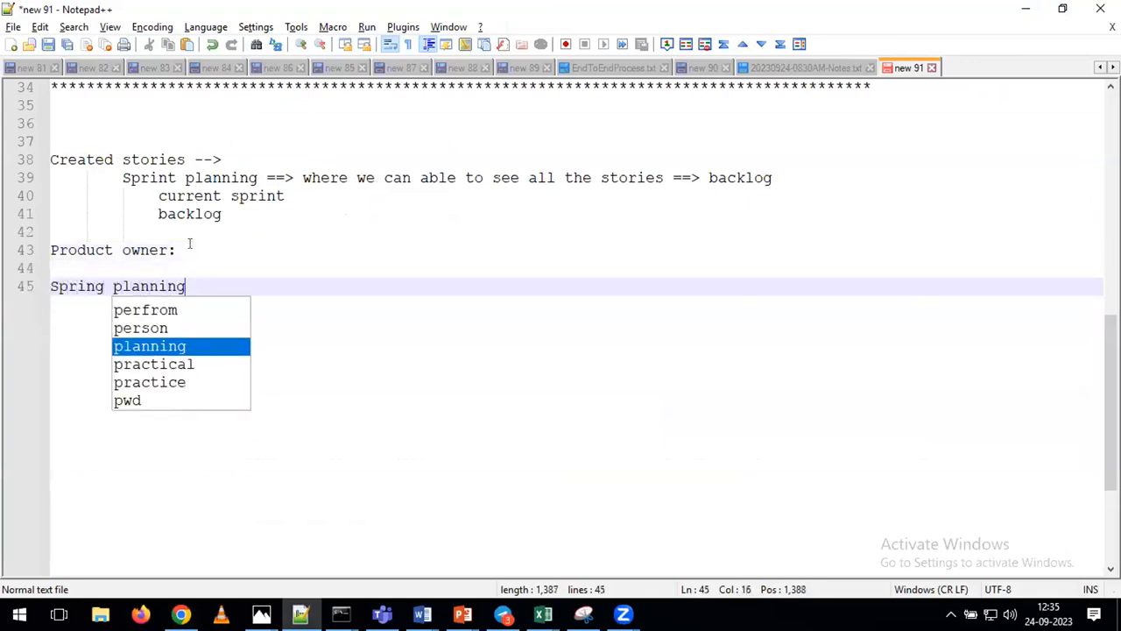
Under "Spring planning:", add the indented item "1. will move stories from backlog to current sprint"
{"action": "key", "text": "Return"}
{"action": "key", "text": "Tab"}
{"action": "type", "text": "1. wi"}
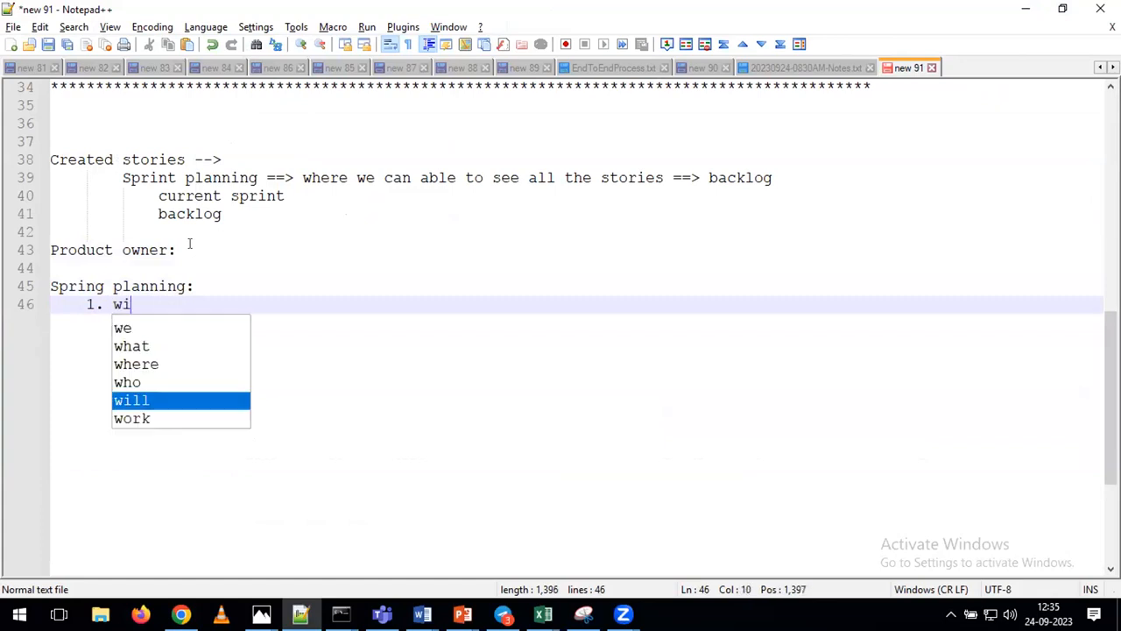
{"action": "type", "text": "ll move storyies f"}
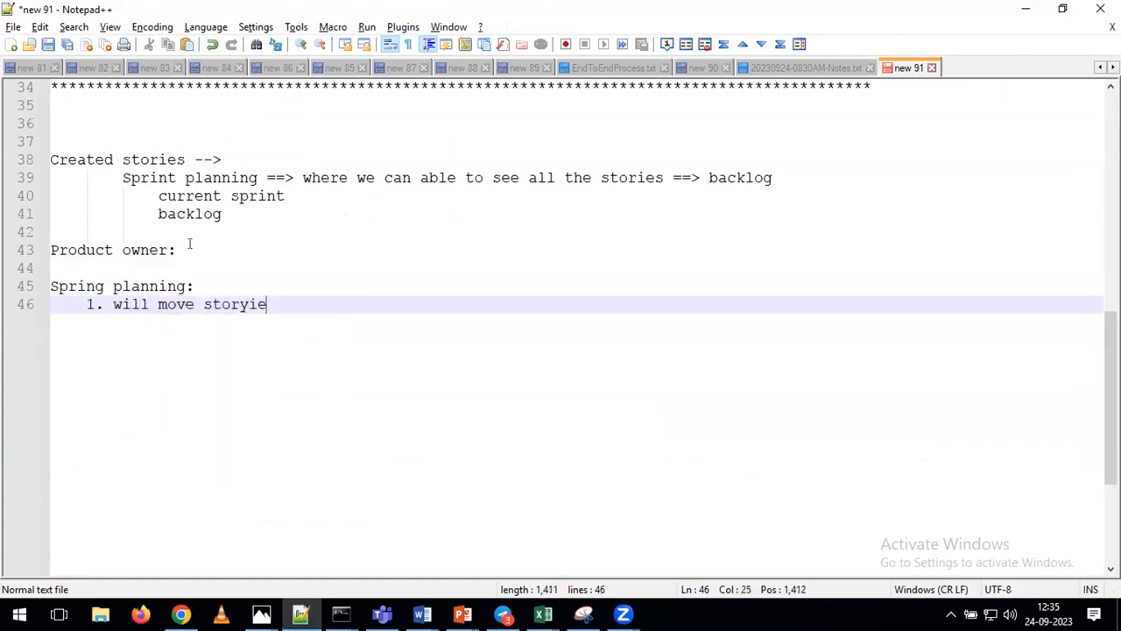
{"action": "key", "text": "BackSpace"}
{"action": "key", "text": "BackSpace"}
{"action": "key", "text": "BackSpace"}
{"action": "key", "text": "BackSpace"}
{"action": "key", "text": "BackSpace"}
{"action": "key", "text": "BackSpace"}
{"action": "type", "text": "ies from back"}
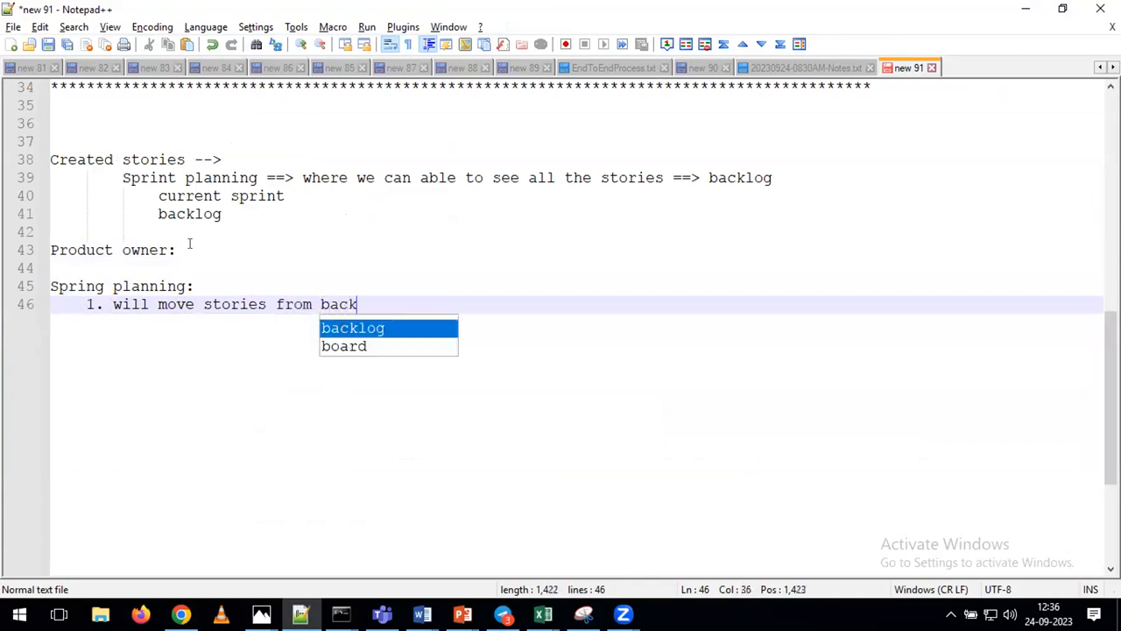
{"action": "type", "text": "log to current sprint"}
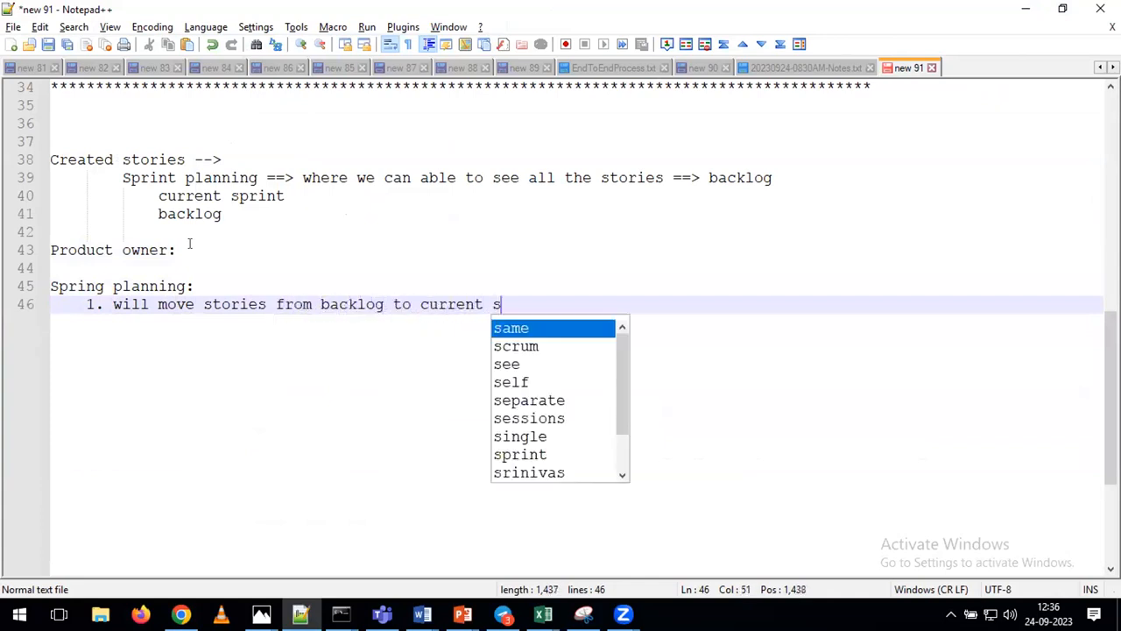
{"action": "key", "text": "Return"}
Add the second indented item "2. we need to sepcify story points for each and every story" below item 1
{"action": "key", "text": "Return"}
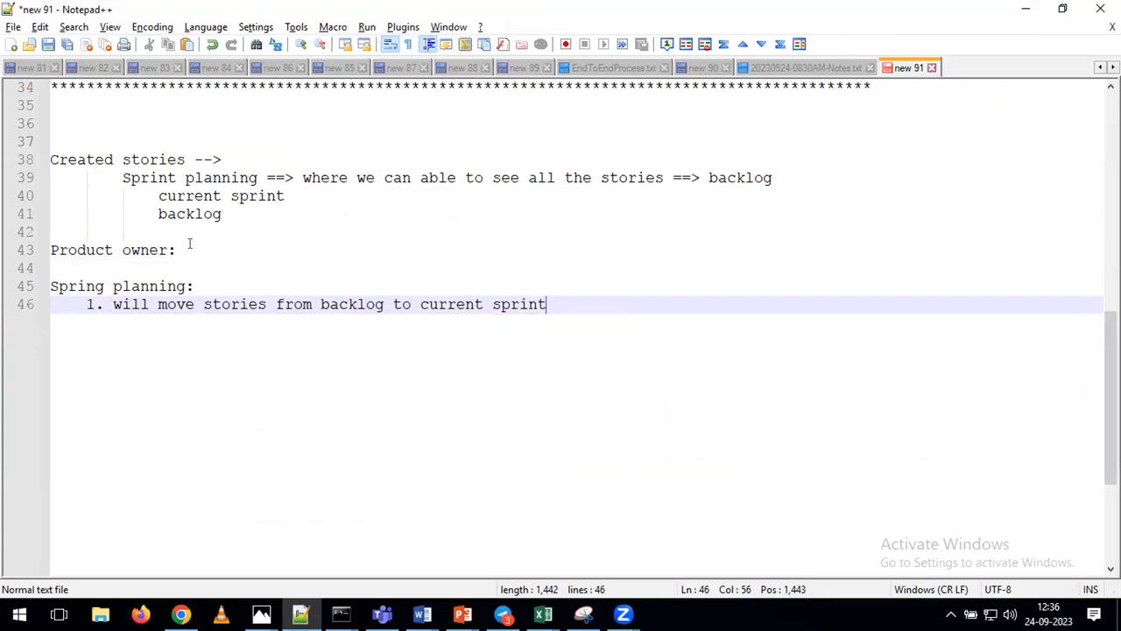
{"action": "type", "text": "2."}
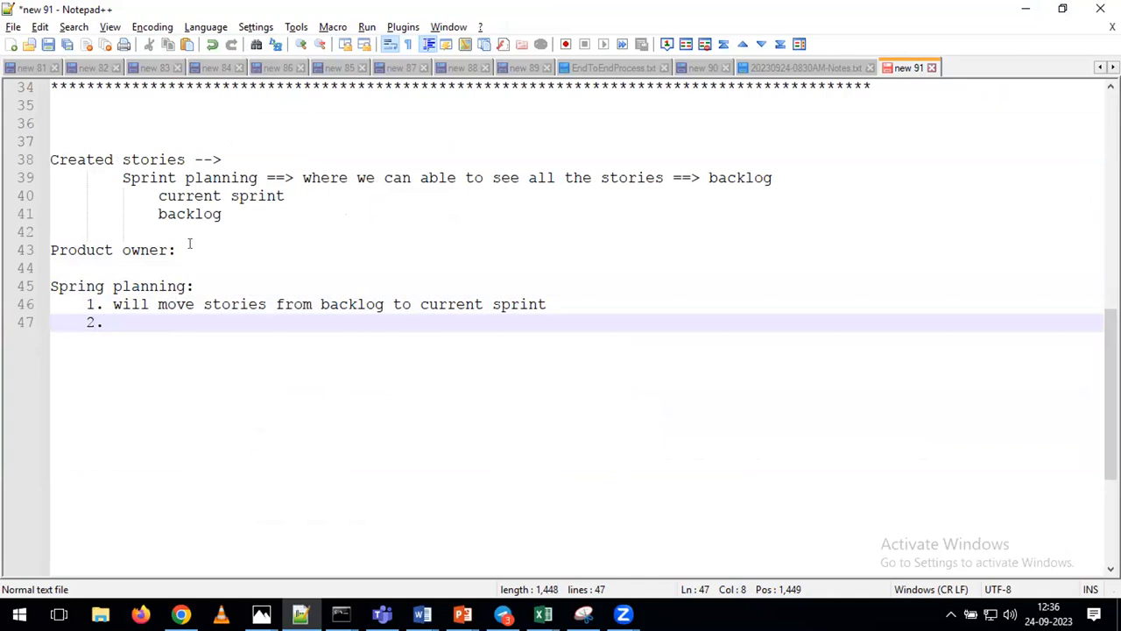
{"action": "type", "text": "we need to "}
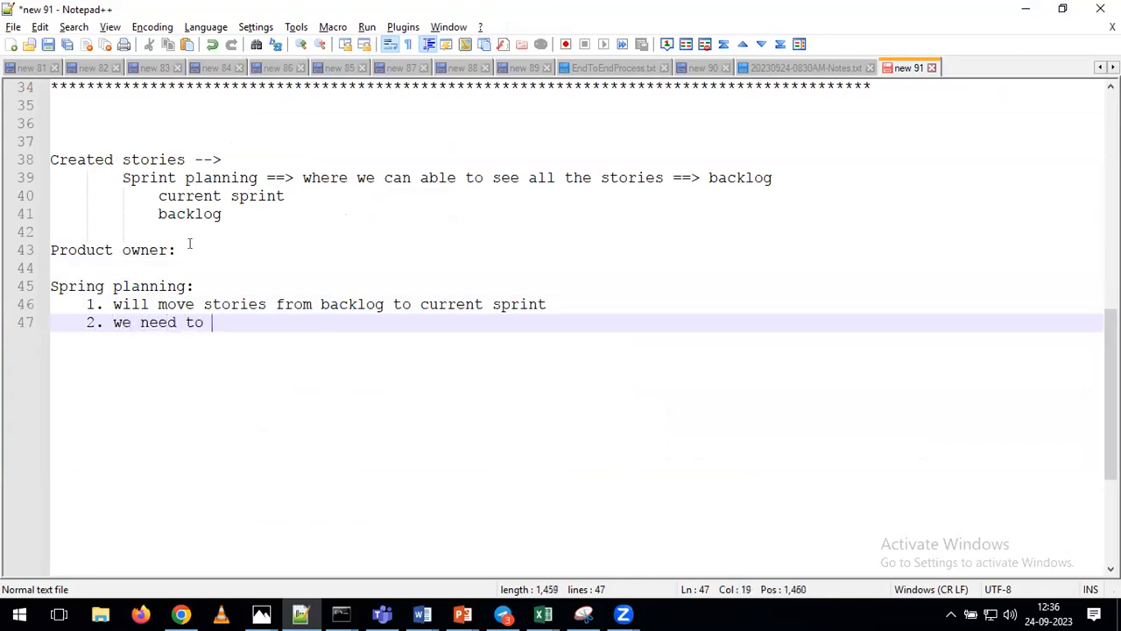
{"action": "type", "text": "sepcify st"}
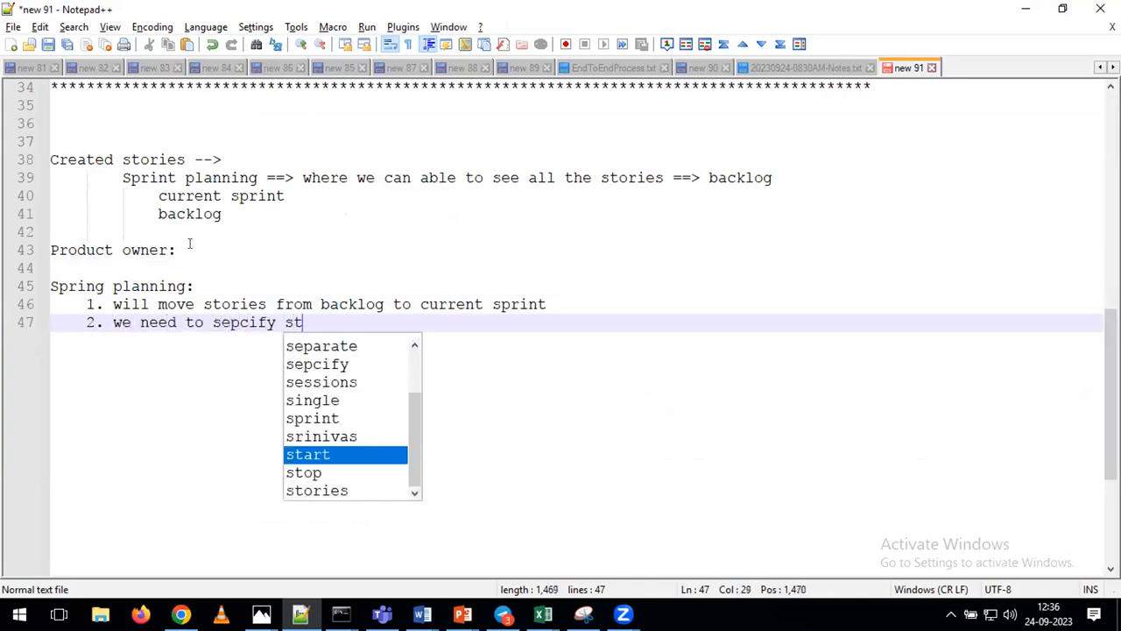
{"action": "type", "text": "ory points for "}
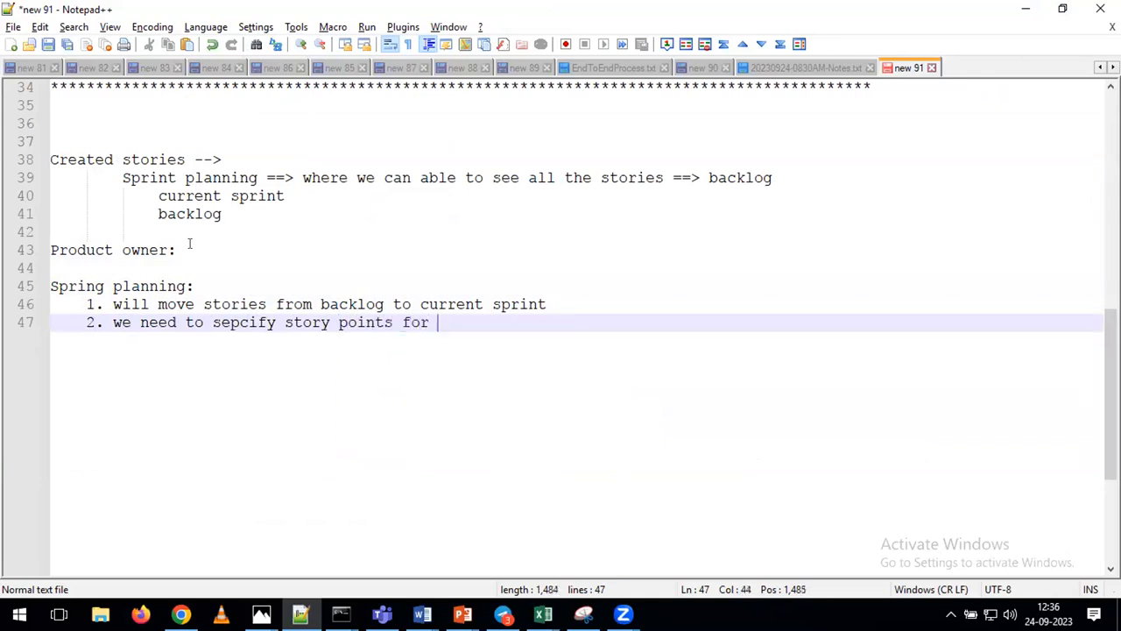
{"action": "type", "text": "each and every story"}
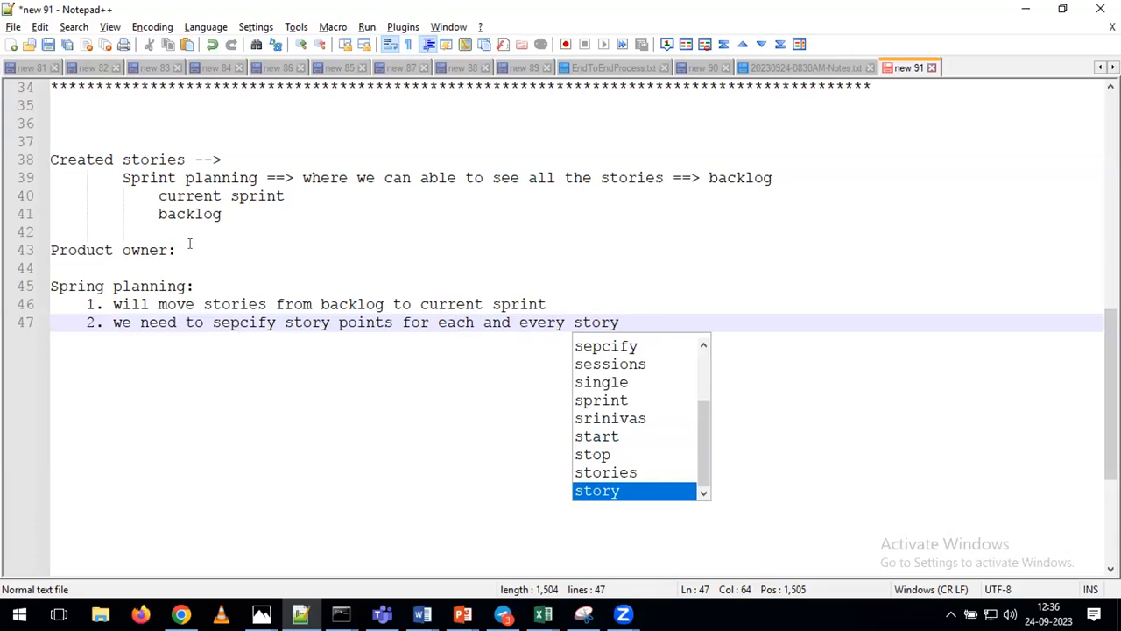
Add the indented line "As a team we need to take collective decission to finlize story points" under item 2 of Spring planning
{"action": "key", "text": "Escape"}
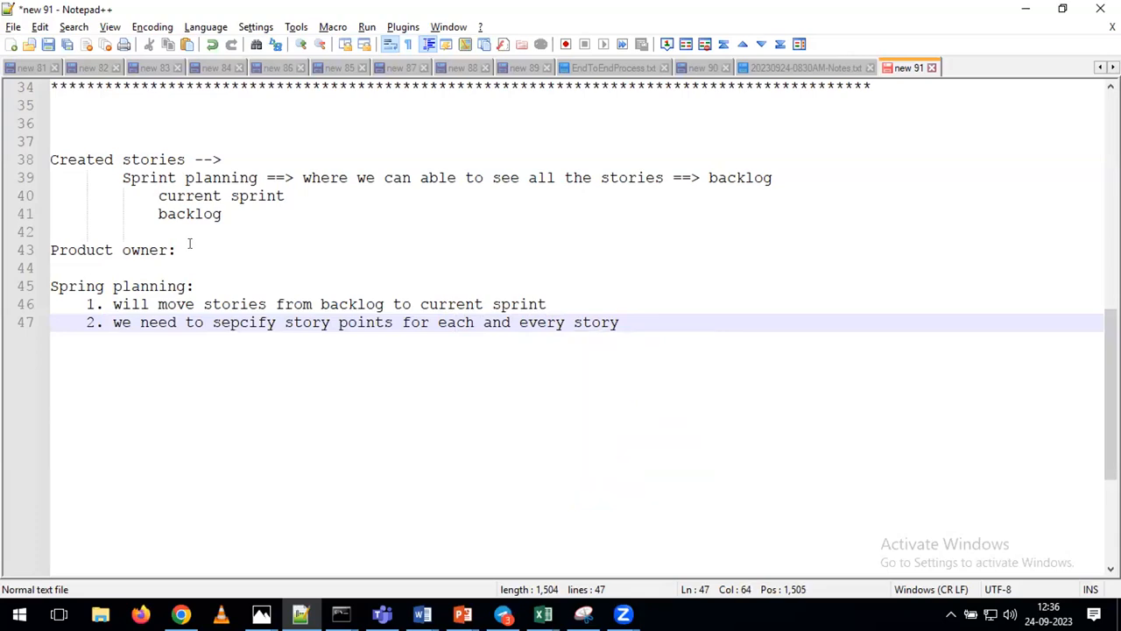
{"action": "key", "text": "Return"}
{"action": "key", "text": "Tab"}
{"action": "type", "text": "A"}
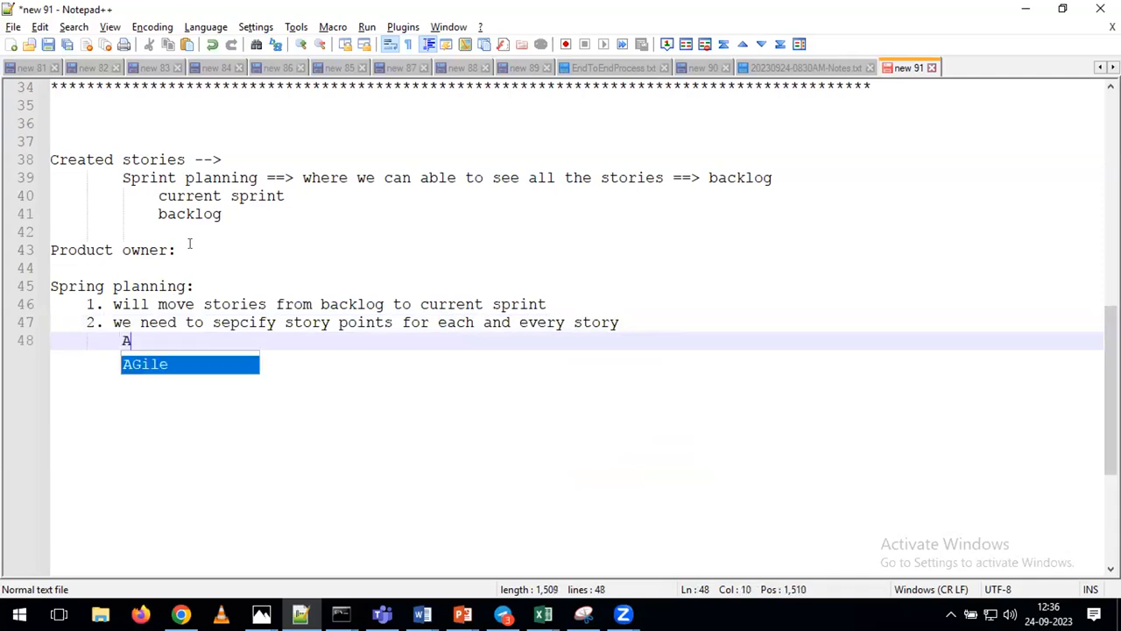
{"action": "type", "text": "s a team we ne"}
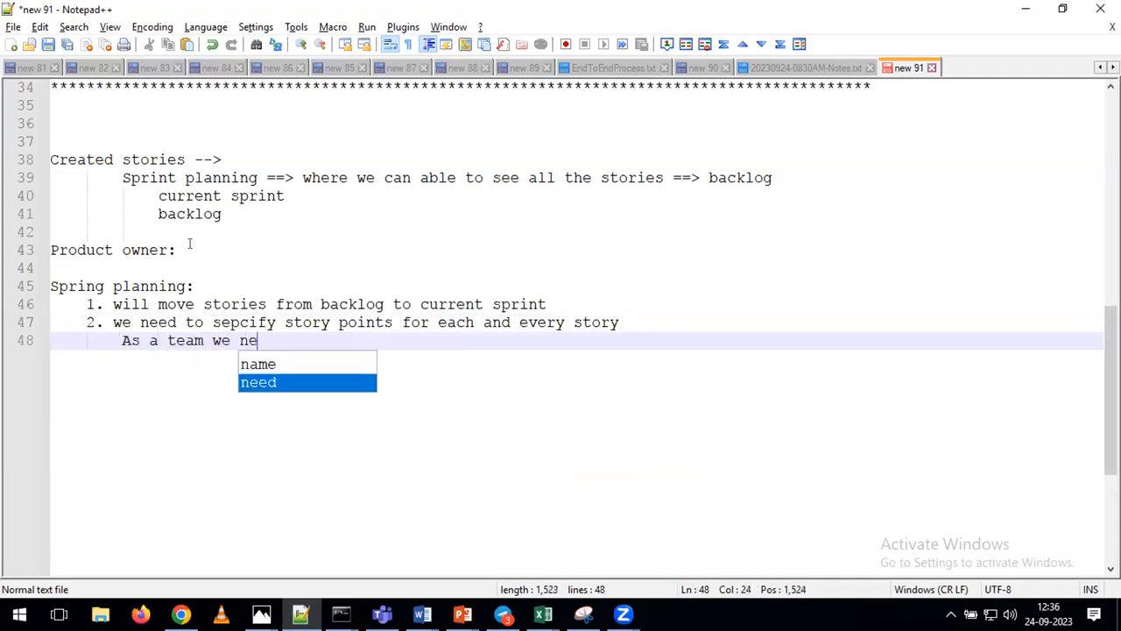
{"action": "type", "text": "ed to take colle"}
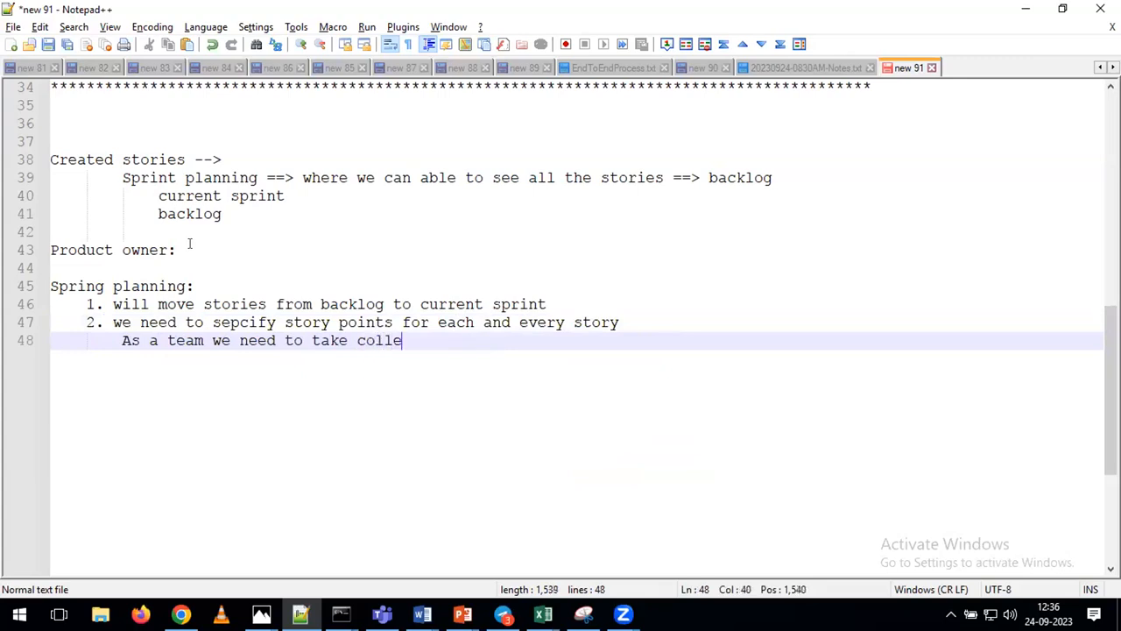
{"action": "type", "text": "ctive decissi"}
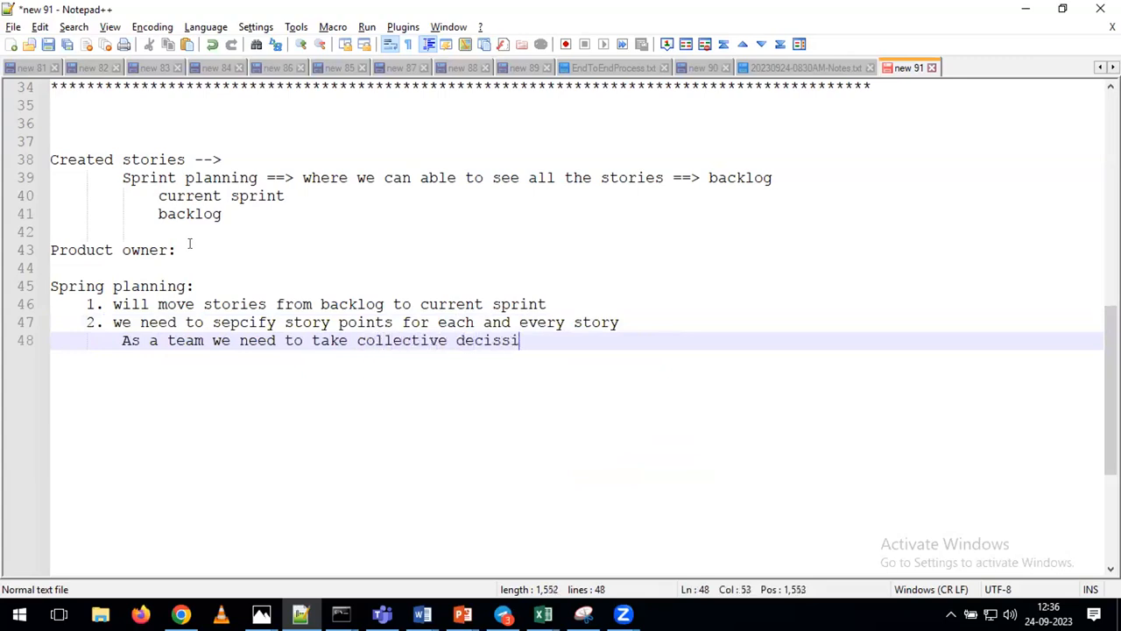
{"action": "type", "text": "on to finlize "}
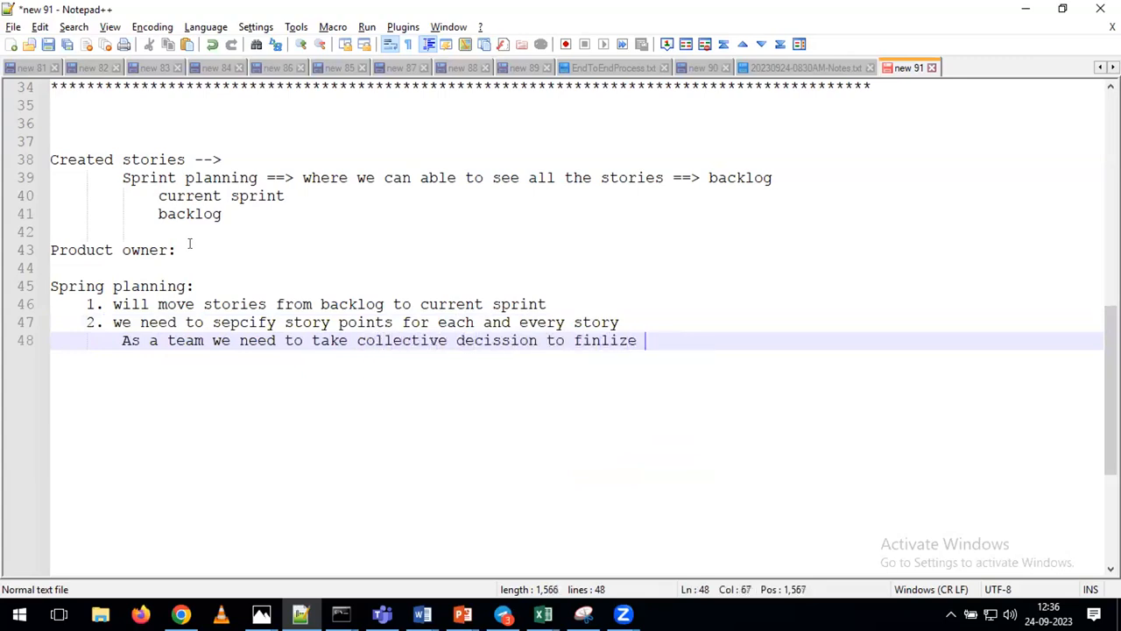
{"action": "type", "text": "story points"}
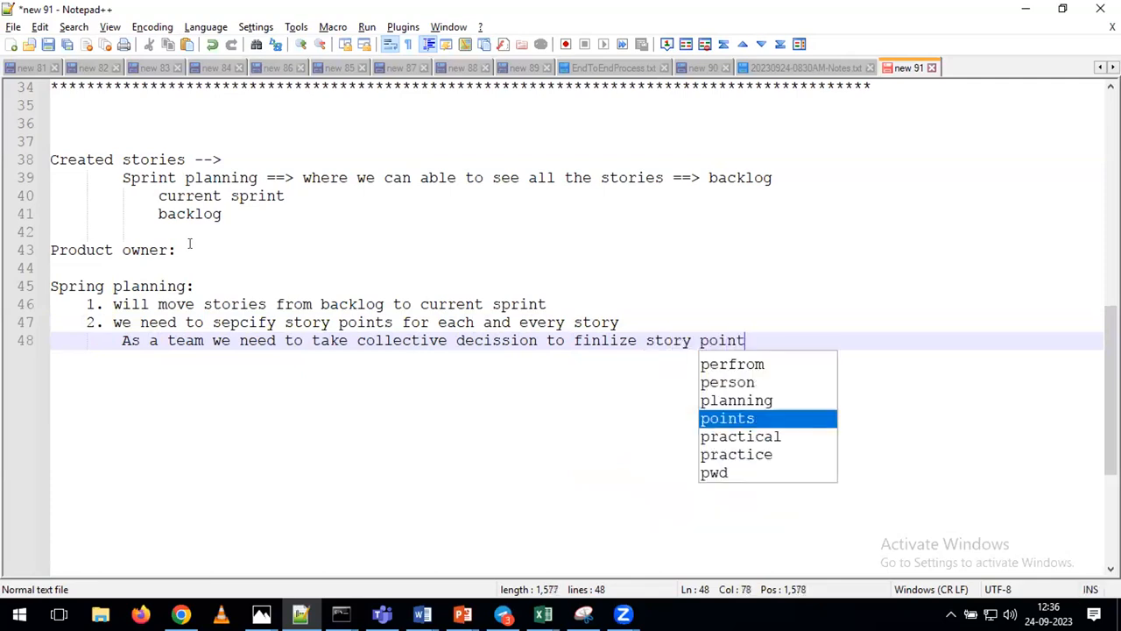
{"action": "key", "text": "Return"}
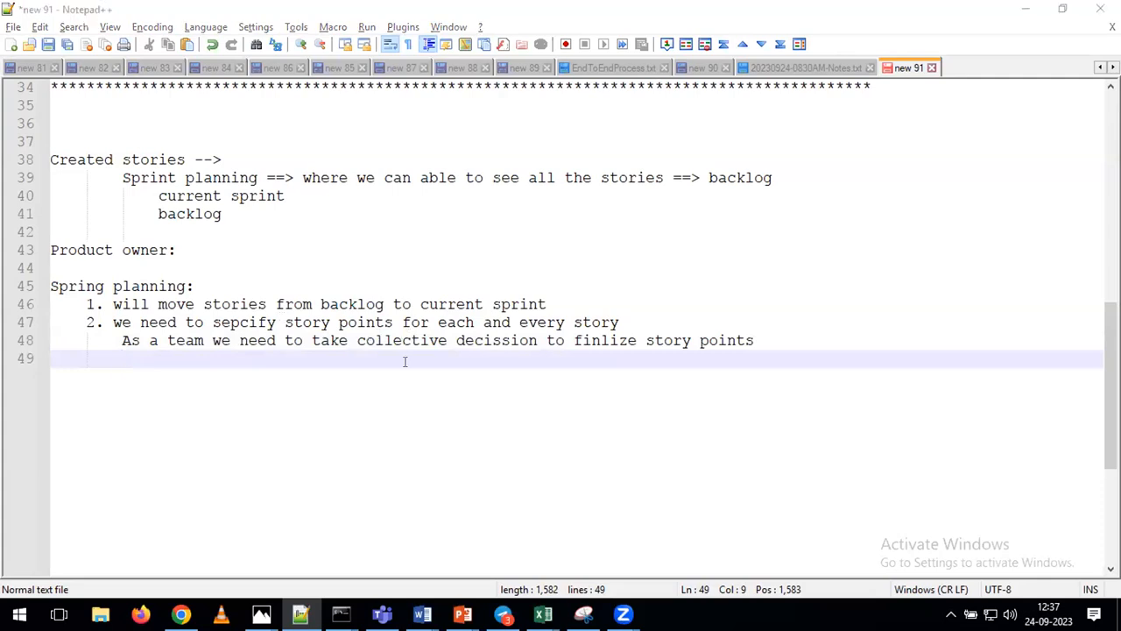
Check the sprint backlog in Jira, and add "3. Assign the stories" to the Spring planning list in the Notepad++ notes
{"action": "key", "text": "alt+Tab"}
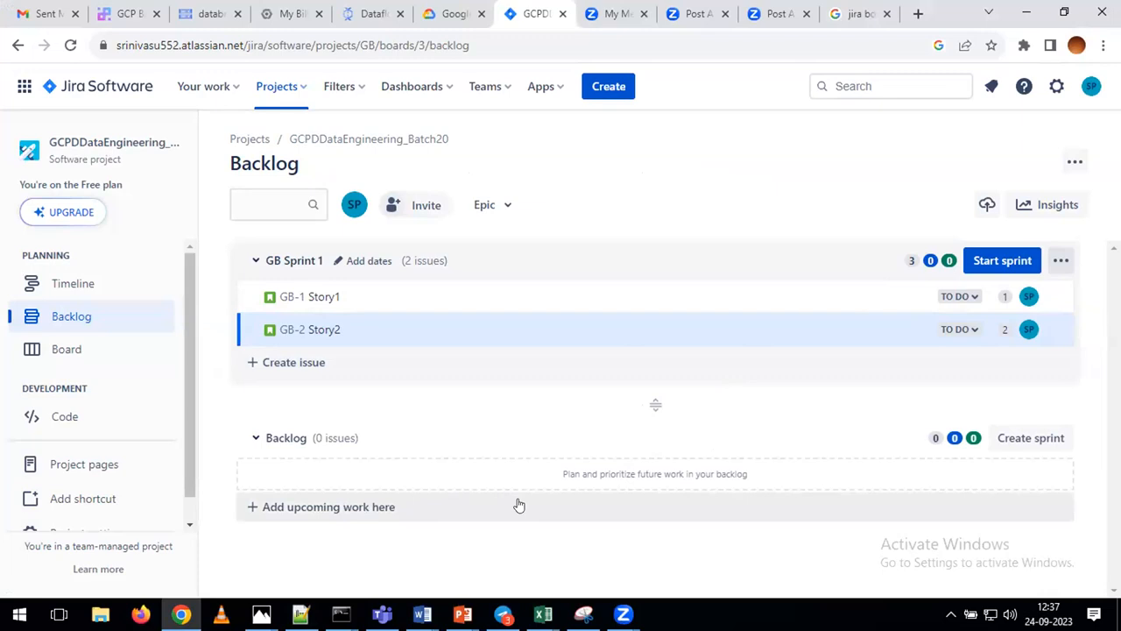
{"action": "key", "text": "alt+Tab"}
{"action": "key", "text": "BackSpace"}
{"action": "type", "text": "3."}
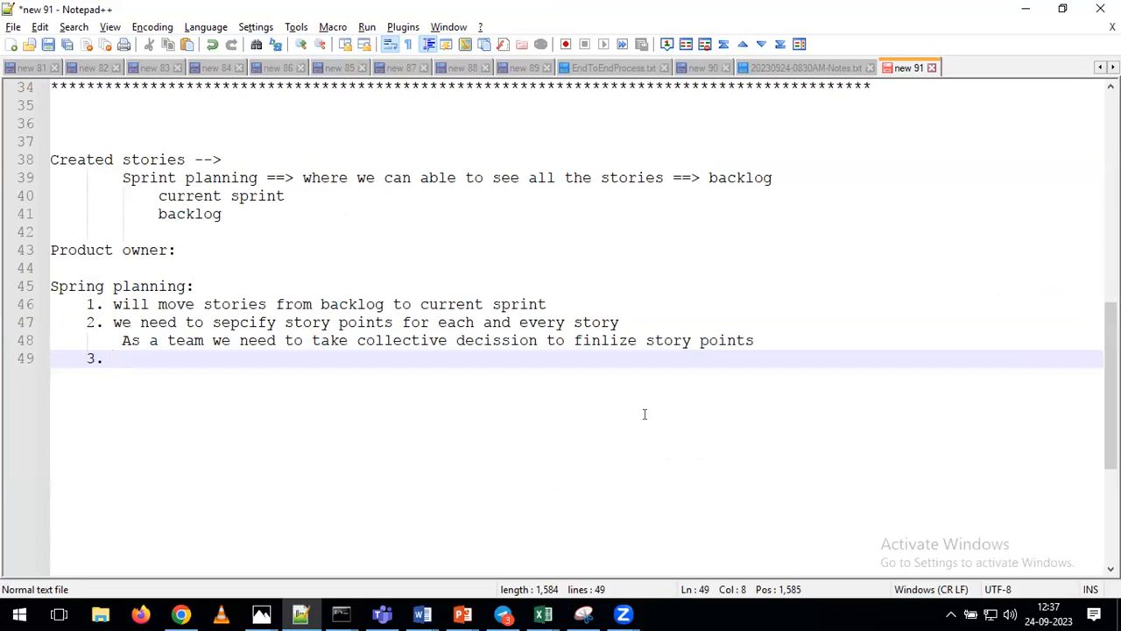
{"action": "type", "text": "Assig"}
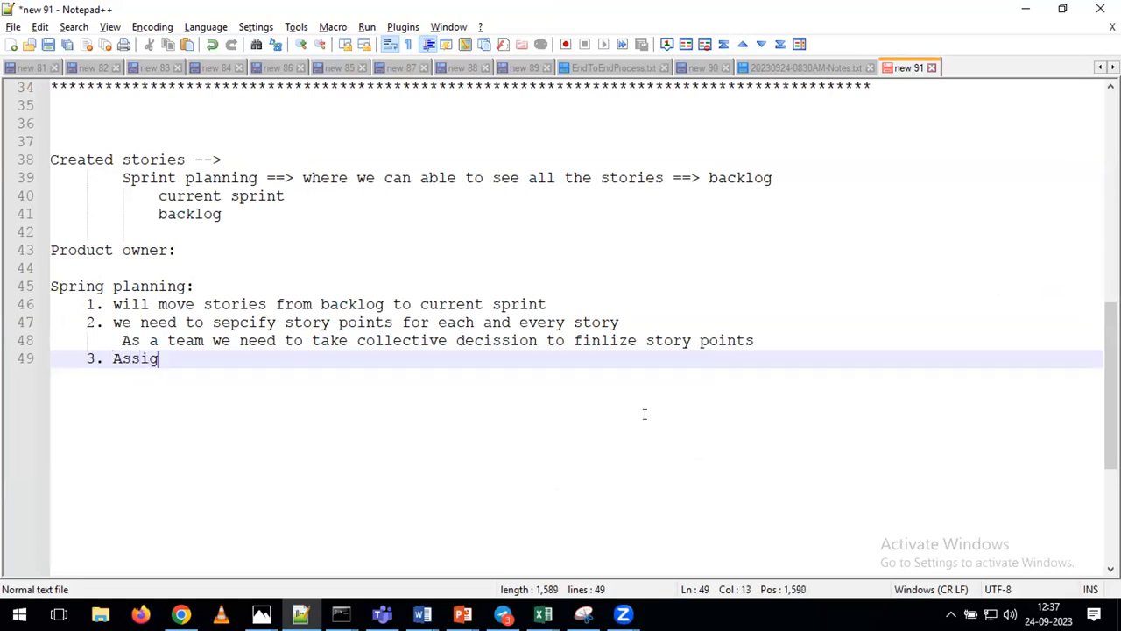
{"action": "type", "text": "n the stories"}
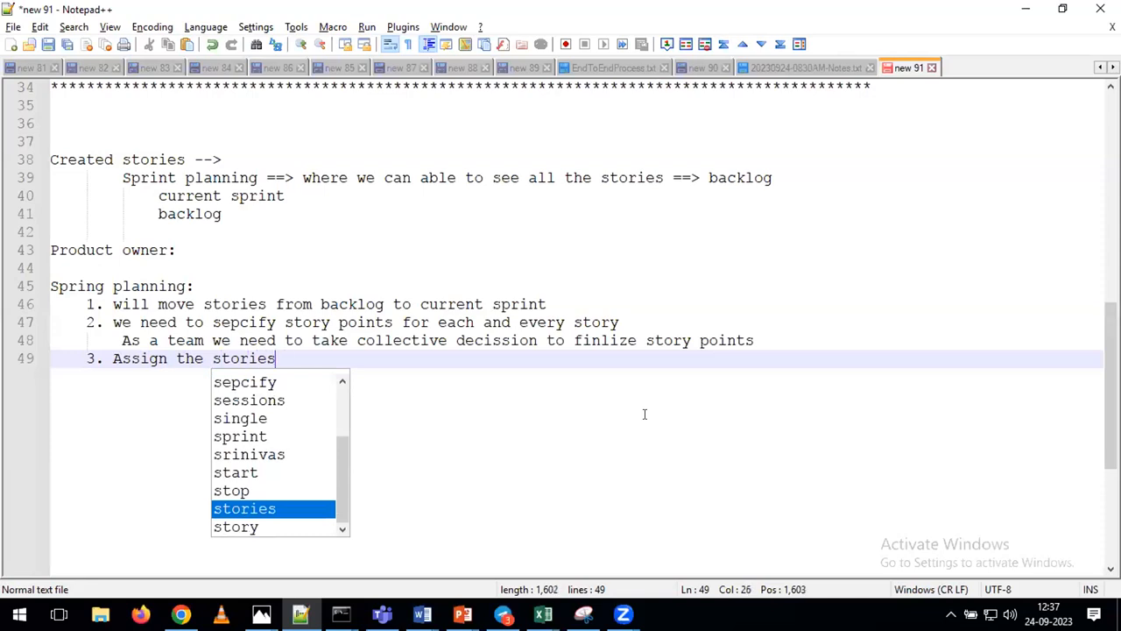
{"action": "key", "text": "Return"}
{"action": "key", "text": "Tab"}
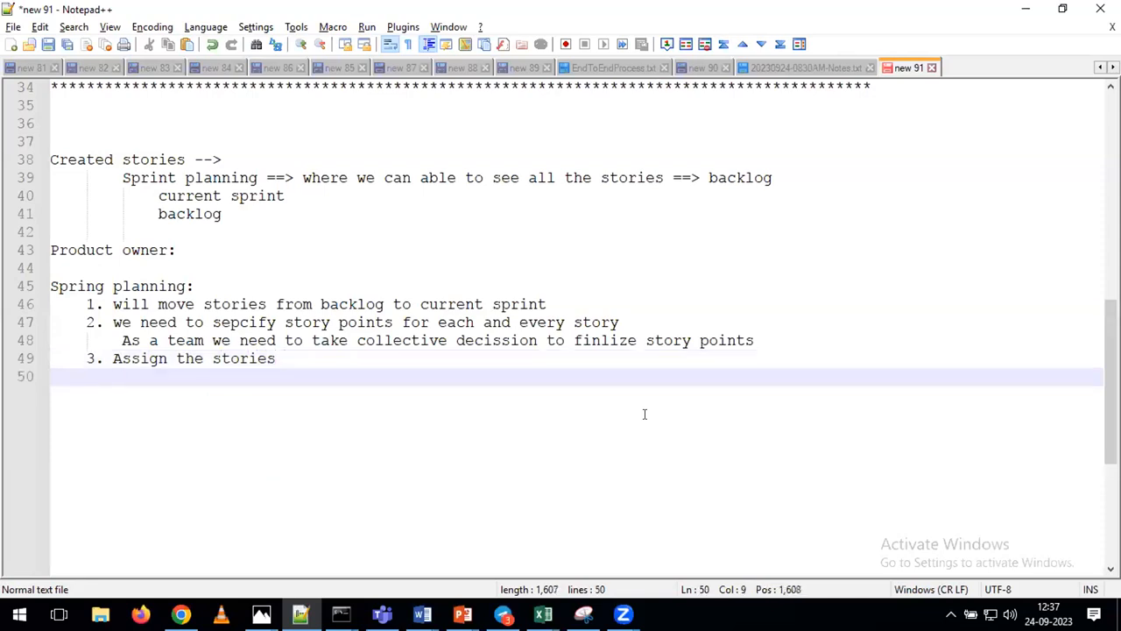
Add the indented sub-item "1. As a team member you yourself can able to pick the stories" under item 3
{"action": "type", "text": "1. Team"}
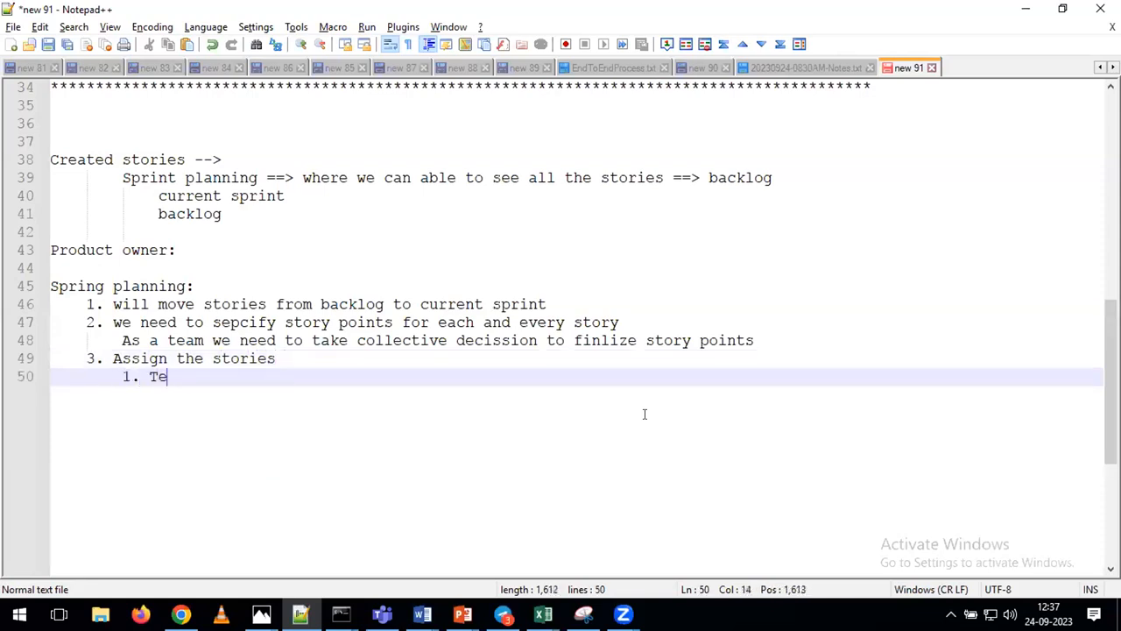
{"action": "key", "text": "BackSpace"}
{"action": "key", "text": "BackSpace"}
{"action": "key", "text": "BackSpace"}
{"action": "key", "text": "BackSpace"}
{"action": "key", "text": "BackSpace"}
{"action": "type", "text": "As a team m"}
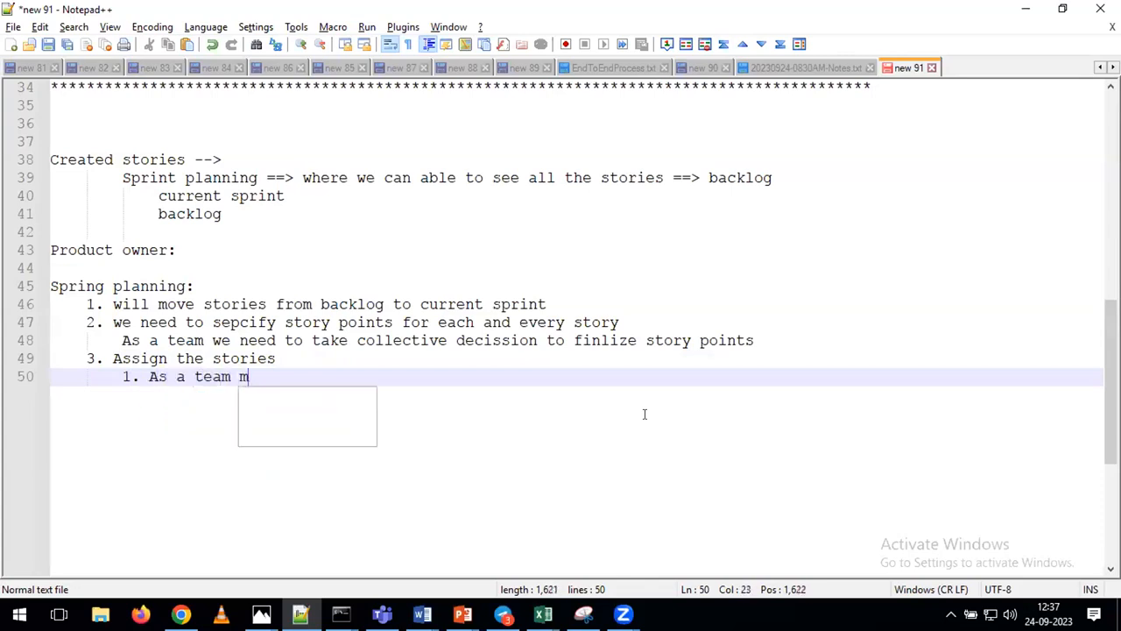
{"action": "type", "text": "emer"}
{"action": "key", "text": "BackSpace"}
{"action": "key", "text": "BackSpace"}
{"action": "type", "text": "ber you yourself"}
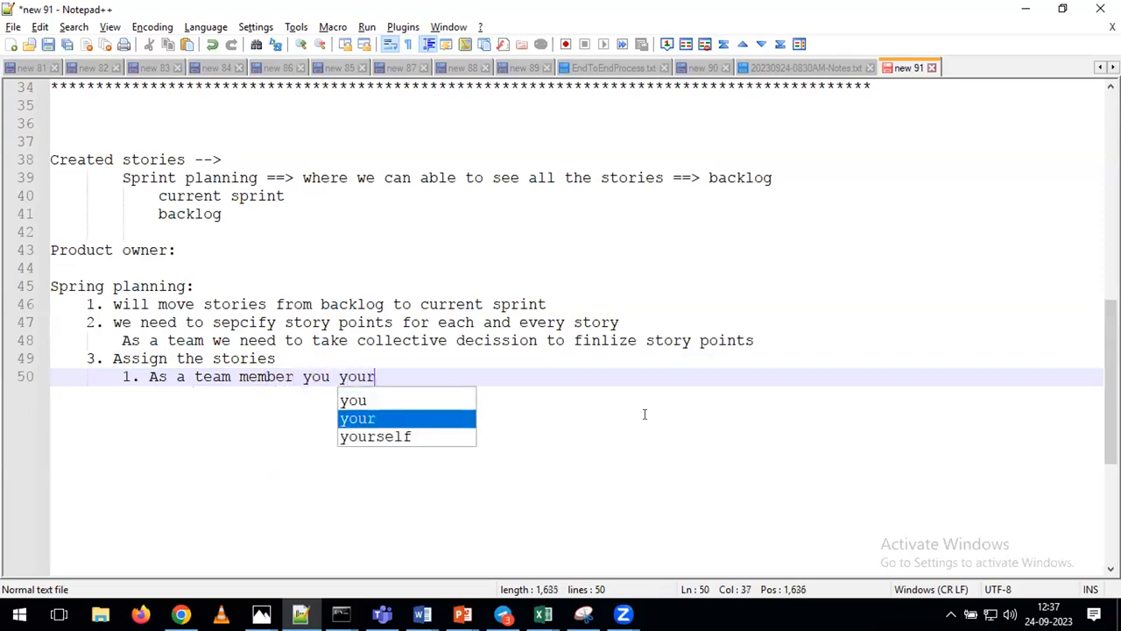
{"action": "key", "text": "BackSpace"}
{"action": "type", "text": "lf can a"}
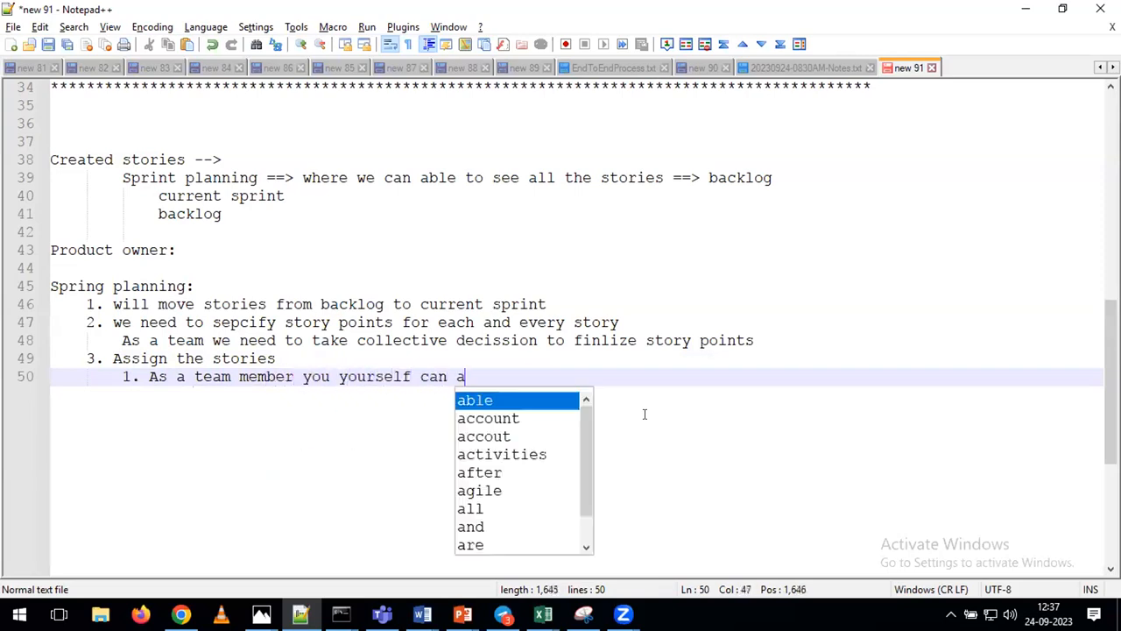
{"action": "type", "text": "ble to pick the stories"}
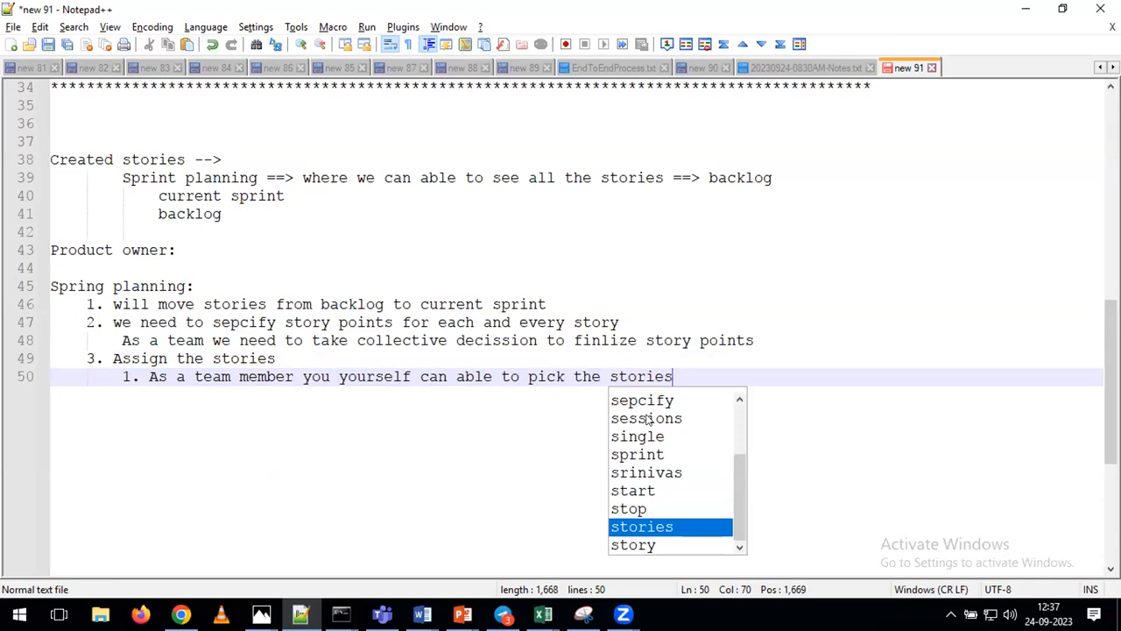
{"action": "key", "text": "Return"}
{"action": "key", "text": "Return"}
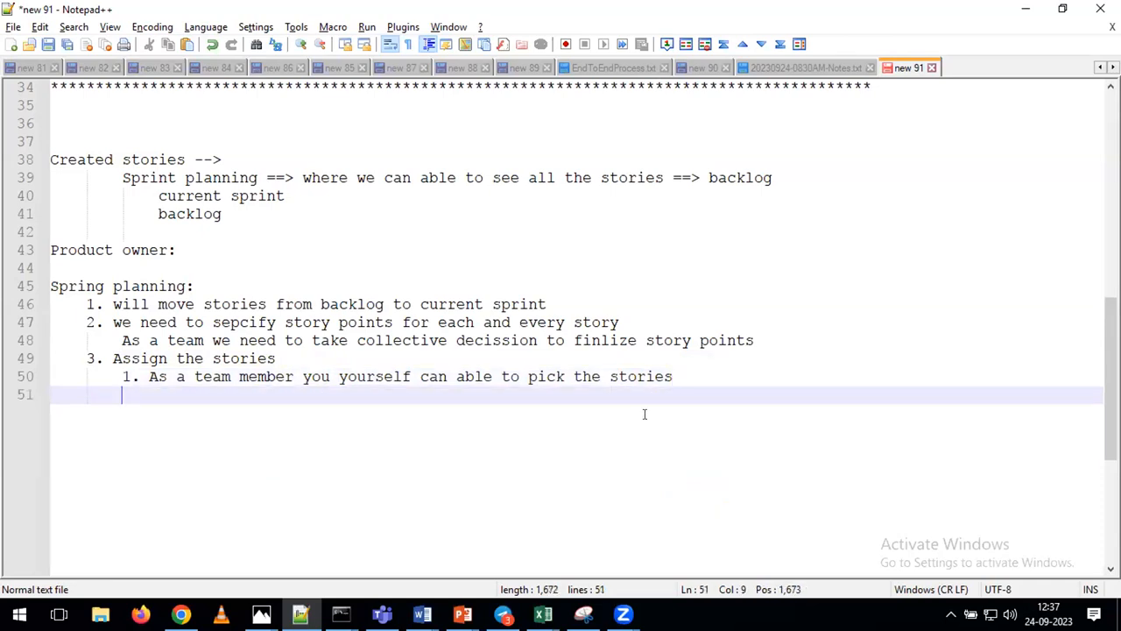
Write the lines "last 5 springs onwards you are wokring databricks tasks" and "task - bigquery" below the team member sub-item
{"action": "type", "text": "last 5 "}
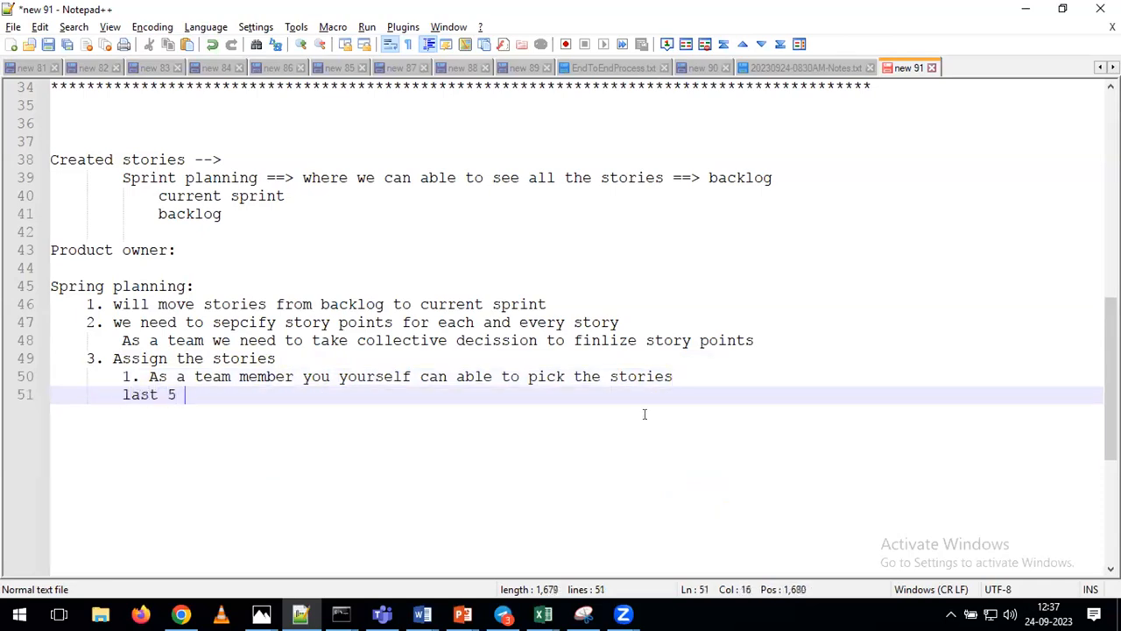
{"action": "type", "text": "springs onwards "}
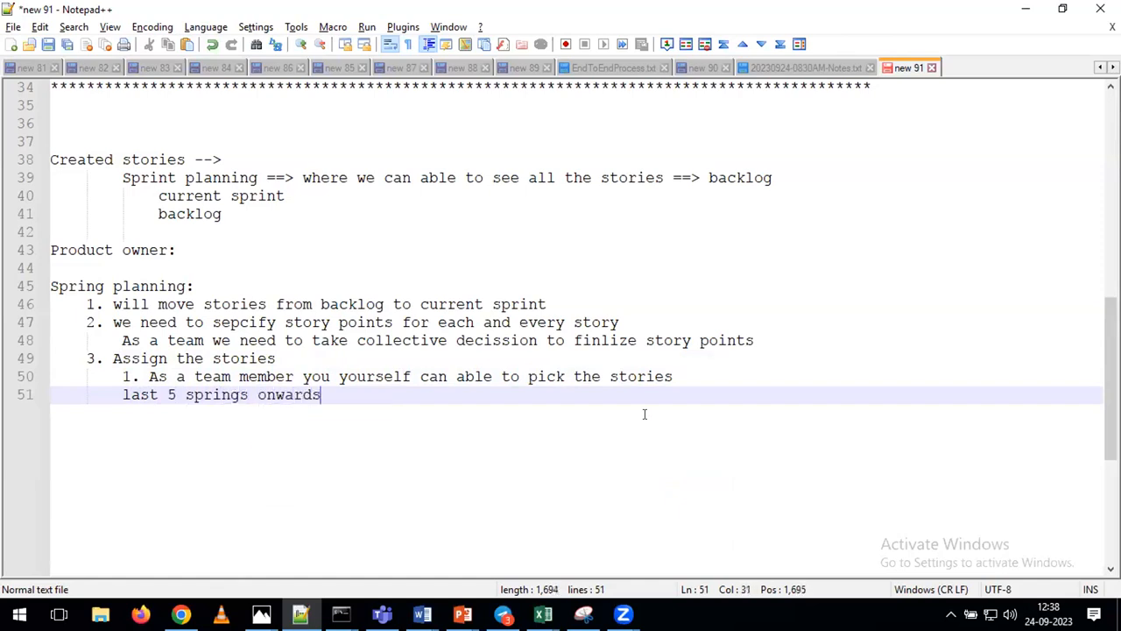
{"action": "type", "text": "you are wo"}
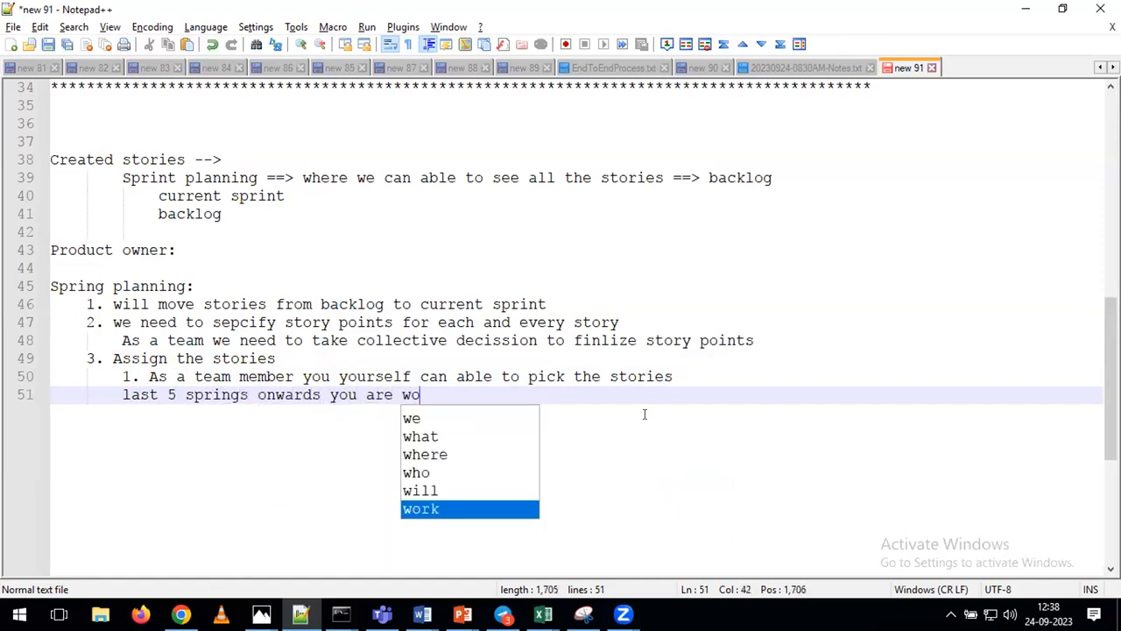
{"action": "type", "text": "kring databric"}
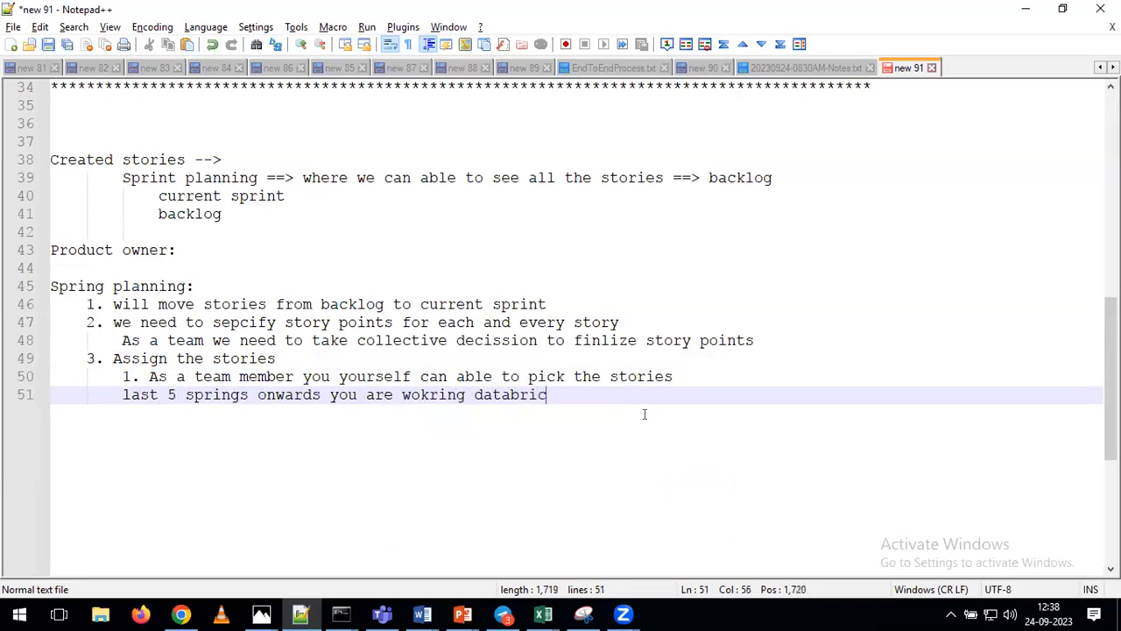
{"action": "type", "text": "ks tasks"}
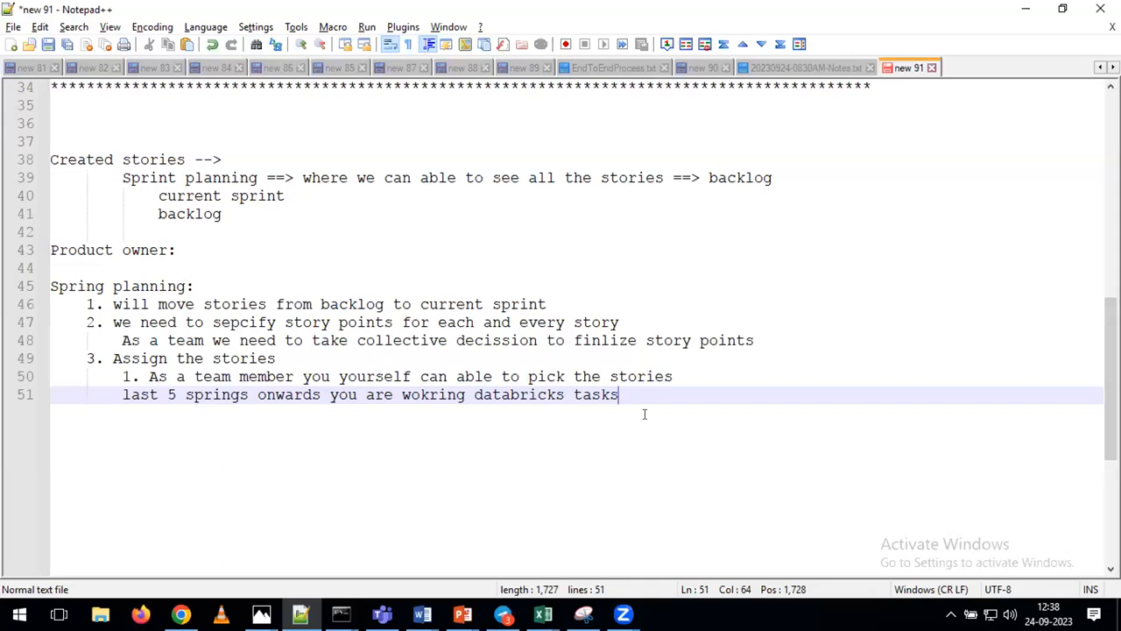
{"action": "key", "text": "Return"}
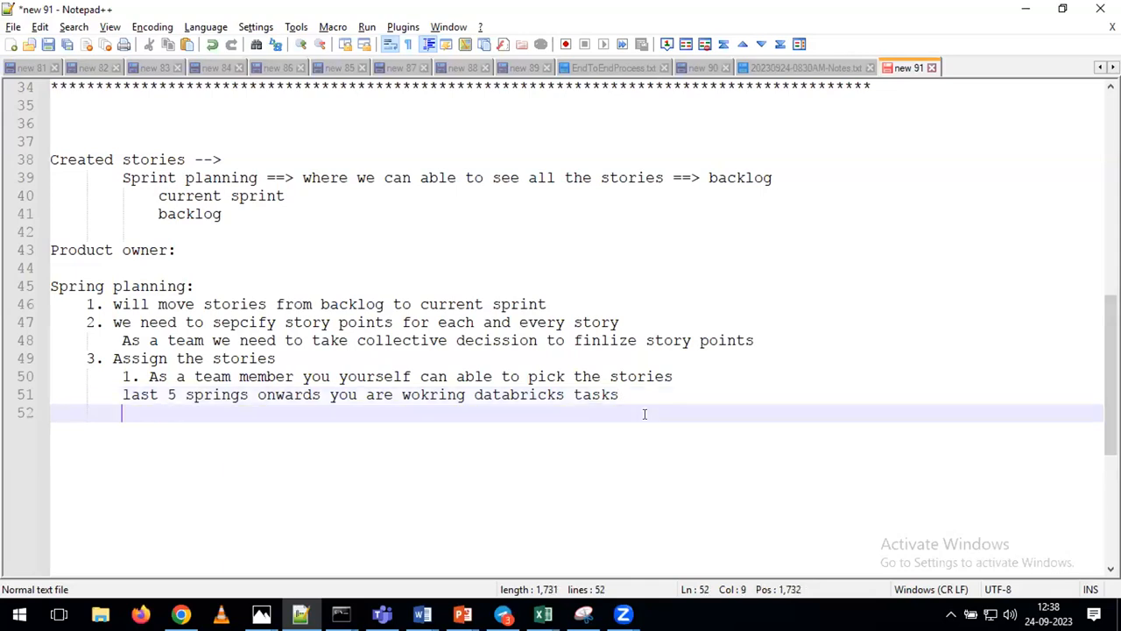
{"action": "type", "text": "w"}
{"action": "key", "text": "BackSpace"}
{"action": "type", "text": "task - bigquery"}
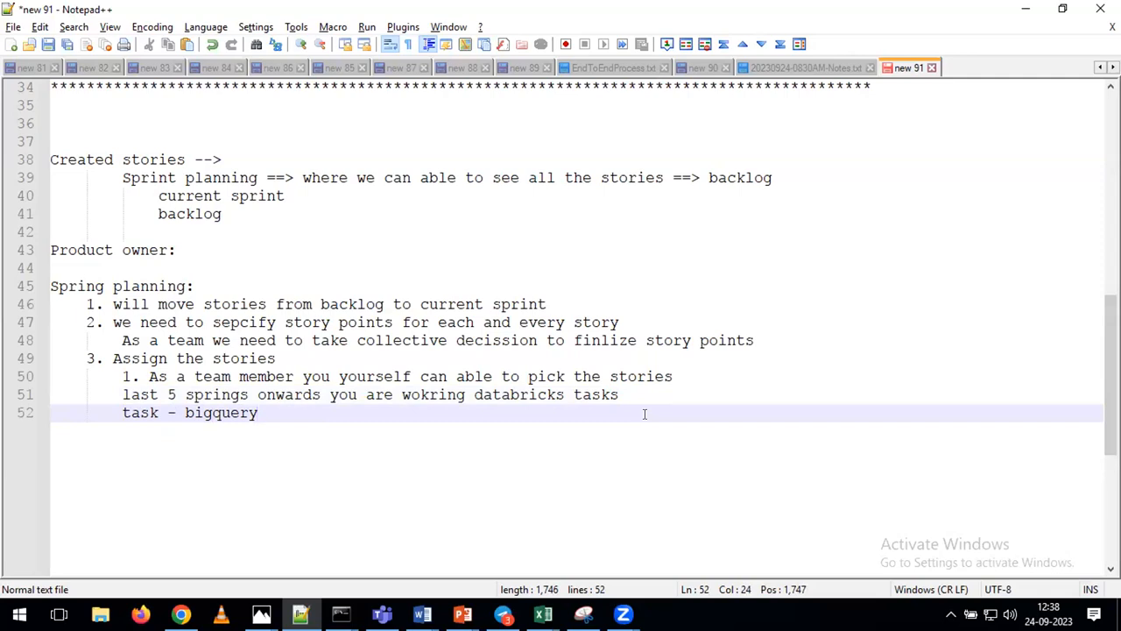
Replace the databricks and bigquery example lines with "5 Complex tasks - no one is picking"
{"action": "key", "text": "shift+Home"}
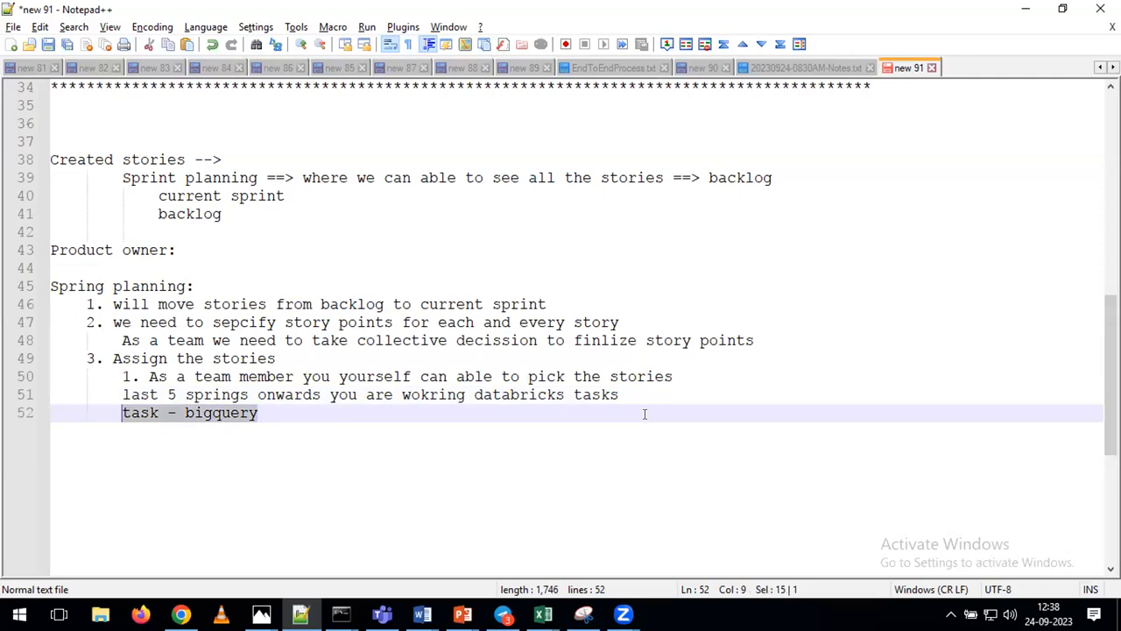
{"action": "key", "text": "shift+Up"}
{"action": "type", "text": "Complex tasks"}
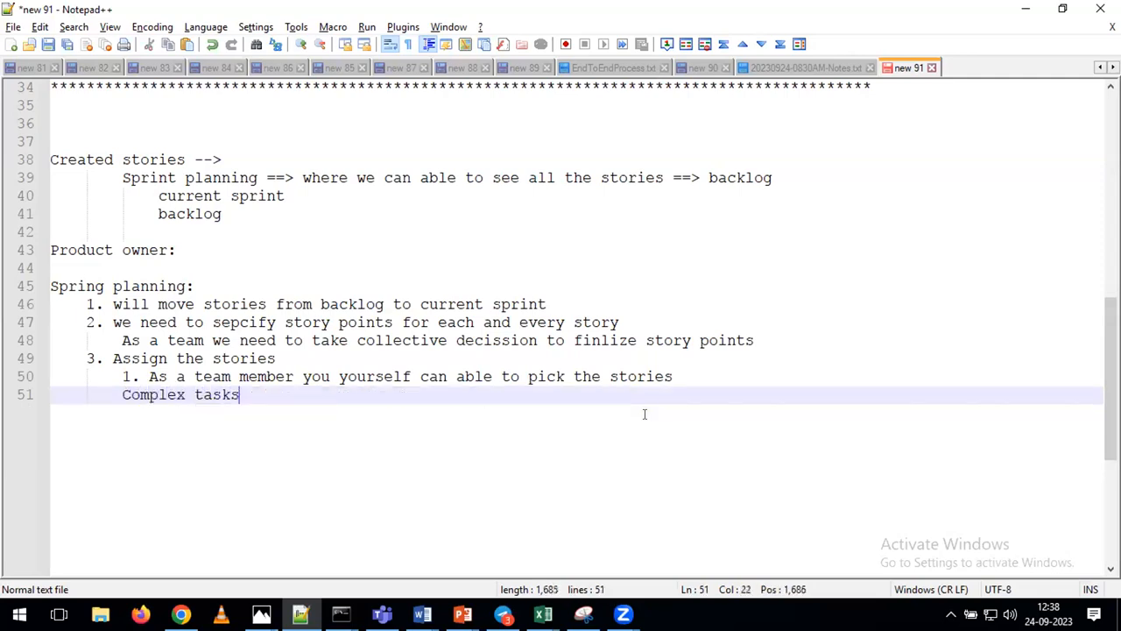
{"action": "key", "text": "Home"}
{"action": "type", "text": "5"}
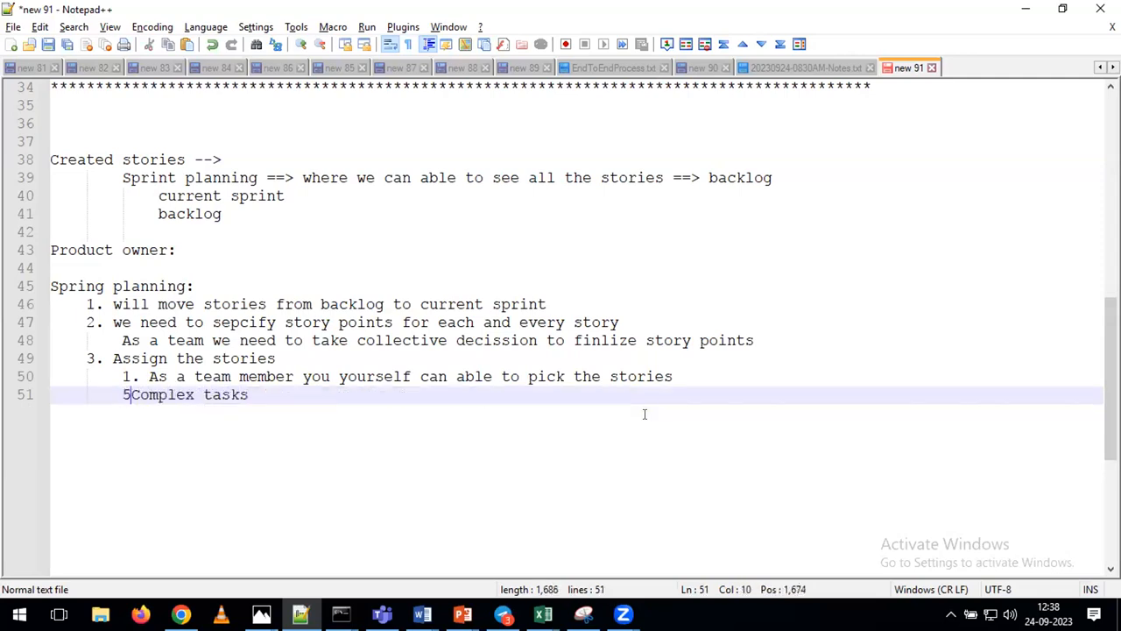
{"action": "key", "text": "End"}
{"action": "type", "text": "- no "}
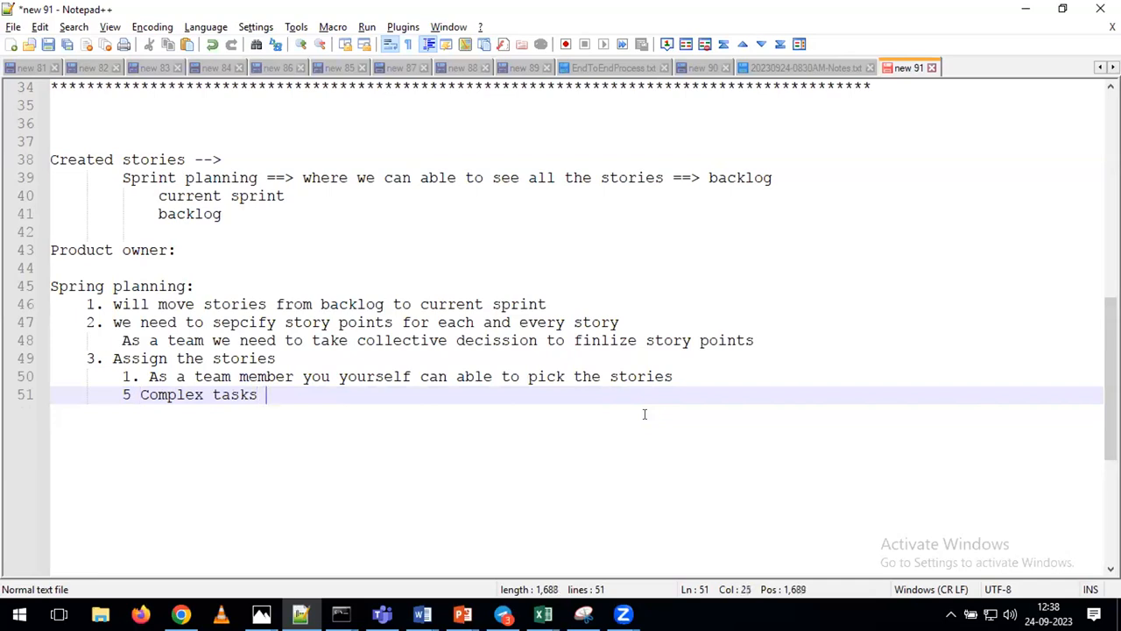
{"action": "type", "text": "one is picking"}
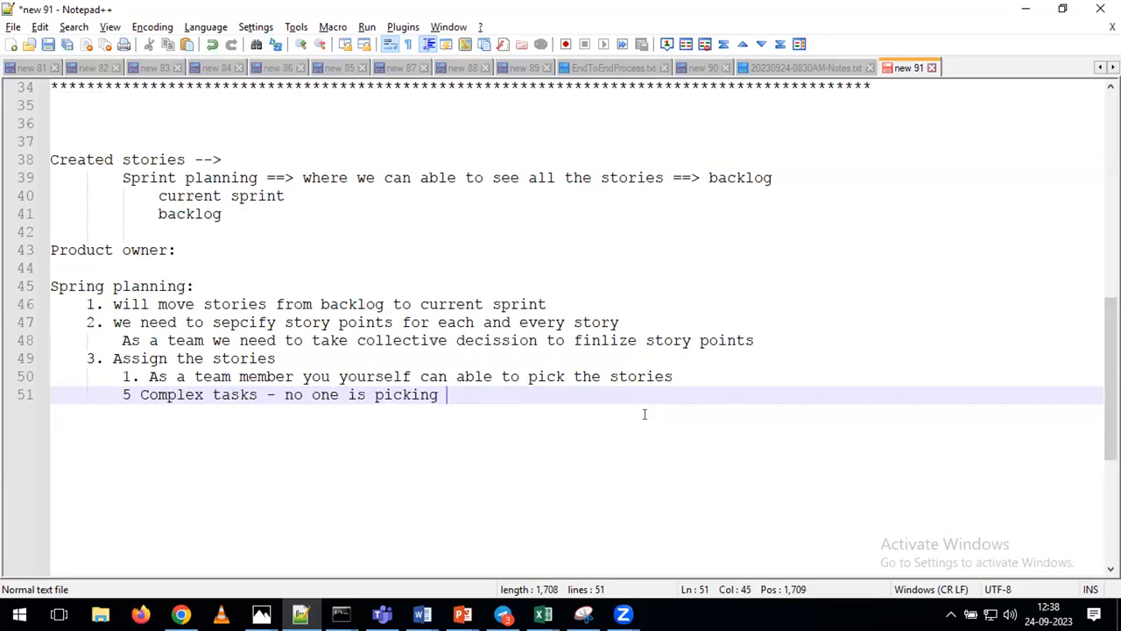
Insert sub-item "2. Scrum master will check who is having bandwidth with that he will assign the stories" above the complex tasks line
{"action": "key", "text": "Up"}
{"action": "key", "text": "End"}
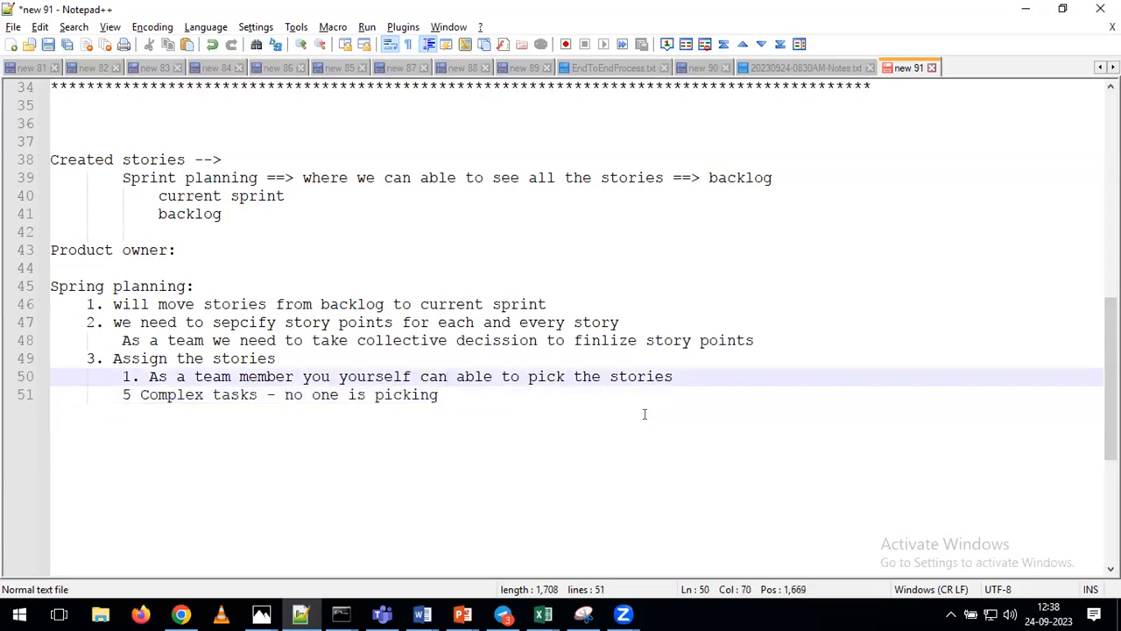
{"action": "key", "text": "Return"}
{"action": "type", "text": "2. Scrum master will check who is having bandwidth with that he will assign th"}
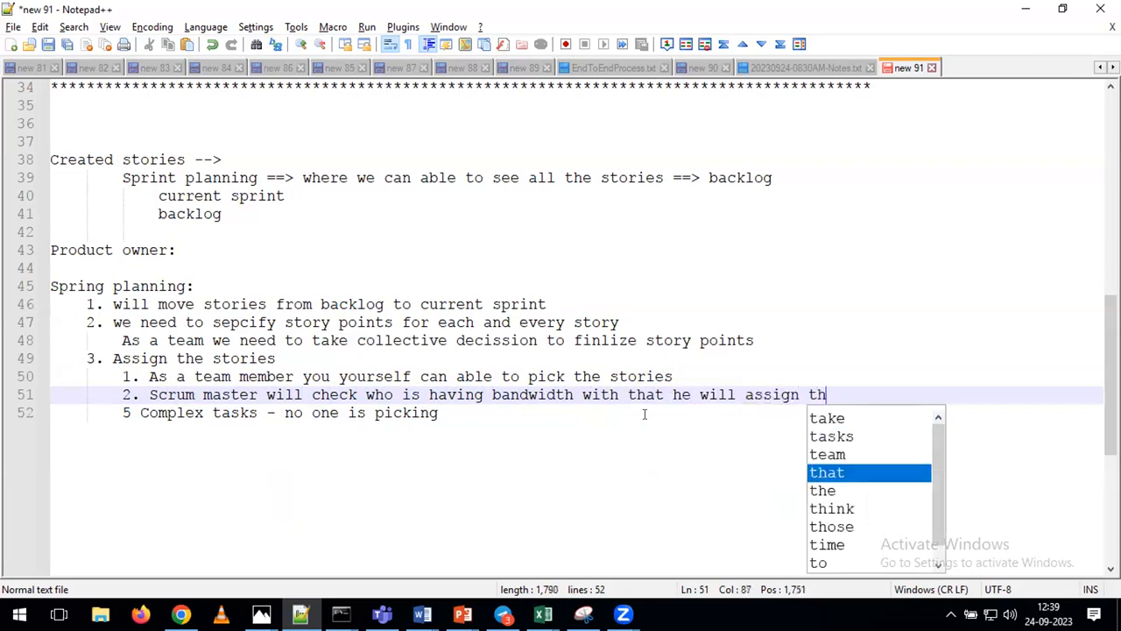
{"action": "type", "text": "e stories"}
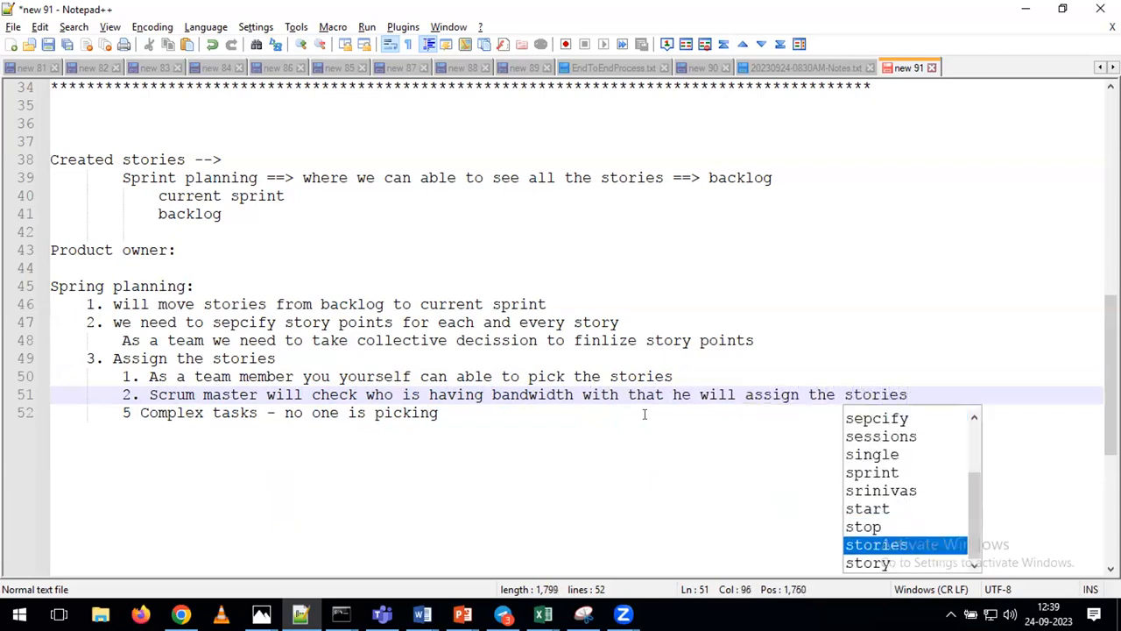
{"action": "left_click", "coordinate": [449, 413]}
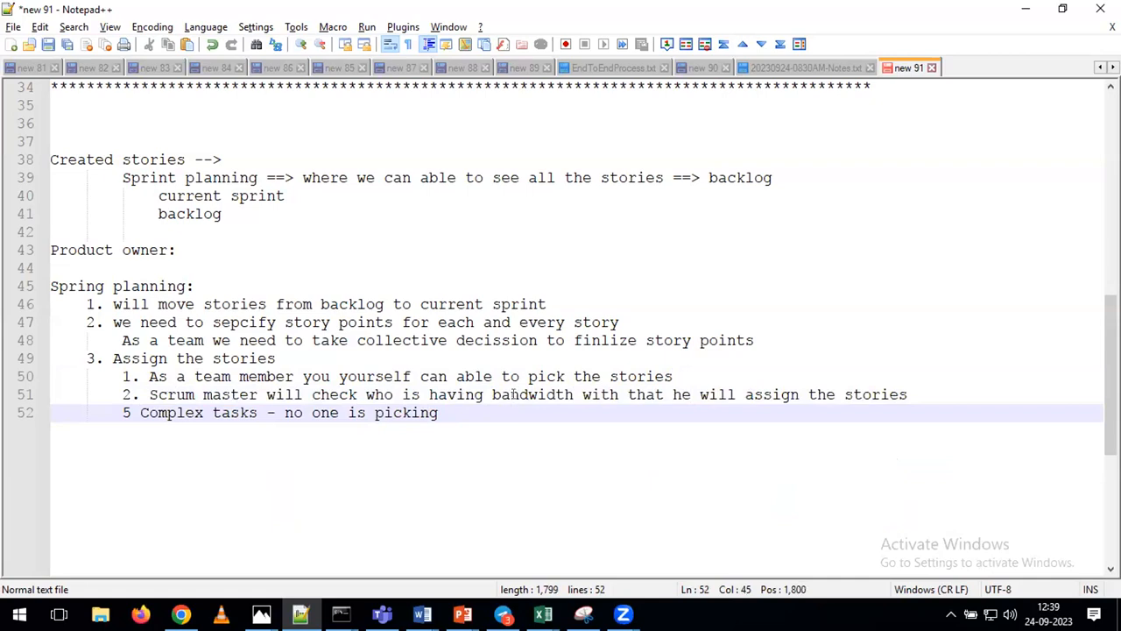
Draft the line "Capcity --> 10 days --> 5 points -->" below the complex tasks line, and remove it again
{"action": "double_click", "coordinate": [512, 394]}
{"action": "left_click", "coordinate": [479, 413]}
{"action": "key", "text": "Return"}
{"action": "key", "text": "Return"}
{"action": "type", "text": "Capcity --> 10 days --> 5 "}
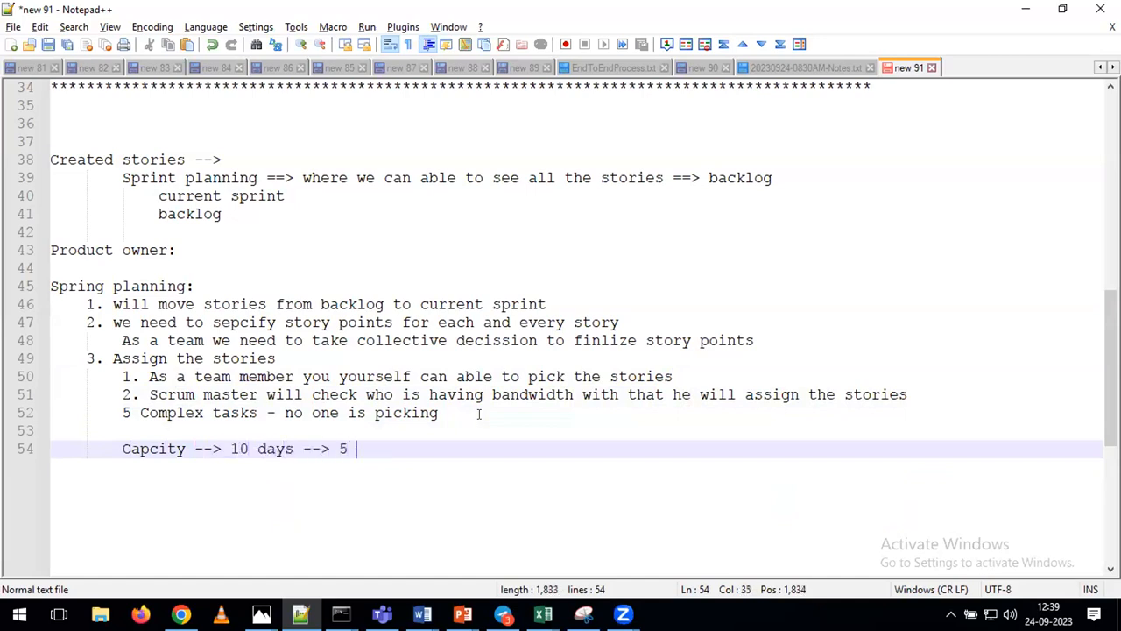
{"action": "type", "text": "points -->"}
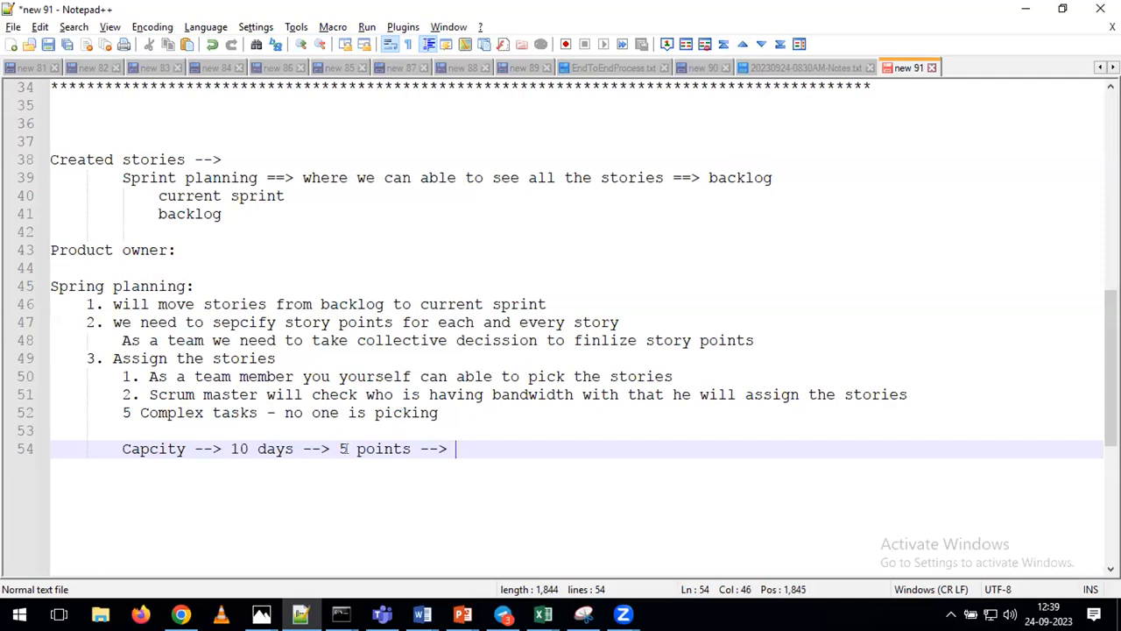
{"action": "left_click_drag", "start_coordinate": [336, 448], "coordinate": [407, 451]}
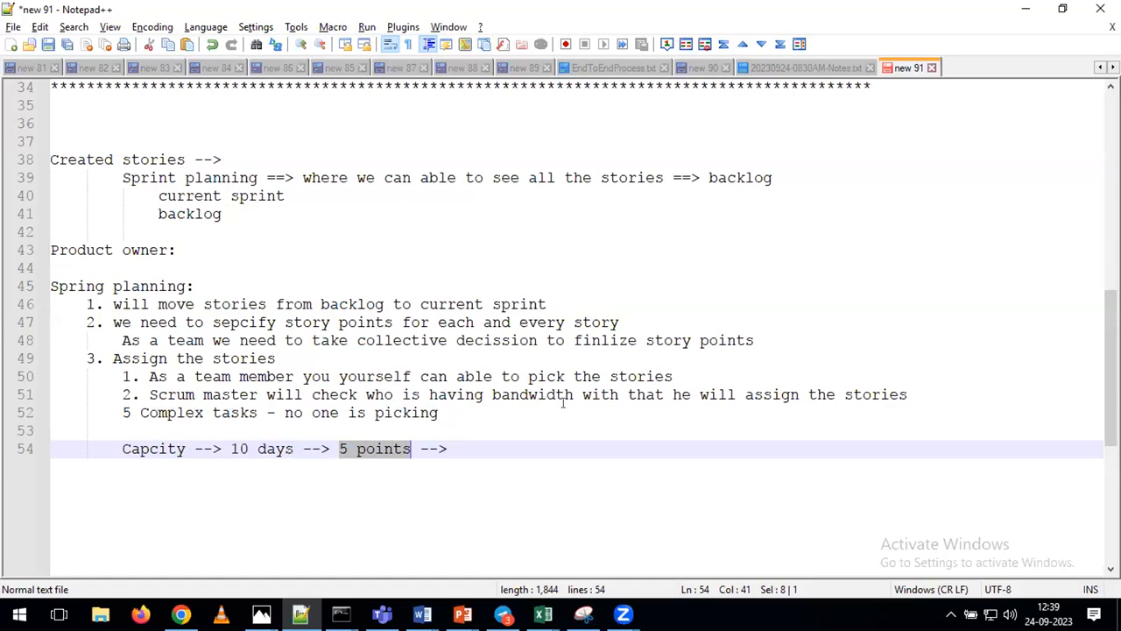
{"action": "double_click", "coordinate": [510, 396]}
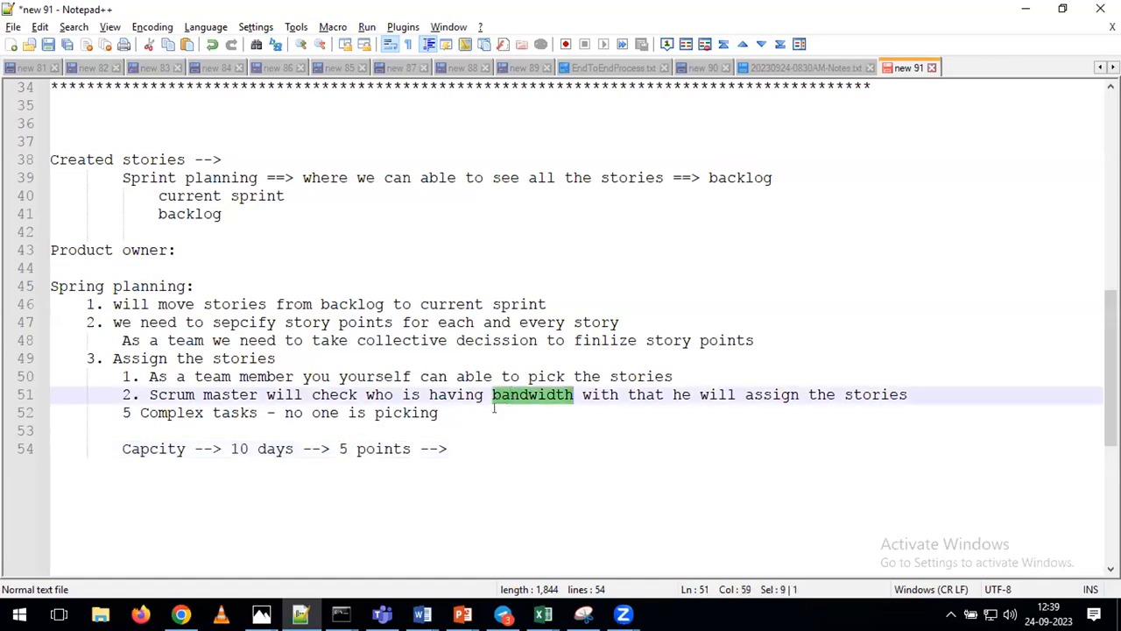
{"action": "left_click_drag", "start_coordinate": [453, 447], "coordinate": [52, 430]}
{"action": "key", "text": "Delete"}
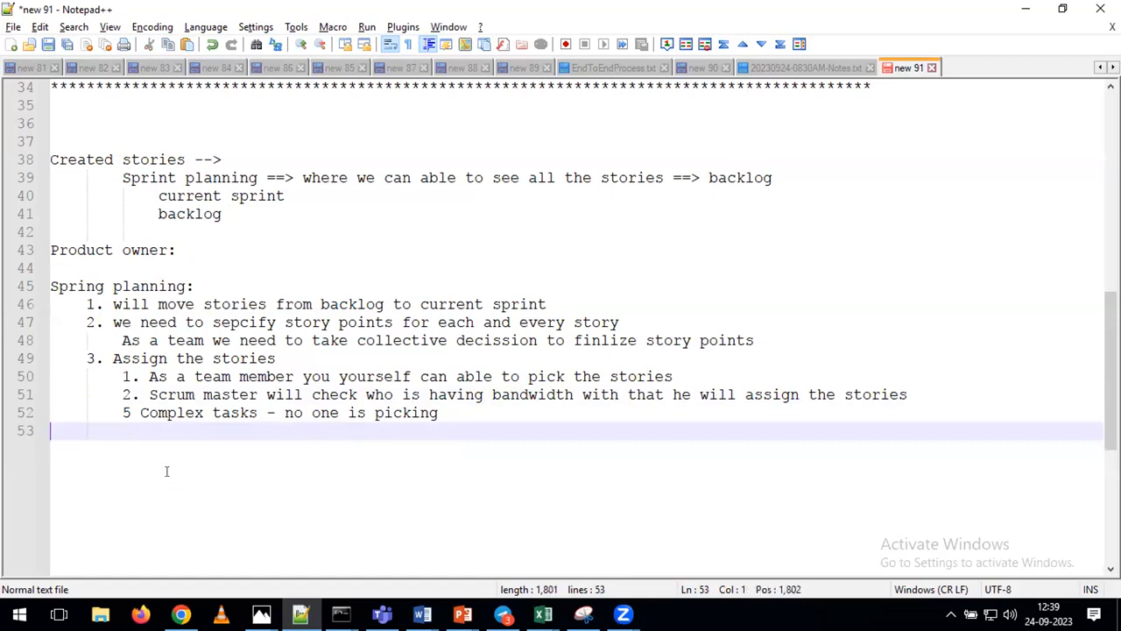
Correct the heading above the numbered planning list to "Sprint planning:"
{"action": "left_click_drag", "start_coordinate": [447, 412], "coordinate": [348, 412]}
{"action": "left_click_drag", "start_coordinate": [260, 394], "coordinate": [51, 304]}
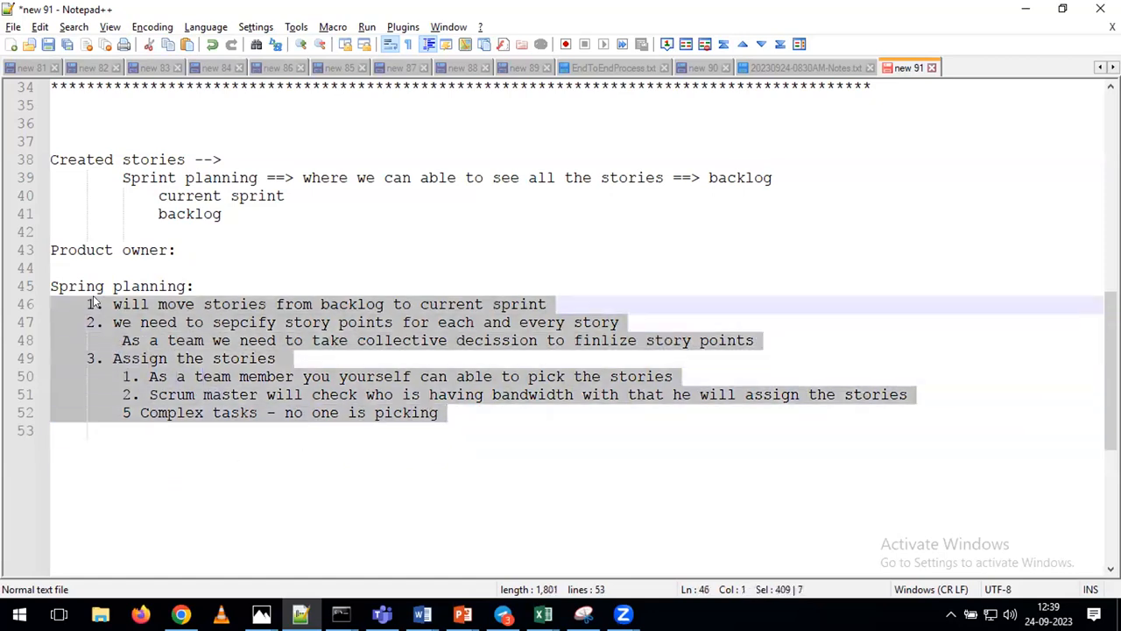
{"action": "left_click", "coordinate": [105, 287]}
{"action": "key", "text": "BackSpace"}
{"action": "type", "text": "t"}
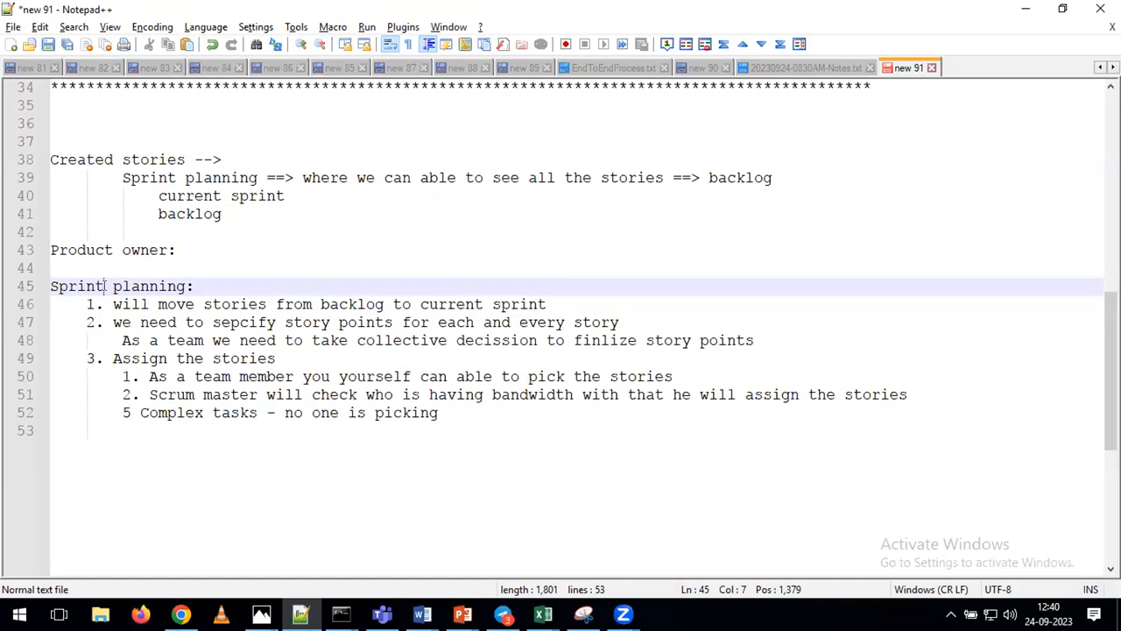
Add the unindented line "Scrum master --> start the spring" below the sprint planning list, separated by blank lines
{"action": "left_click", "coordinate": [497, 430]}
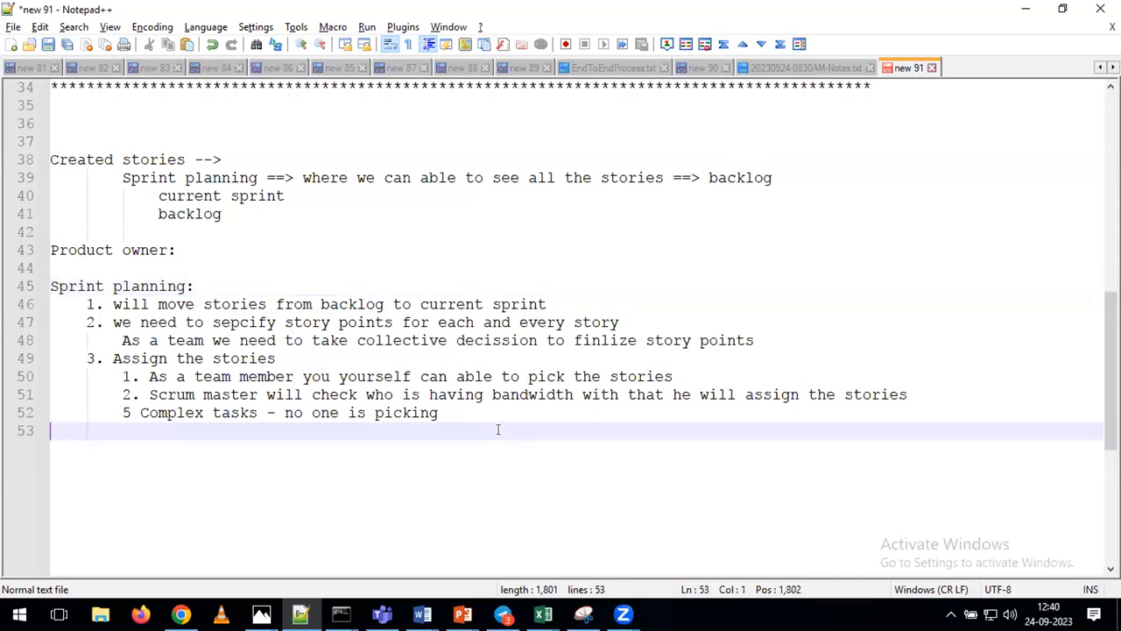
{"action": "key", "text": "Return"}
{"action": "key", "text": "Return"}
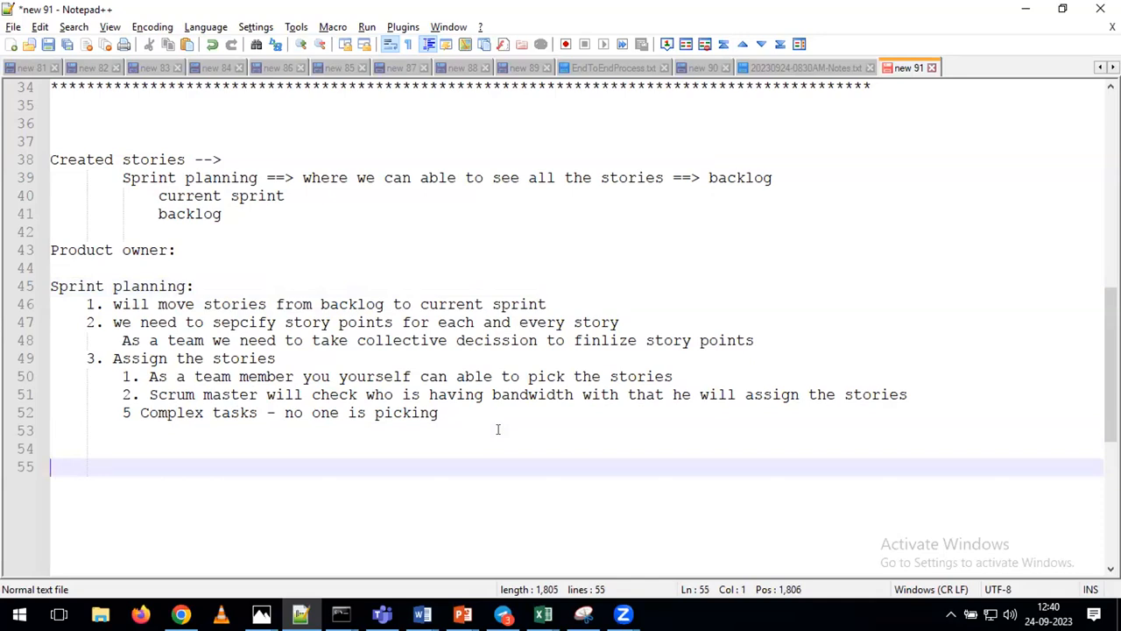
{"action": "type", "text": "Scrum master"}
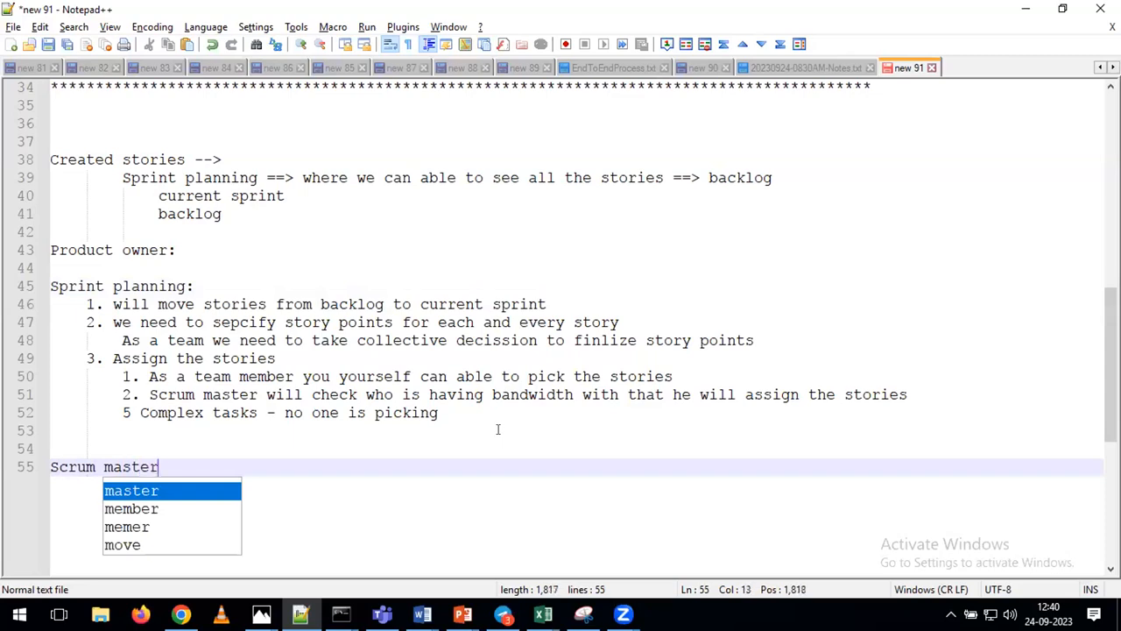
{"action": "type", "text": " --> start the spring"}
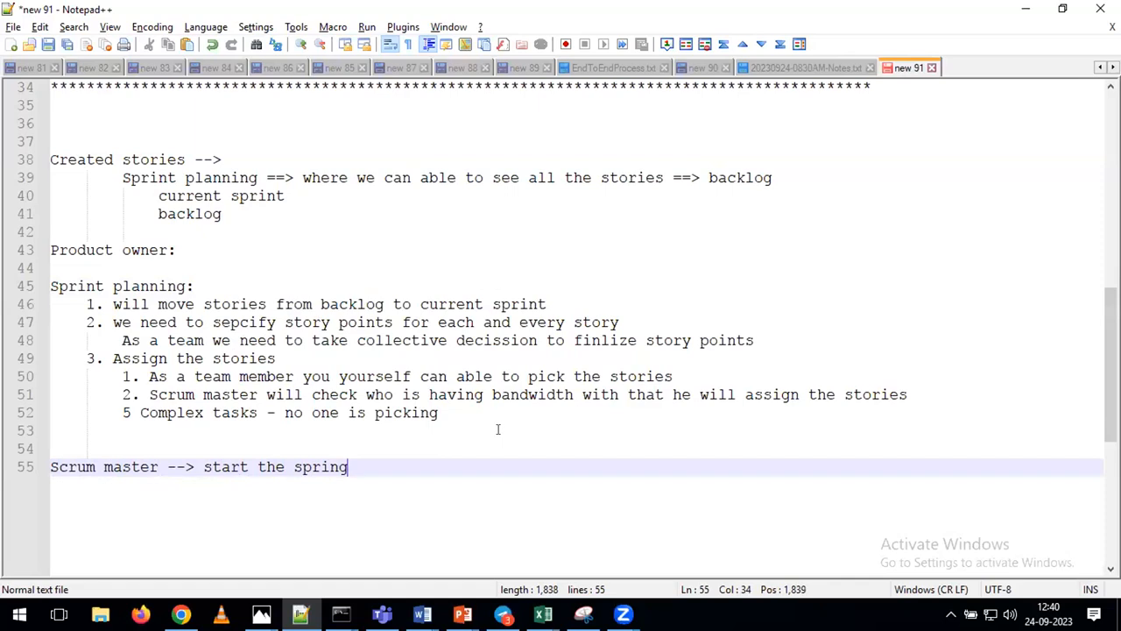
Switch to Jira in Chrome and review the two stories in GB Sprint 1 on the backlog page
{"action": "key", "text": "alt+Tab"}
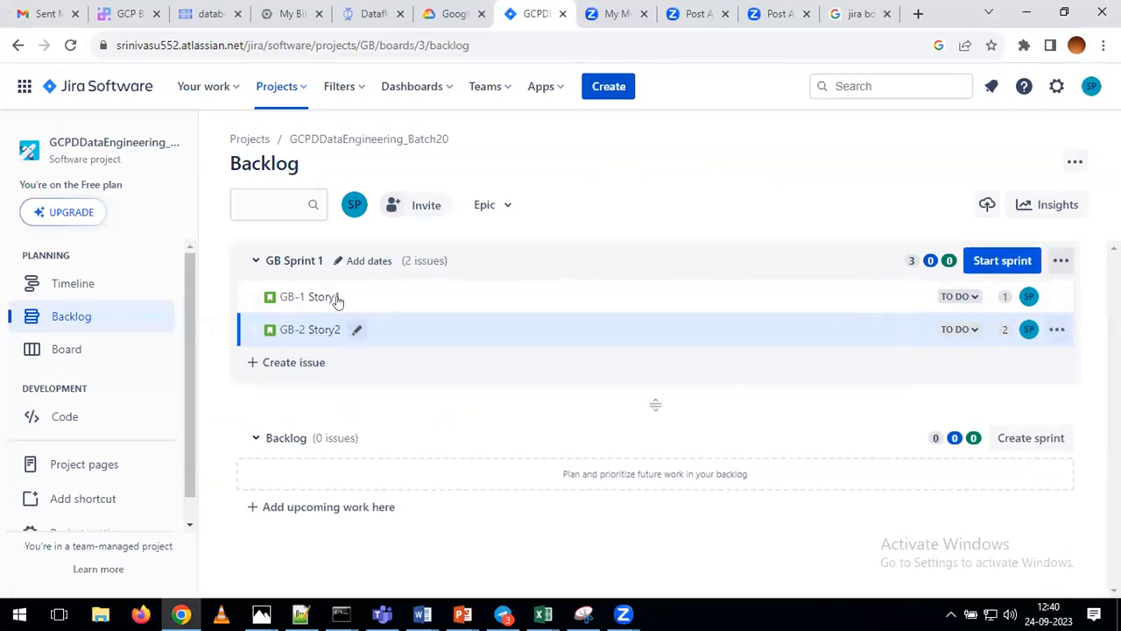
{"action": "left_click_drag", "start_coordinate": [333, 326], "coordinate": [333, 315]}
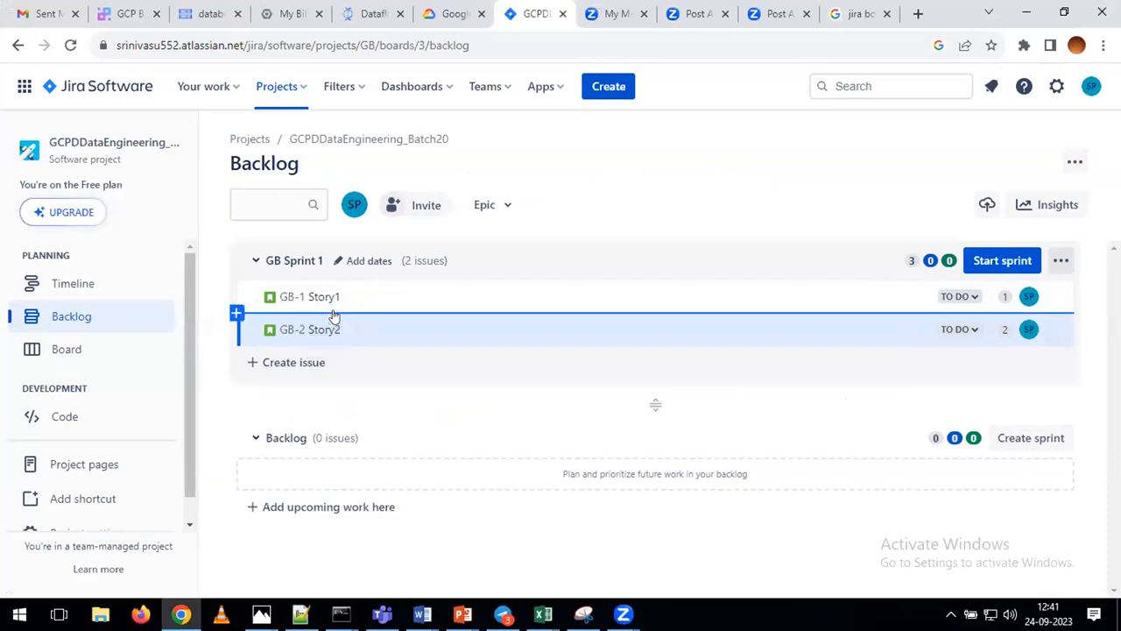
{"action": "left_click_drag", "start_coordinate": [333, 315], "coordinate": [336, 317]}
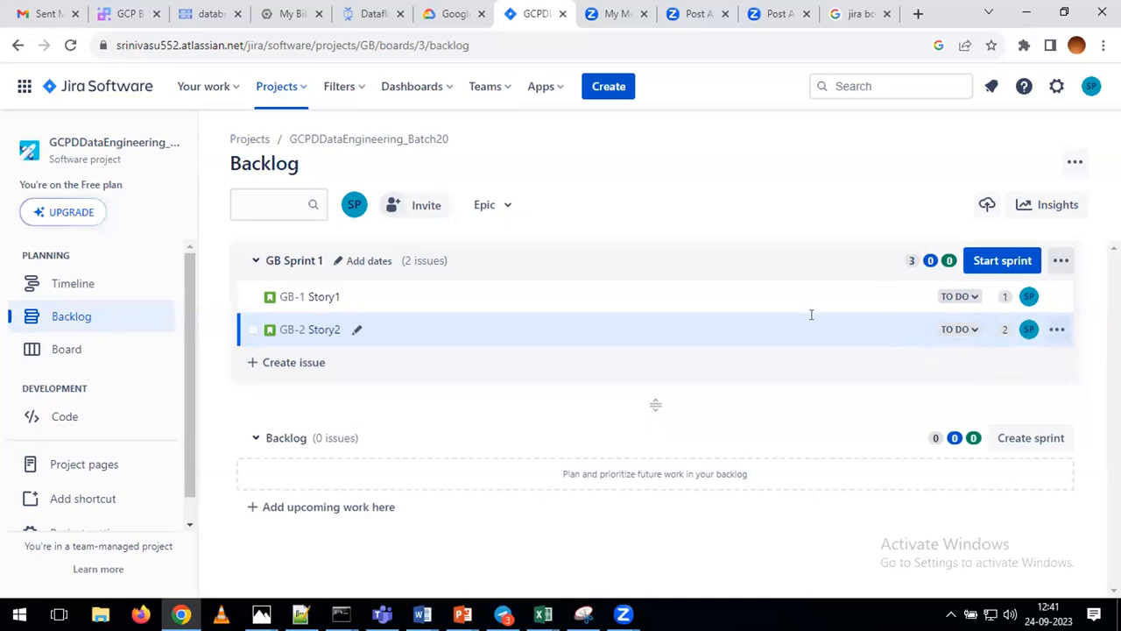
{"action": "key", "text": "alt+Tab"}
{"action": "left_click", "coordinate": [804, 67]}
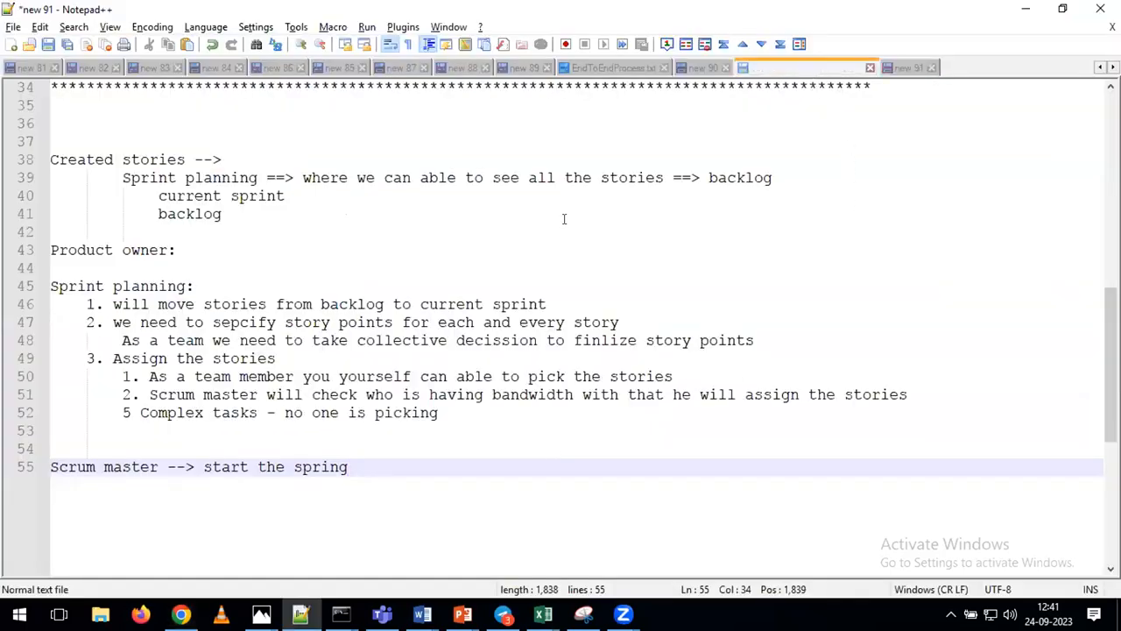
{"action": "scroll", "coordinate": [525, 300], "scroll_direction": "up", "scroll_amount": 7}
{"action": "scroll", "coordinate": [525, 300], "scroll_direction": "up", "scroll_amount": 20}
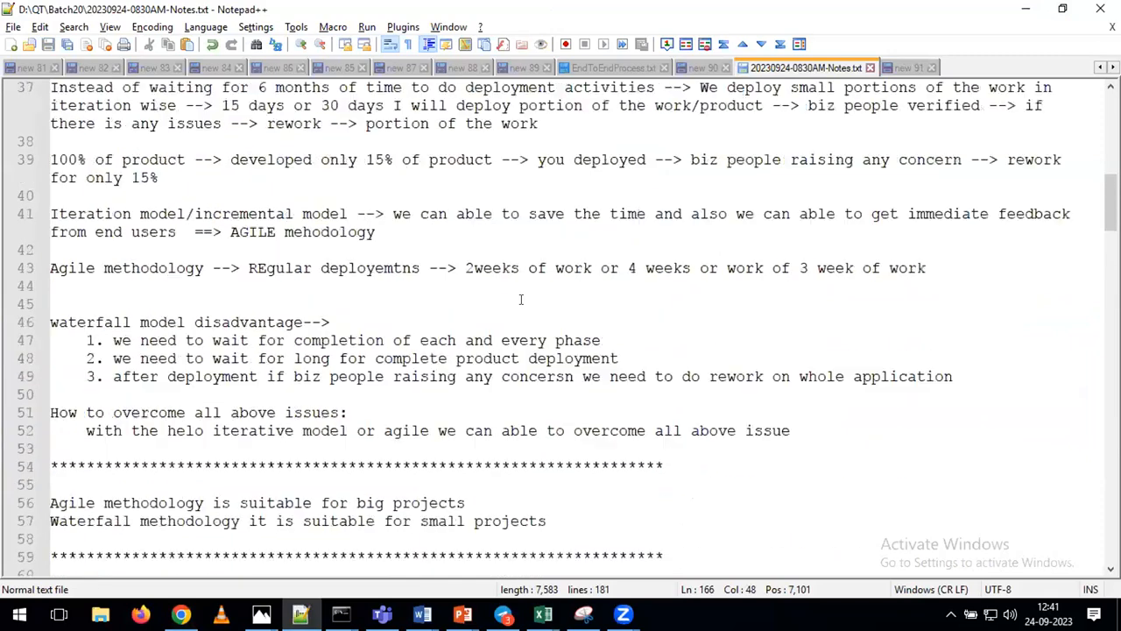
{"action": "scroll", "coordinate": [520, 299], "scroll_direction": "up", "scroll_amount": 1}
{"action": "scroll", "coordinate": [517, 298], "scroll_direction": "down", "scroll_amount": 18}
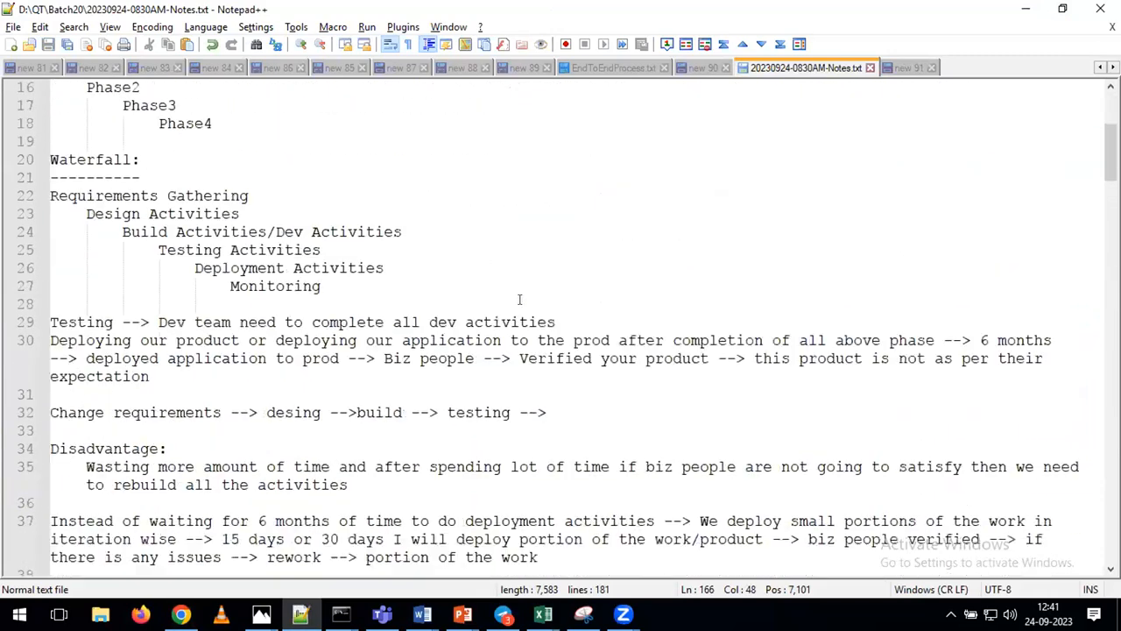
{"action": "scroll", "coordinate": [513, 295], "scroll_direction": "down", "scroll_amount": 15}
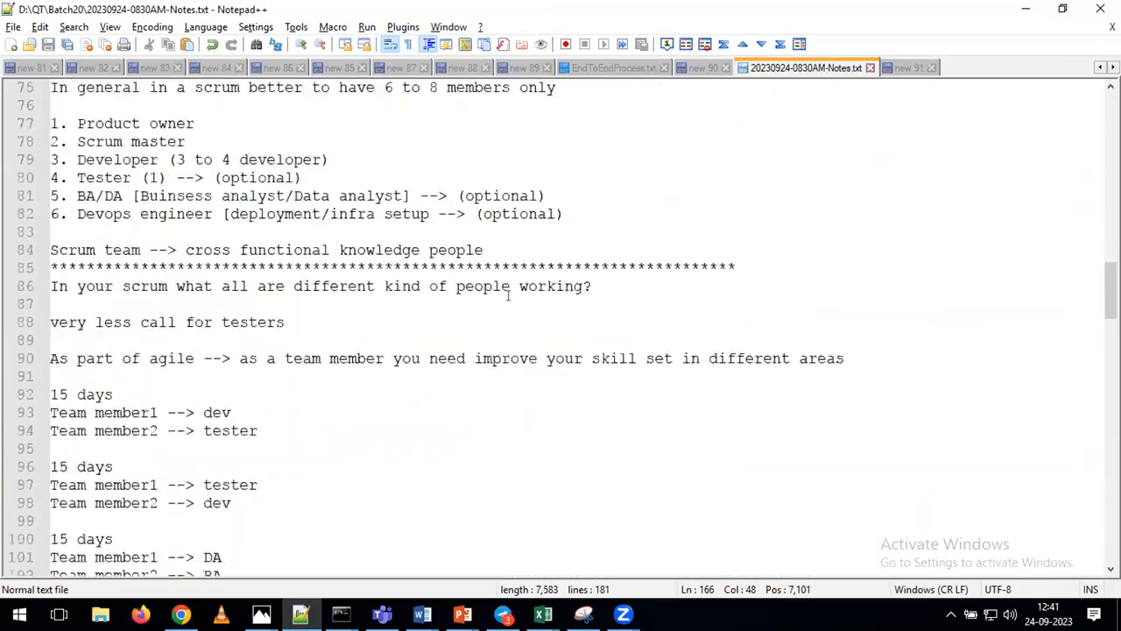
{"action": "scroll", "coordinate": [506, 293], "scroll_direction": "down", "scroll_amount": 6}
{"action": "left_click_drag", "start_coordinate": [258, 213], "coordinate": [48, 178]}
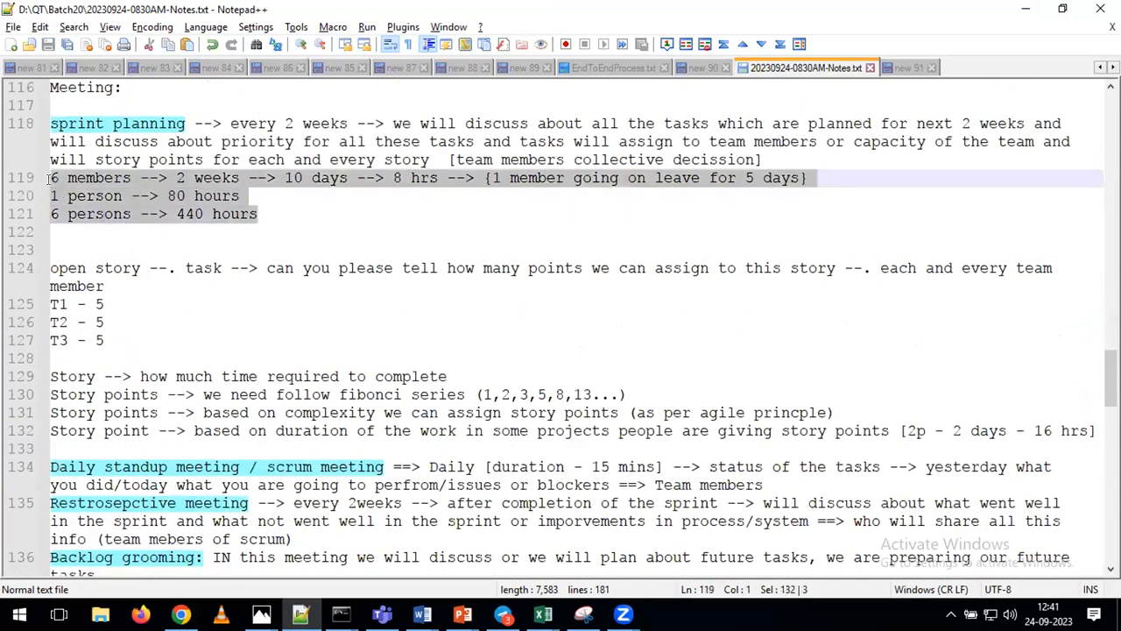
{"action": "double_click", "coordinate": [191, 216]}
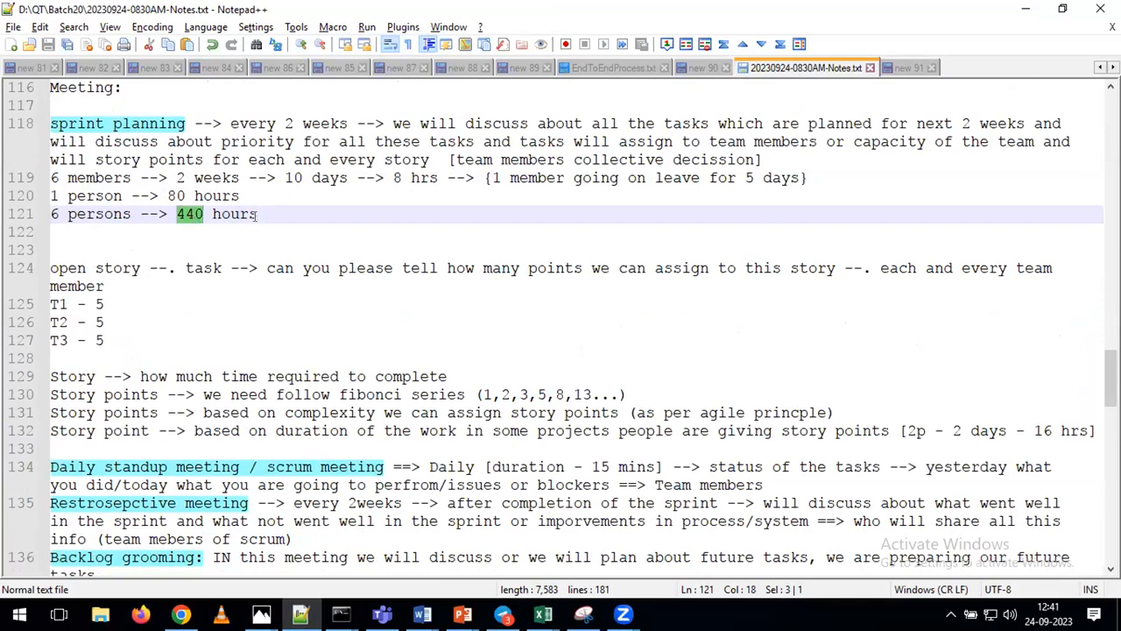
{"action": "left_click_drag", "start_coordinate": [258, 215], "coordinate": [35, 181]}
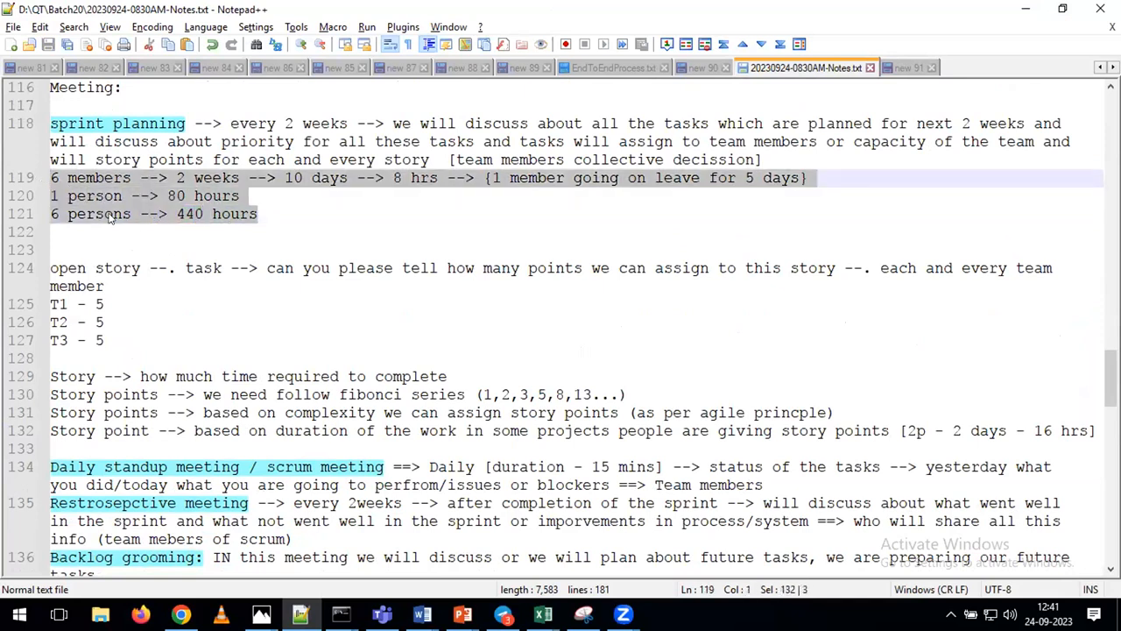
Add a "story points:" heading with the line "10*6 = 60 days" beneath the team capacity hours
{"action": "left_click", "coordinate": [178, 232]}
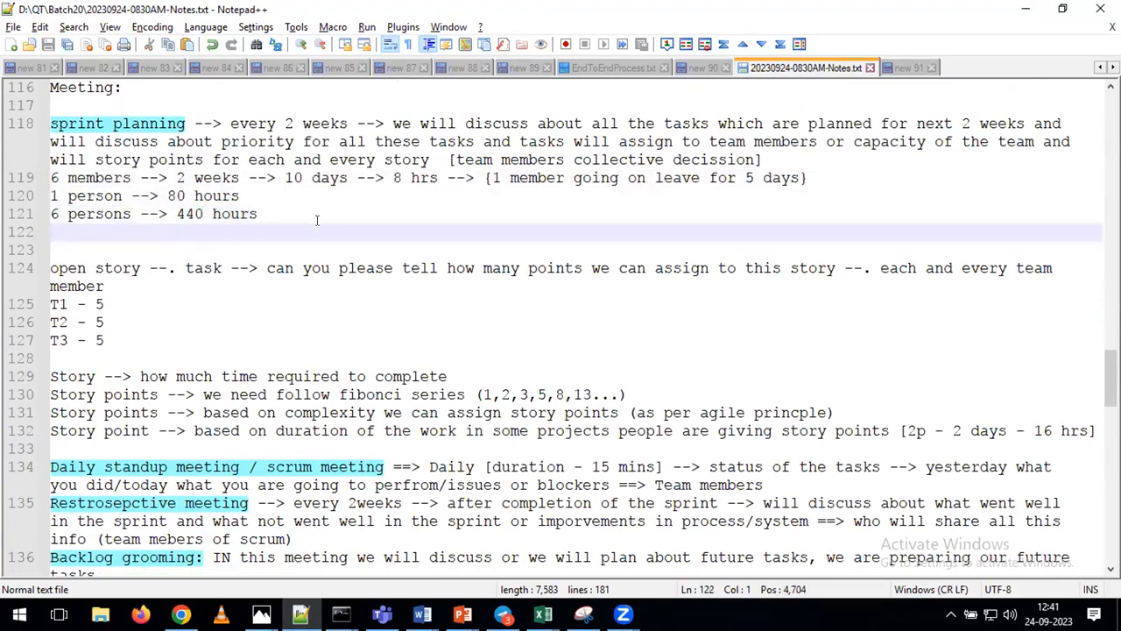
{"action": "key", "text": "Return"}
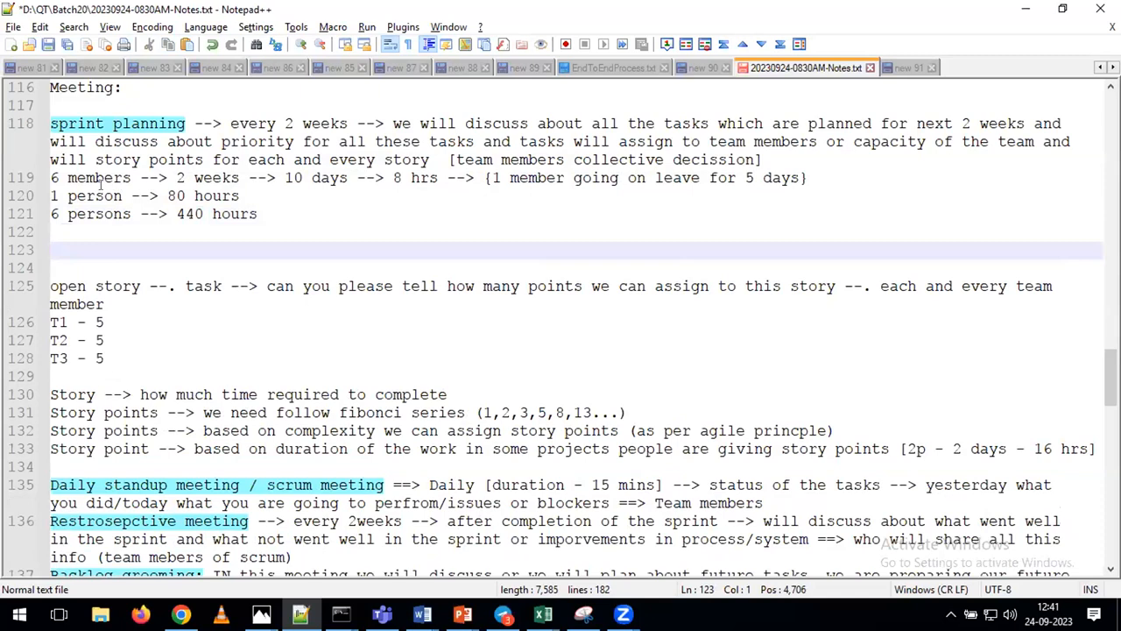
{"action": "type", "text": "story points"}
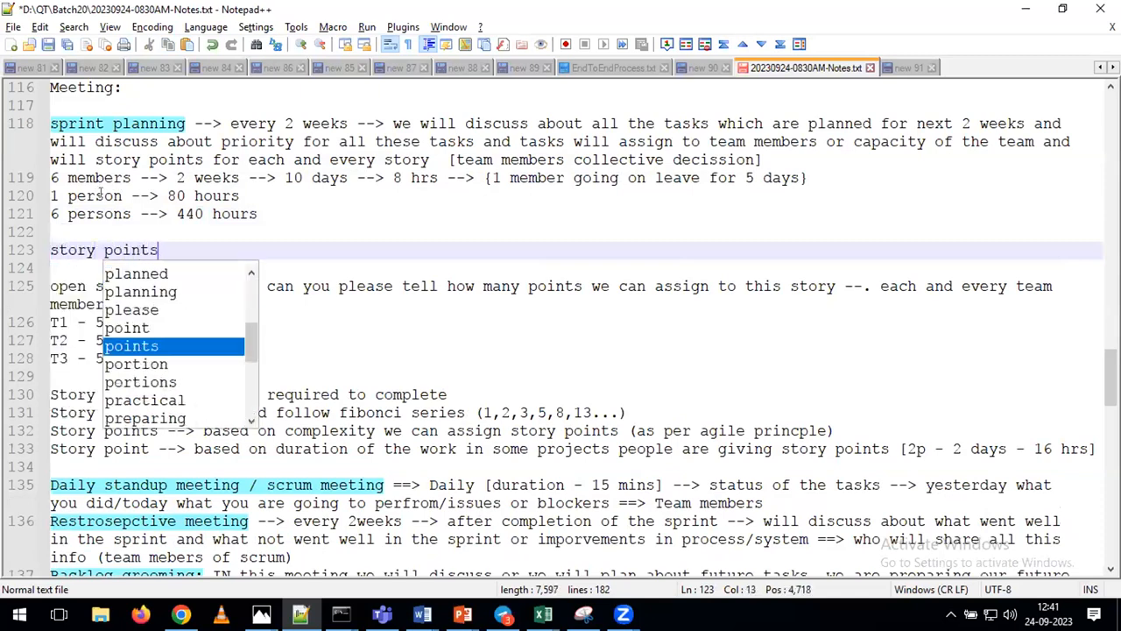
{"action": "type", "text": ":"}
{"action": "key", "text": "Return"}
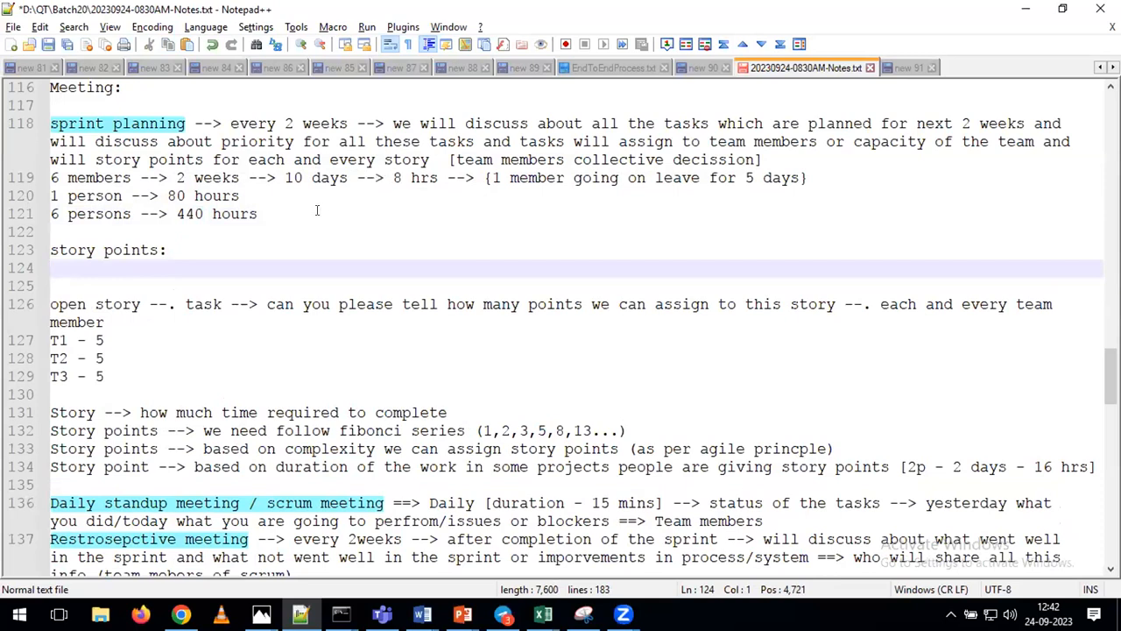
{"action": "type", "text": "10*6 = 60 days"}
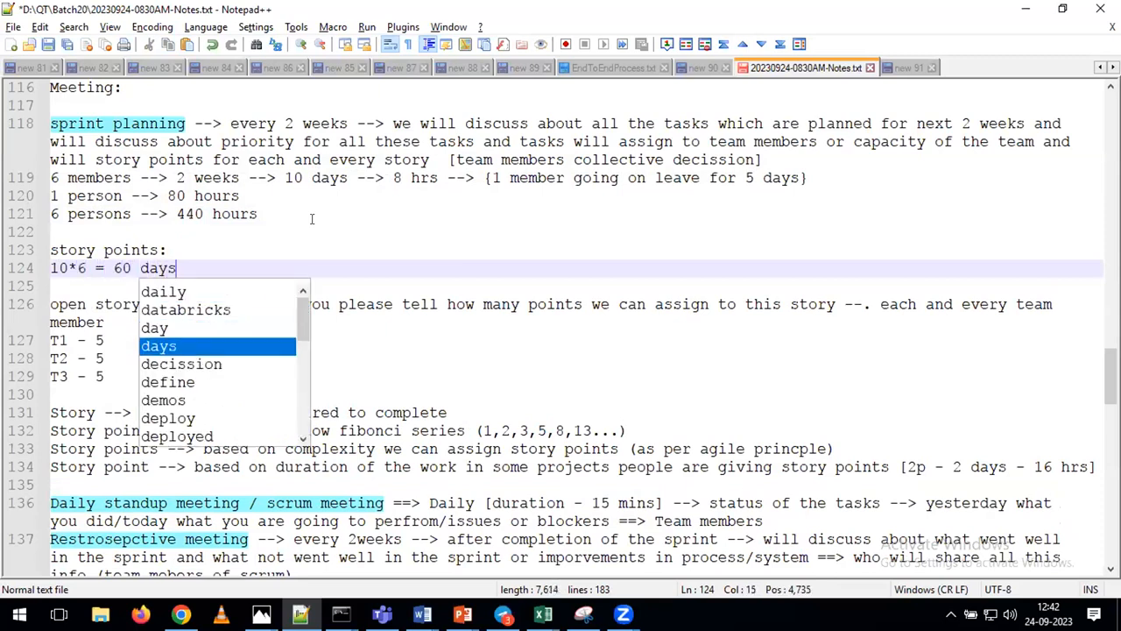
{"action": "left_click", "coordinate": [311, 219]}
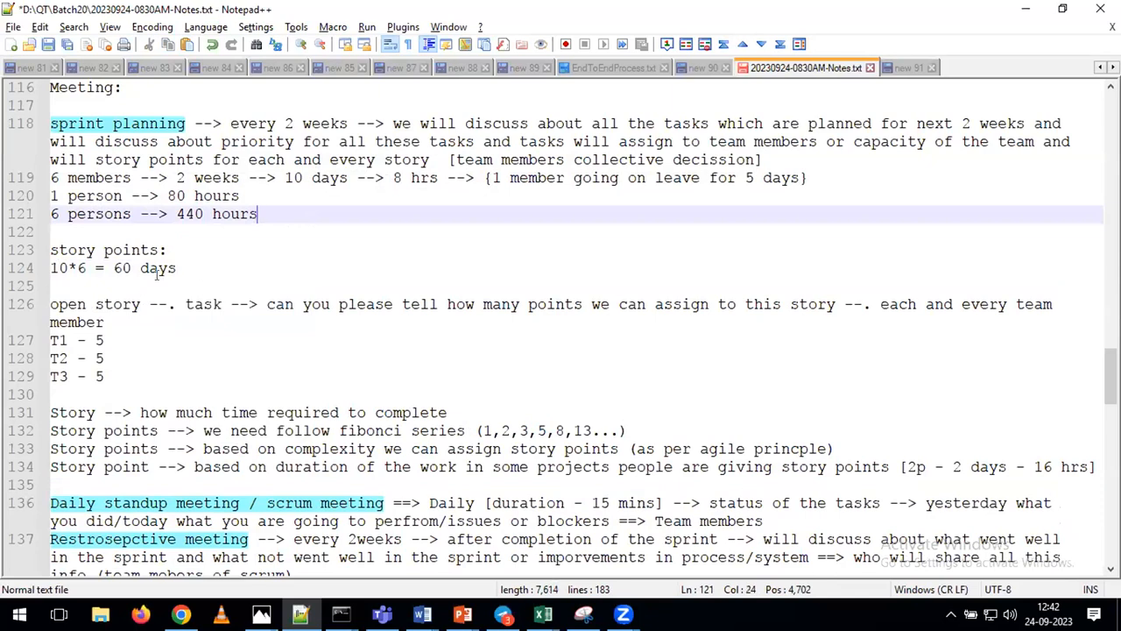
Check the Jira sprint backlog against the total days in the new story points line of the notes
{"action": "key", "text": "alt+Tab"}
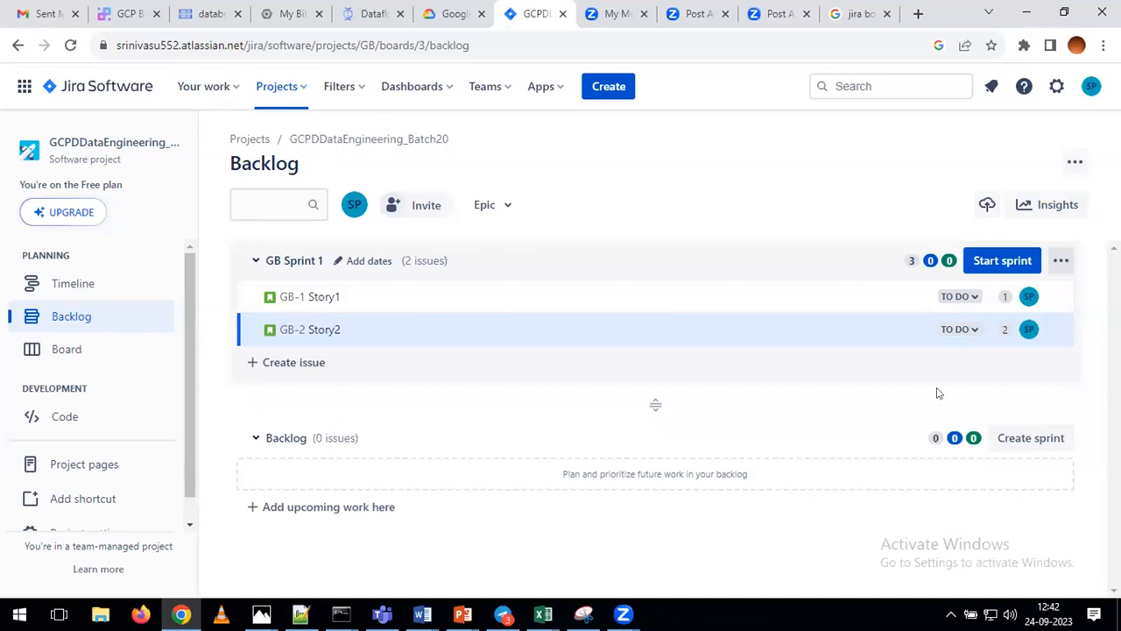
{"action": "key", "text": "alt+Tab"}
{"action": "left_click_drag", "start_coordinate": [177, 268], "coordinate": [111, 268]}
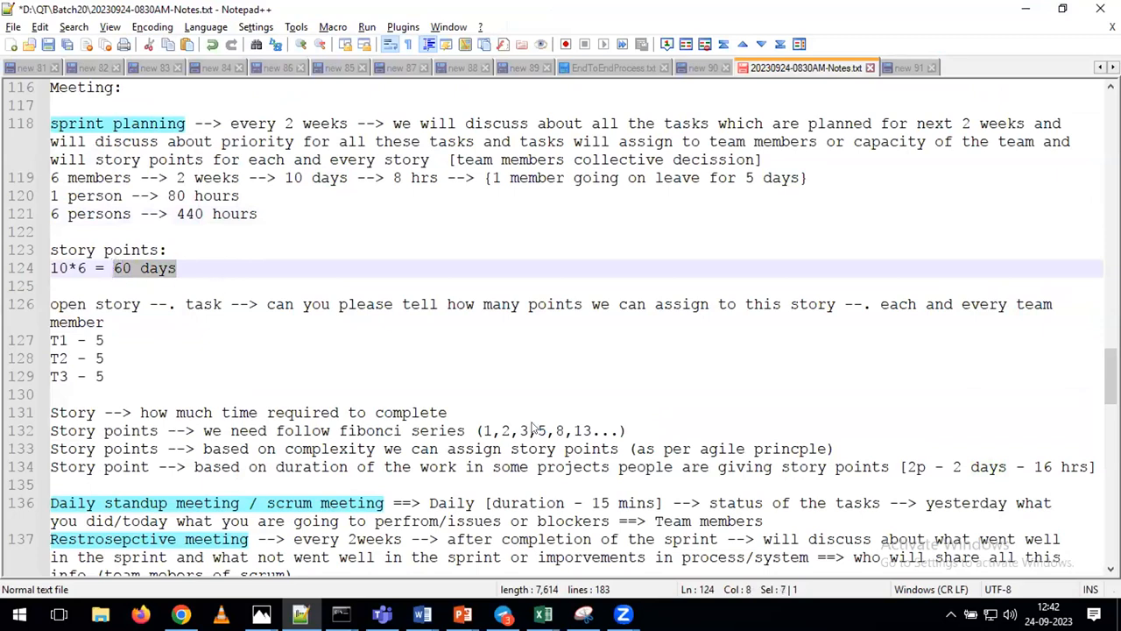
Switch to Jira in Chrome and start GB Sprint 1 with a duration of 2 weeks
{"action": "key", "text": "alt+Tab"}
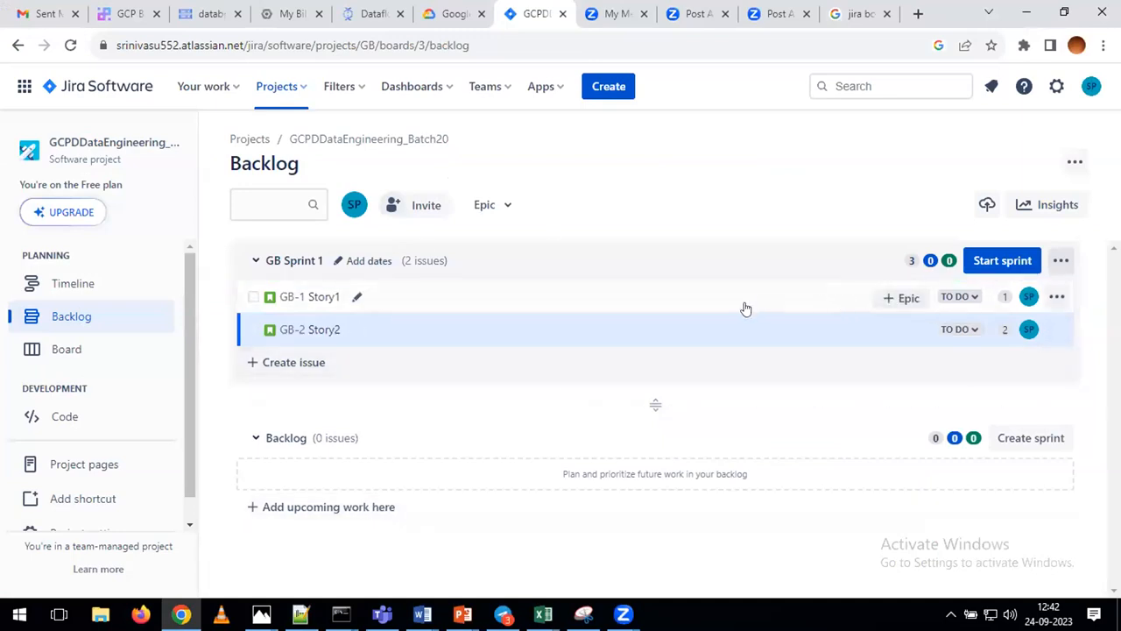
{"action": "left_click", "coordinate": [994, 262]}
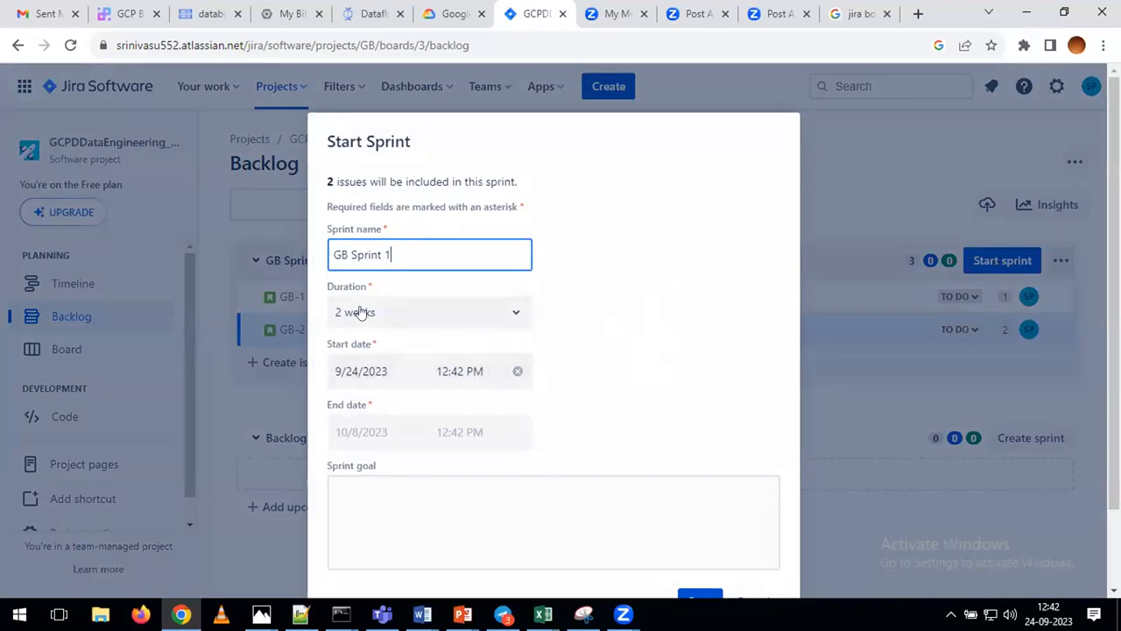
{"action": "scroll", "coordinate": [403, 347], "scroll_direction": "down", "scroll_amount": 1}
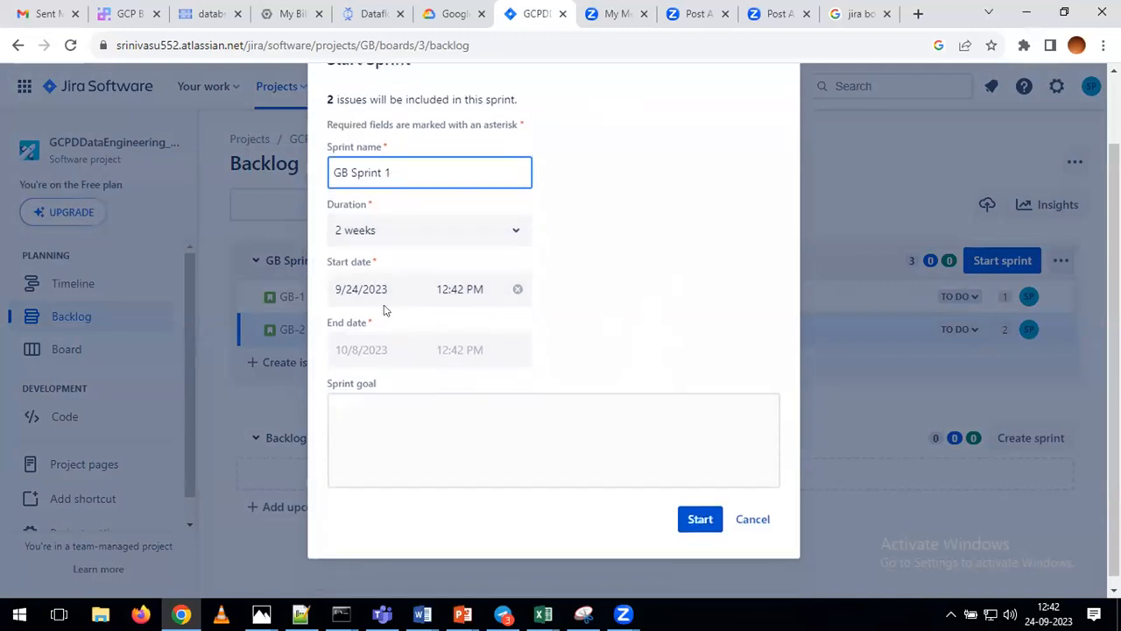
{"action": "left_click", "coordinate": [516, 232]}
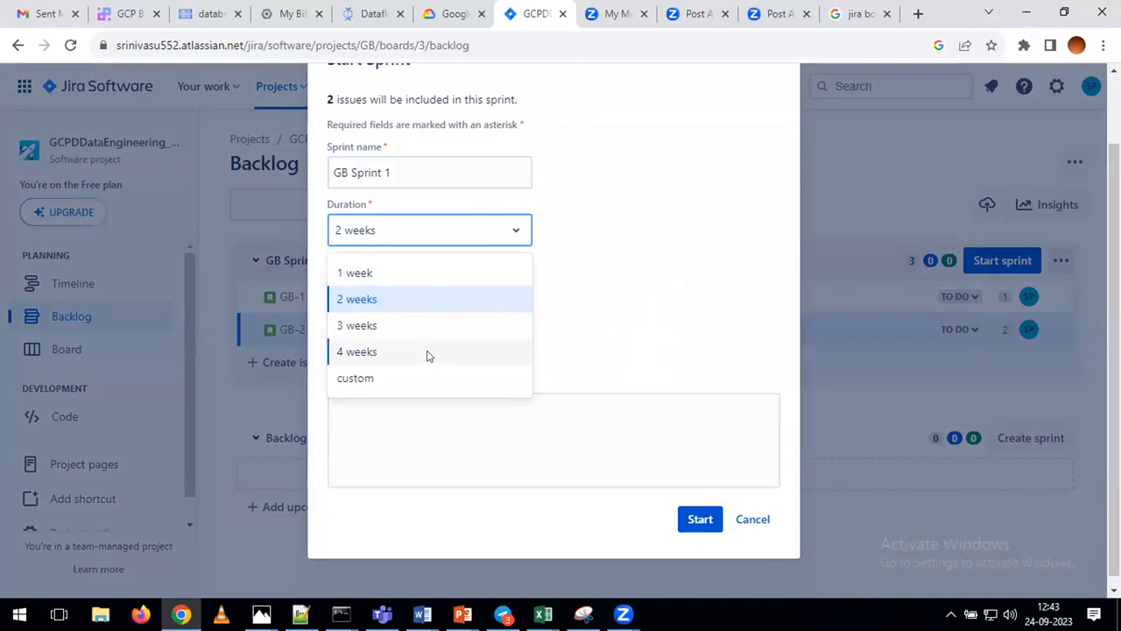
{"action": "left_click", "coordinate": [383, 302]}
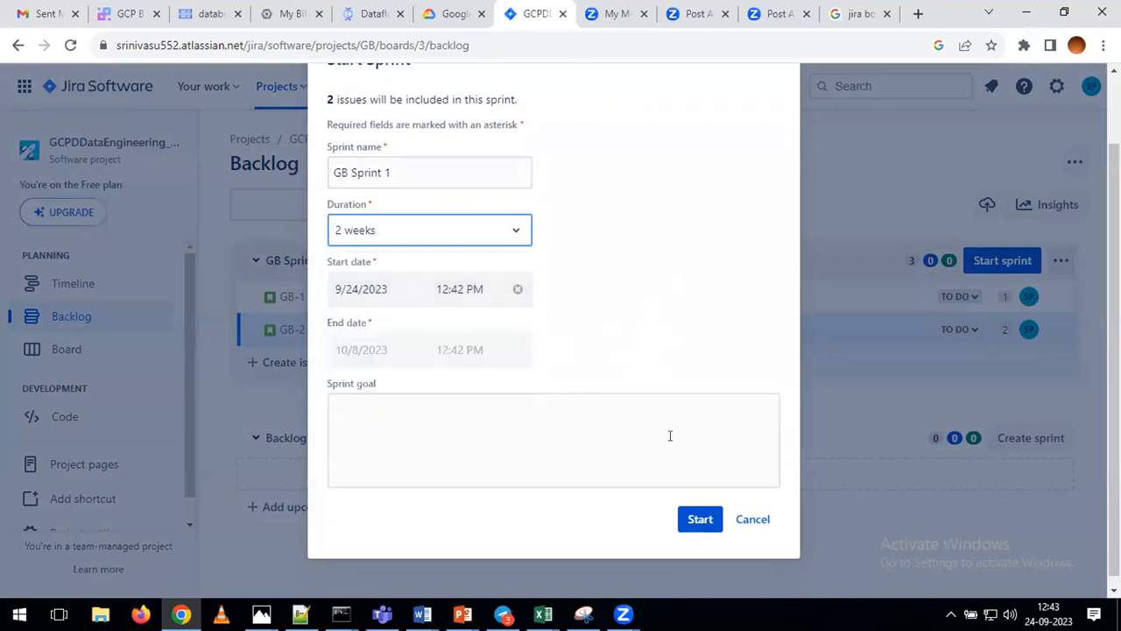
{"action": "left_click", "coordinate": [691, 523]}
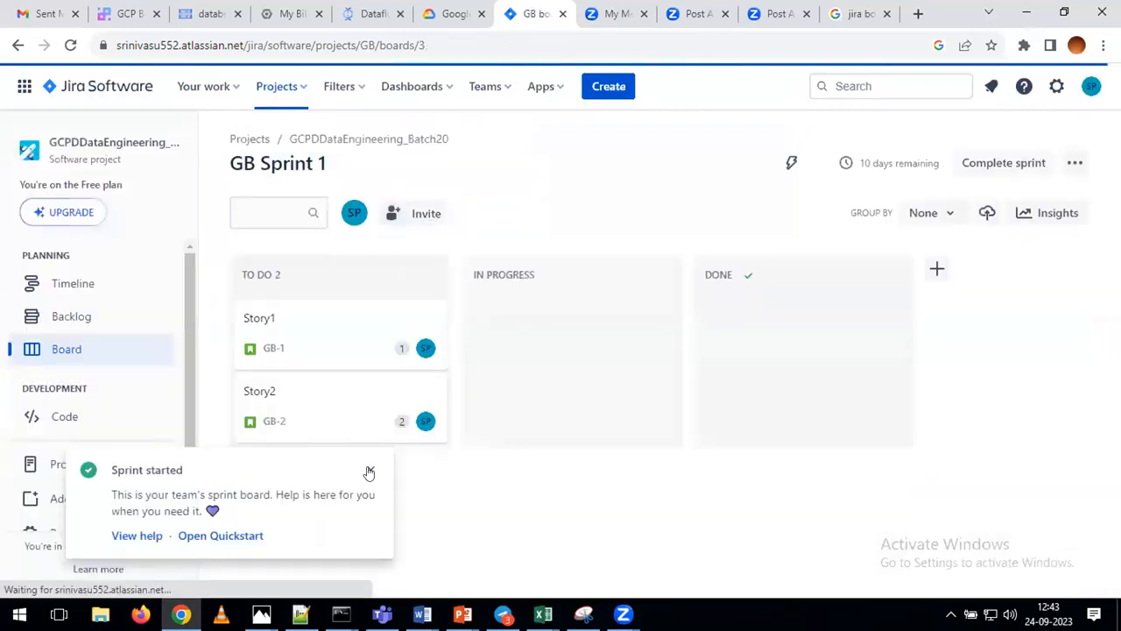
Dismiss the sprint-started notification, switch to the new 91 notes in Notepad++ and correct "spring" to "sprint" in the Scrum master line
{"action": "left_click", "coordinate": [371, 471]}
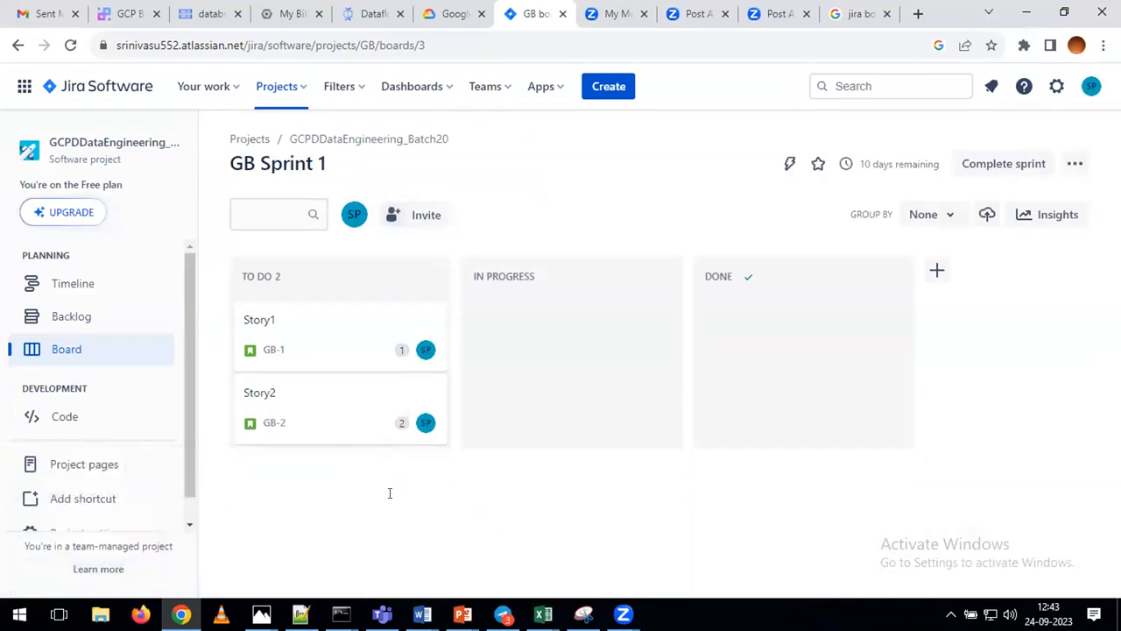
{"action": "key", "text": "alt+Tab"}
{"action": "left_click", "coordinate": [911, 69]}
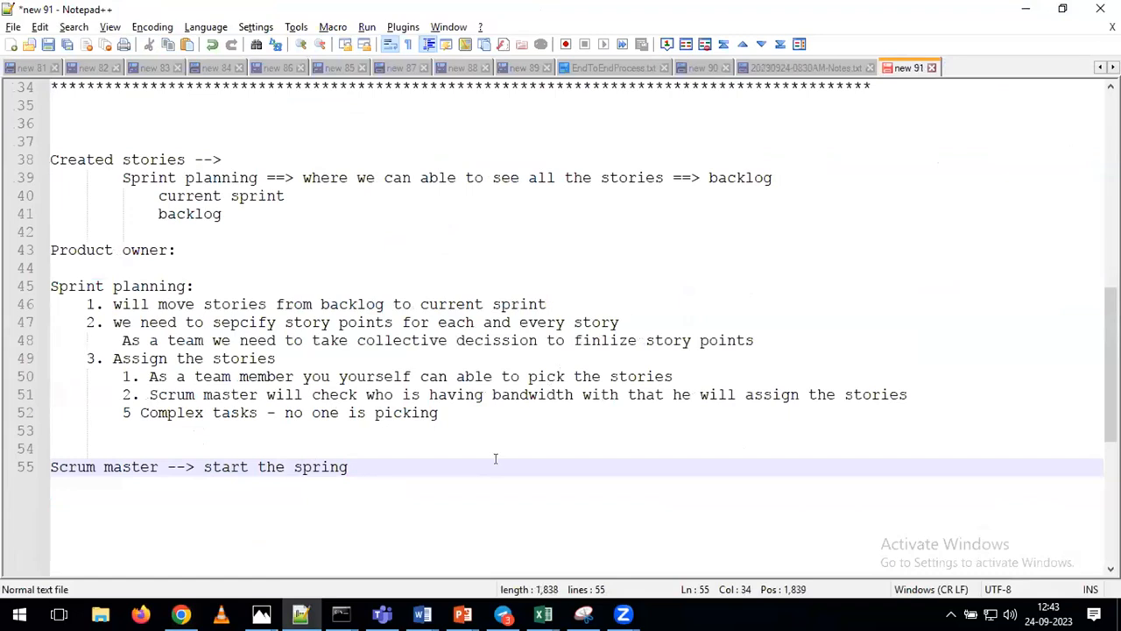
{"action": "scroll", "coordinate": [495, 456], "scroll_direction": "down", "scroll_amount": 1}
{"action": "key", "text": "BackSpace"}
{"action": "type", "text": "t"}
Add a long separator row of asterisks below the Scrum master line, leaving one blank line between them
{"action": "key", "text": "Return"}
{"action": "key", "text": "Return"}
{"action": "type", "text": "^^^^^^^^^^^^^^^^^^^^^^^^"}
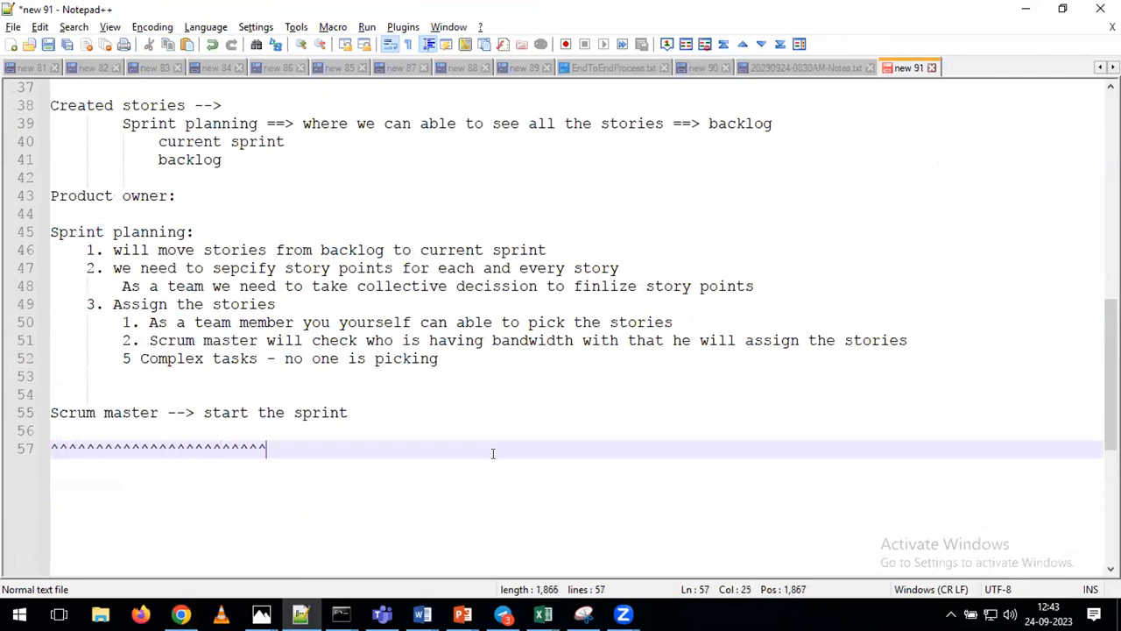
{"action": "key", "text": "shift+Home"}
{"action": "type", "text": "**************************************"}
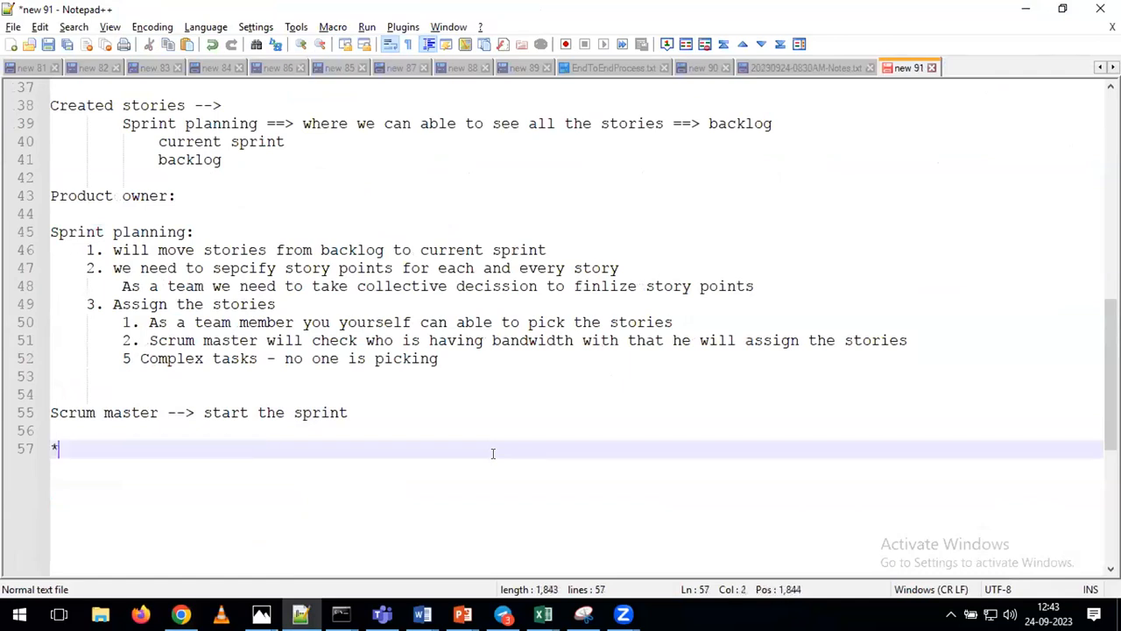
{"action": "type", "text": "*****************************************"}
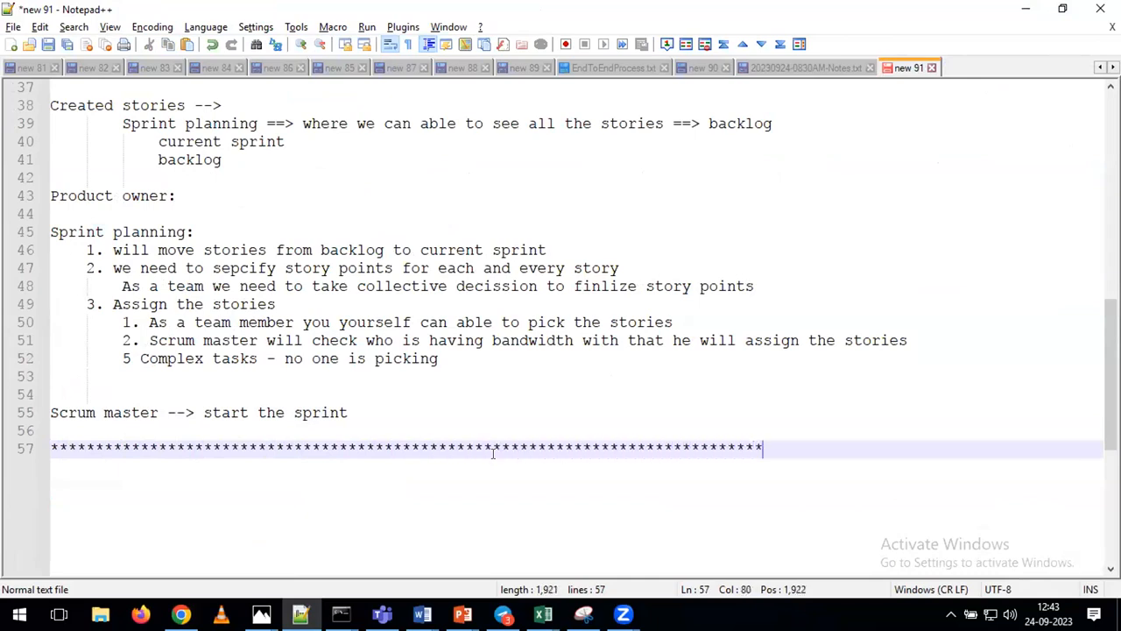
Add the lines "technical skills" and "process" beneath the separator and close them off with another row of asterisks
{"action": "key", "text": "alt+Tab"}
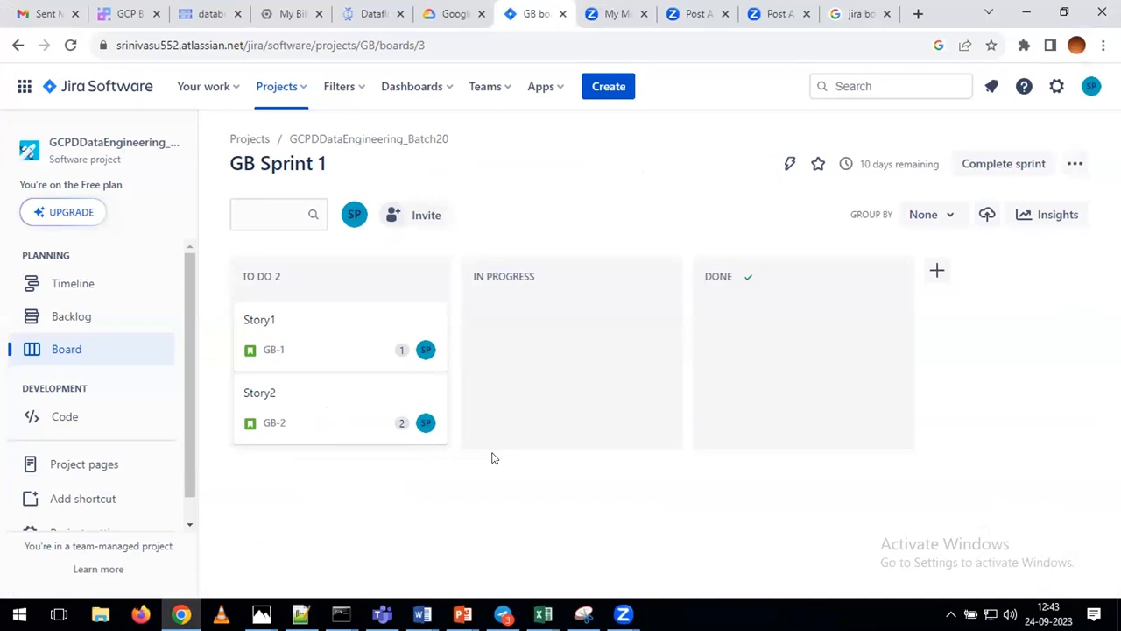
{"action": "key", "text": "alt+Tab"}
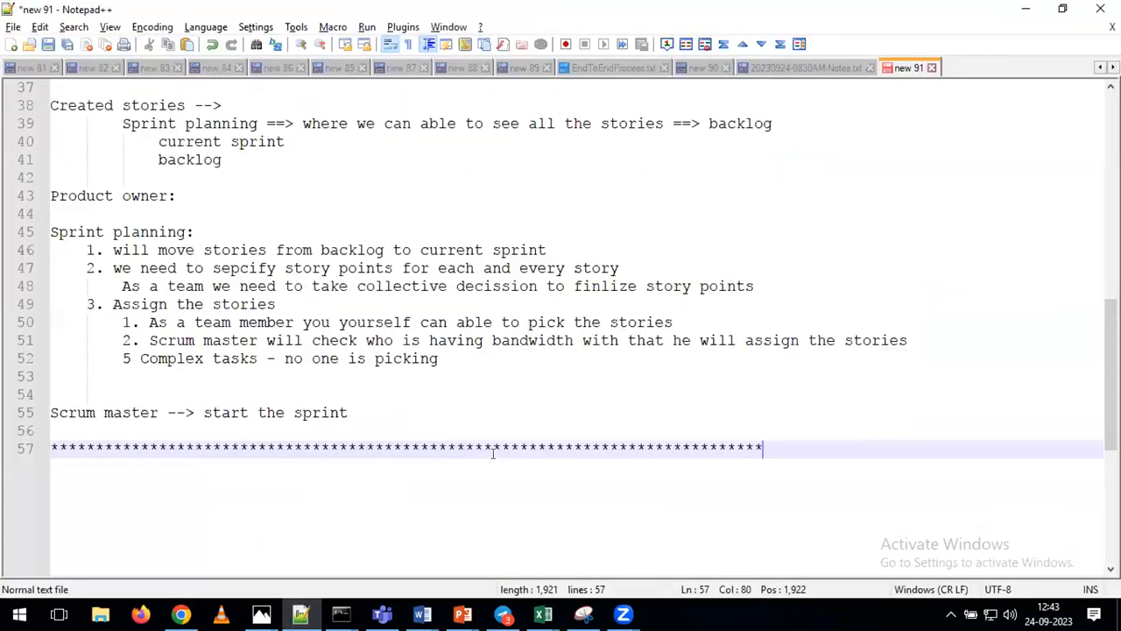
{"action": "key", "text": "Return"}
{"action": "type", "text": "technicall"}
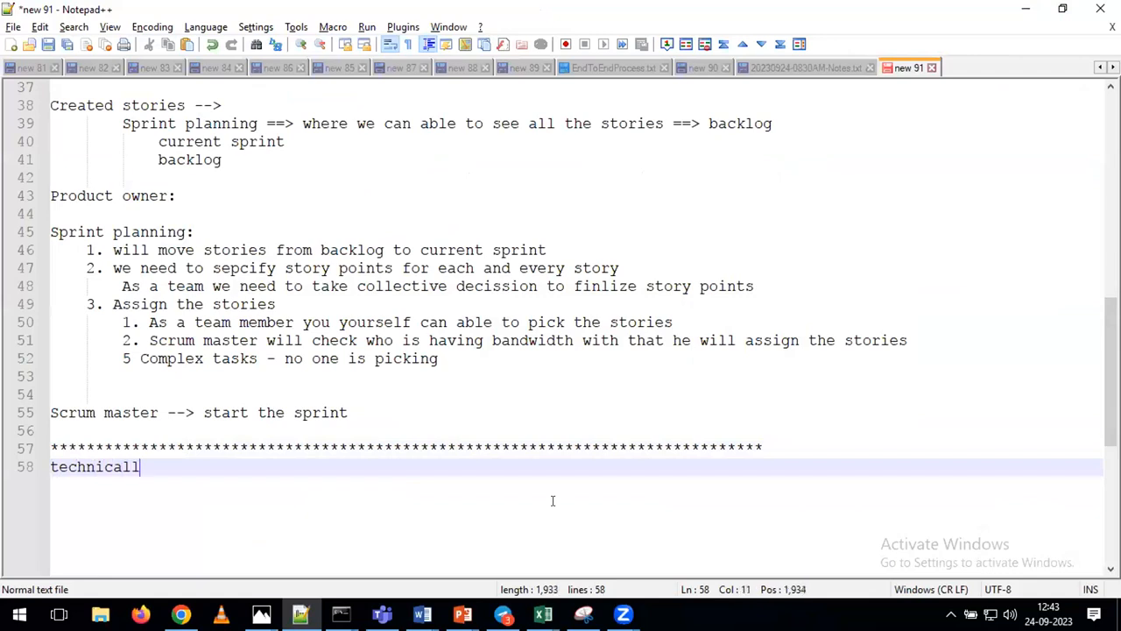
{"action": "key", "text": "BackSpace"}
{"action": "type", "text": "skills"}
{"action": "key", "text": "Return"}
{"action": "type", "text": "process"}
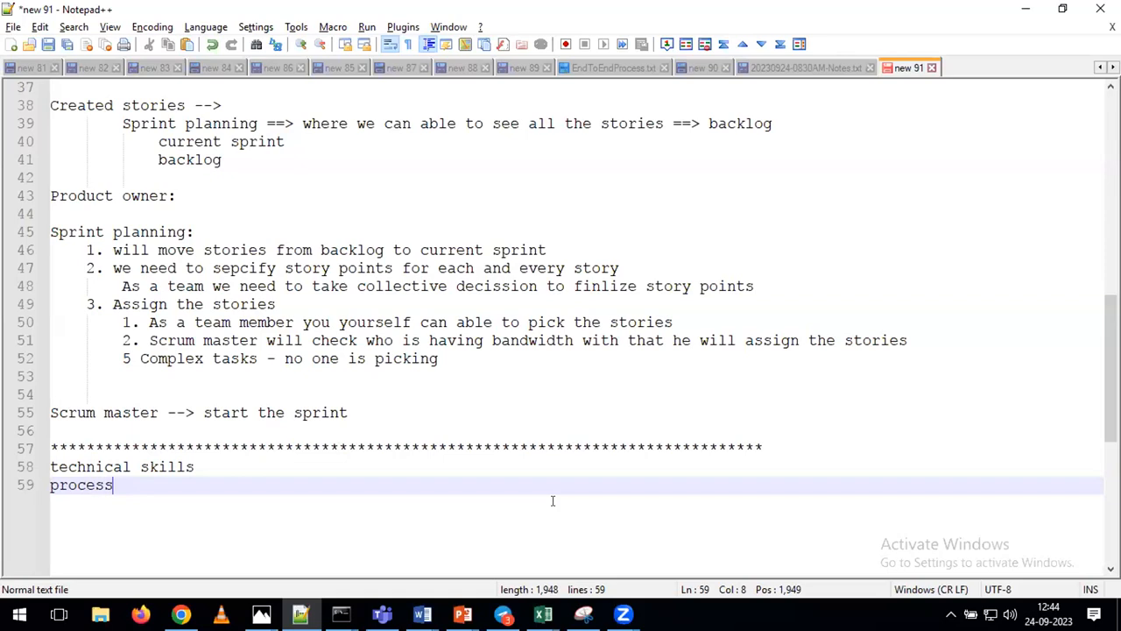
{"action": "key", "text": "Return"}
{"action": "type", "text": "*****************************************************************************"}
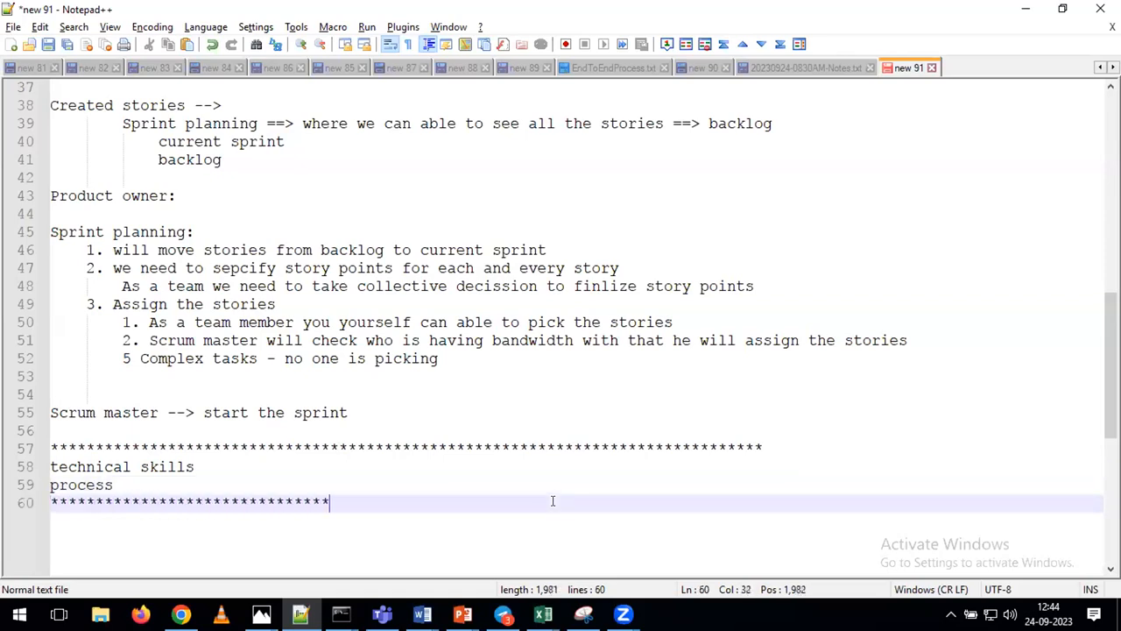
{"action": "type", "text": "***"}
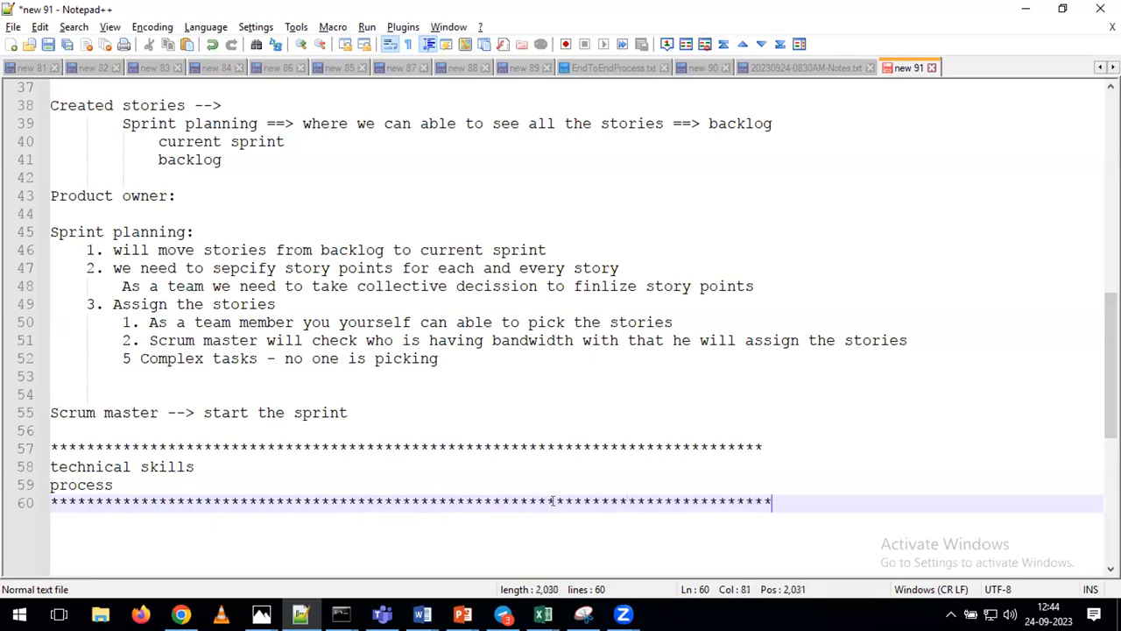
Add the heading "Daily scrum meeting (DSM)/scrum meeting:" below the second separator, followed by blank lines for its notes
{"action": "key", "text": "Return"}
{"action": "type", "text": "Dail"}
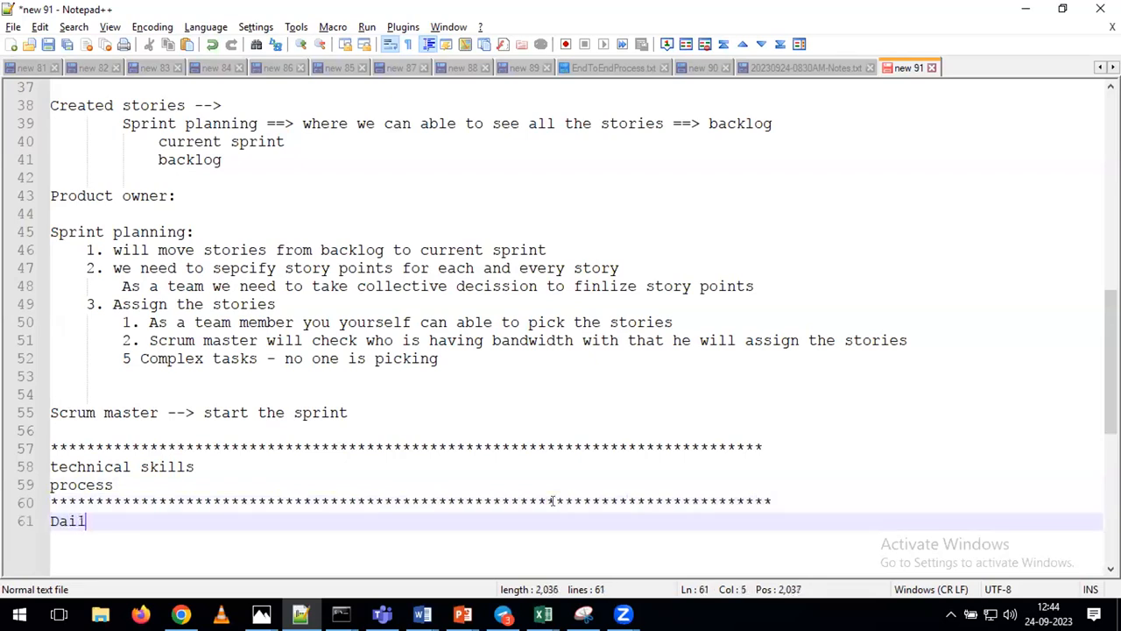
{"action": "type", "text": "y scrum m"}
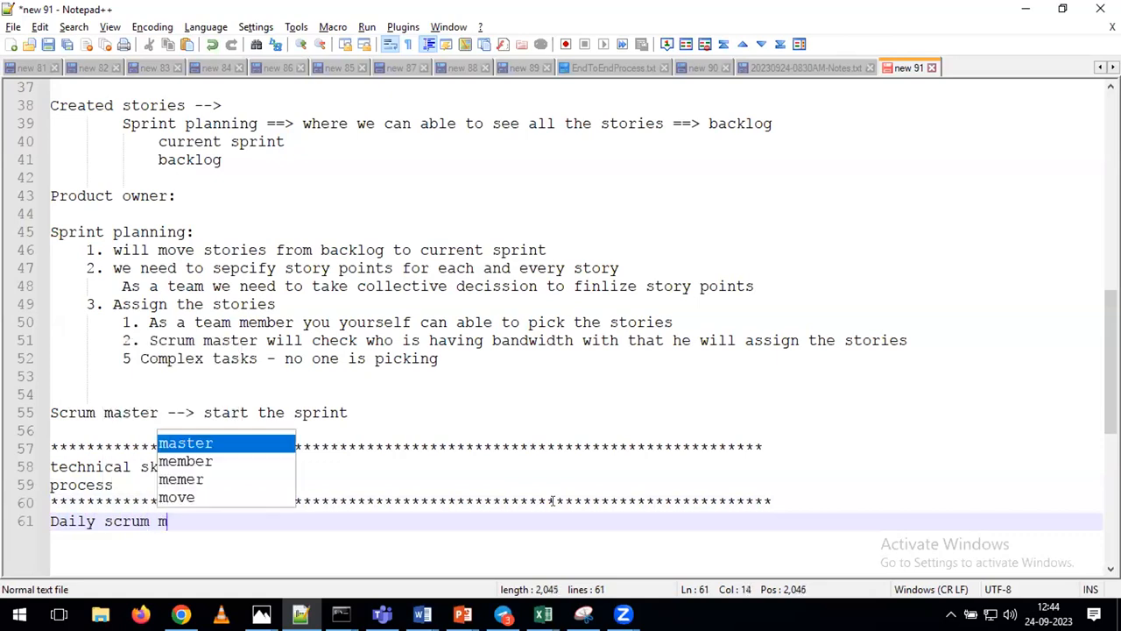
{"action": "type", "text": "eeting (DS"}
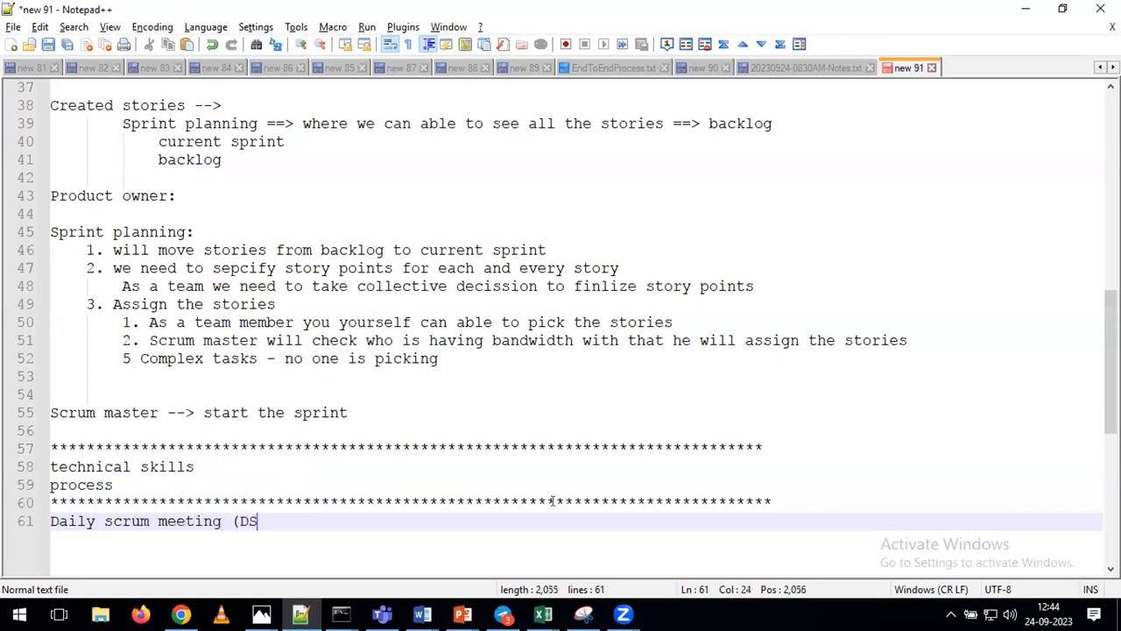
{"action": "type", "text": "M) scru"}
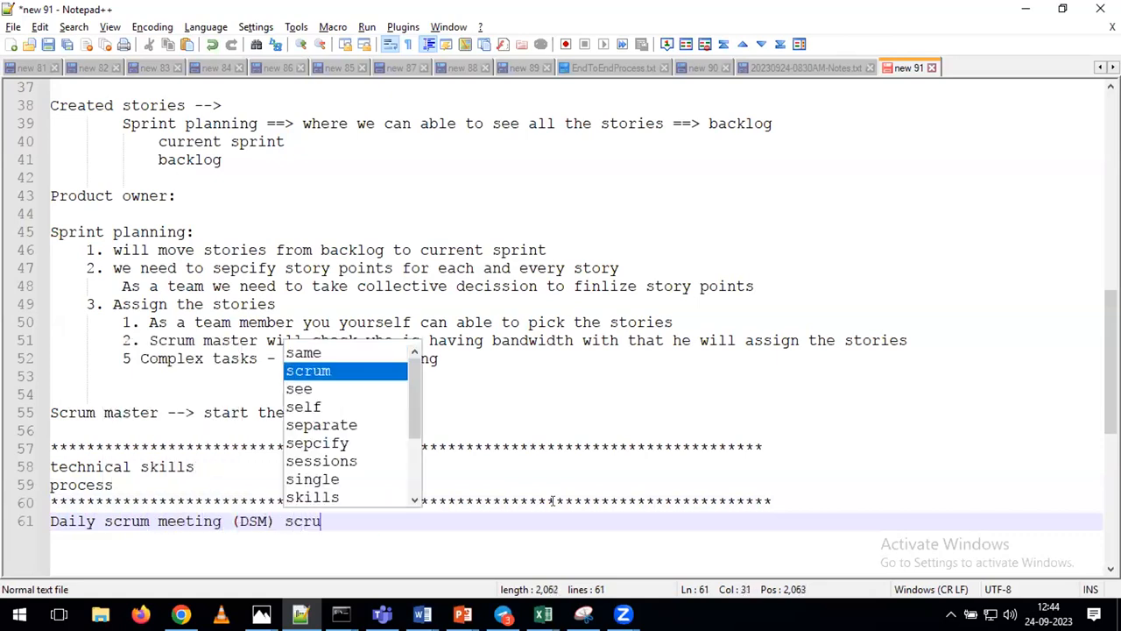
{"action": "key", "text": "BackSpace"}
{"action": "key", "text": "BackSpace"}
{"action": "key", "text": "BackSpace"}
{"action": "key", "text": "BackSpace"}
{"action": "key", "text": "BackSpace"}
{"action": "type", "text": "/scrum m"}
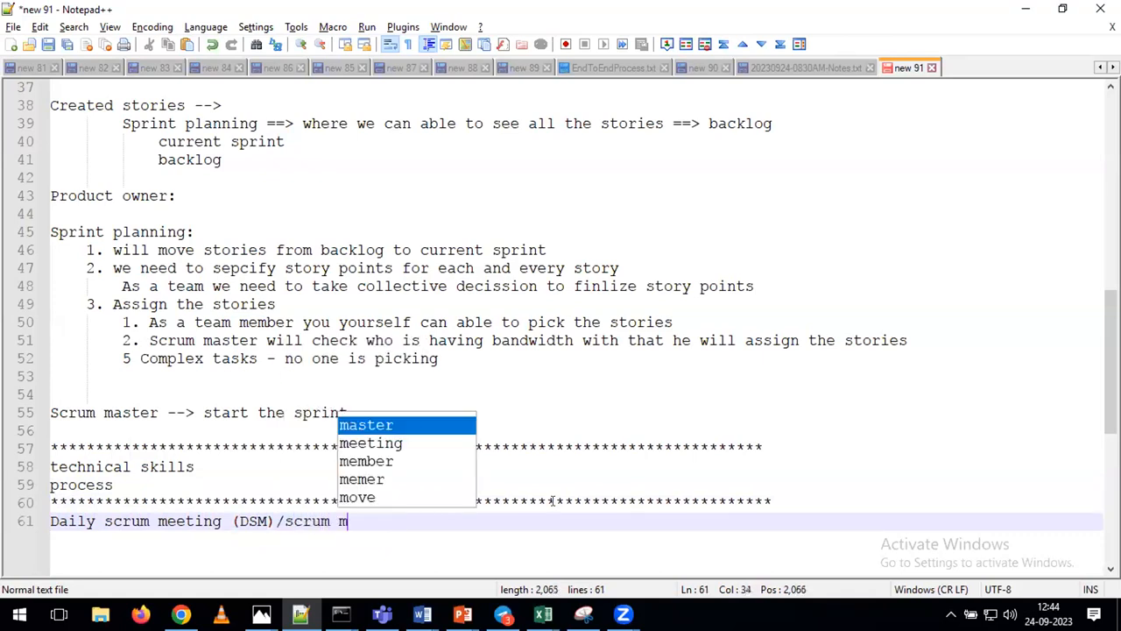
{"action": "type", "text": "eeting:"}
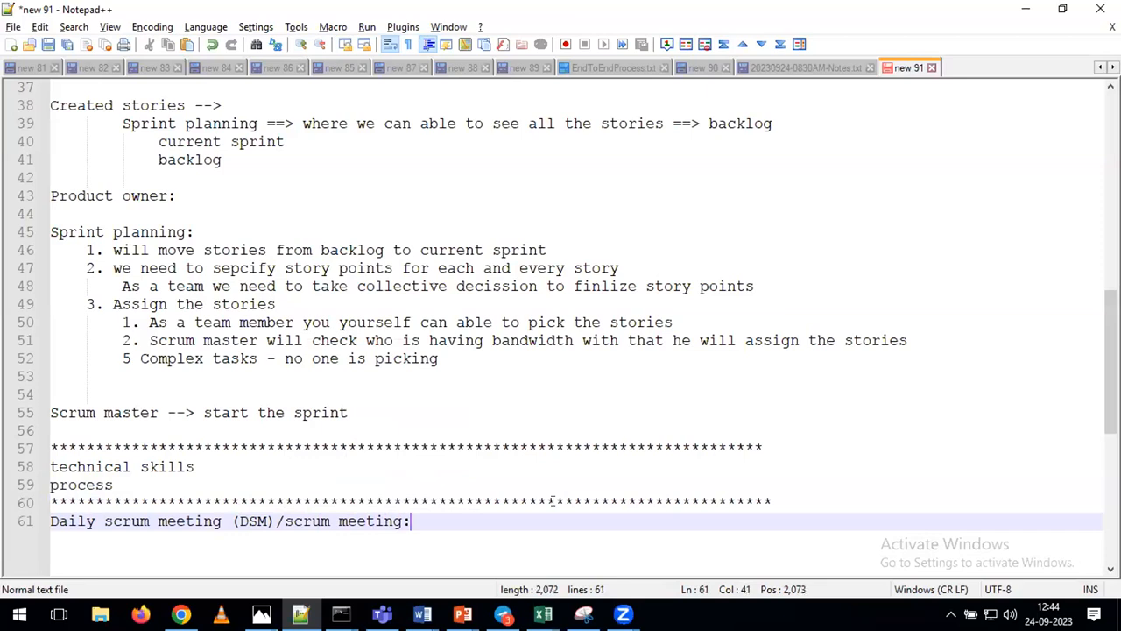
{"action": "key", "text": "Return"}
{"action": "key", "text": "Return"}
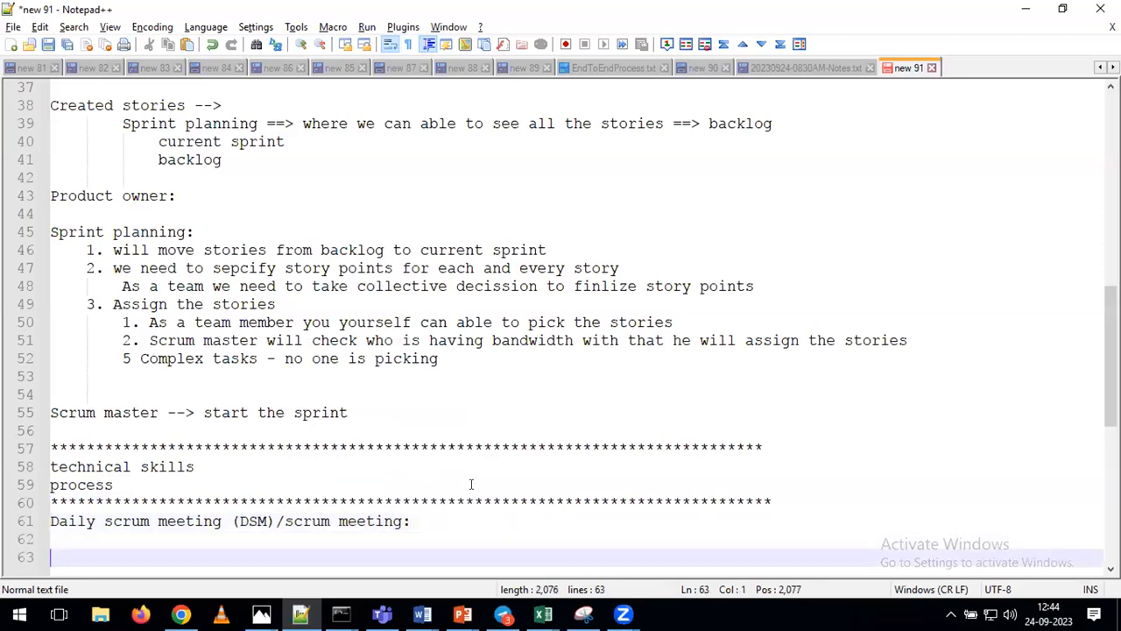
{"action": "scroll", "coordinate": [428, 465], "scroll_direction": "down", "scroll_amount": 3}
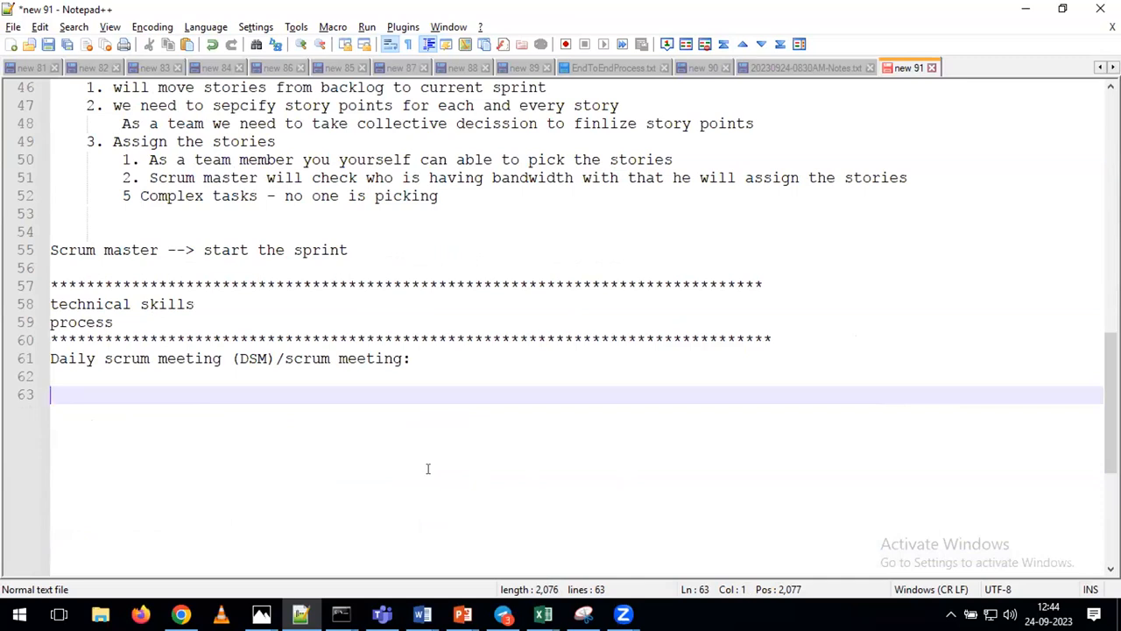
Switch to the Jira board in Chrome, move Story1 to In Progress and save the comment "Started working on this stroy" on it
{"action": "key", "text": "alt+Tab"}
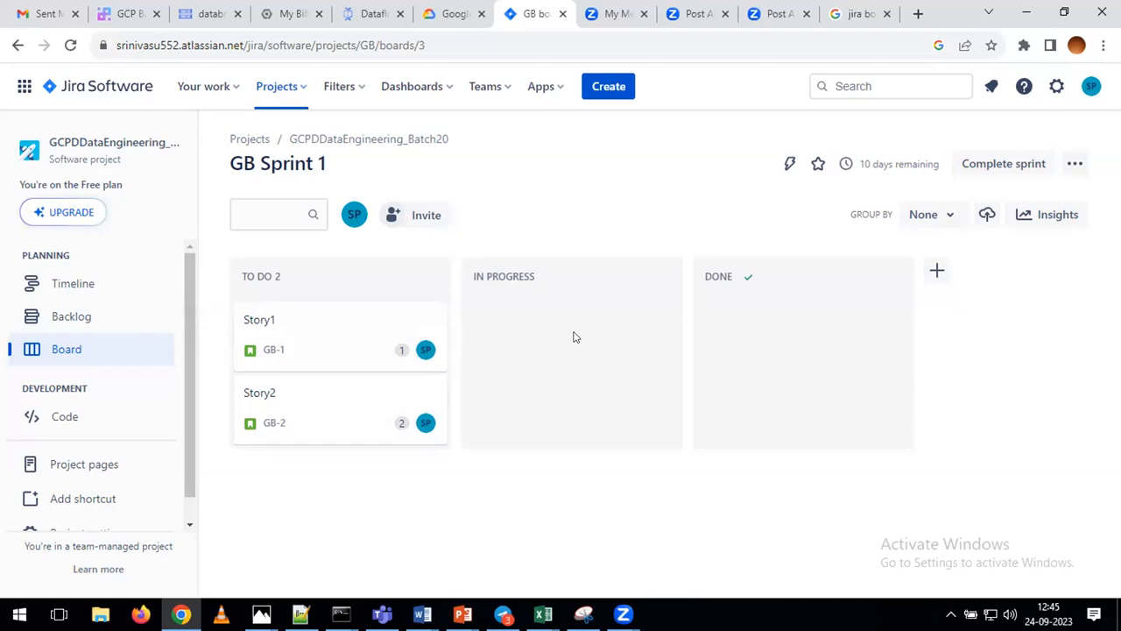
{"action": "left_click_drag", "start_coordinate": [348, 353], "coordinate": [566, 351]}
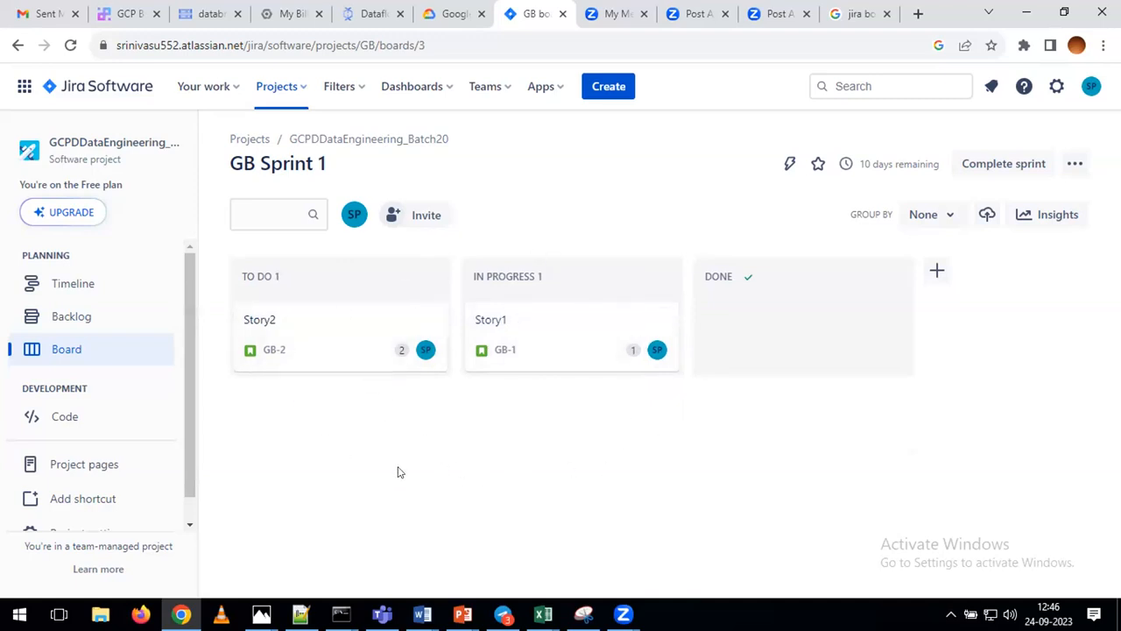
{"action": "left_click", "coordinate": [534, 337]}
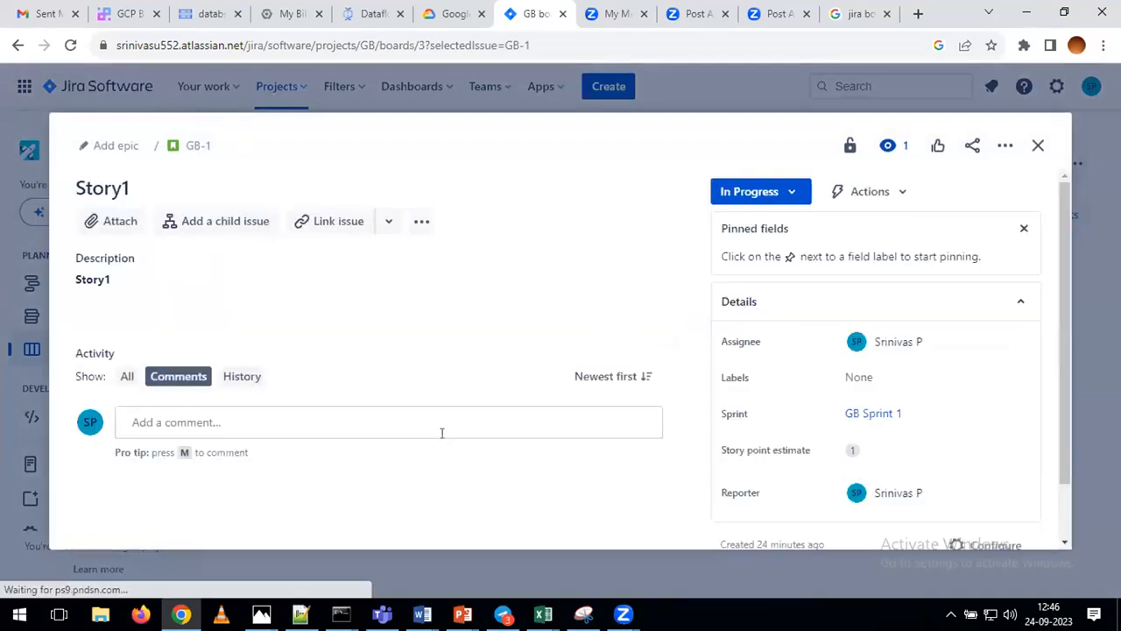
{"action": "left_click", "coordinate": [185, 422]}
{"action": "type", "text": "Star"}
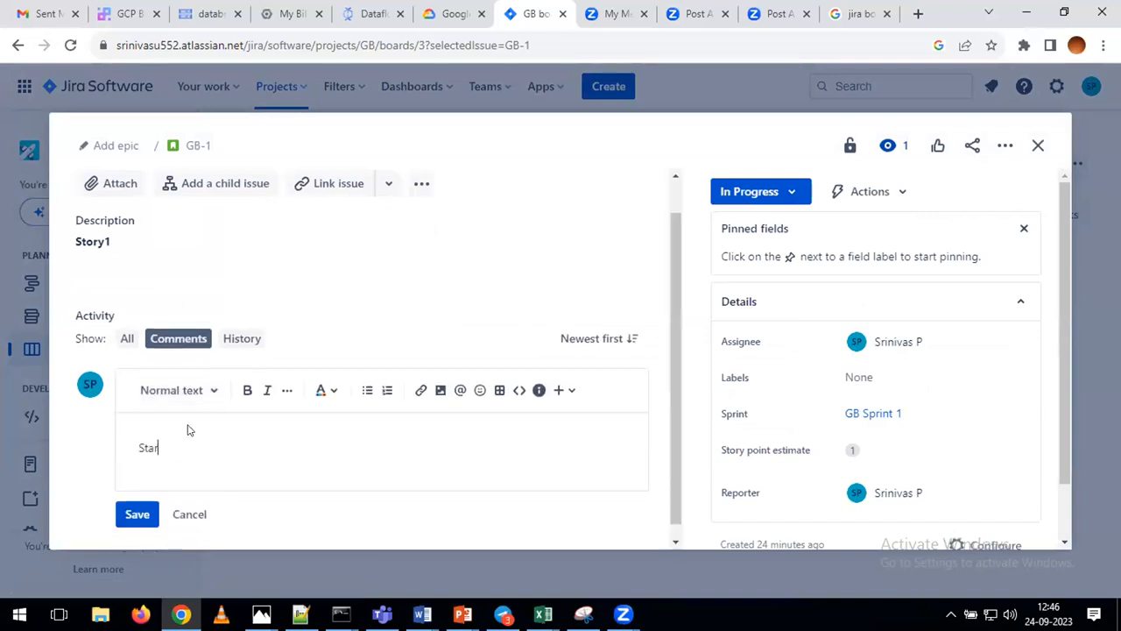
{"action": "type", "text": "ted working on this stroy"}
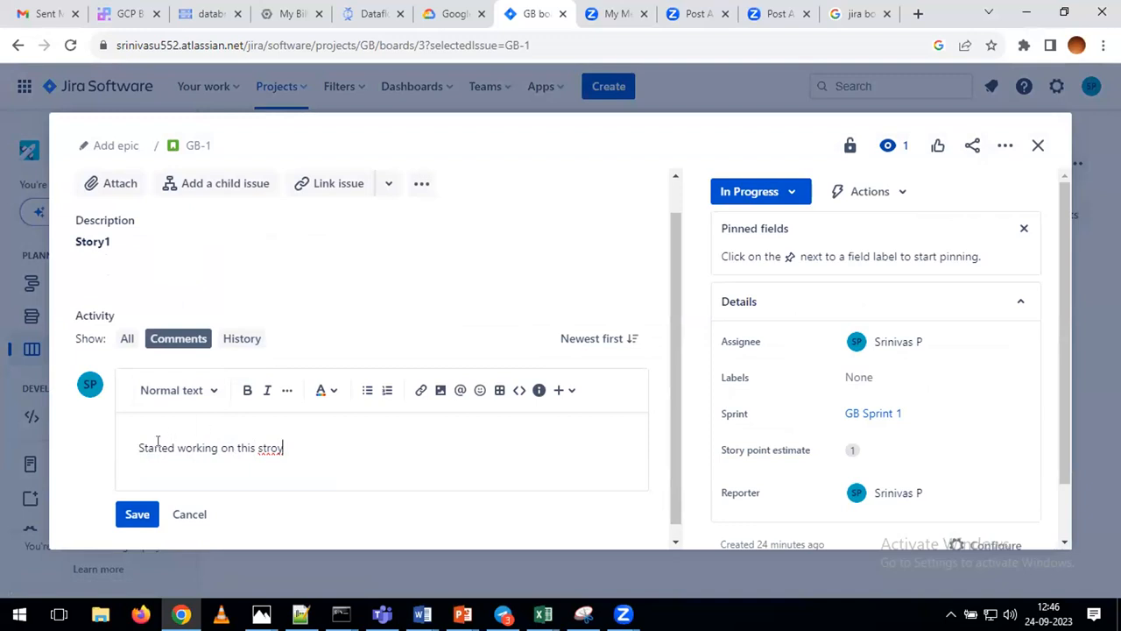
{"action": "left_click", "coordinate": [138, 514]}
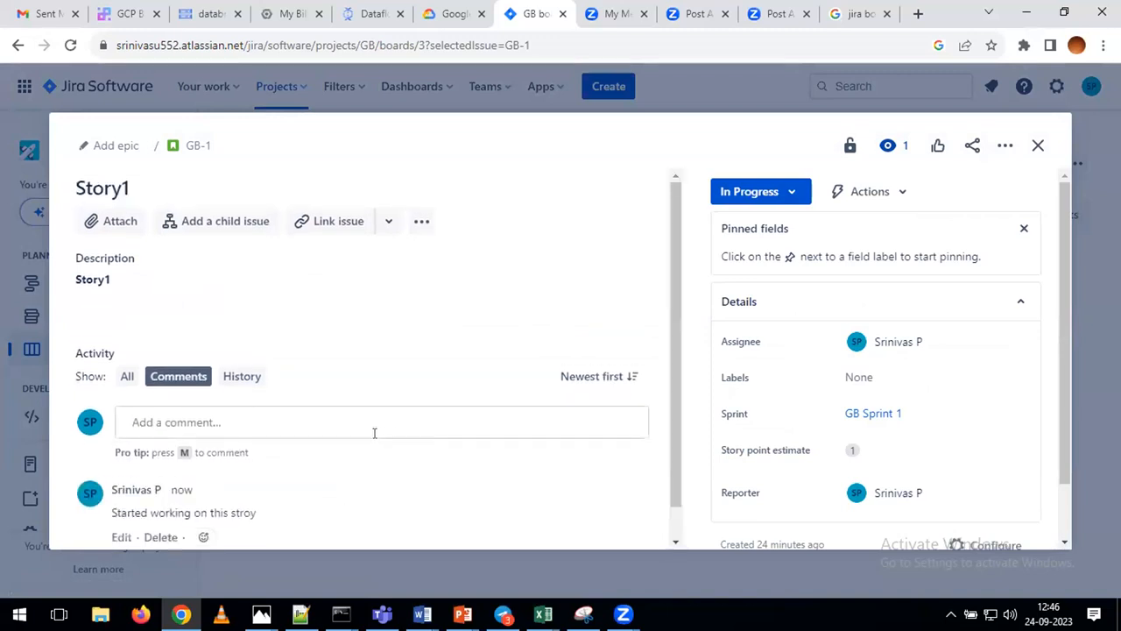
{"action": "scroll", "coordinate": [374, 433], "scroll_direction": "down", "scroll_amount": 1}
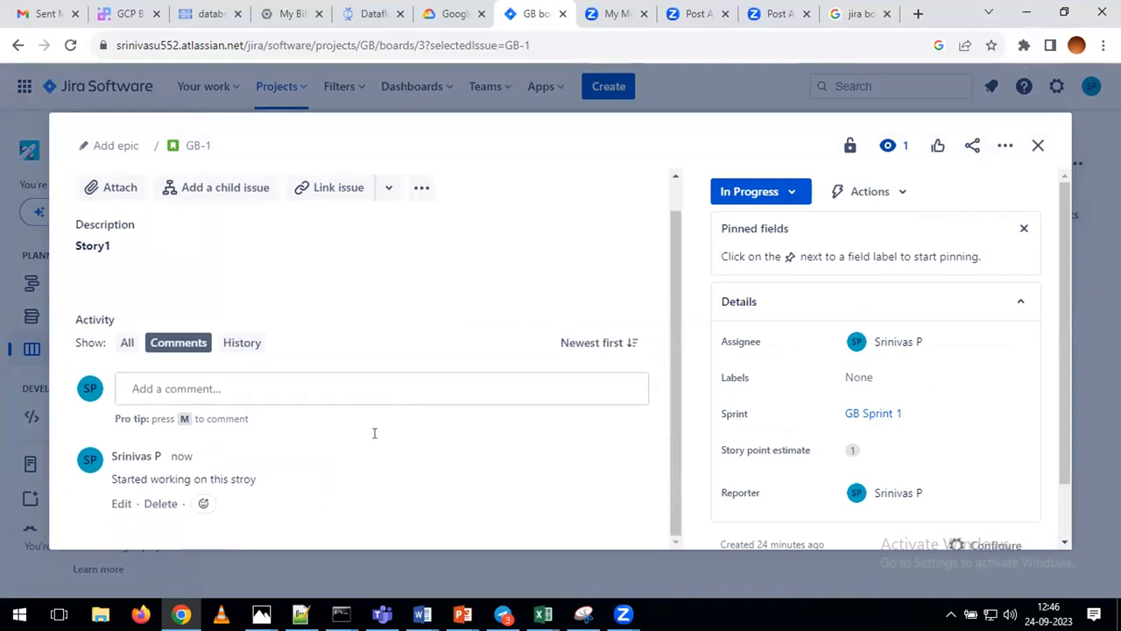
{"action": "scroll", "coordinate": [374, 442], "scroll_direction": "up", "scroll_amount": 1}
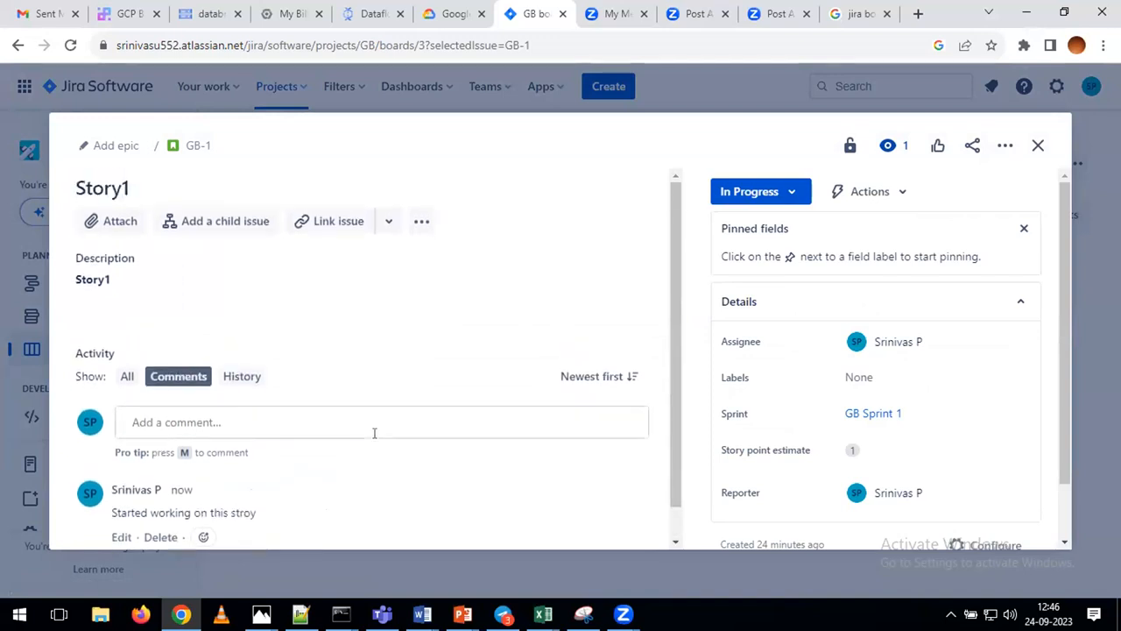
{"action": "scroll", "coordinate": [351, 430], "scroll_direction": "down", "scroll_amount": 1}
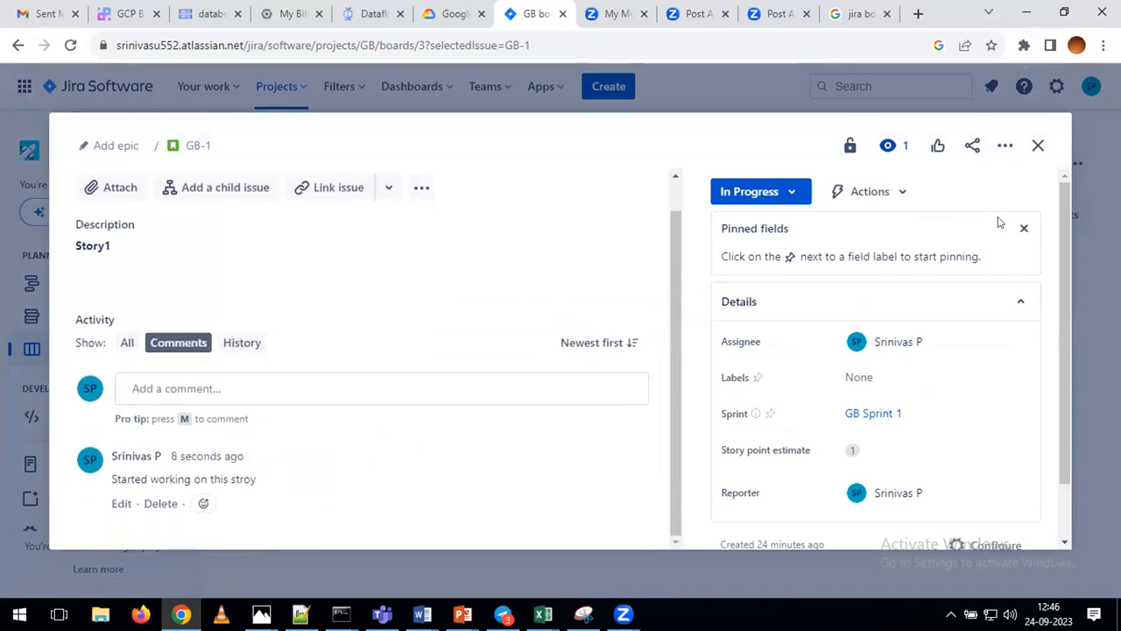
{"action": "left_click", "coordinate": [1037, 145]}
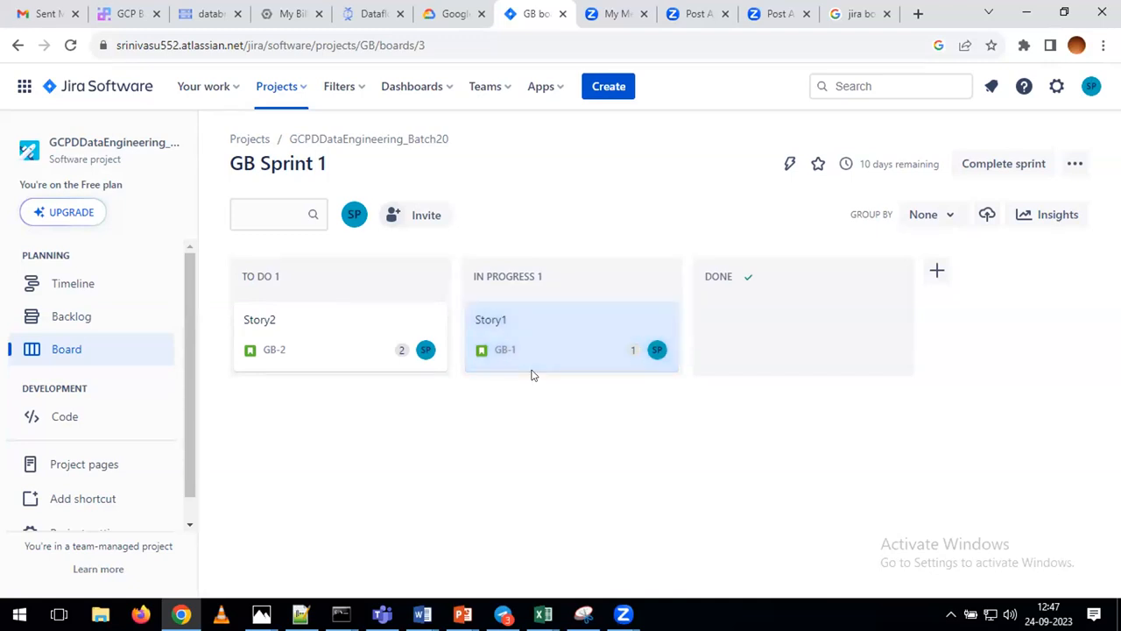
Move Story1 from In Progress to Done and save the comment "this stiory completed" on it
{"action": "left_click_drag", "start_coordinate": [604, 339], "coordinate": [768, 338]}
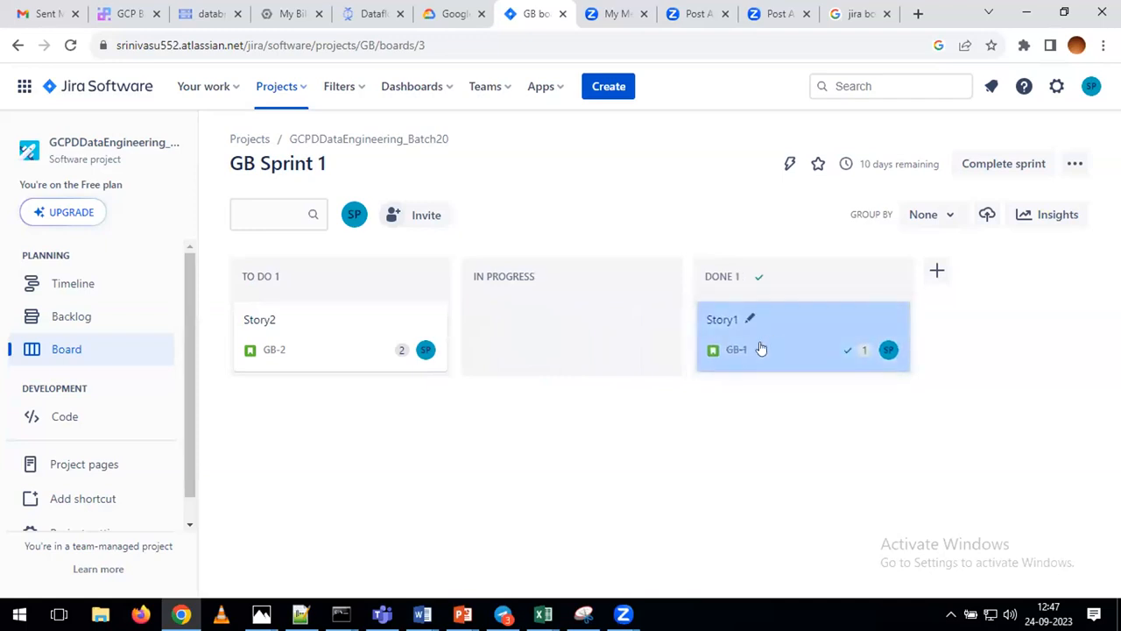
{"action": "left_click", "coordinate": [720, 323]}
{"action": "scroll", "coordinate": [293, 464], "scroll_direction": "down", "scroll_amount": 2}
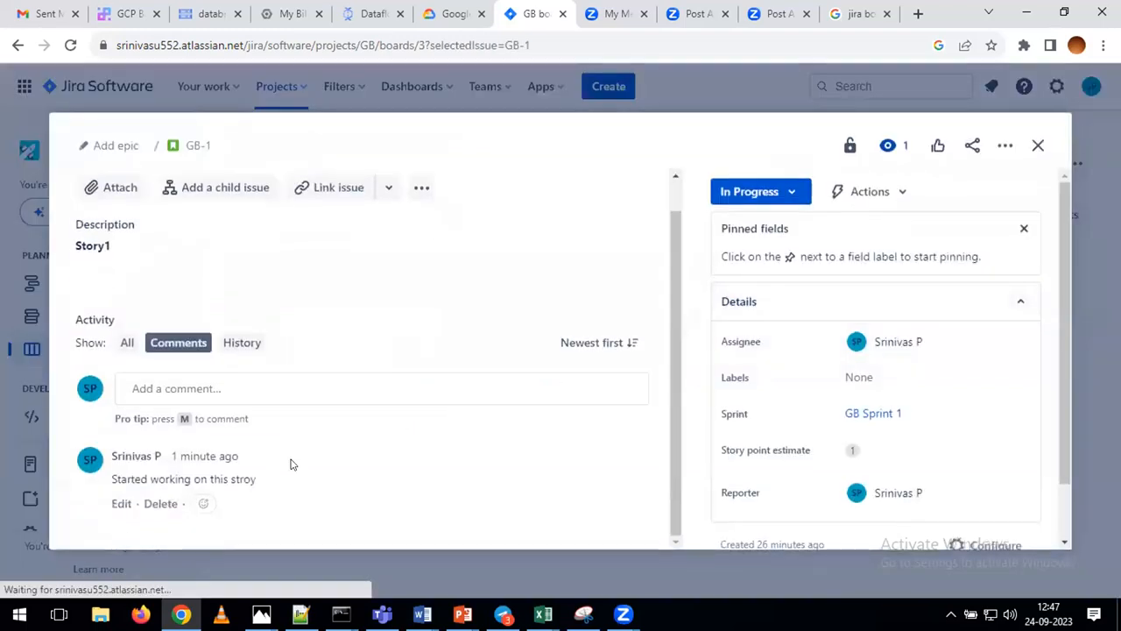
{"action": "left_click", "coordinate": [254, 389]}
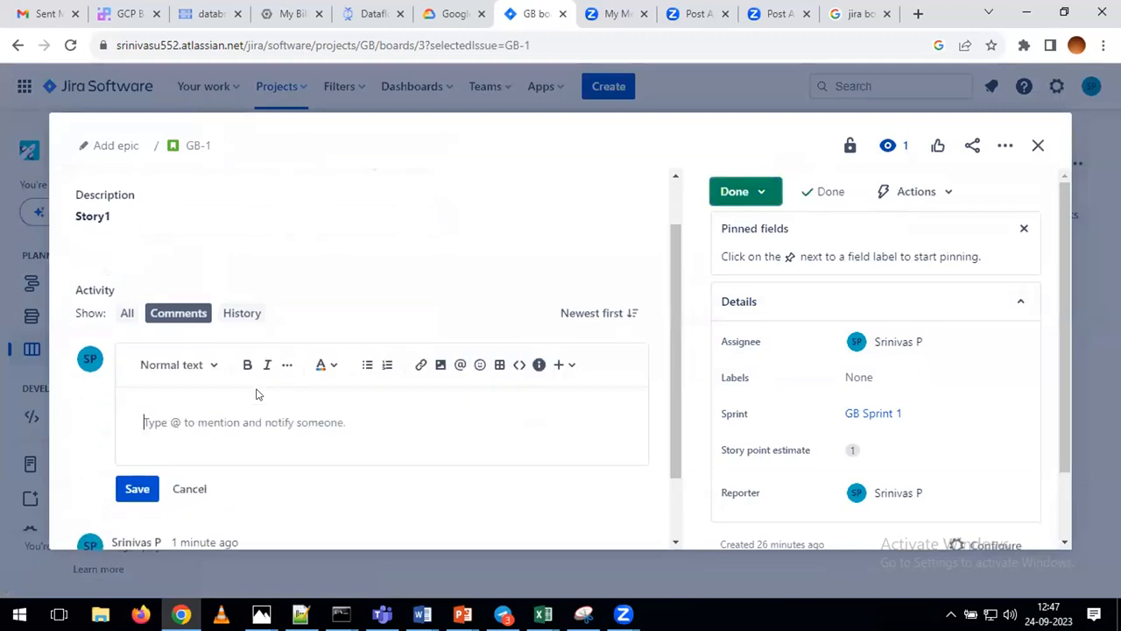
{"action": "type", "text": "this stiry c"}
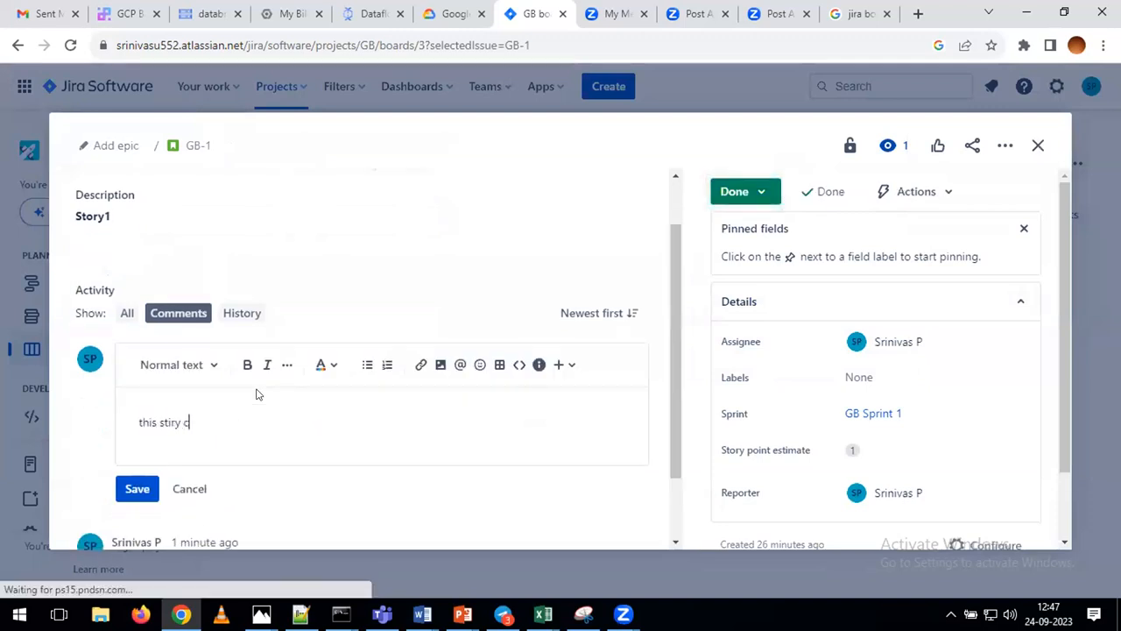
{"action": "type", "text": "omplete"}
{"action": "key", "text": "BackSpace"}
{"action": "key", "text": "BackSpace"}
{"action": "key", "text": "BackSpace"}
{"action": "key", "text": "BackSpace"}
{"action": "key", "text": "BackSpace"}
{"action": "key", "text": "BackSpace"}
{"action": "key", "text": "BackSpace"}
{"action": "key", "text": "BackSpace"}
{"action": "key", "text": "BackSpace"}
{"action": "key", "text": "BackSpace"}
{"action": "key", "text": "BackSpace"}
{"action": "type", "text": "ory completed"}
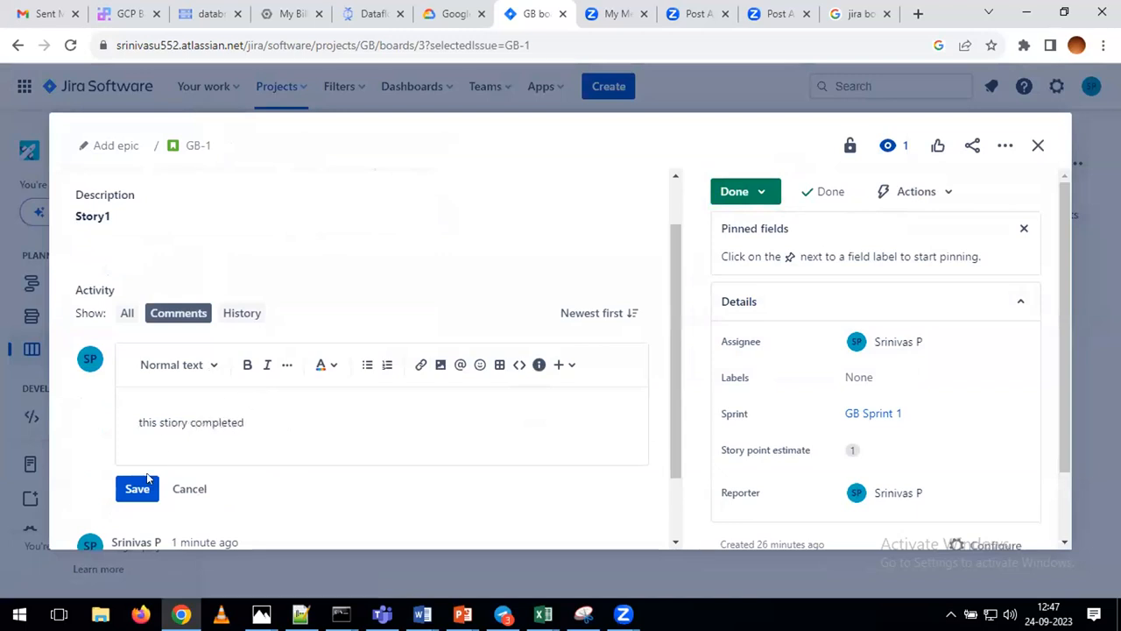
{"action": "left_click", "coordinate": [141, 487]}
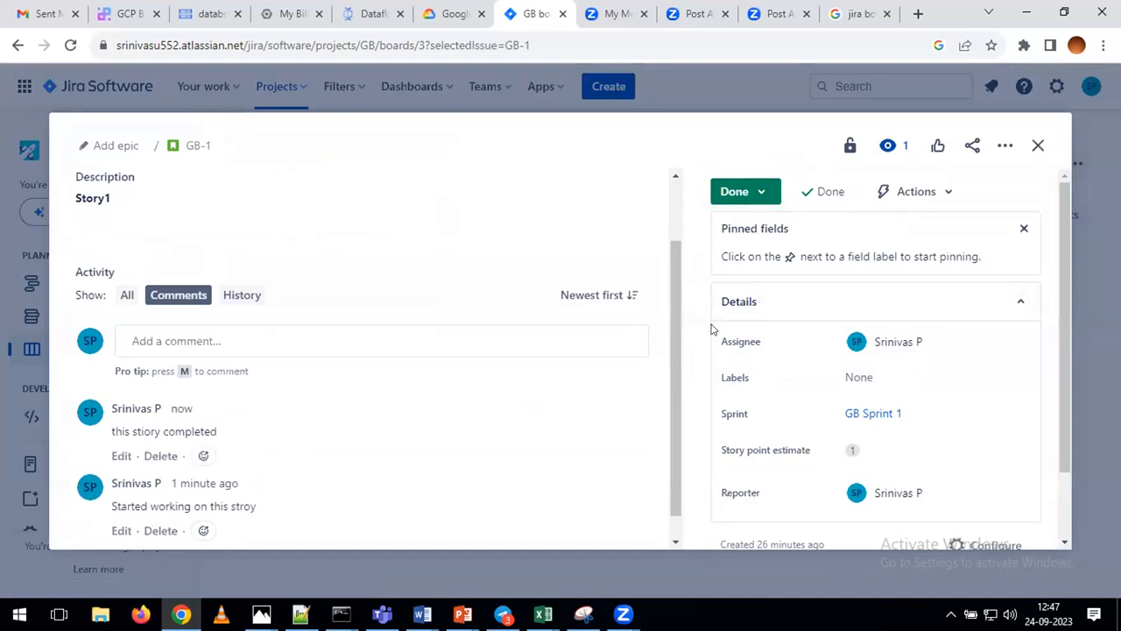
Close the Story1 details and move Story2 on the sprint board to In Progress and on to Done
{"action": "left_click", "coordinate": [1035, 147]}
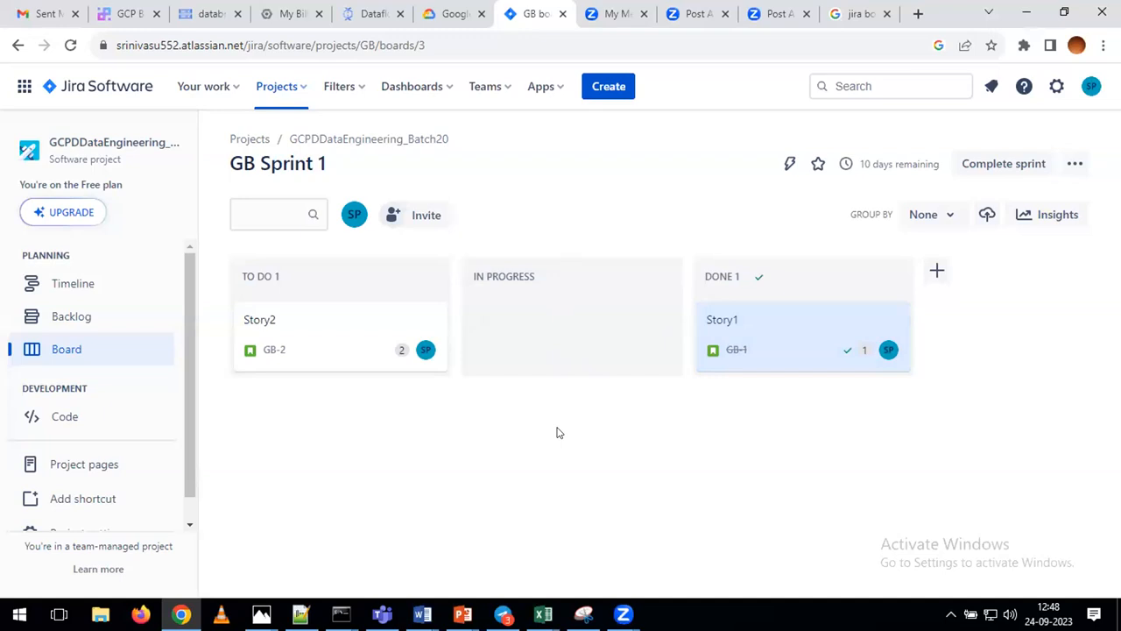
{"action": "left_click_drag", "start_coordinate": [378, 333], "coordinate": [550, 327]}
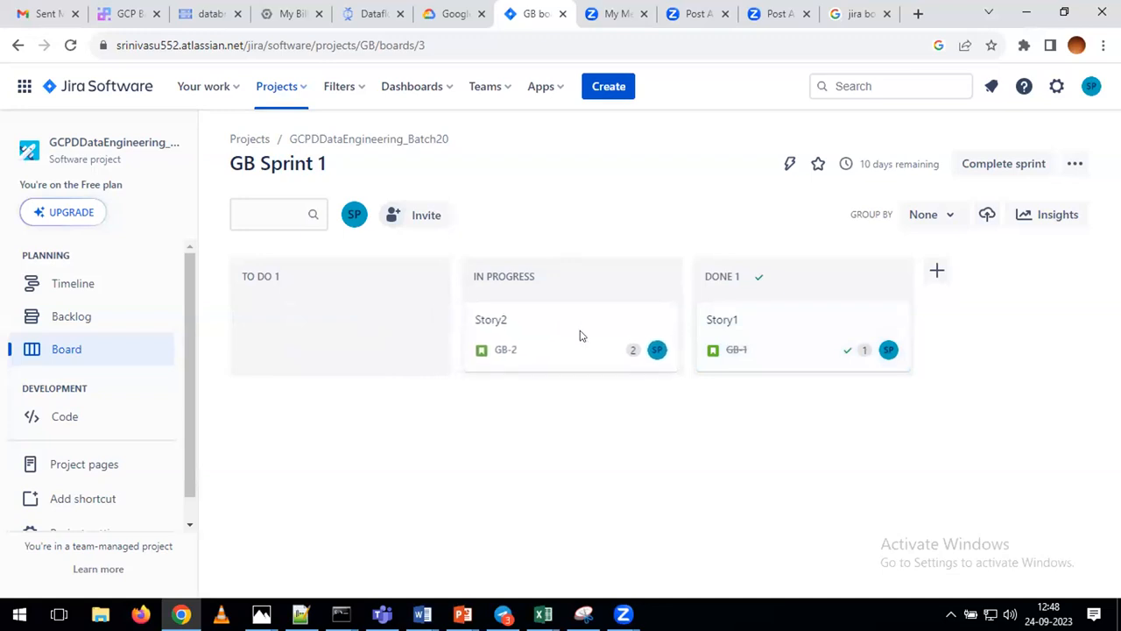
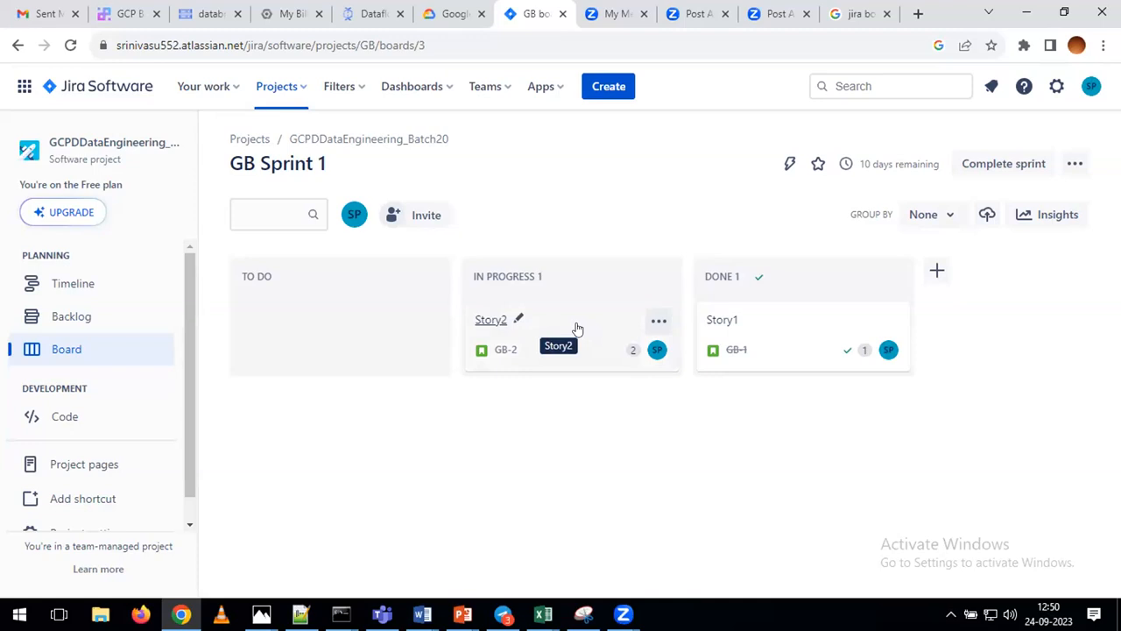
{"action": "mouse_move", "coordinate": [599, 319]}
{"action": "left_mouse_down"}
{"action": "mouse_move", "coordinate": [619, 345]}
{"action": "mouse_move", "coordinate": [601, 312]}
{"action": "mouse_move", "coordinate": [603, 323]}
{"action": "left_mouse_up"}
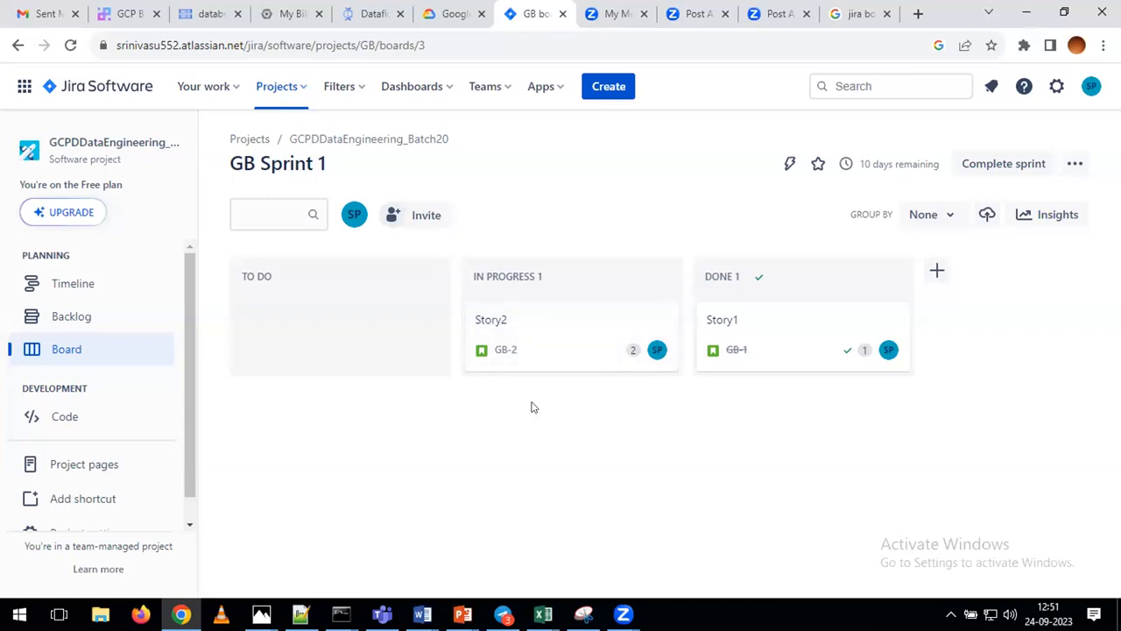
{"action": "left_click_drag", "start_coordinate": [647, 358], "coordinate": [768, 342]}
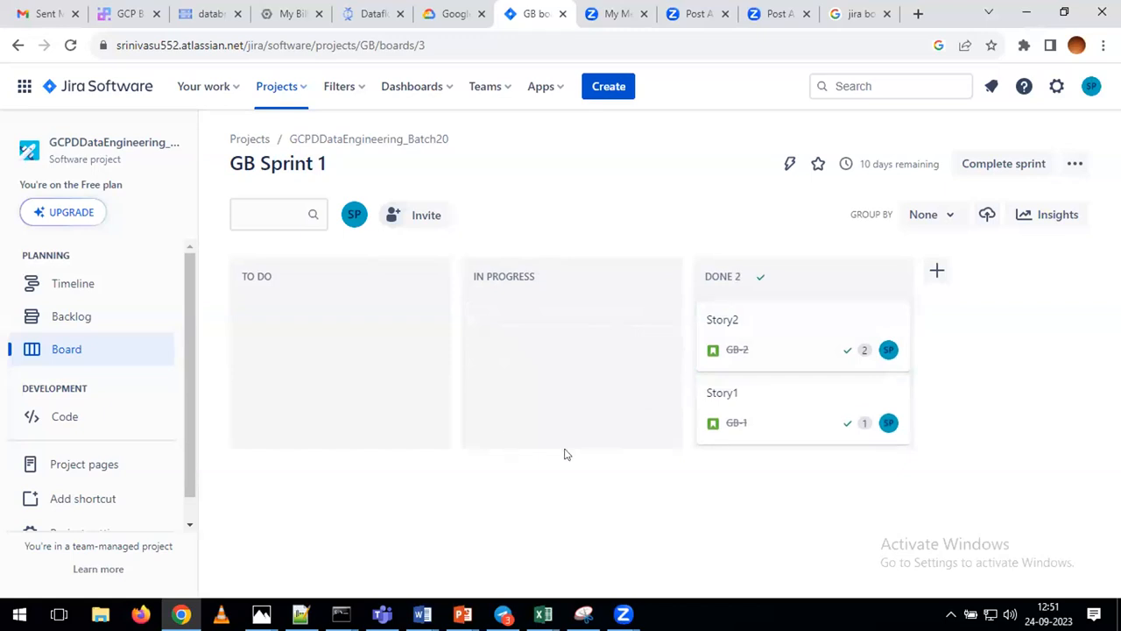
Switch to the Notepad++ notes and add the heading "Sfter sprint end:" below the daily scrum meeting heading
{"action": "left_click", "coordinate": [301, 614]}
{"action": "type", "text": "S"}
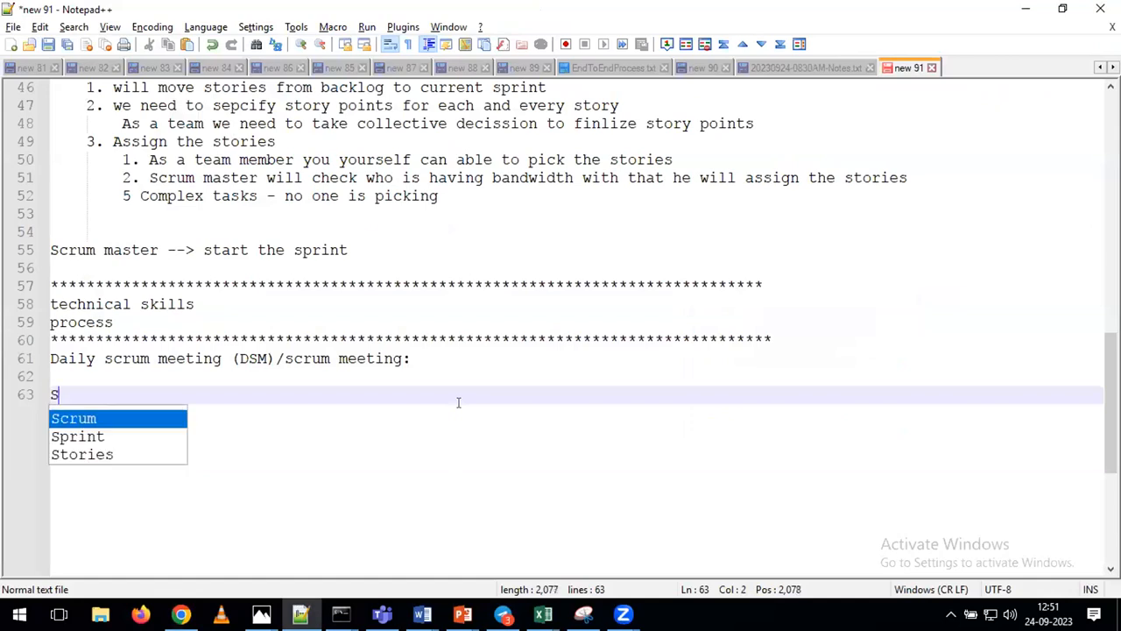
{"action": "type", "text": "fter spring en"}
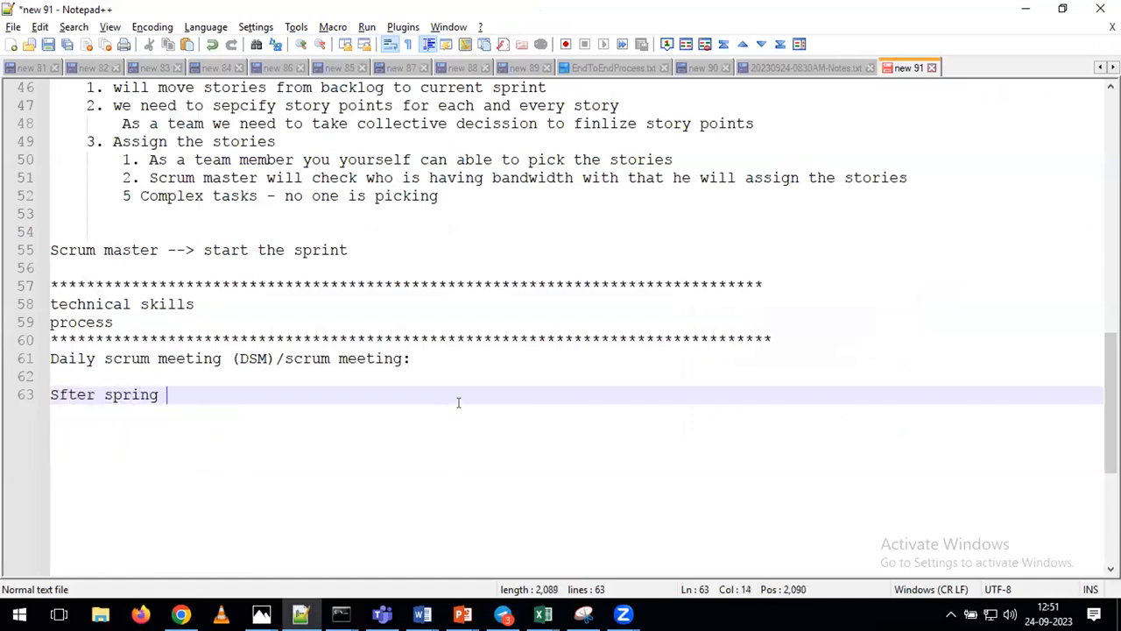
{"action": "key", "text": "BackSpace"}
{"action": "key", "text": "BackSpace"}
{"action": "key", "text": "BackSpace"}
{"action": "key", "text": "BackSpace"}
{"action": "type", "text": "t end:"}
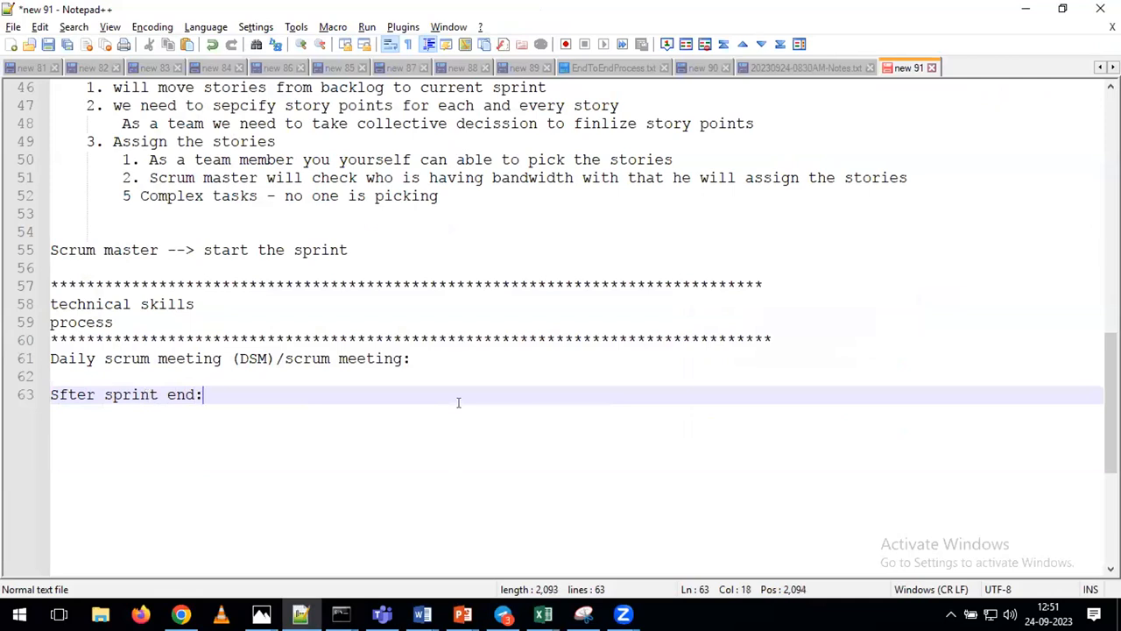
Add the indented item "1. Sprint review meeting" under the sprint end heading, and glance back at the Jira board
{"action": "key", "text": "Return"}
{"action": "key", "text": "Tab"}
{"action": "type", "text": "1. Sprinve re"}
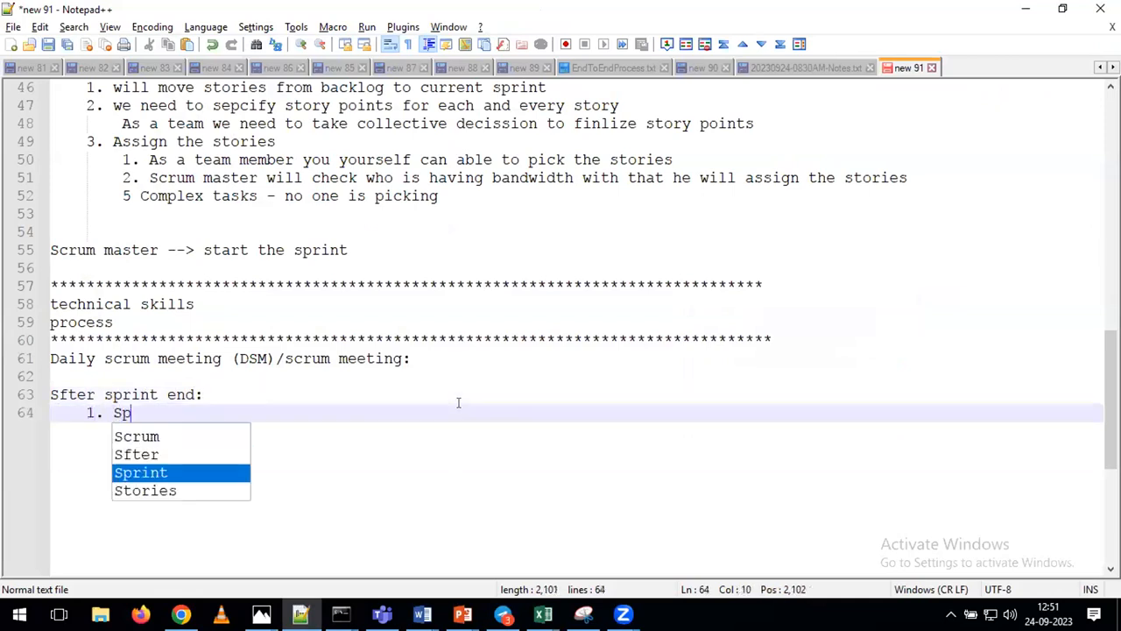
{"action": "key", "text": "BackSpace"}
{"action": "key", "text": "BackSpace"}
{"action": "key", "text": "BackSpace"}
{"action": "key", "text": "BackSpace"}
{"action": "key", "text": "BackSpace"}
{"action": "type", "text": "t review meeting"}
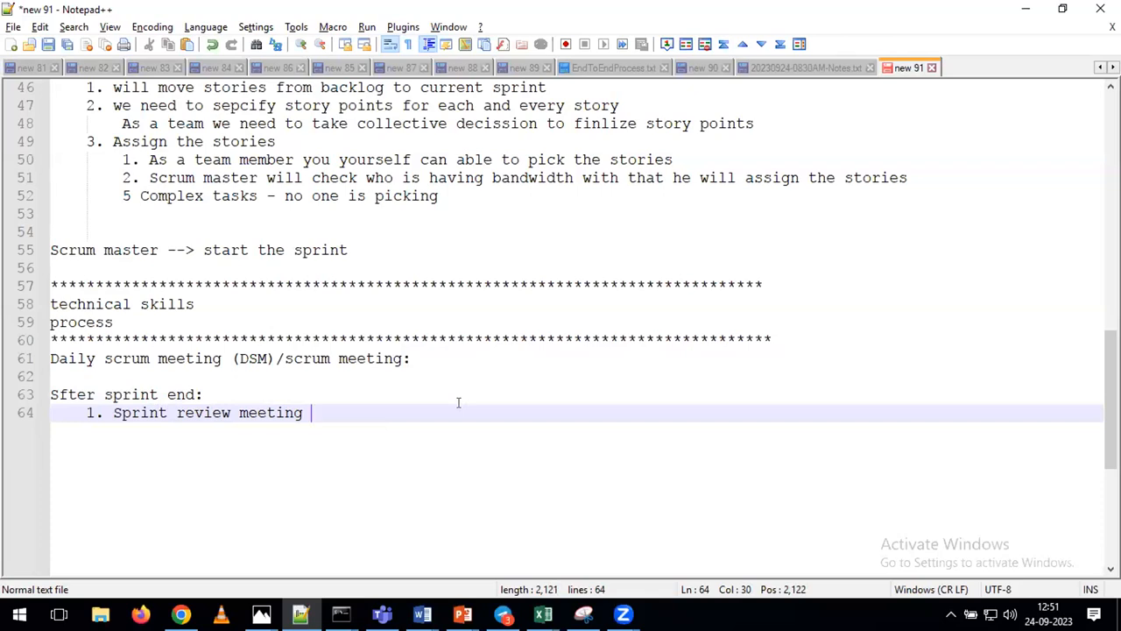
{"action": "key", "text": "alt+Tab"}
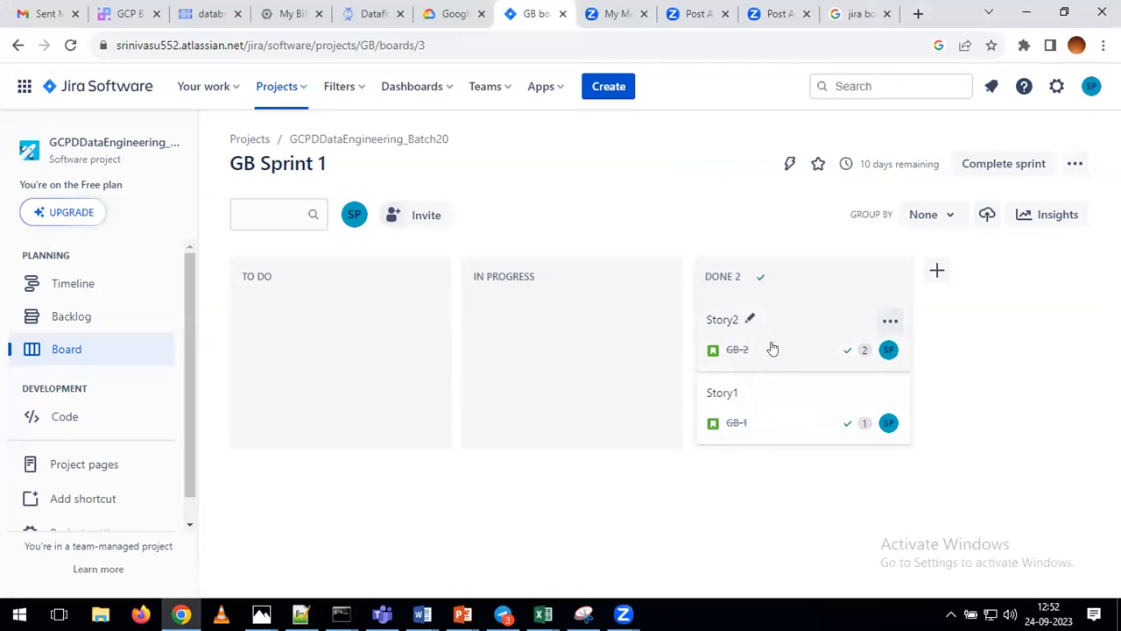
{"action": "key", "text": "alt+Tab"}
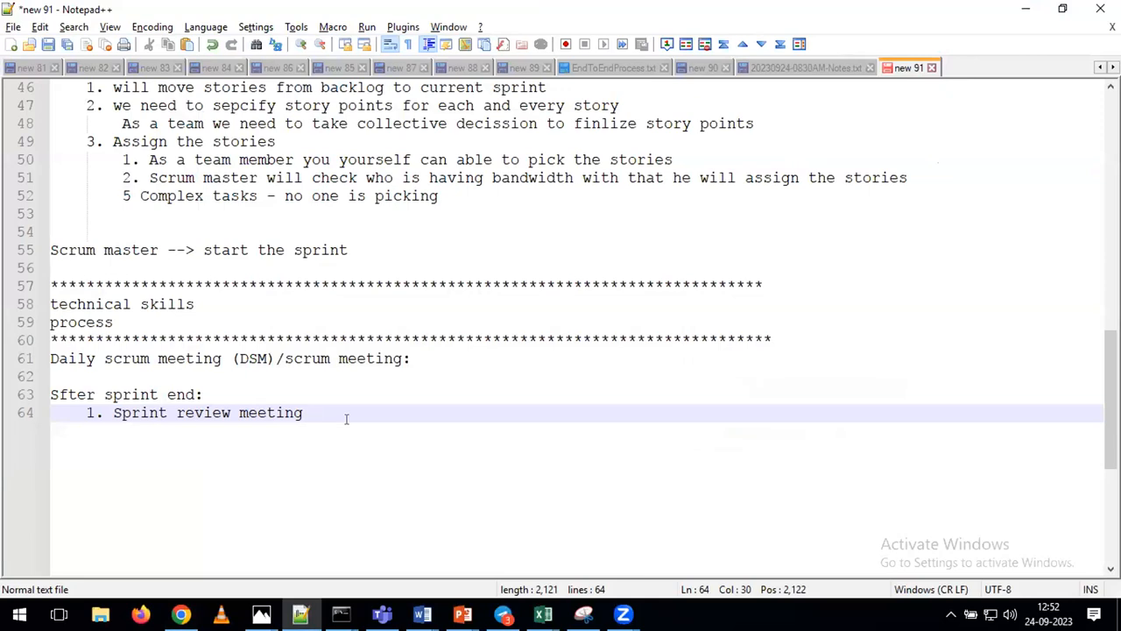
Add the item "2. Retorspective meeting" below the sprint review item
{"action": "key", "text": "Return"}
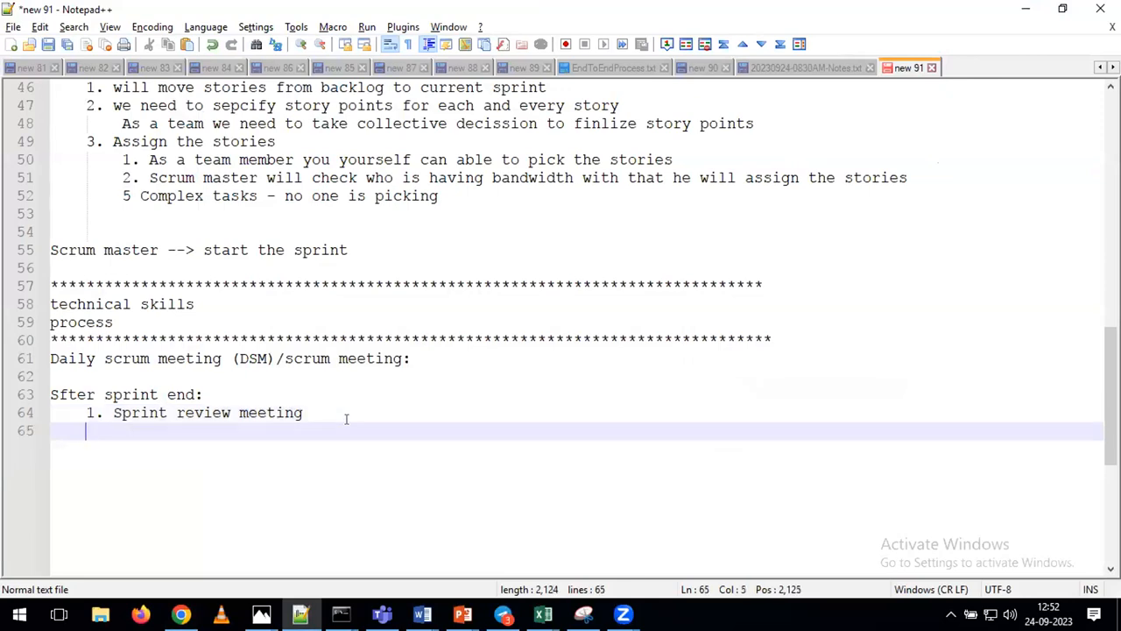
{"action": "type", "text": "2. Reto"}
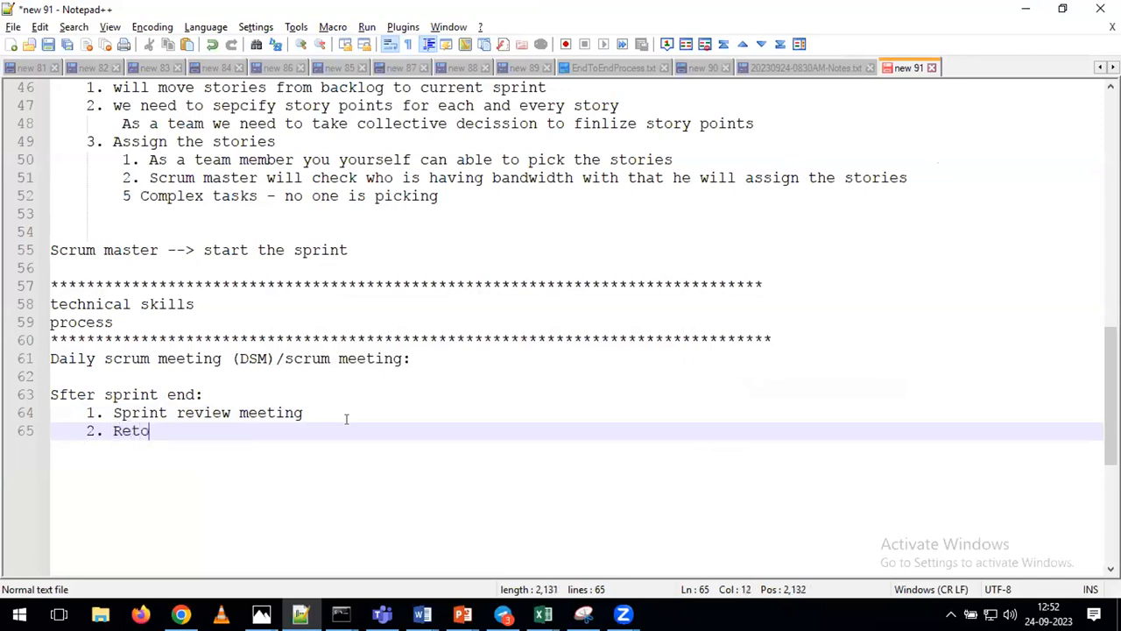
{"action": "type", "text": "rspective m"}
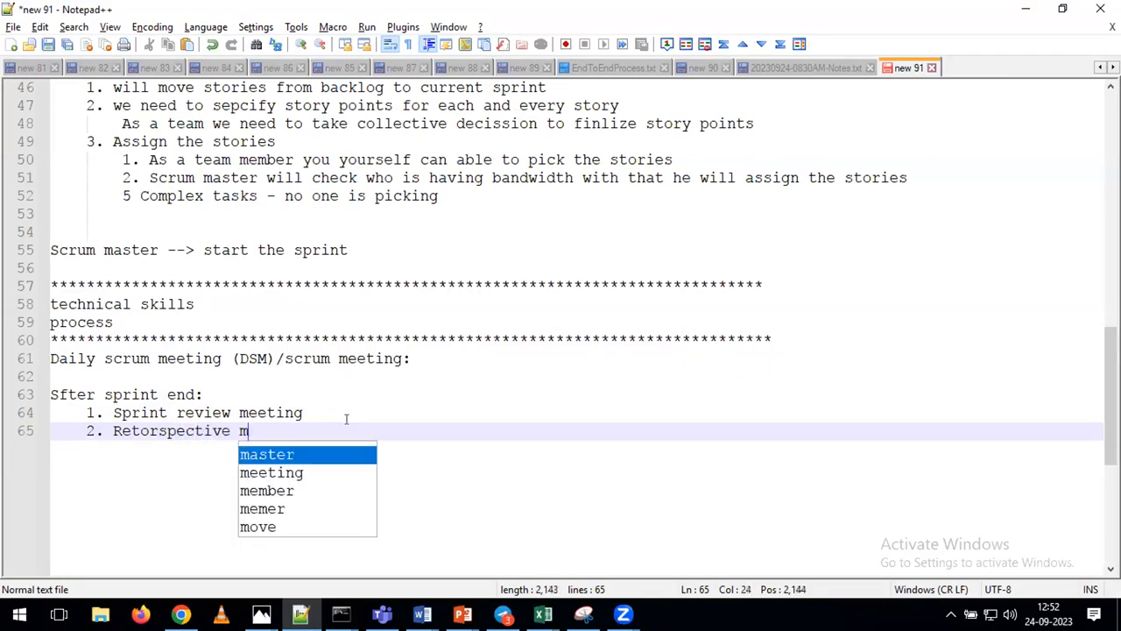
{"action": "type", "text": "eeting"}
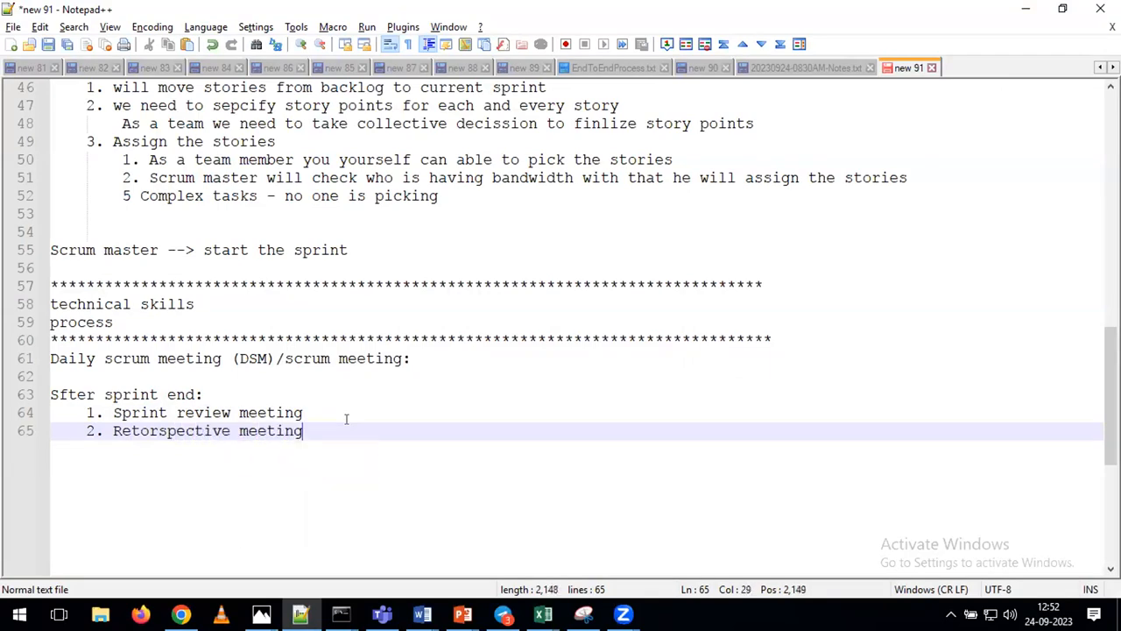
Add the further indented point "what went well" under the second meeting item
{"action": "key", "text": "Return"}
{"action": "key", "text": "Tab"}
{"action": "key", "text": "Tab"}
{"action": "type", "text": "whate"}
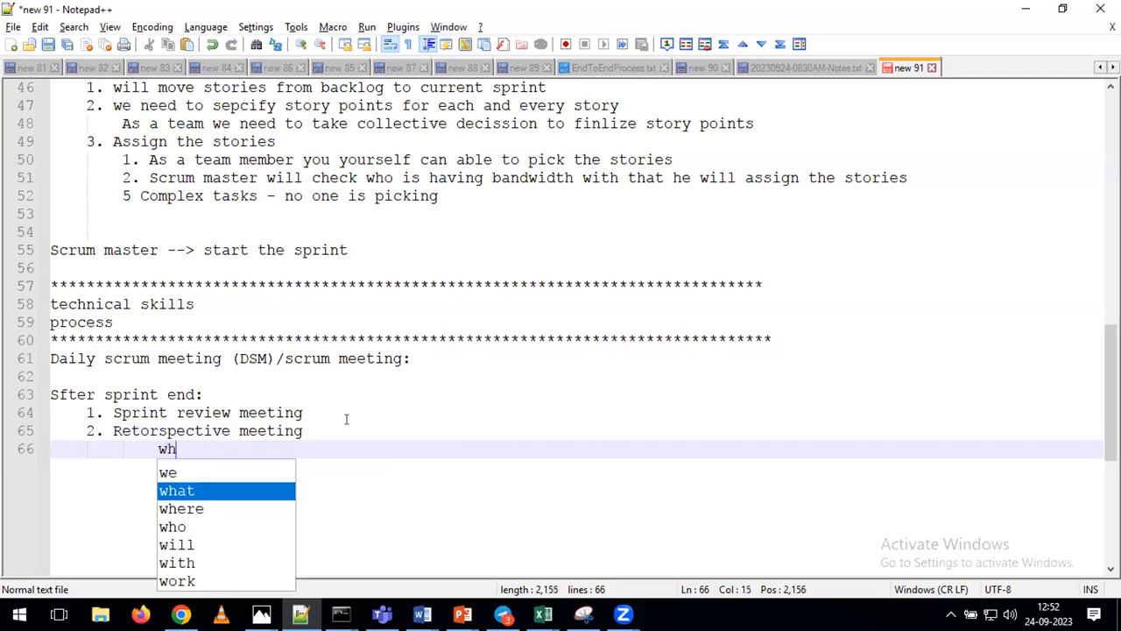
{"action": "key", "text": "BackSpace"}
{"action": "key", "text": "BackSpace"}
{"action": "type", "text": "wen"}
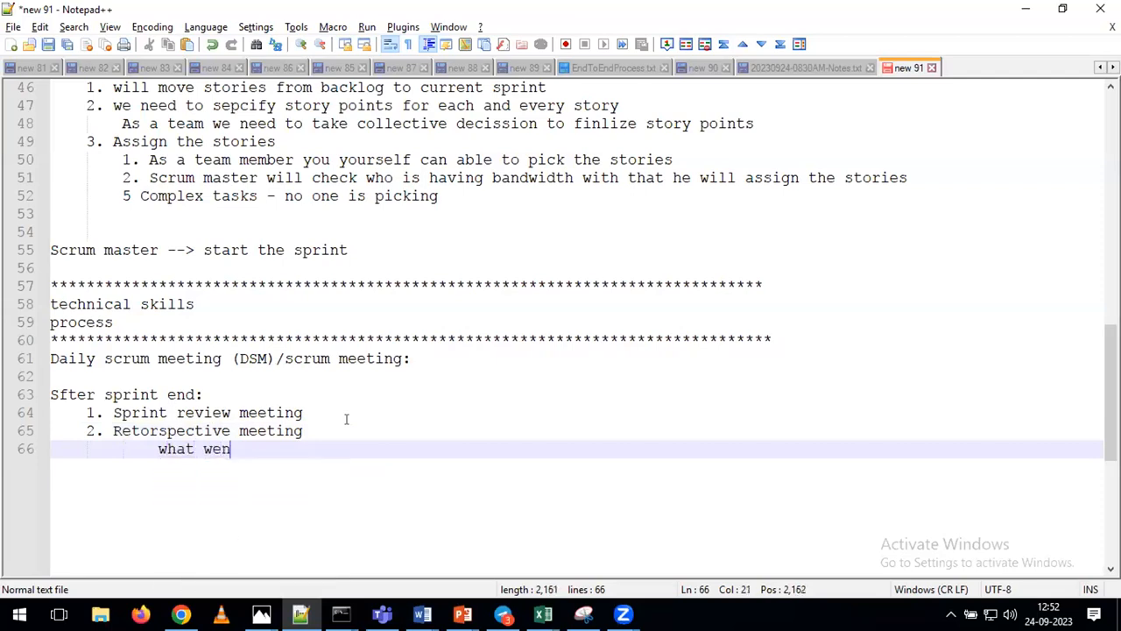
{"action": "type", "text": "t wee"}
{"action": "key", "text": "BackSpace"}
{"action": "type", "text": "ll"}
Add the points "what not went well" and "Improvements" beneath "what went well"
{"action": "key", "text": "Return"}
{"action": "type", "text": "what"}
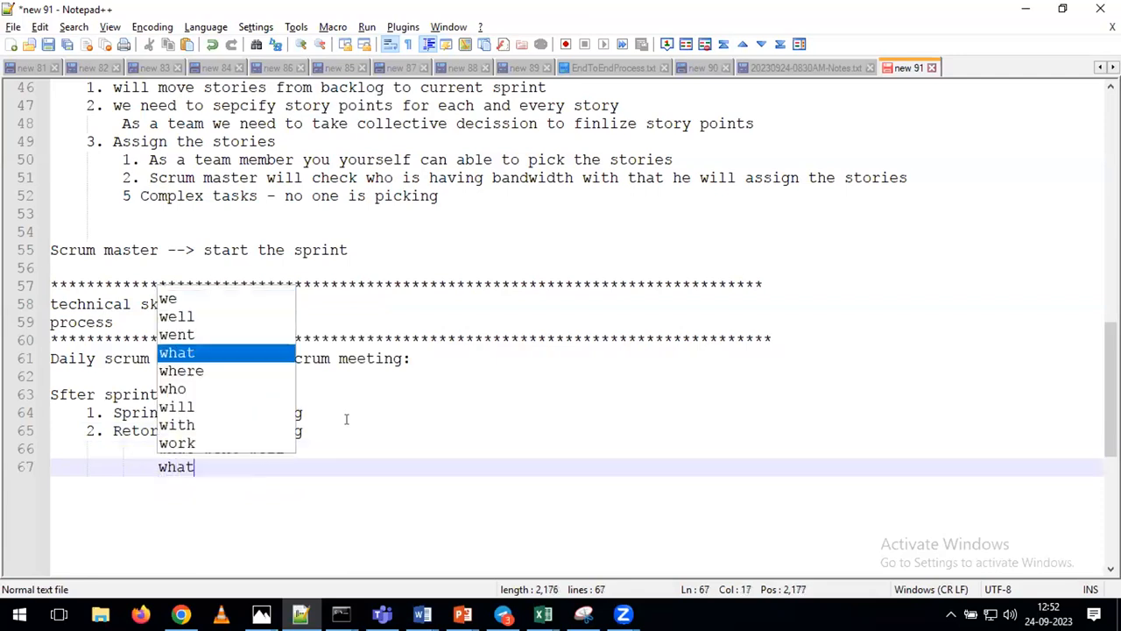
{"action": "type", "text": " not went well"}
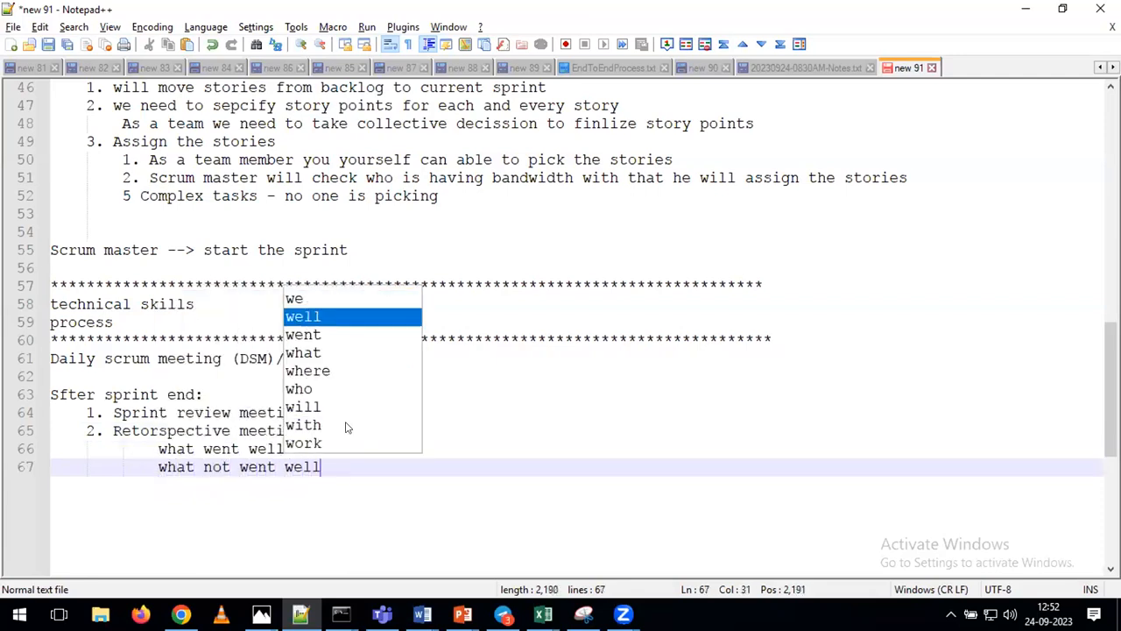
{"action": "key", "text": "Return"}
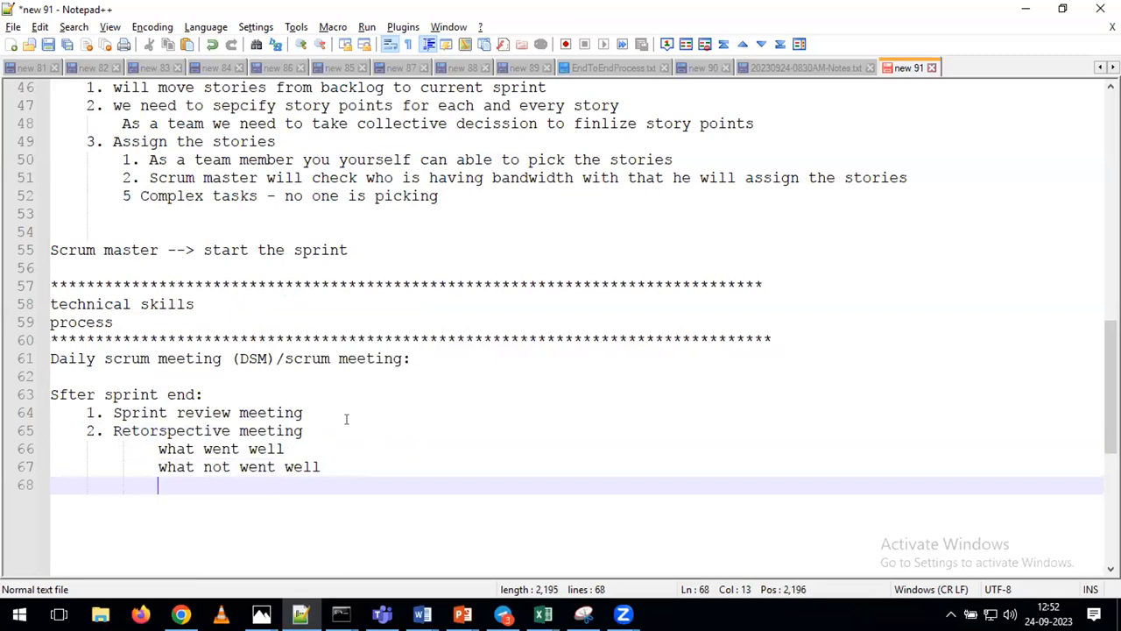
{"action": "type", "text": "Improve"}
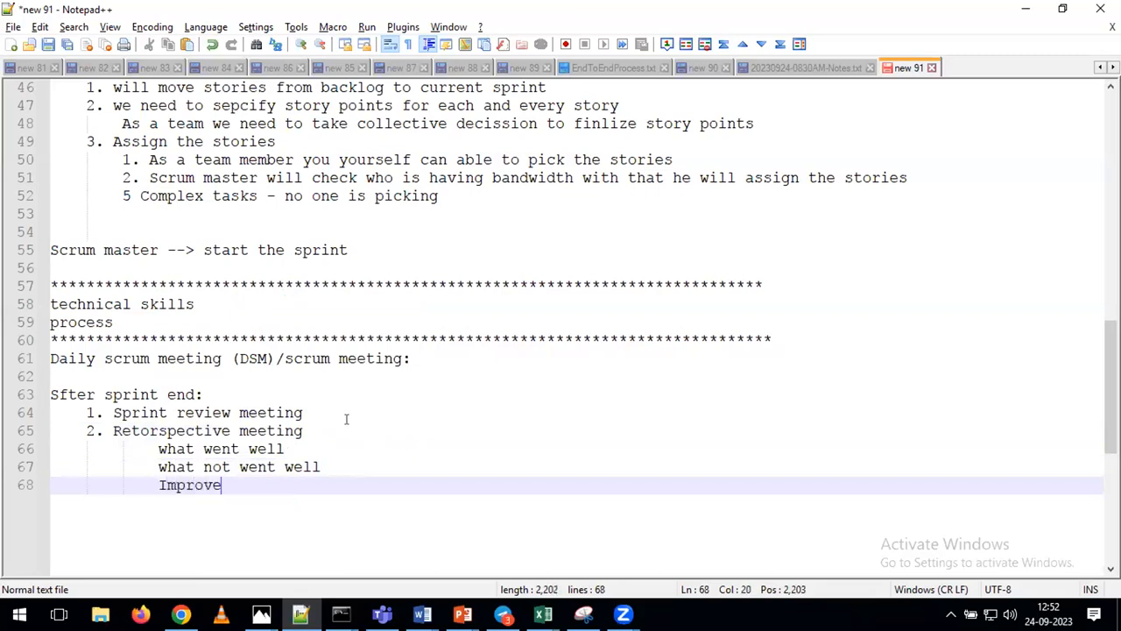
{"action": "type", "text": "ments"}
Add the unindented line "Scrum master will use excel sheet/capture all these kind of details" below the Improvements point
{"action": "key", "text": "Return"}
{"action": "key", "text": "shift+Home"}
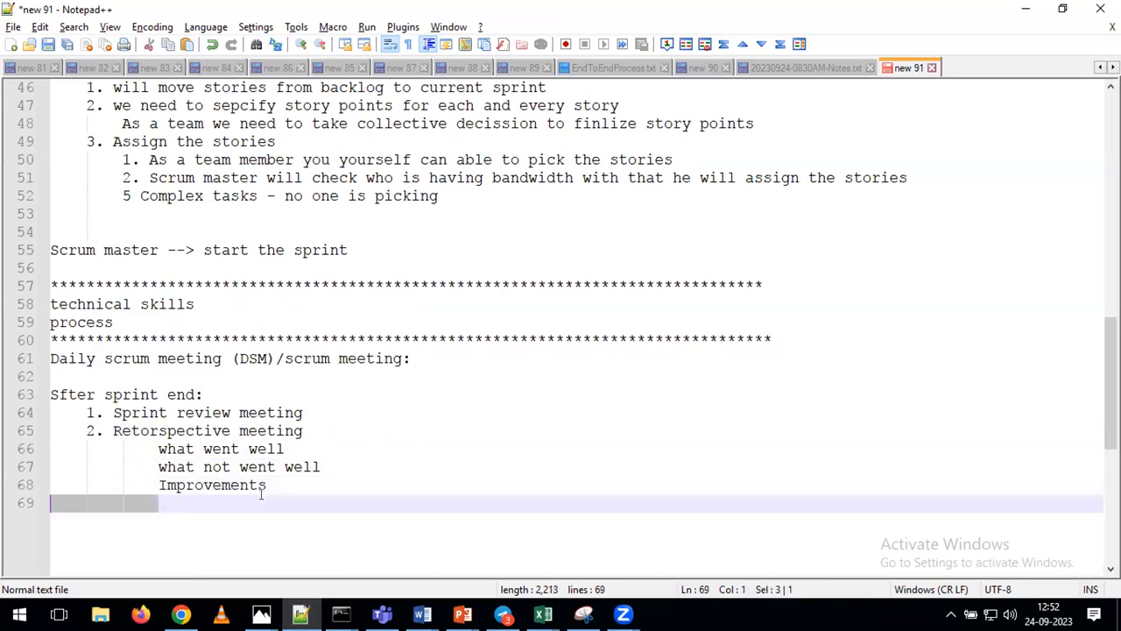
{"action": "type", "text": "Scrum"}
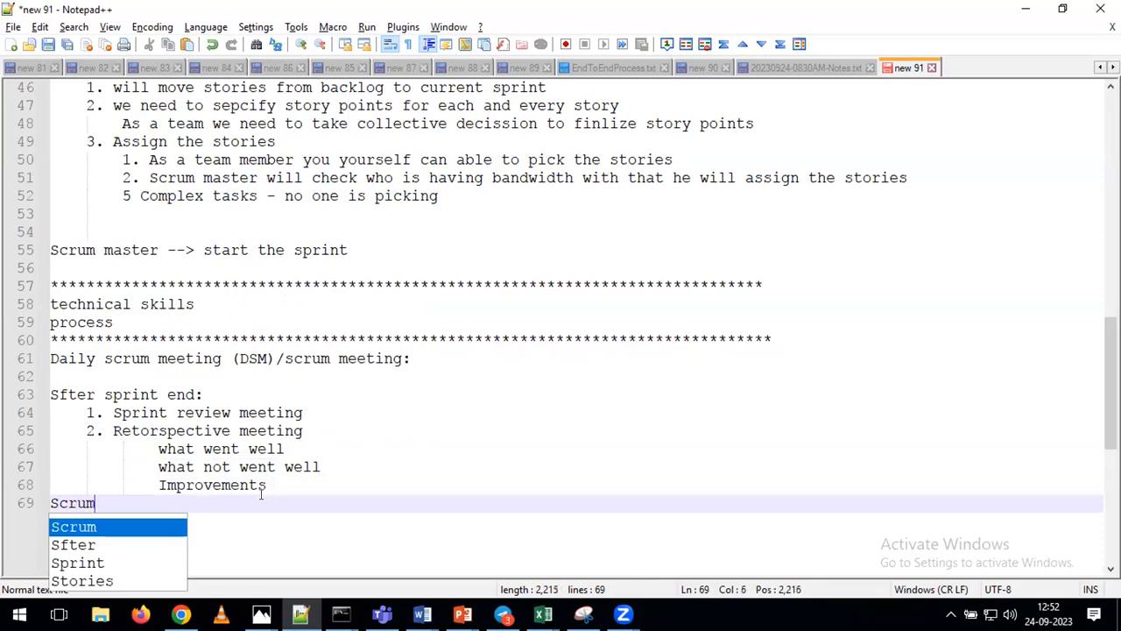
{"action": "type", "text": " master will use "}
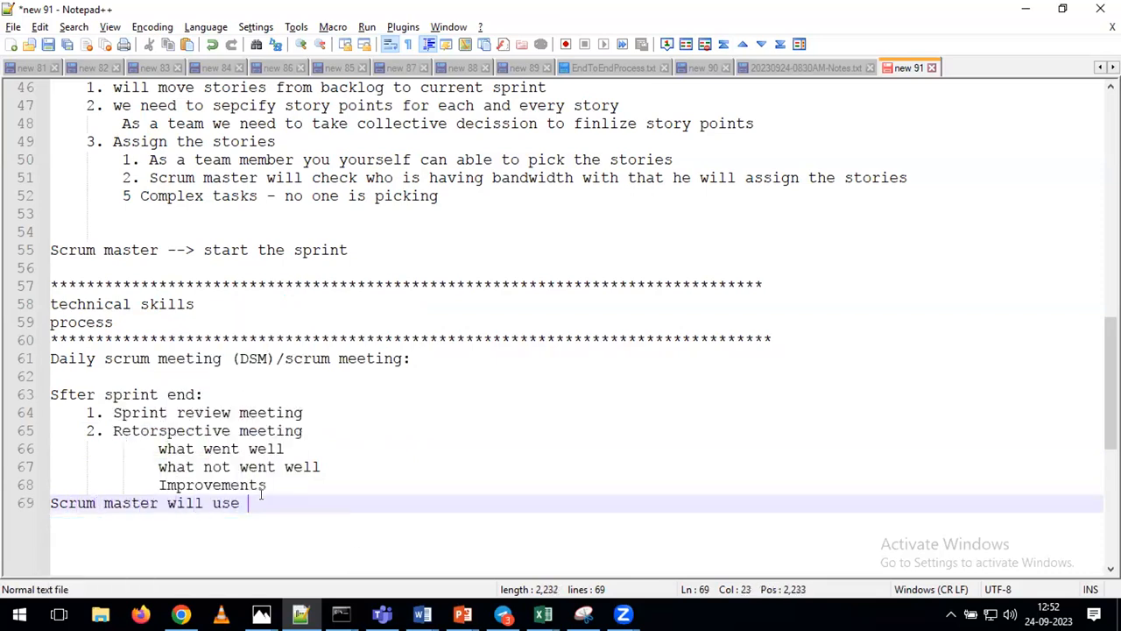
{"action": "type", "text": "excel sheet/capture all these kind of details"}
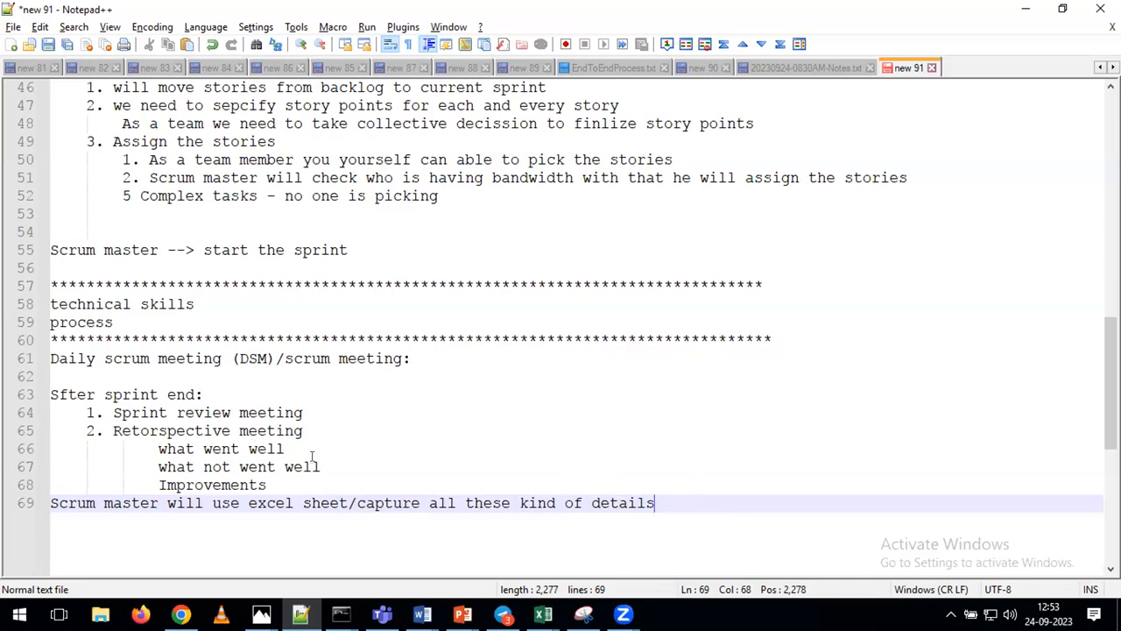
After a blank line, add the item "3. Backlog grooming --> Will discuss about future tasks"
{"action": "scroll", "coordinate": [311, 456], "scroll_direction": "down", "scroll_amount": 2}
{"action": "key", "text": "Return"}
{"action": "key", "text": "Return"}
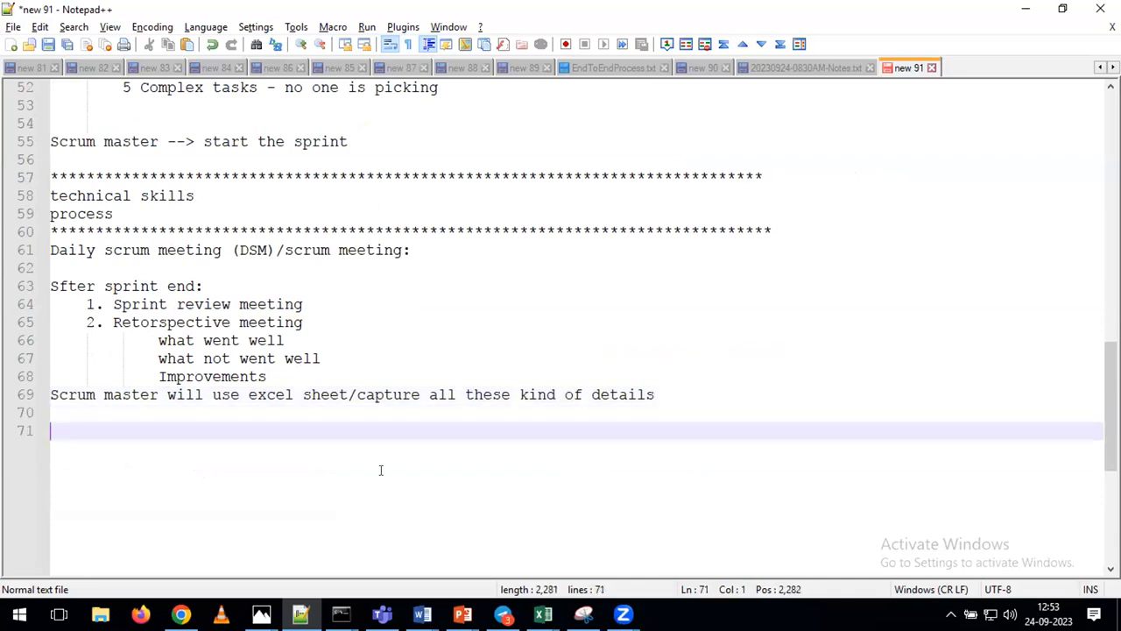
{"action": "type", "text": "3. Backlog grooming --> "}
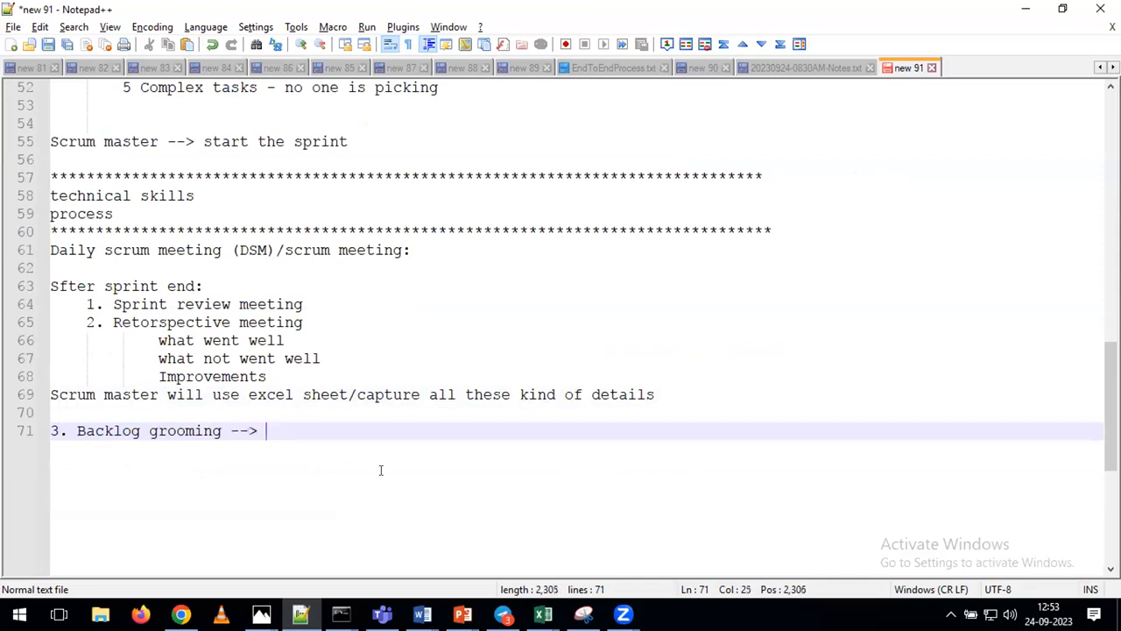
{"action": "type", "text": "Will discu"}
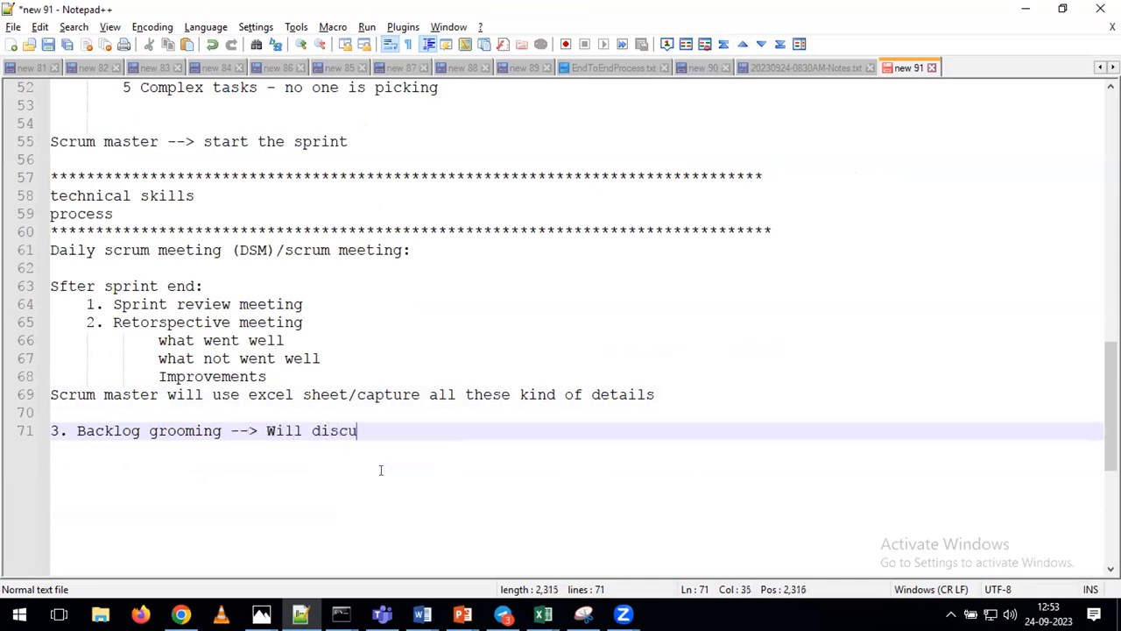
{"action": "type", "text": "ss about "}
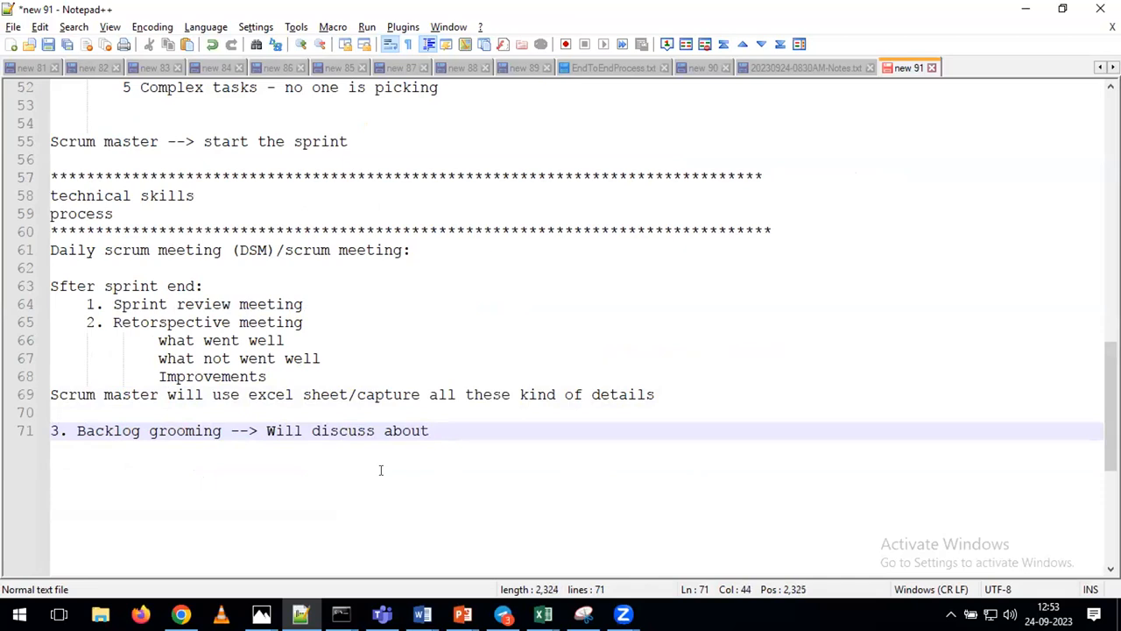
{"action": "type", "text": "future tasks"}
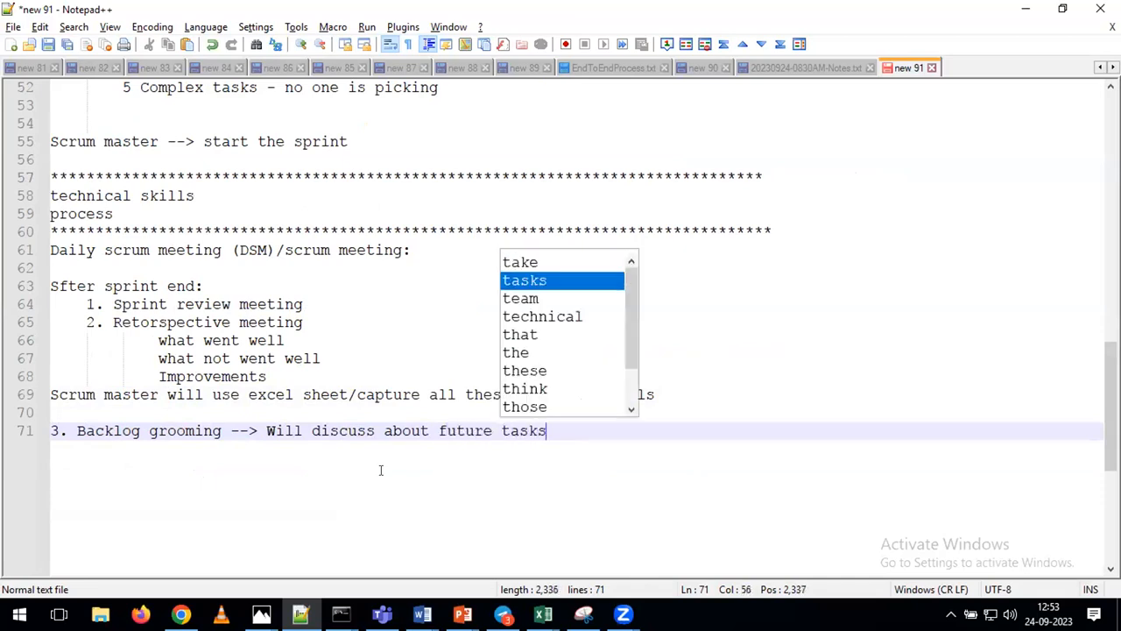
Extend the backlog grooming item with ", accrodingly we need to create stoies under the backlog"
{"action": "type", "text": ", accrodin"}
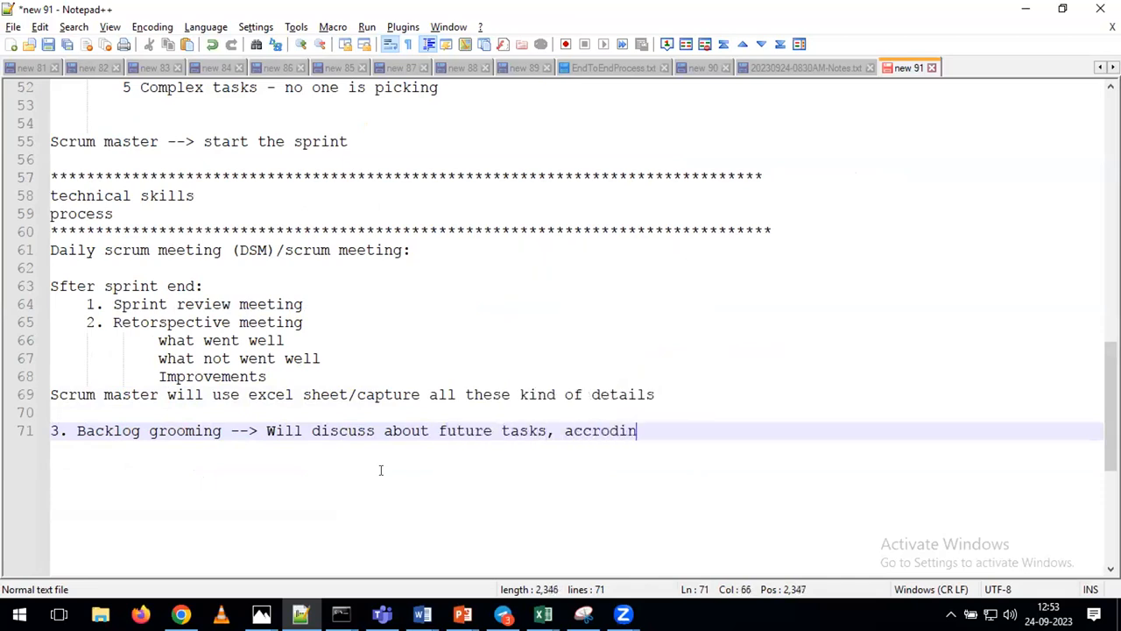
{"action": "type", "text": "gly we need to "}
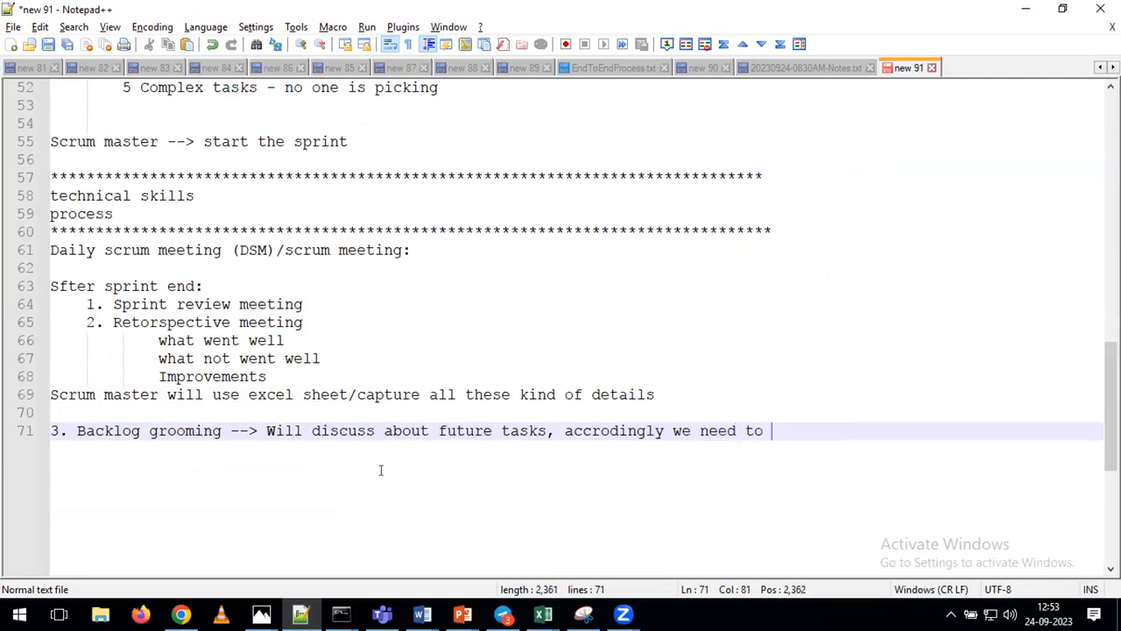
{"action": "type", "text": "create soto"}
{"action": "key", "text": "BackSpace"}
{"action": "key", "text": "BackSpace"}
{"action": "key", "text": "BackSpace"}
{"action": "type", "text": "toies und"}
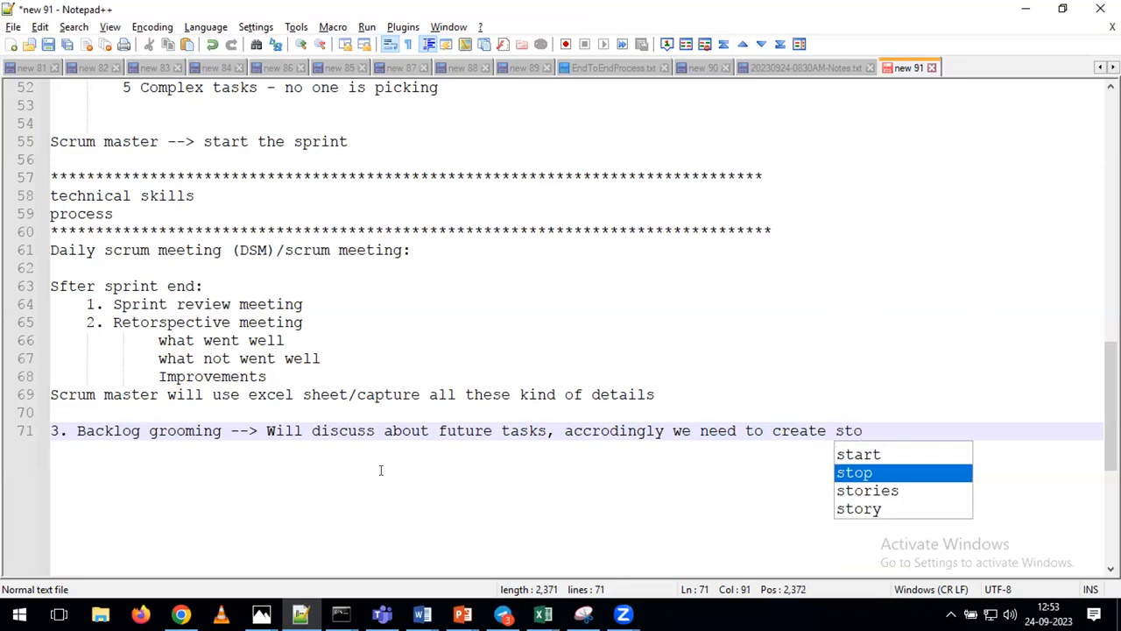
{"action": "type", "text": "er the "}
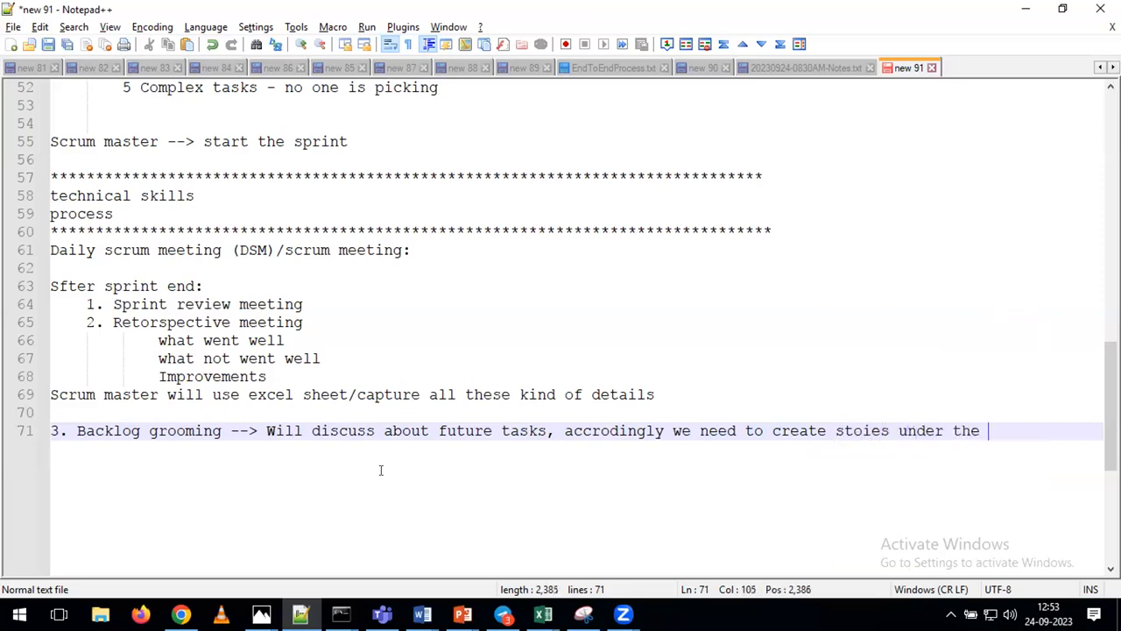
{"action": "type", "text": "backlog"}
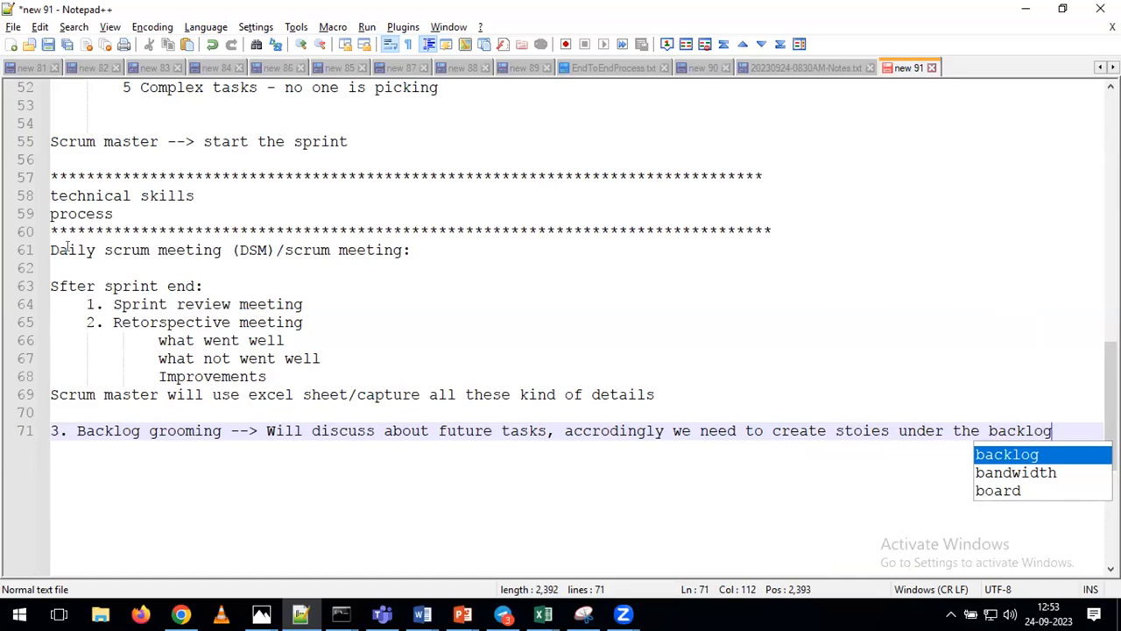
{"action": "left_click_drag", "start_coordinate": [68, 250], "coordinate": [184, 249]}
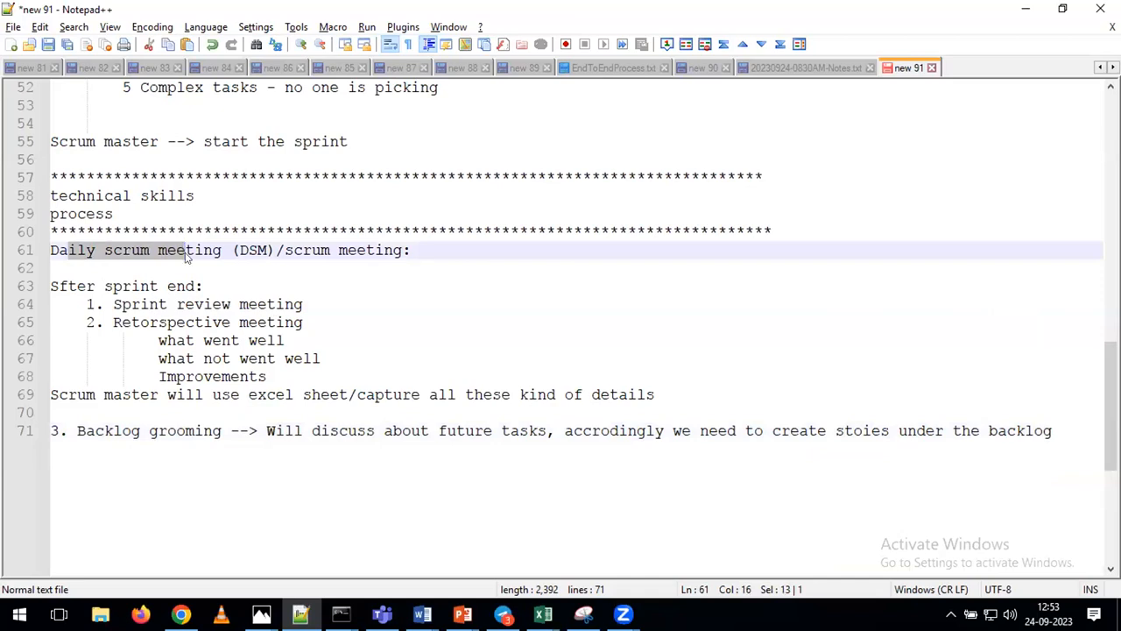
{"action": "left_click_drag", "start_coordinate": [140, 304], "coordinate": [281, 307]}
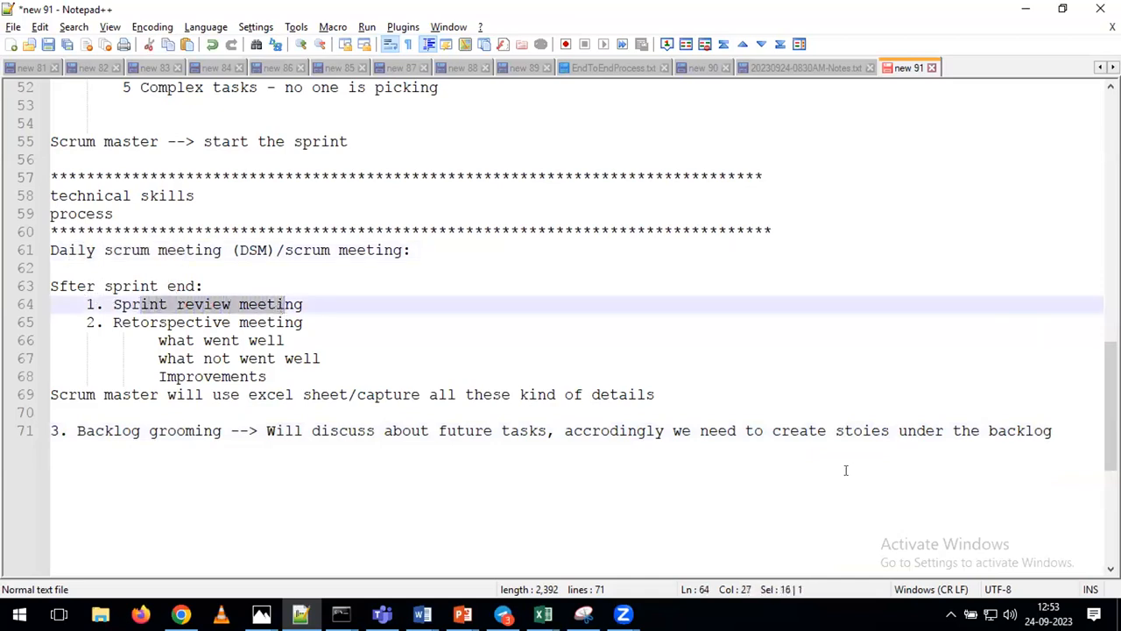
After a blank line below the backlog grooming item, add the line "Iteration --> continuous activity"
{"action": "left_click", "coordinate": [1058, 433]}
{"action": "key", "text": "Return"}
{"action": "key", "text": "Return"}
{"action": "type", "text": "Iteration"}
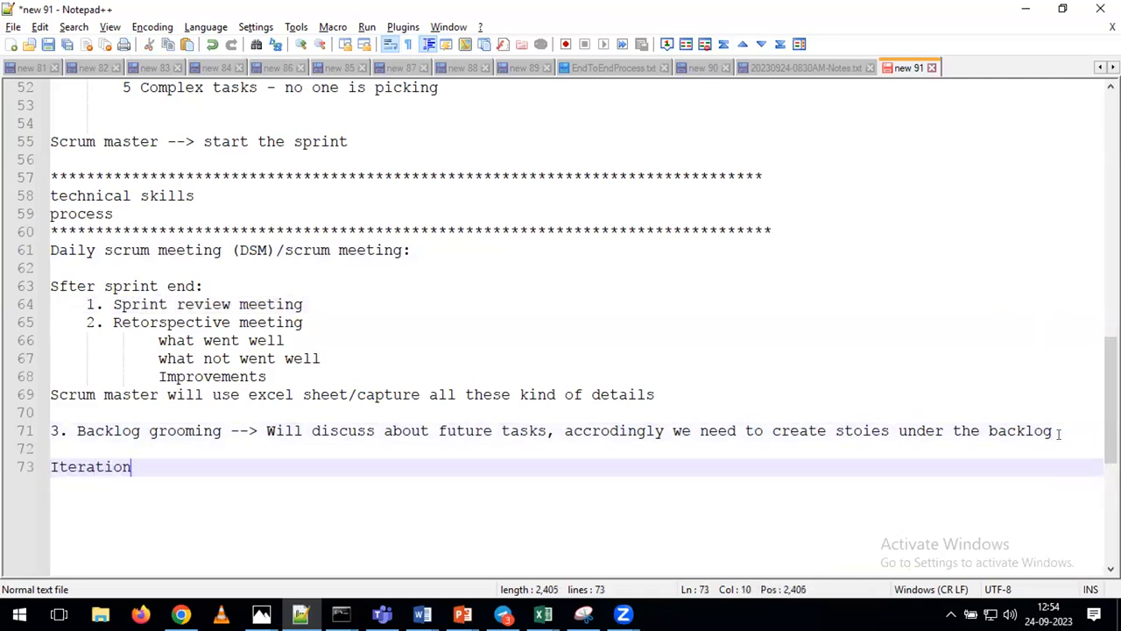
{"action": "type", "text": " --> continuous activit"}
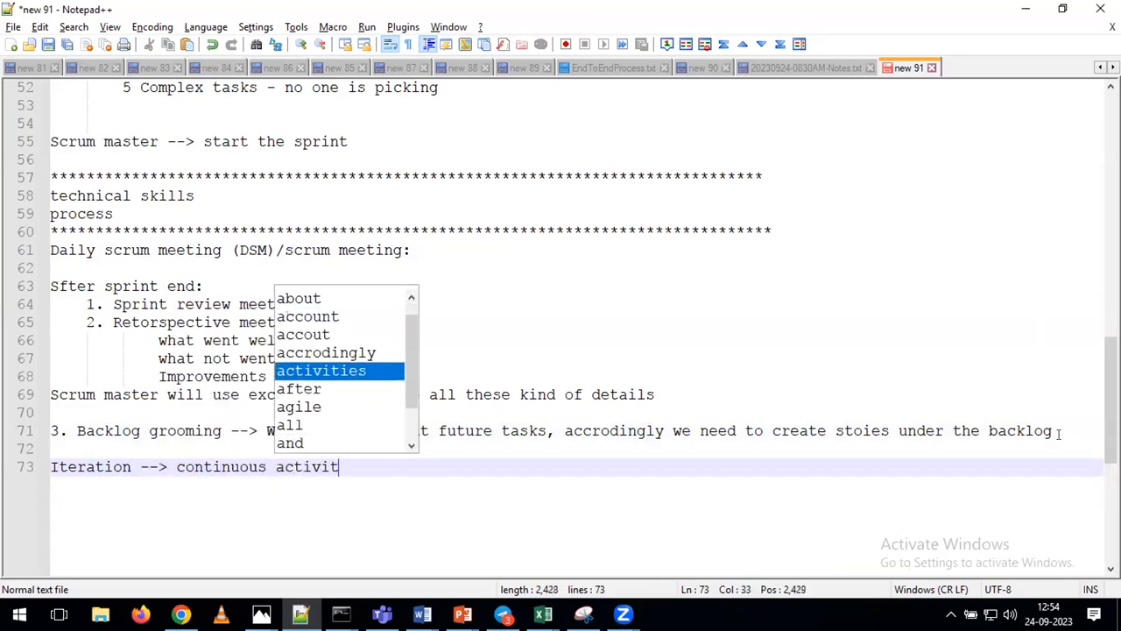
{"action": "type", "text": "y"}
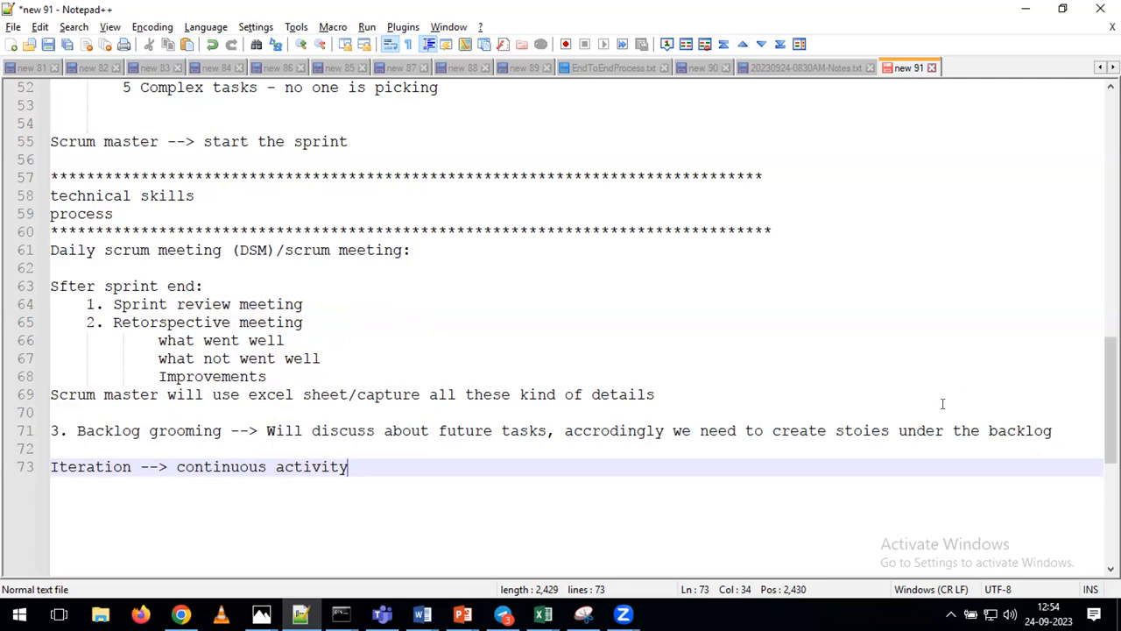
Copy the asterisk separator line above the daily scrum heading and paste it directly below the Iteration line
{"action": "double_click", "coordinate": [340, 231]}
{"action": "key", "text": "ctrl+c"}
{"action": "left_click", "coordinate": [380, 481]}
{"action": "key", "text": "Return"}
{"action": "key", "text": "ctrl+v"}
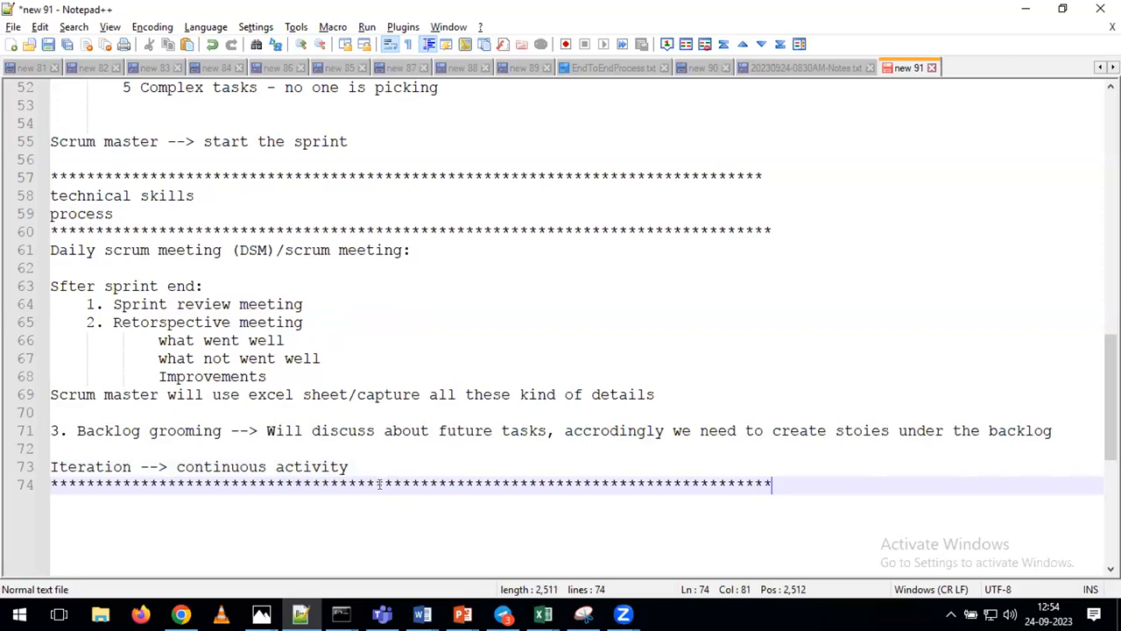
After a blank line below the separator, add "in betweenthe sprint can we able to add new stories in to existing sprint --> YES"
{"action": "key", "text": "alt+Tab"}
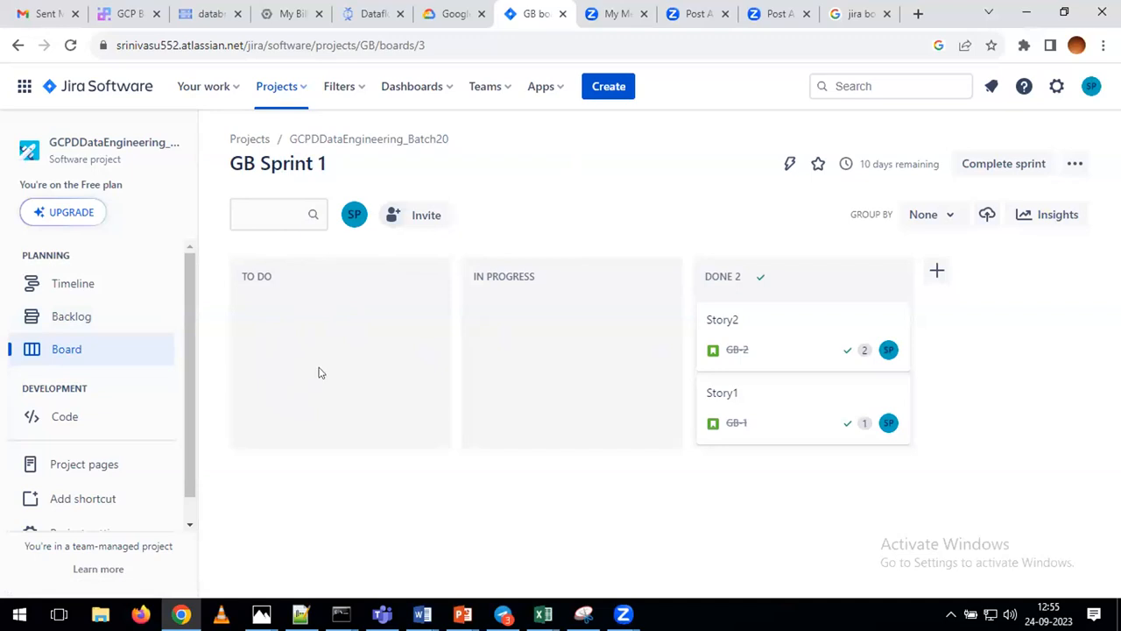
{"action": "left_click", "coordinate": [301, 613]}
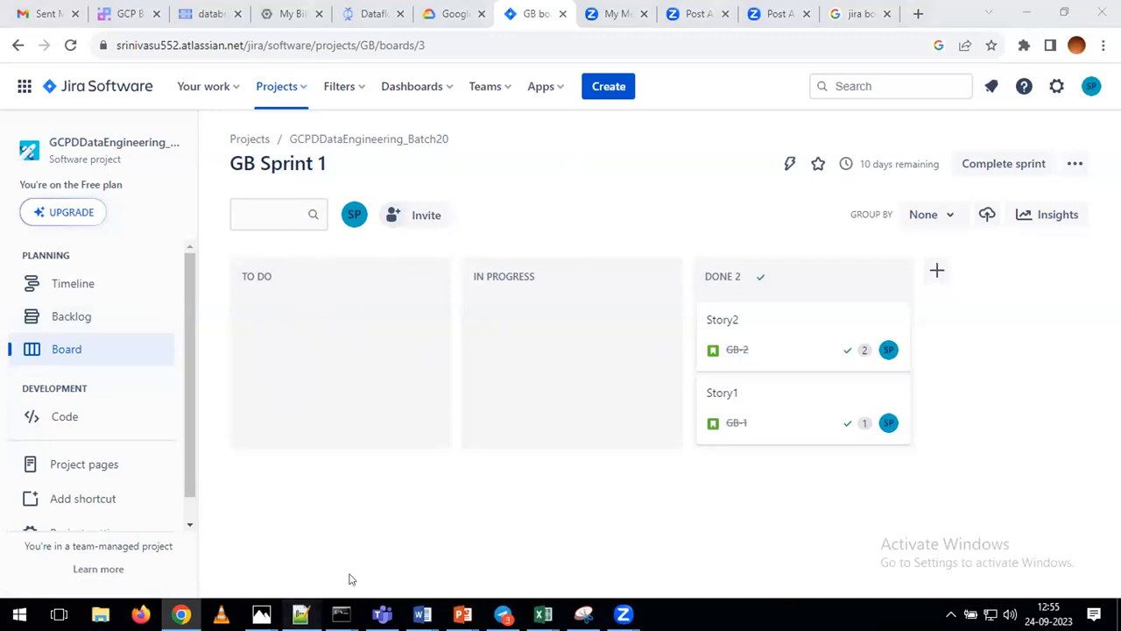
{"action": "key", "text": "Return"}
{"action": "key", "text": "Return"}
{"action": "type", "text": "in"}
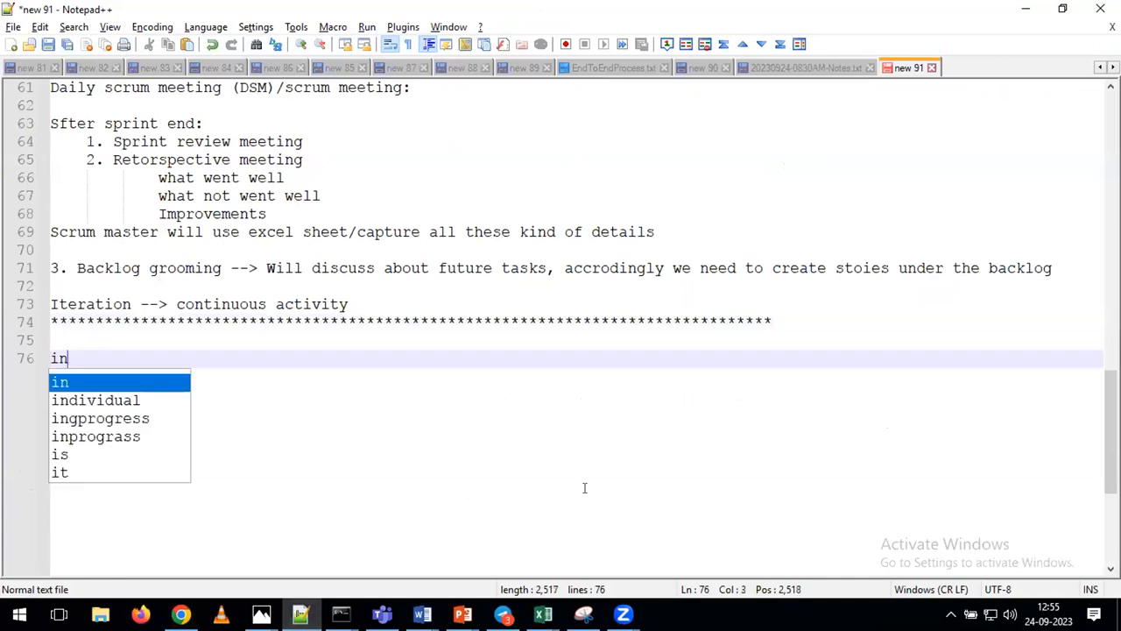
{"action": "type", "text": " betweenthe spri"}
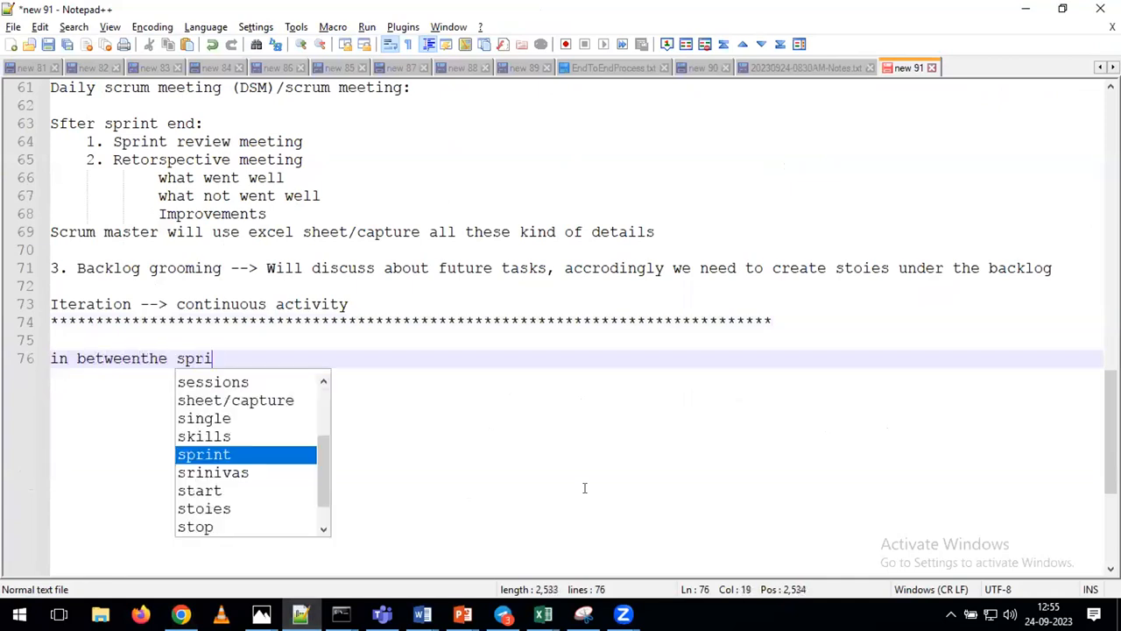
{"action": "type", "text": "nt can we ab"}
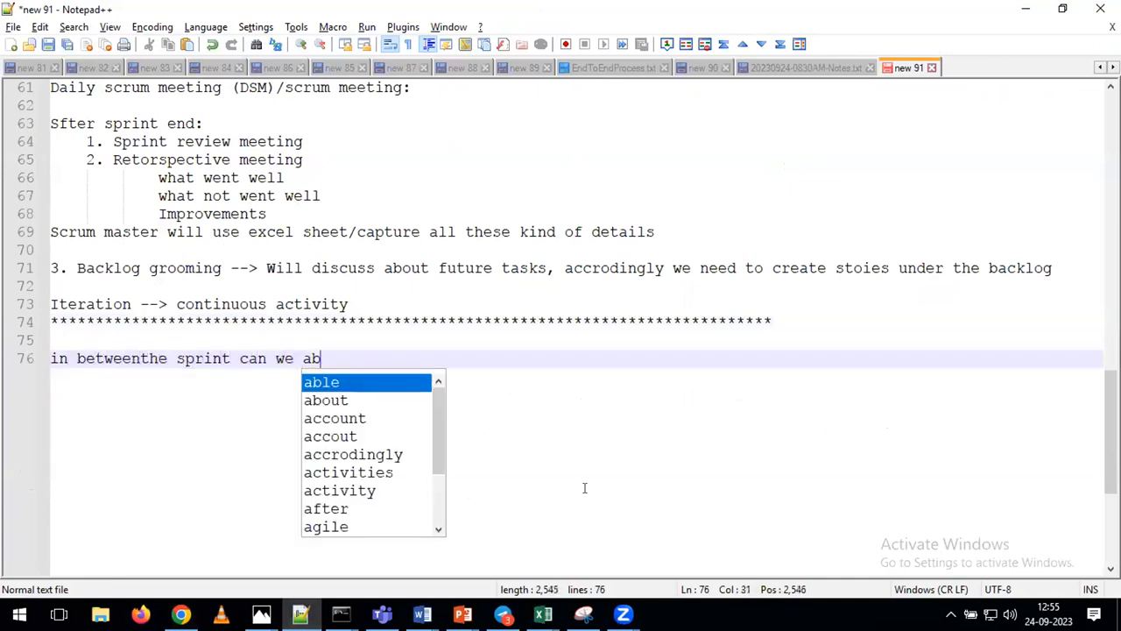
{"action": "type", "text": "le to add new s"}
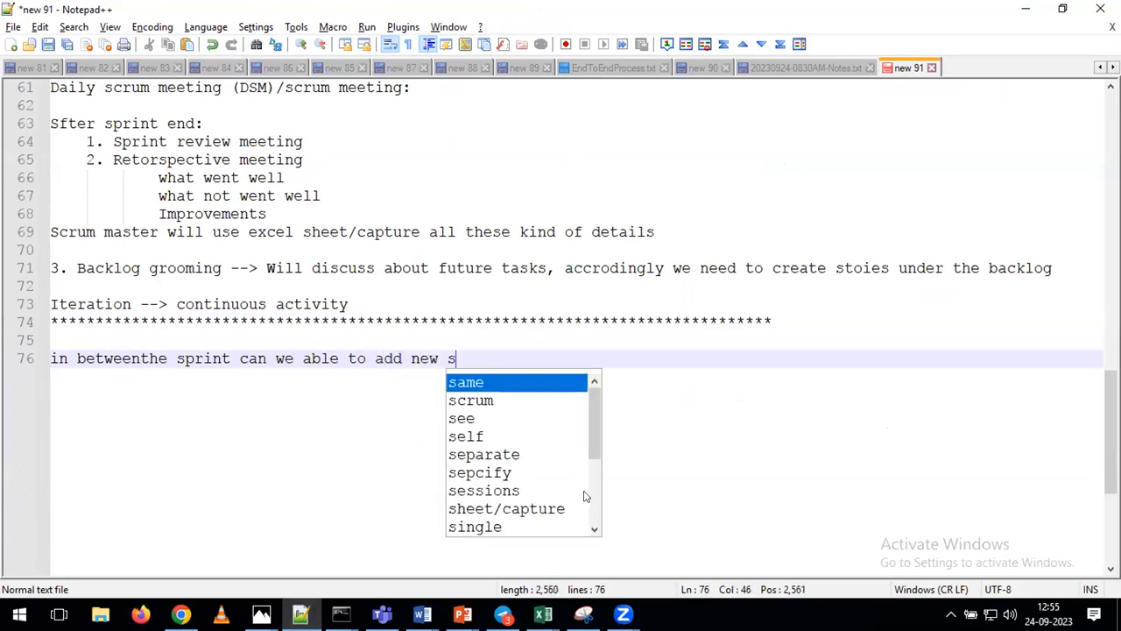
{"action": "type", "text": "tories in to "}
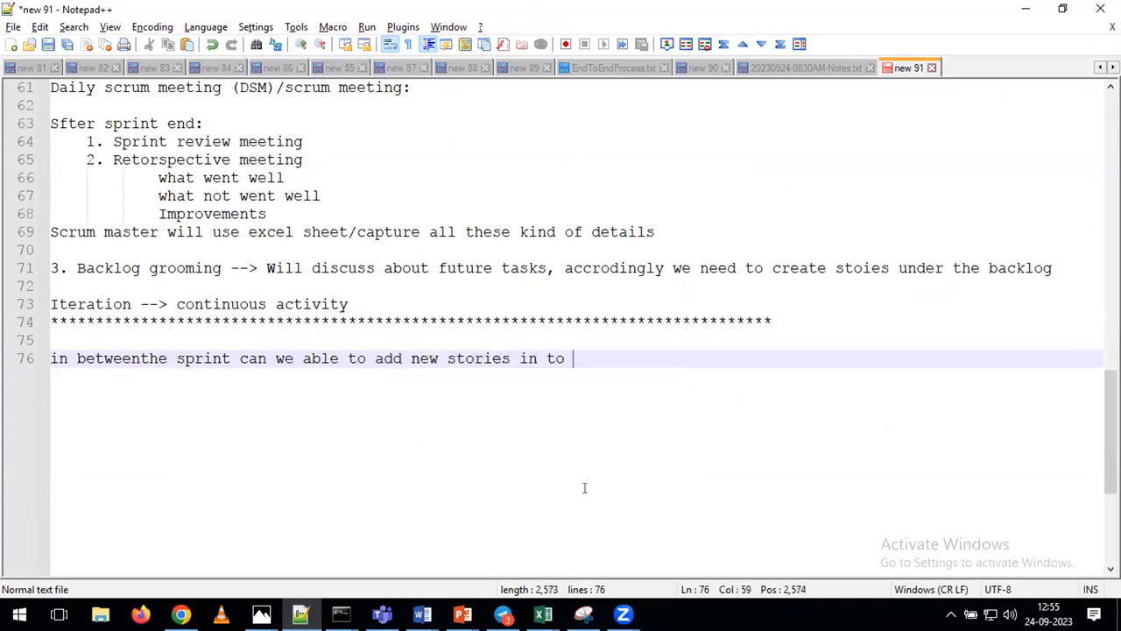
{"action": "type", "text": "existing sprin"}
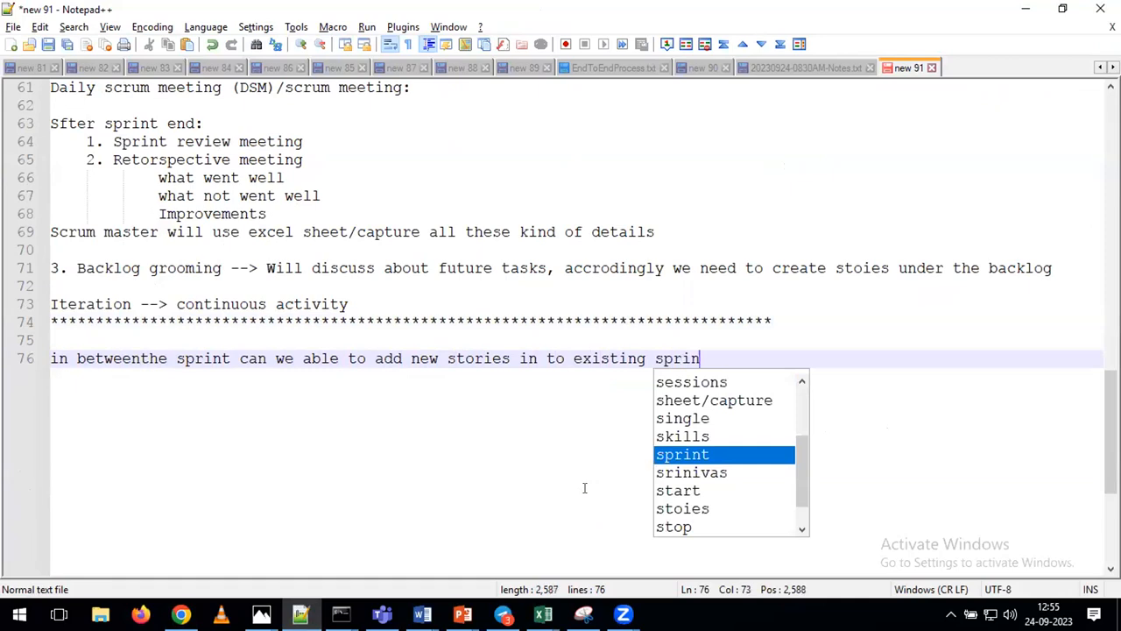
{"action": "type", "text": "t --> "}
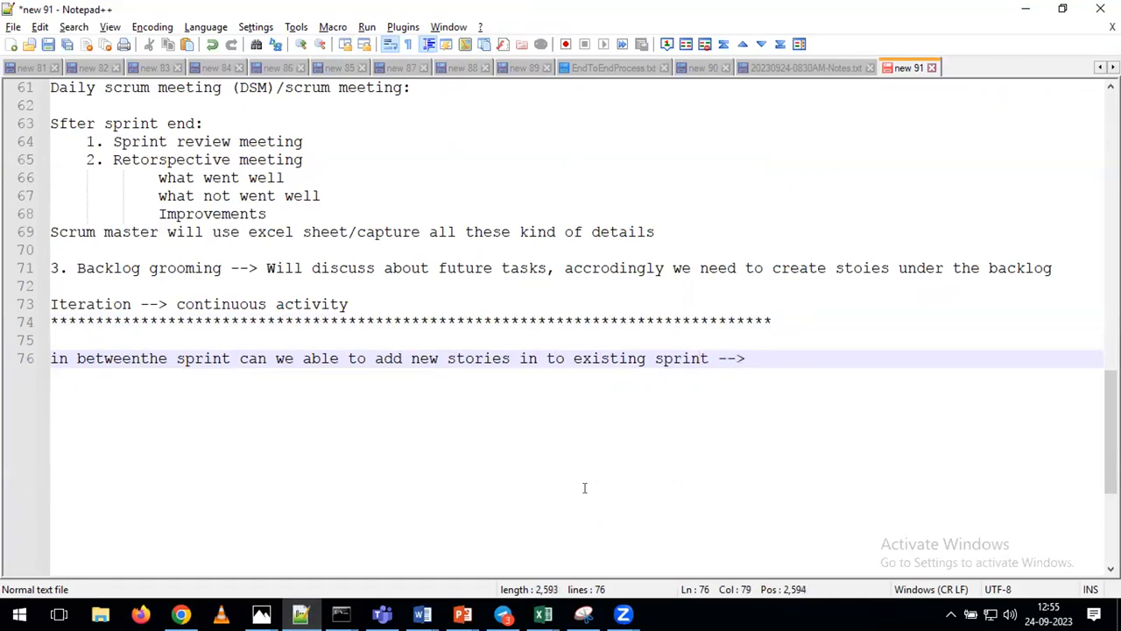
{"action": "type", "text": "YES"}
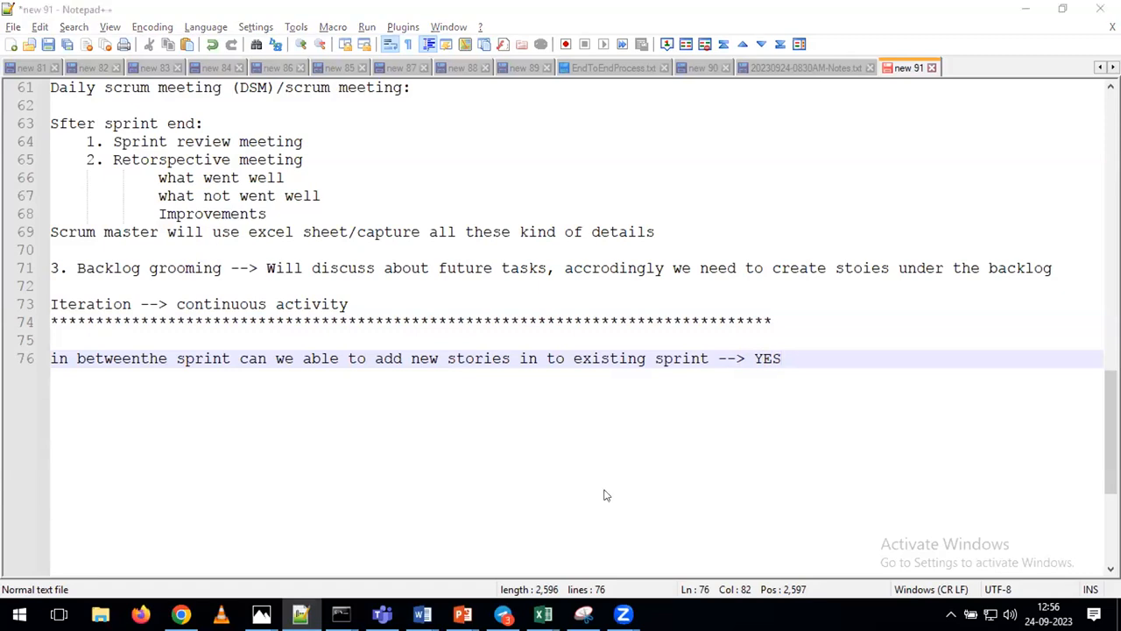
Switch to Jira and create a Story issue with "Story3" as both its summary and description
{"action": "key", "text": "alt+Tab"}
{"action": "left_click", "coordinate": [617, 87]}
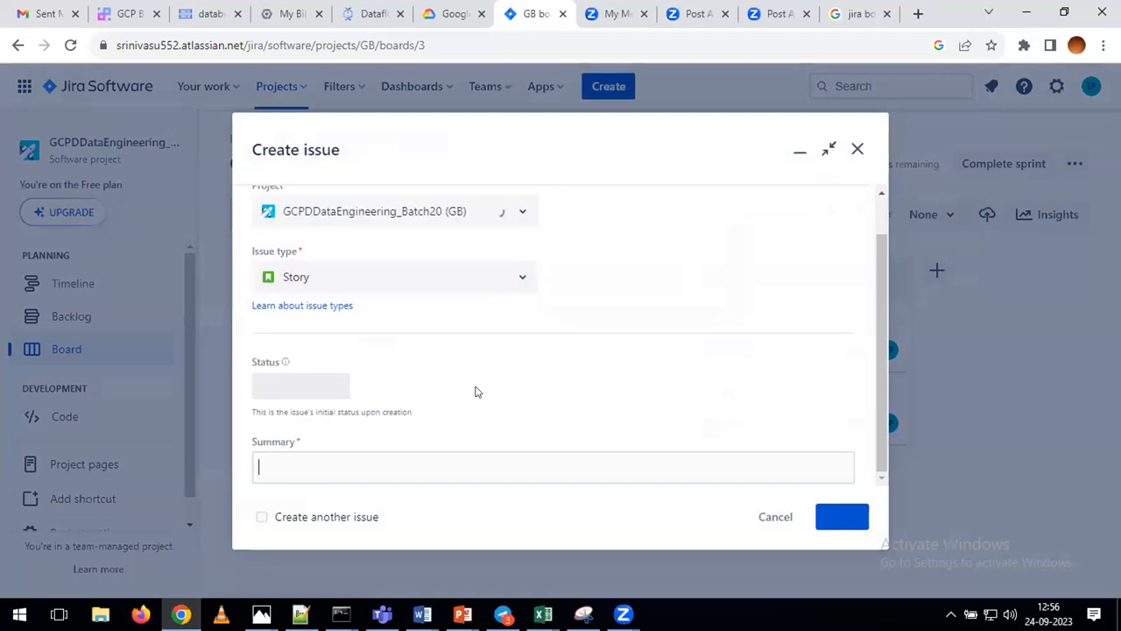
{"action": "type", "text": "S"}
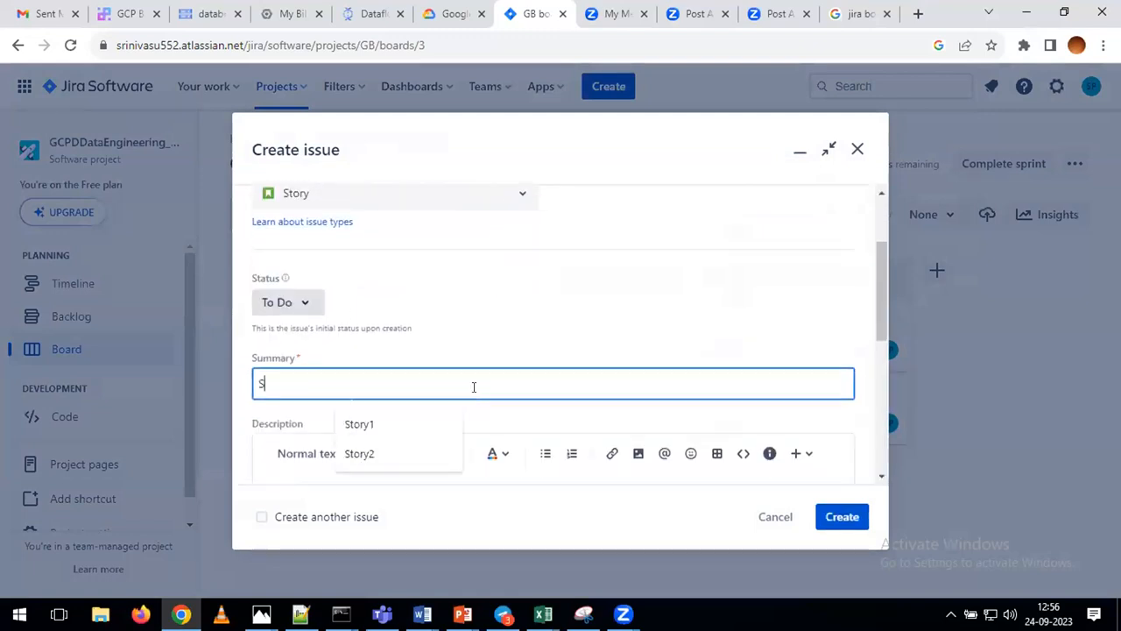
{"action": "type", "text": "tory3"}
{"action": "key", "text": "ctrl+a"}
{"action": "key", "text": "ctrl+c"}
{"action": "scroll", "coordinate": [438, 368], "scroll_direction": "down", "scroll_amount": 2}
{"action": "left_click", "coordinate": [398, 350]}
{"action": "key", "text": "ctrl+a"}
{"action": "key", "text": "ctrl+v"}
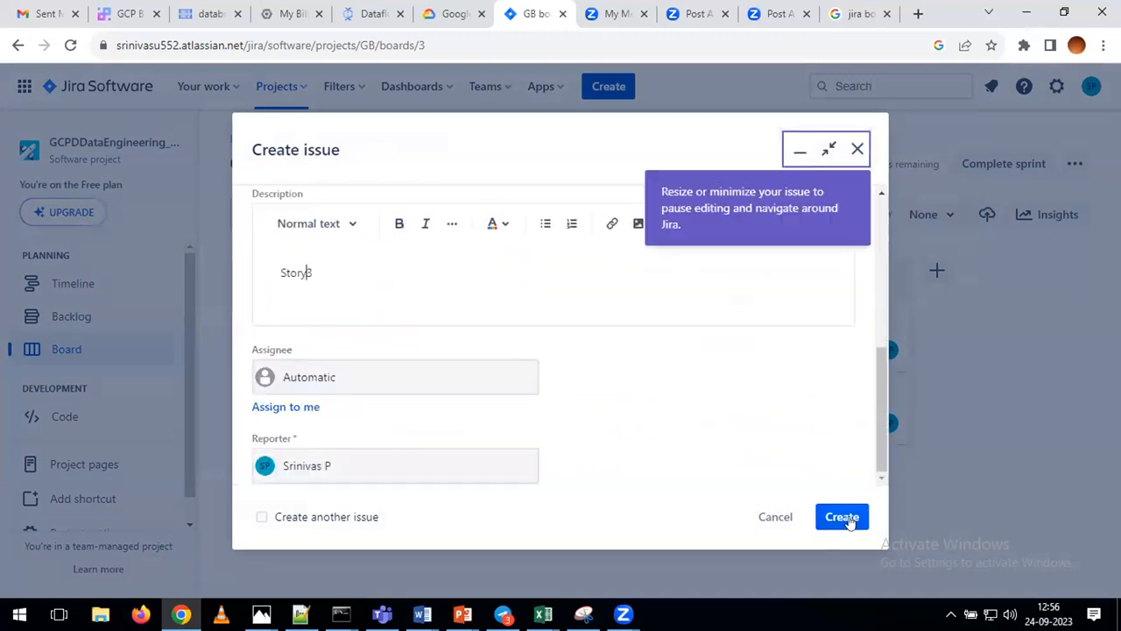
{"action": "left_click", "coordinate": [846, 518]}
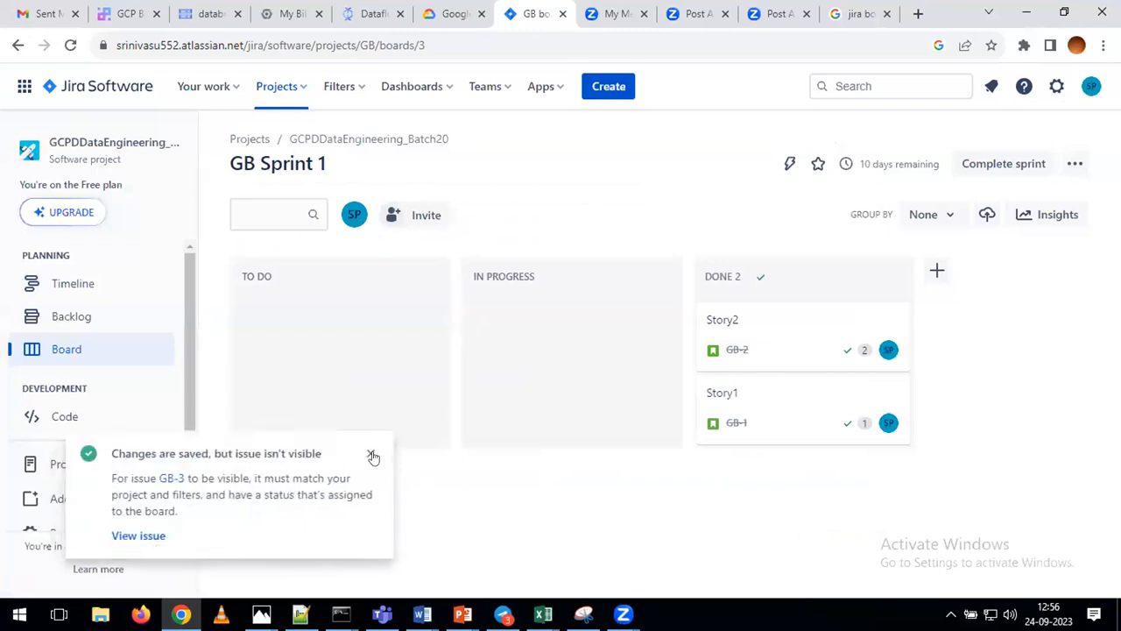
{"action": "left_click", "coordinate": [371, 454]}
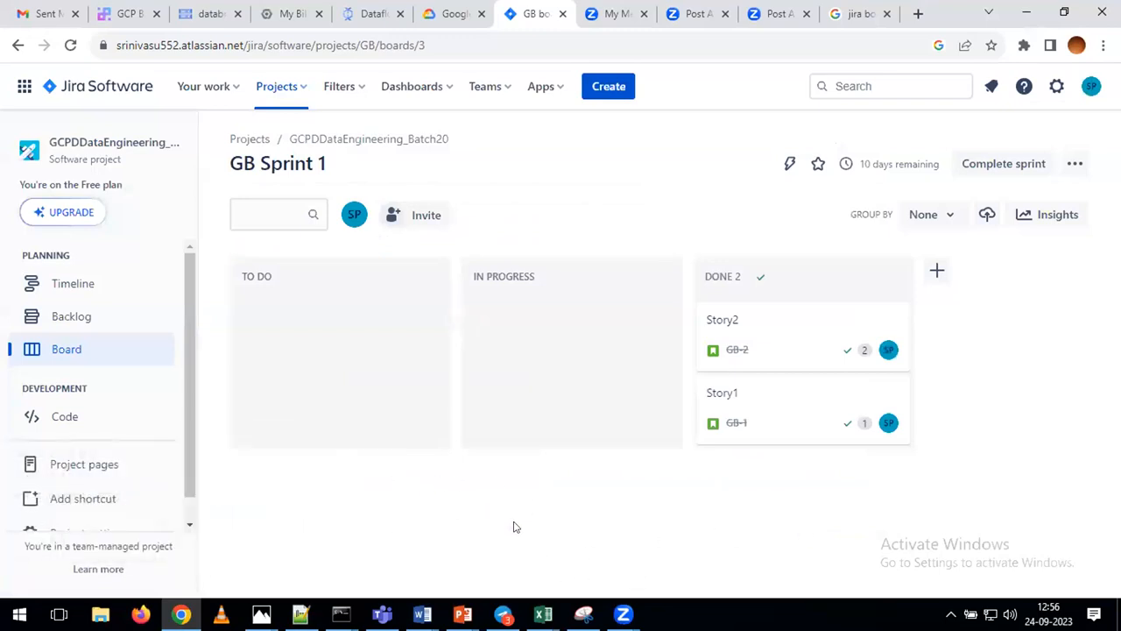
Move Story3 from the backlog into the running GB Sprint 1 and open the sprint board
{"action": "left_click", "coordinate": [72, 319]}
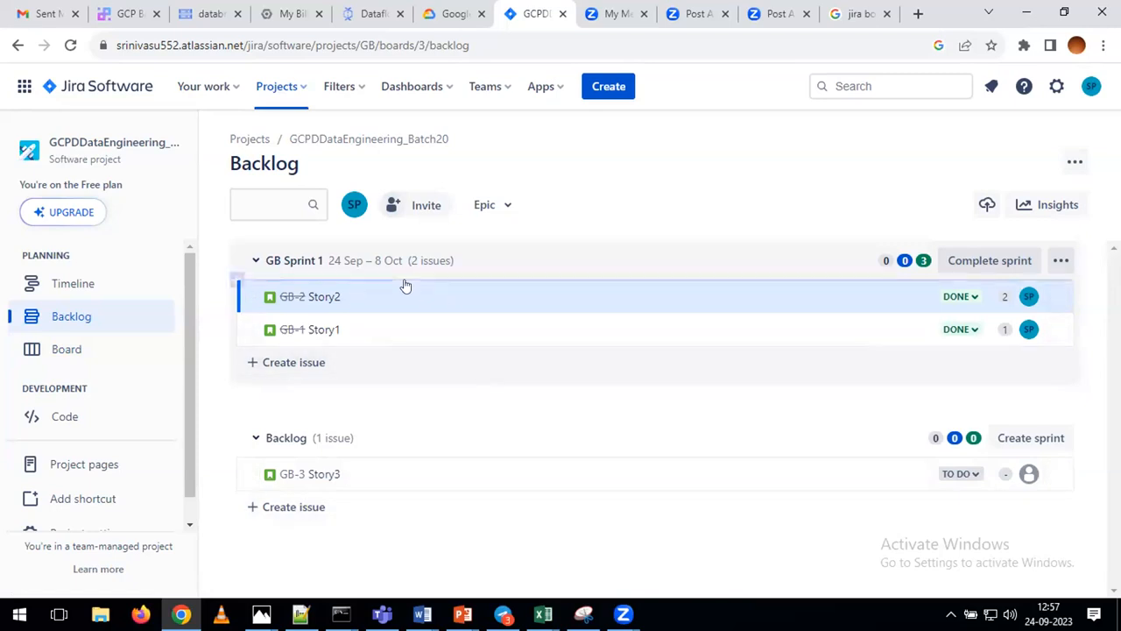
{"action": "left_click", "coordinate": [470, 473]}
{"action": "left_click_drag", "start_coordinate": [470, 474], "coordinate": [462, 343]}
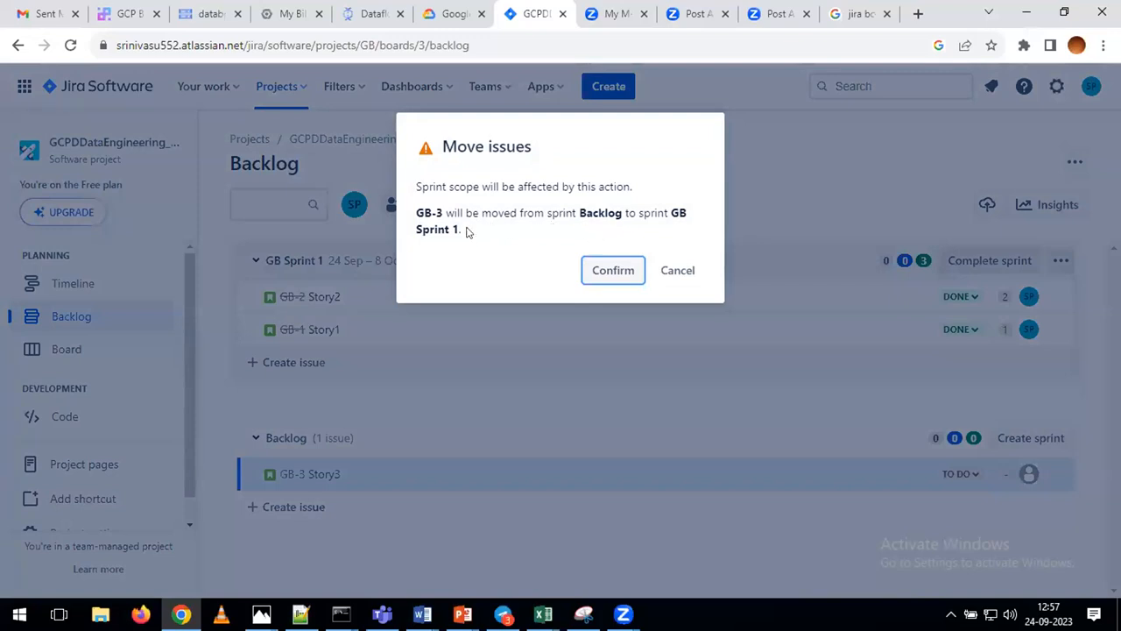
{"action": "left_click", "coordinate": [603, 271]}
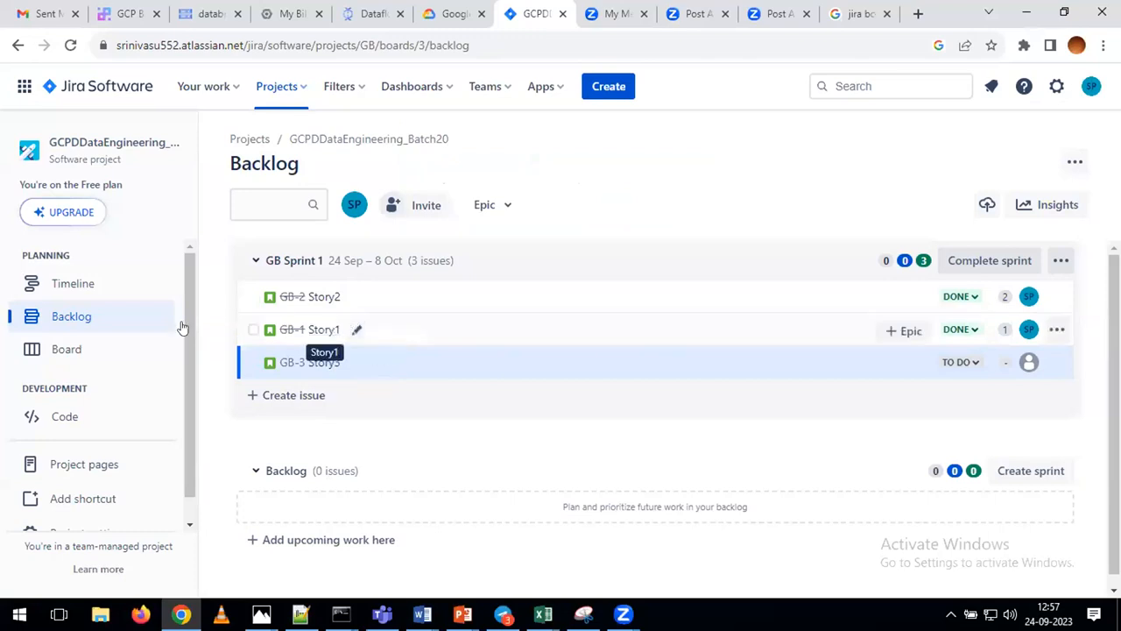
{"action": "left_click", "coordinate": [77, 349]}
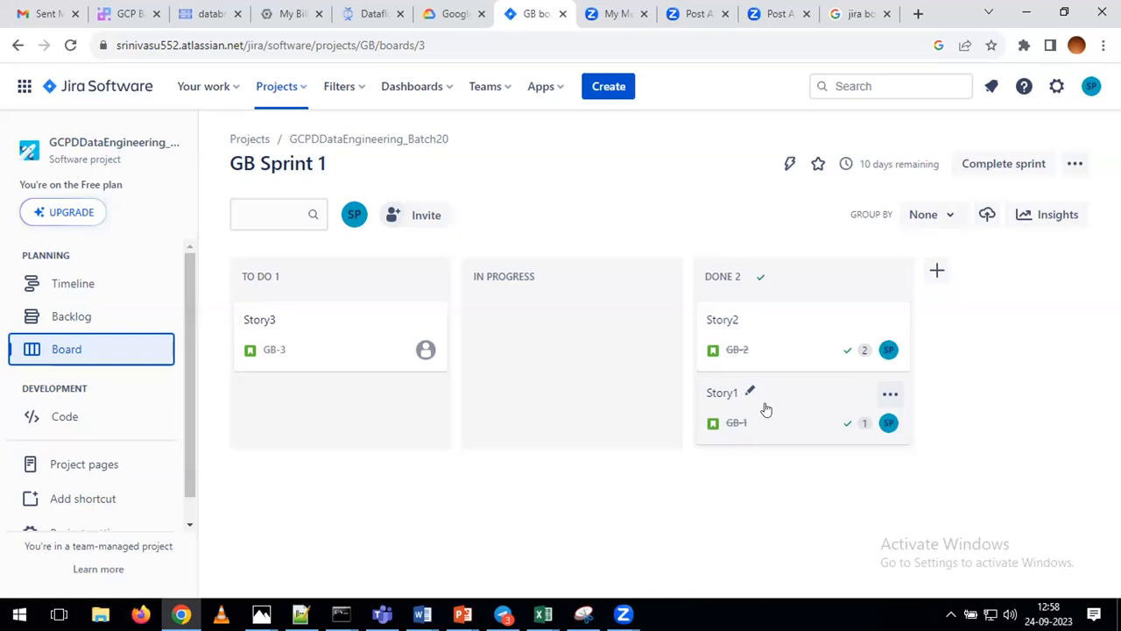
Switch to the Agile workbook in Excel and look through the SprintBacklog, Retrospective and ProductBacklog sheets
{"action": "left_click", "coordinate": [543, 613]}
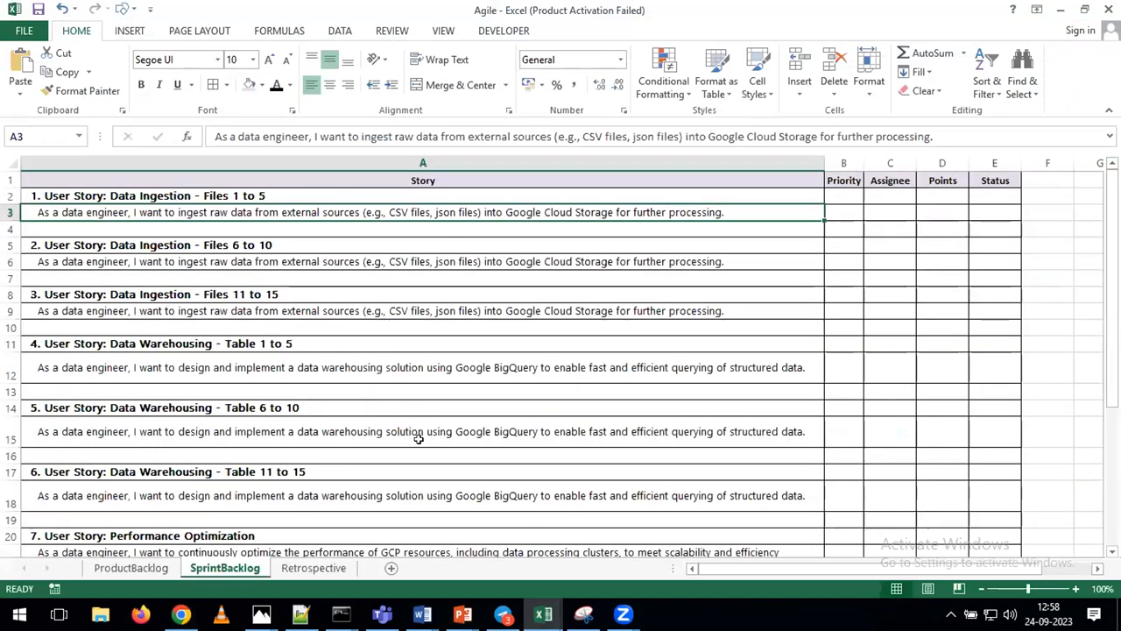
{"action": "left_click", "coordinate": [414, 434]}
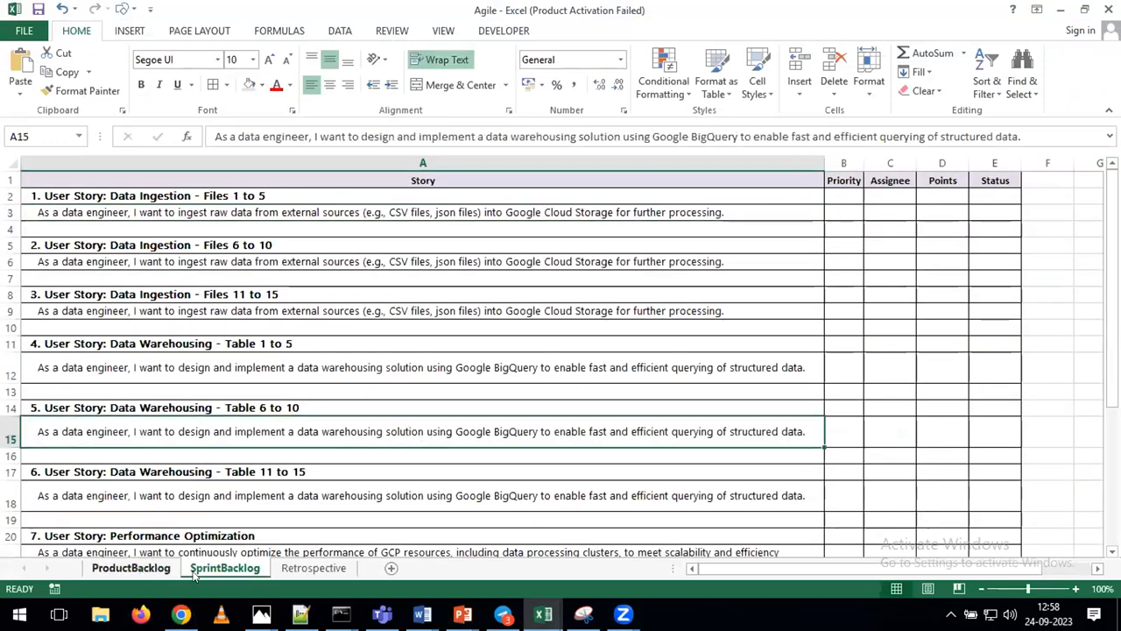
{"action": "left_click", "coordinate": [140, 569]}
{"action": "left_click", "coordinate": [220, 570]}
{"action": "left_click", "coordinate": [313, 483]}
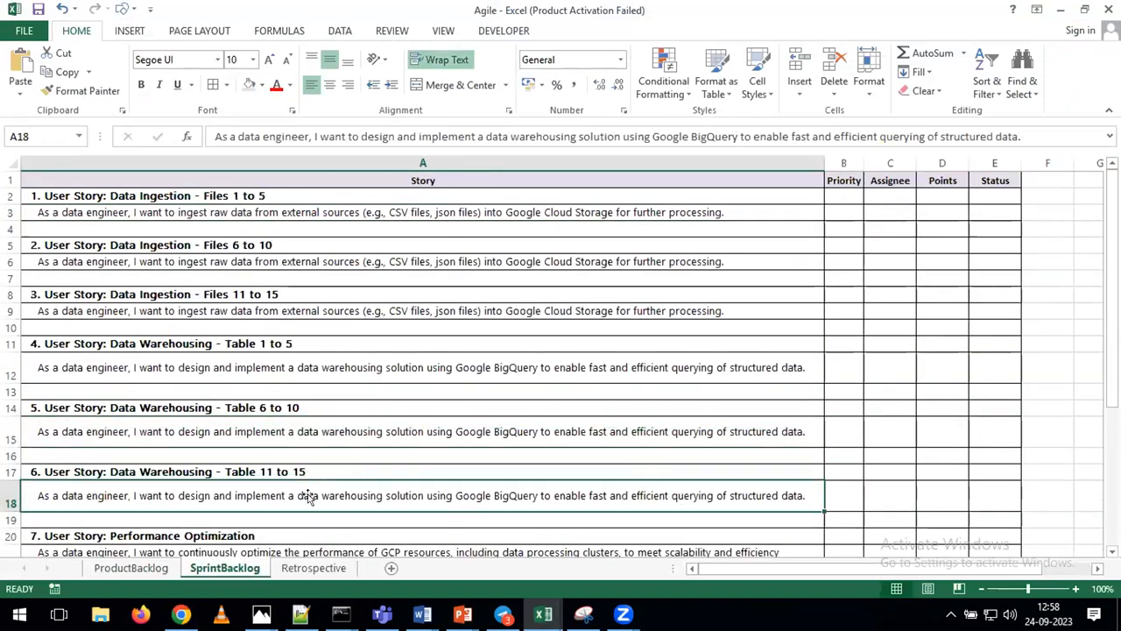
{"action": "left_click", "coordinate": [314, 567]}
{"action": "left_click", "coordinate": [362, 487]}
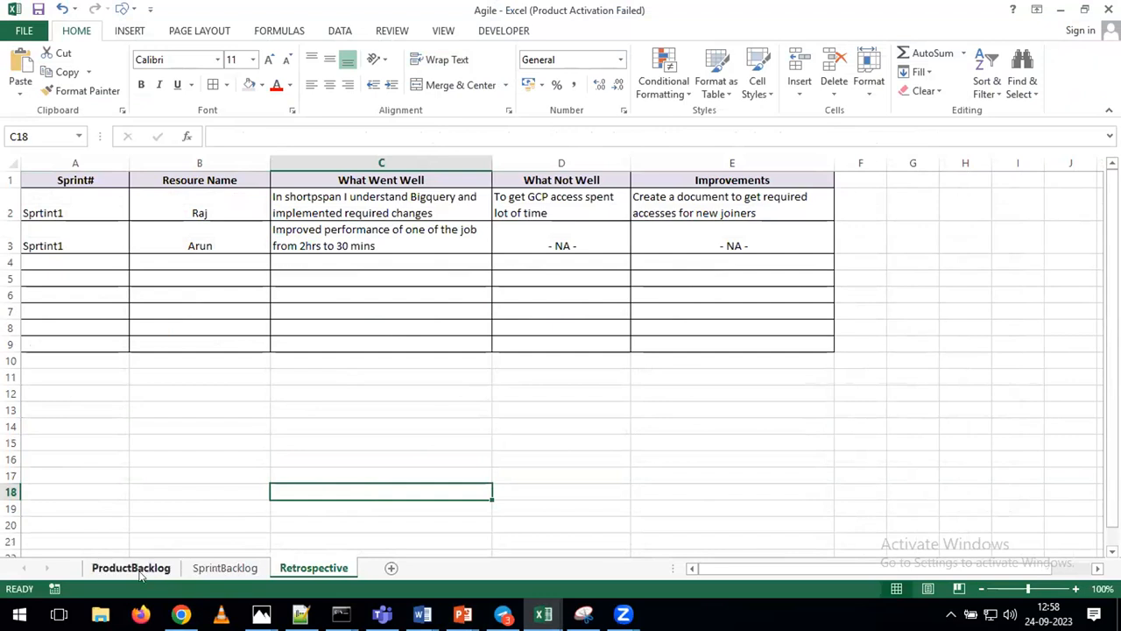
{"action": "left_click", "coordinate": [131, 568]}
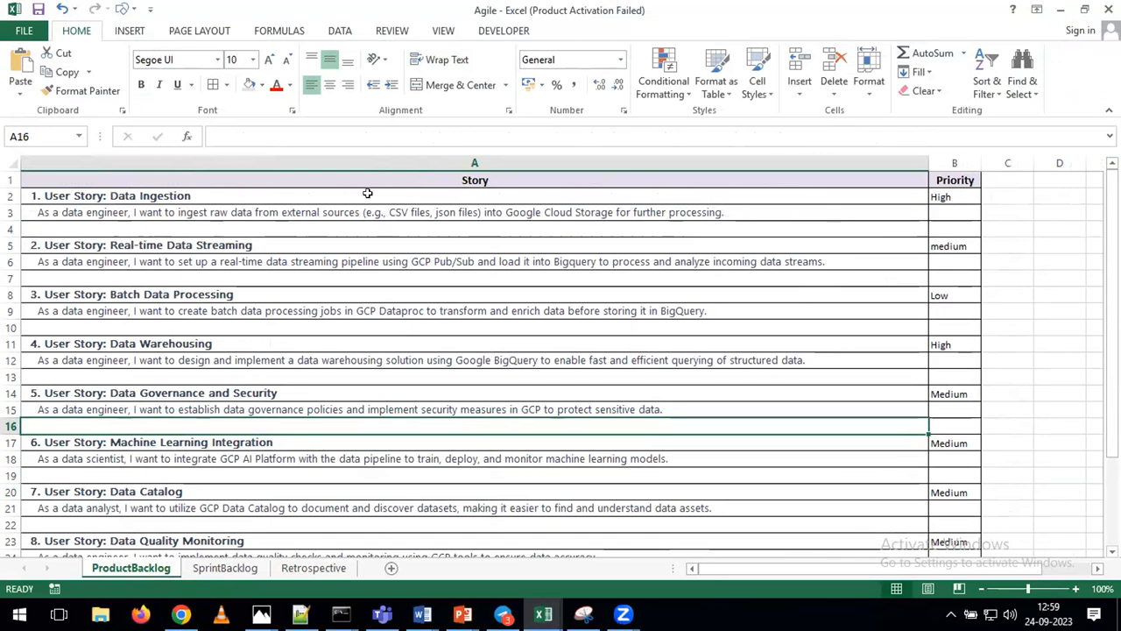
Check the Jira sprint board, return to Excel and read the first four user stories on the ProductBacklog sheet
{"action": "left_click", "coordinate": [181, 613]}
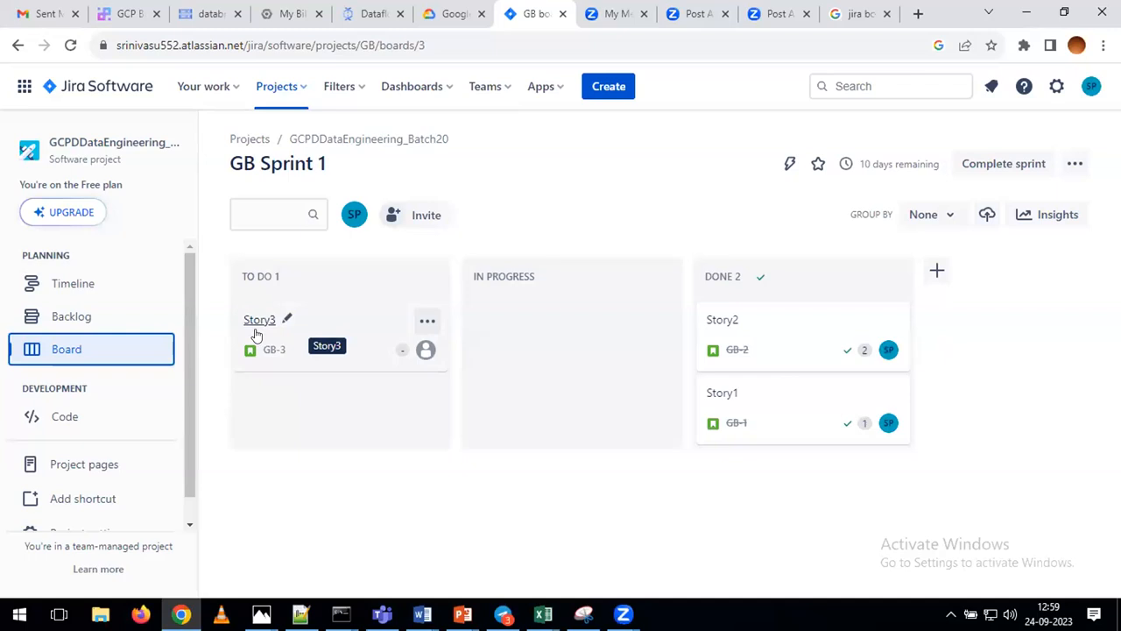
{"action": "key", "text": "alt+Tab"}
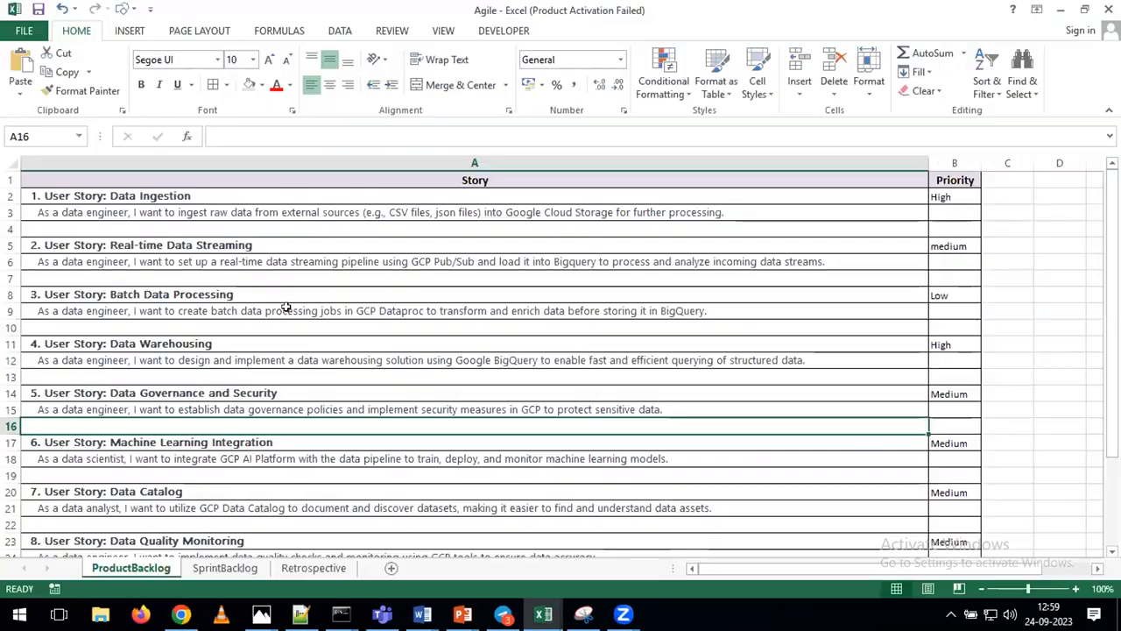
{"action": "left_click", "coordinate": [122, 195]}
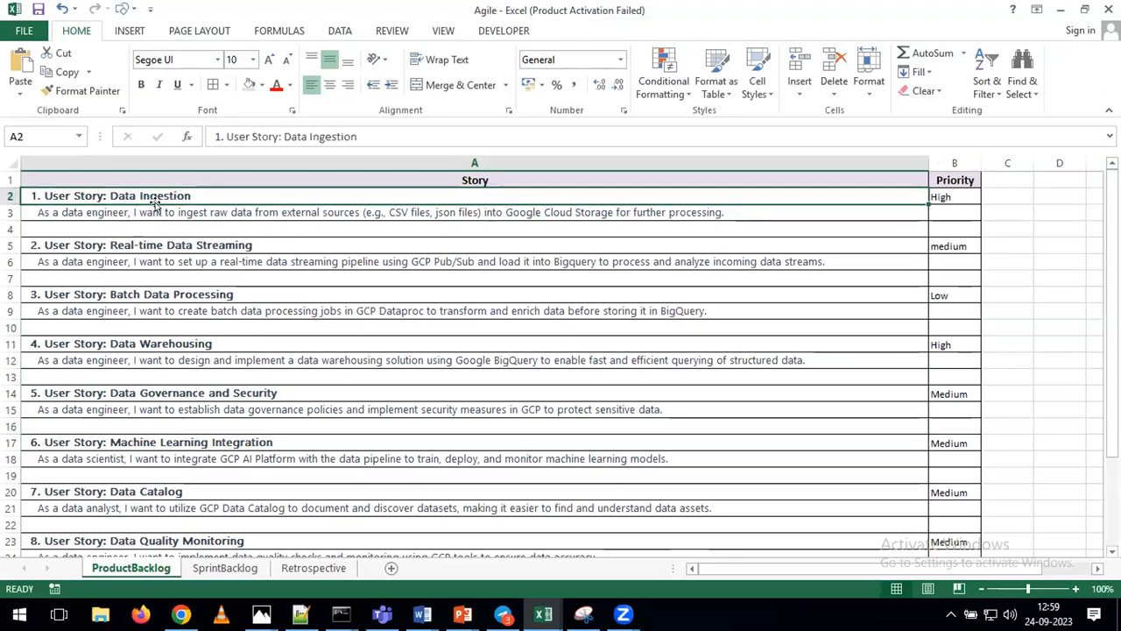
{"action": "left_click", "coordinate": [100, 246]}
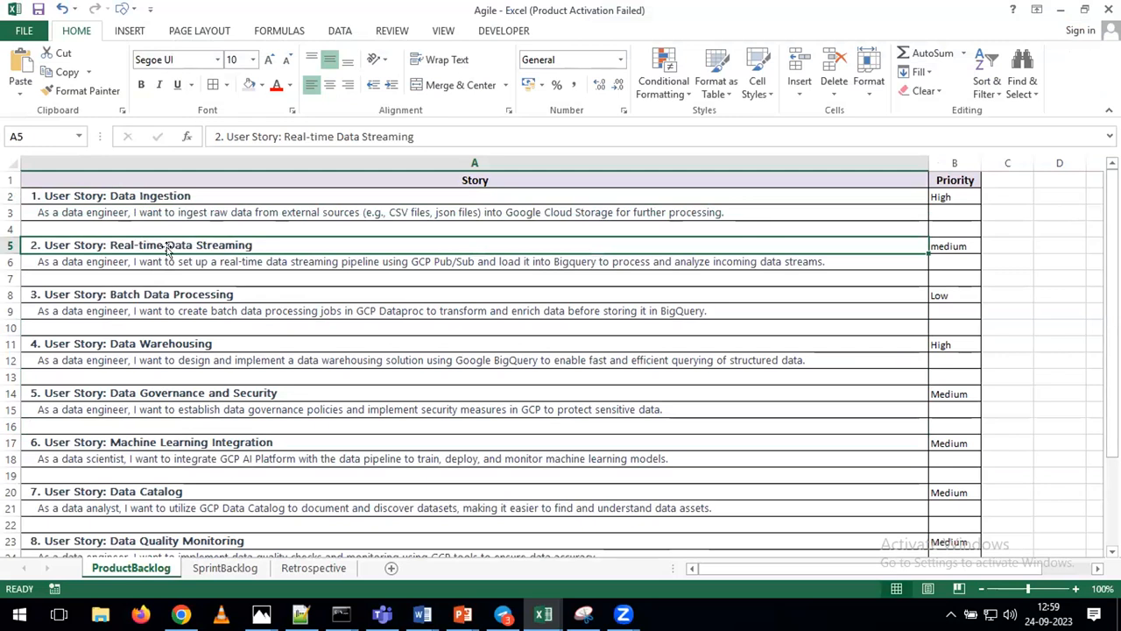
{"action": "left_click", "coordinate": [136, 295]}
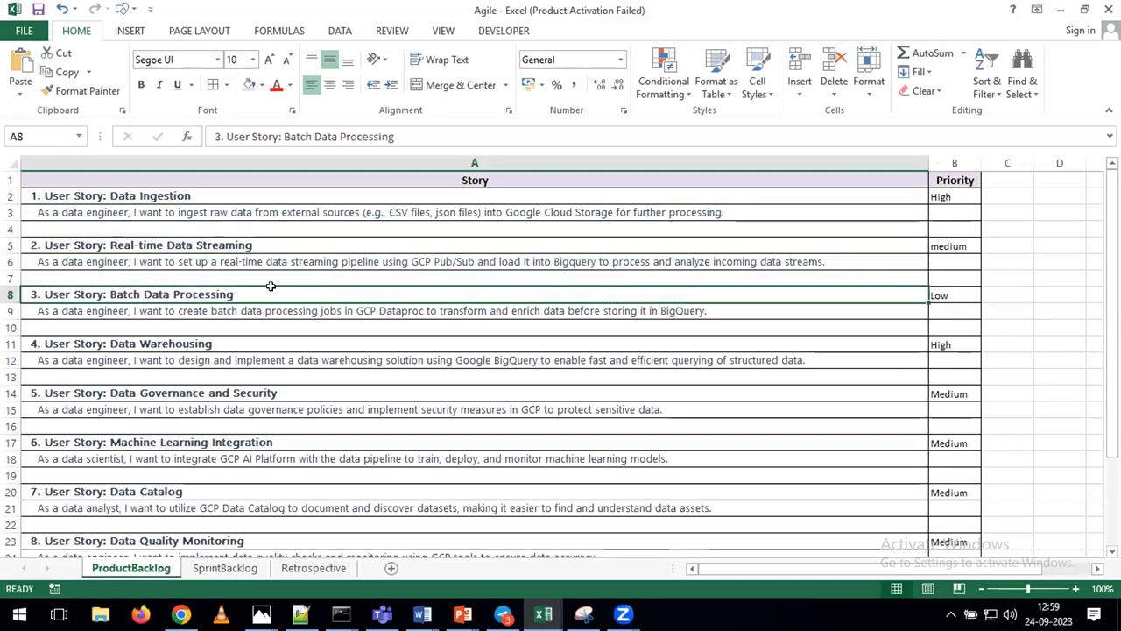
{"action": "left_click", "coordinate": [113, 341]}
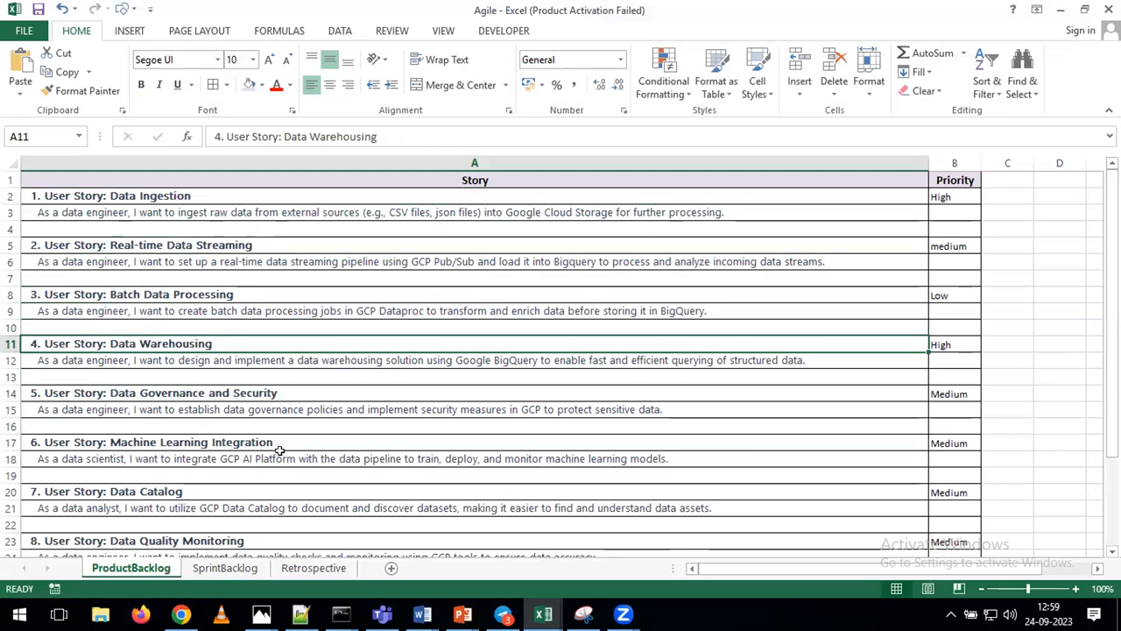
Examine the stories on the SprintBacklog sheet, focusing on the Data Ingestion - Files 1 to 5 title and its description
{"action": "left_click", "coordinate": [225, 567]}
{"action": "left_click", "coordinate": [235, 452]}
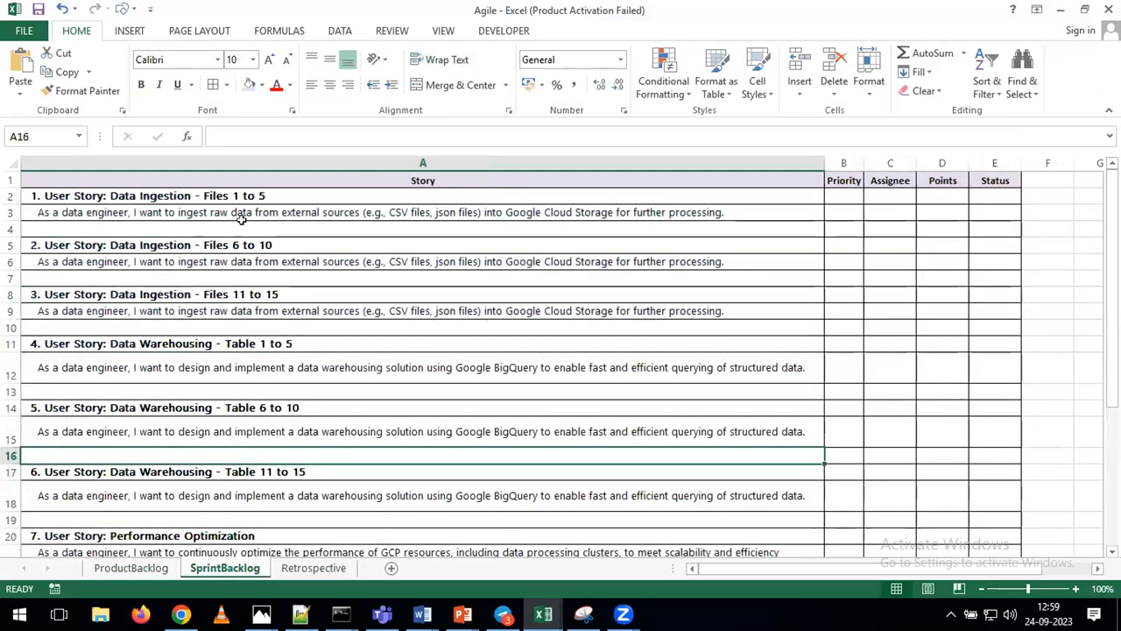
{"action": "left_click", "coordinate": [242, 163]}
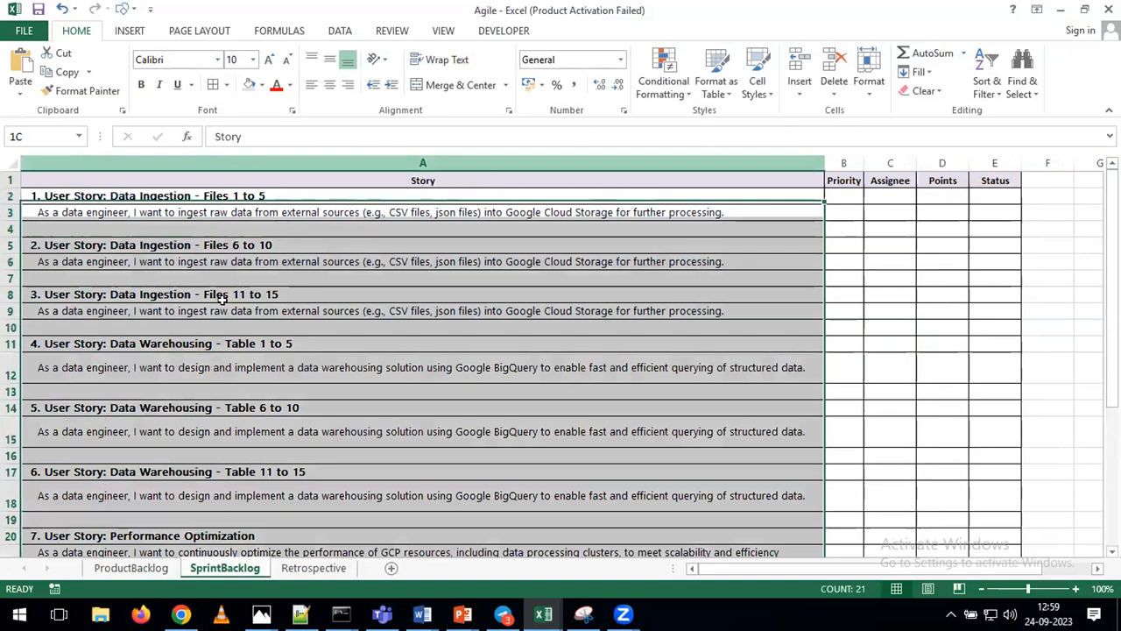
{"action": "left_click", "coordinate": [270, 364]}
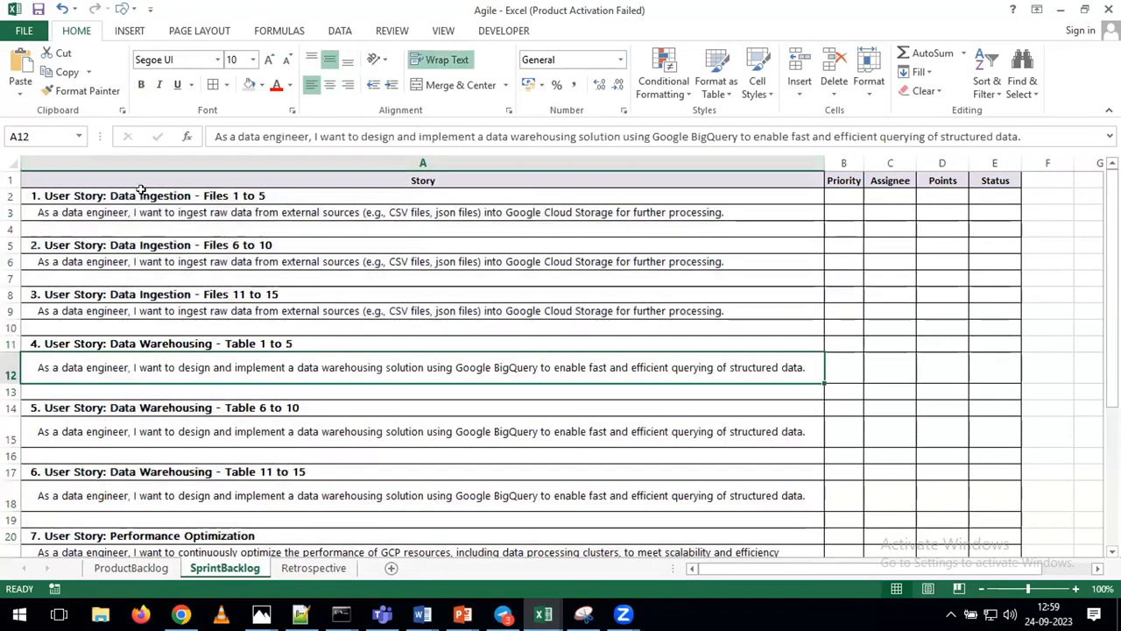
{"action": "left_click", "coordinate": [140, 192]}
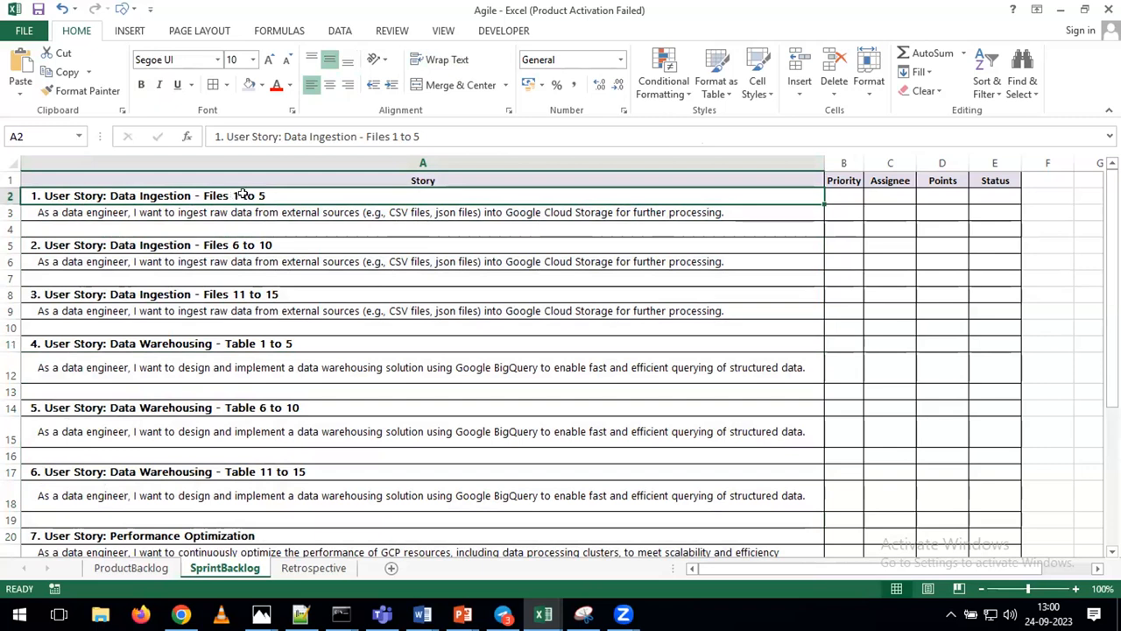
{"action": "left_click", "coordinate": [198, 208]}
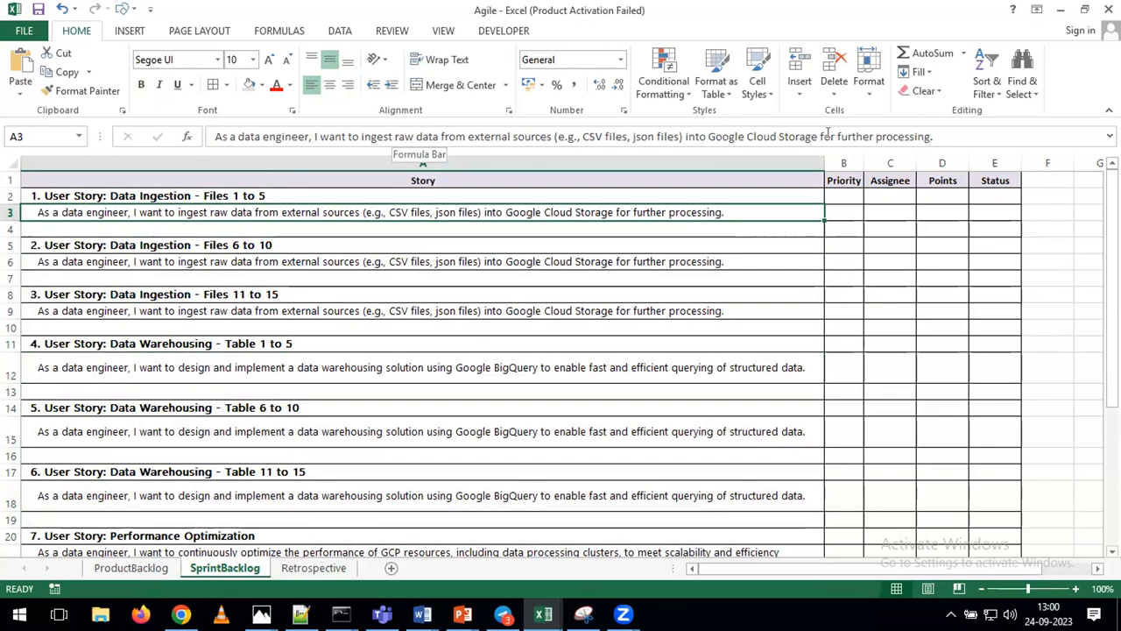
{"action": "left_click", "coordinate": [474, 276]}
{"action": "left_click_drag", "start_coordinate": [207, 198], "coordinate": [209, 207]}
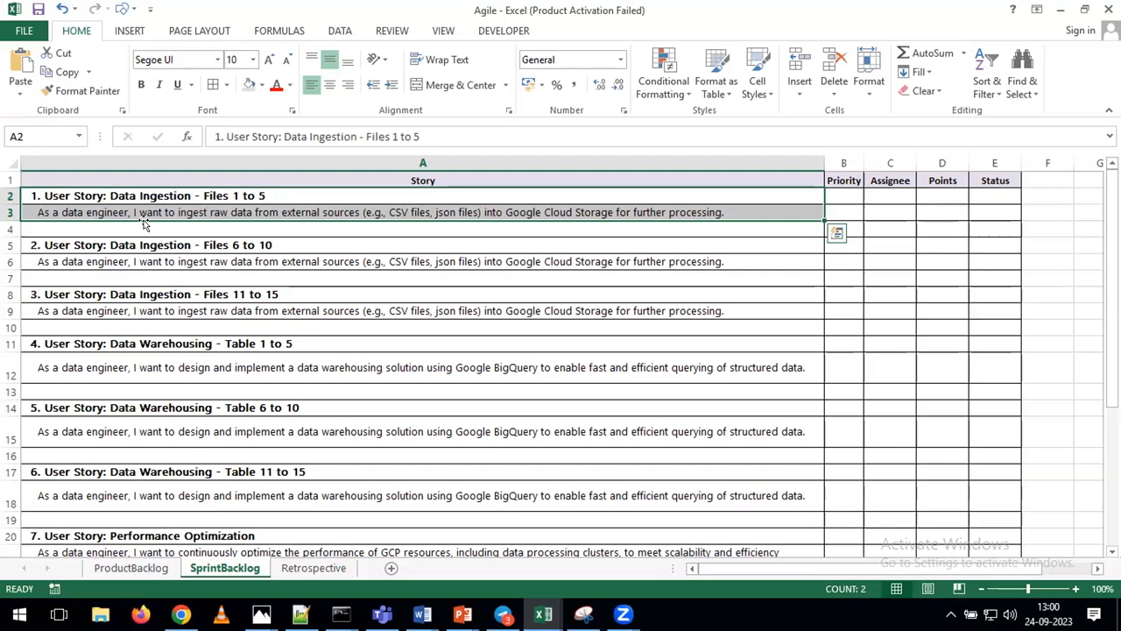
Copy "User Story: Data Ingestion - Files 1 to 5" from the SprintBacklog sheet into the summary of a new Jira issue
{"action": "double_click", "coordinate": [44, 194]}
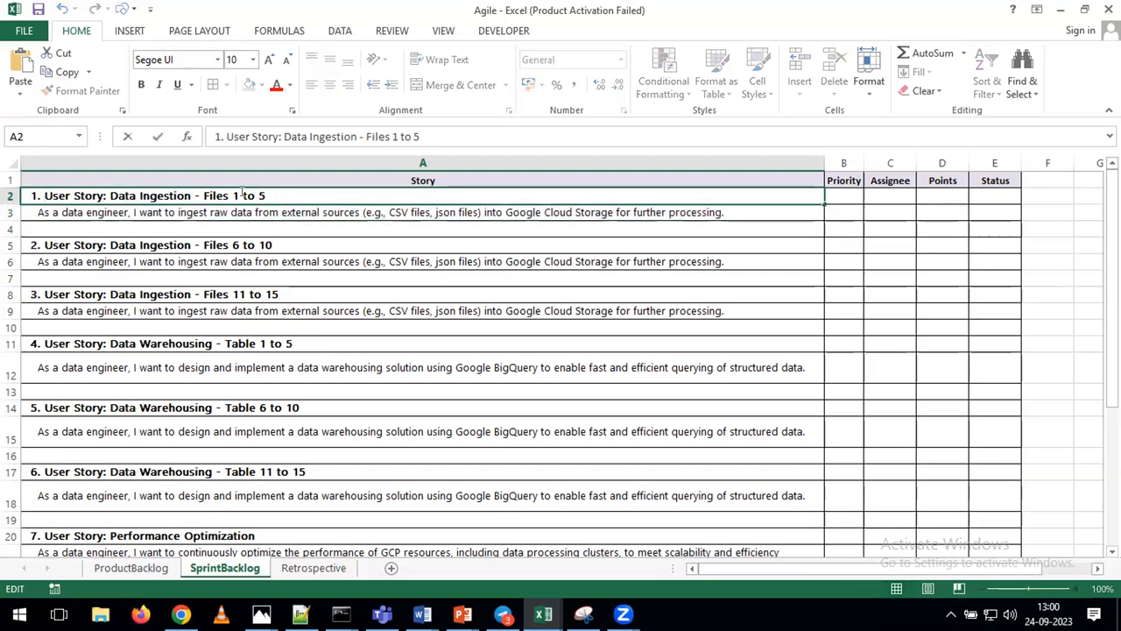
{"action": "key", "text": "shift+End"}
{"action": "key", "text": "ctrl+c"}
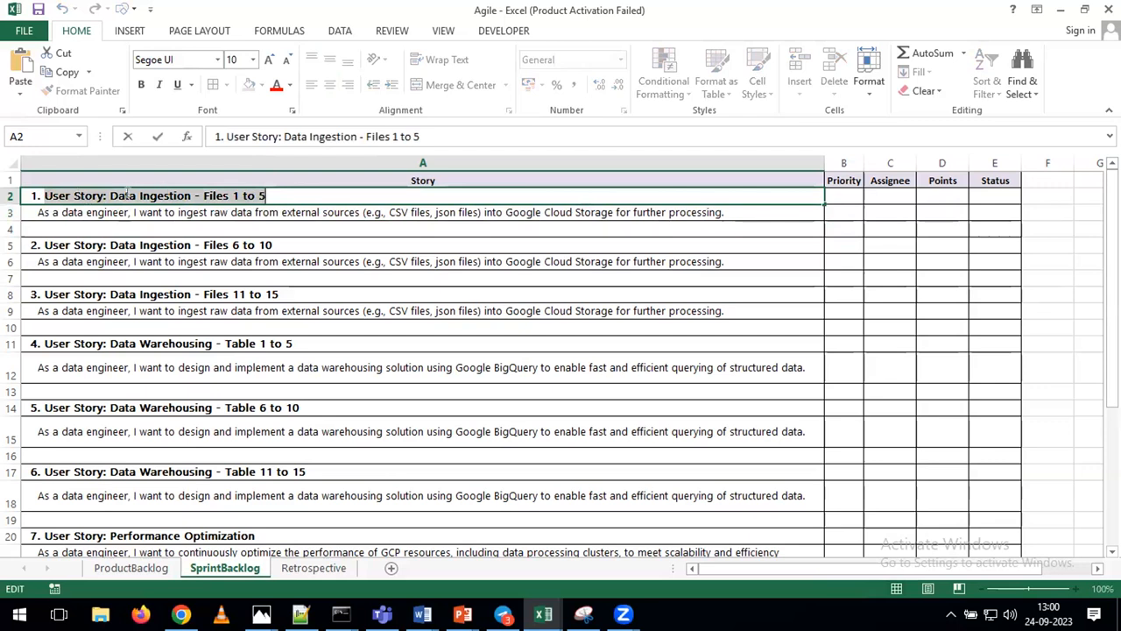
{"action": "key", "text": "alt+Tab"}
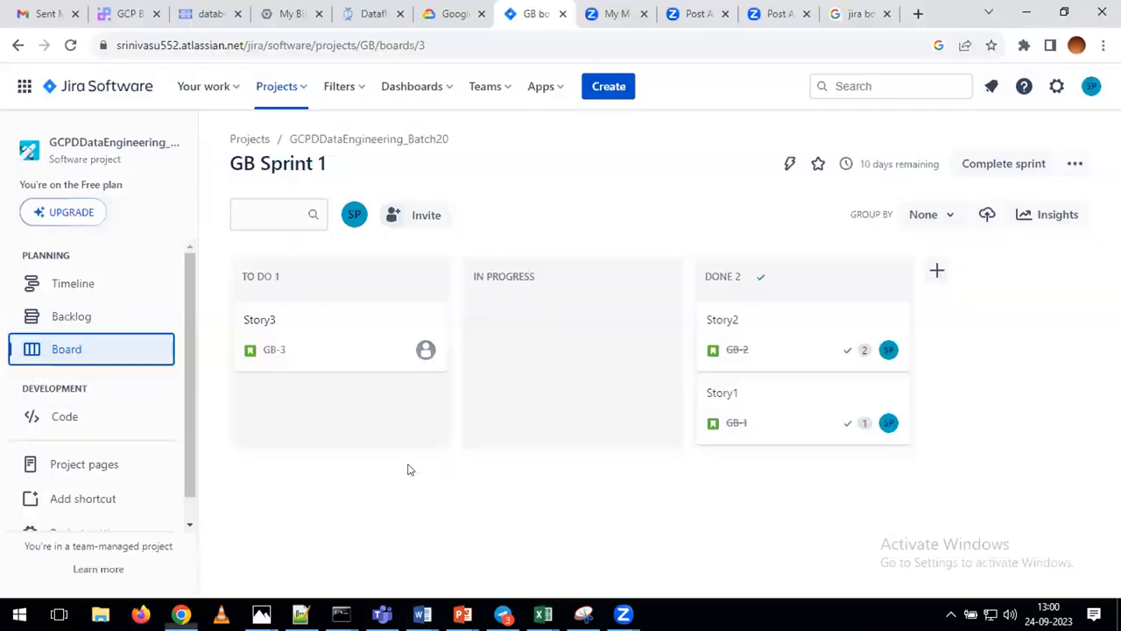
{"action": "left_click", "coordinate": [608, 87]}
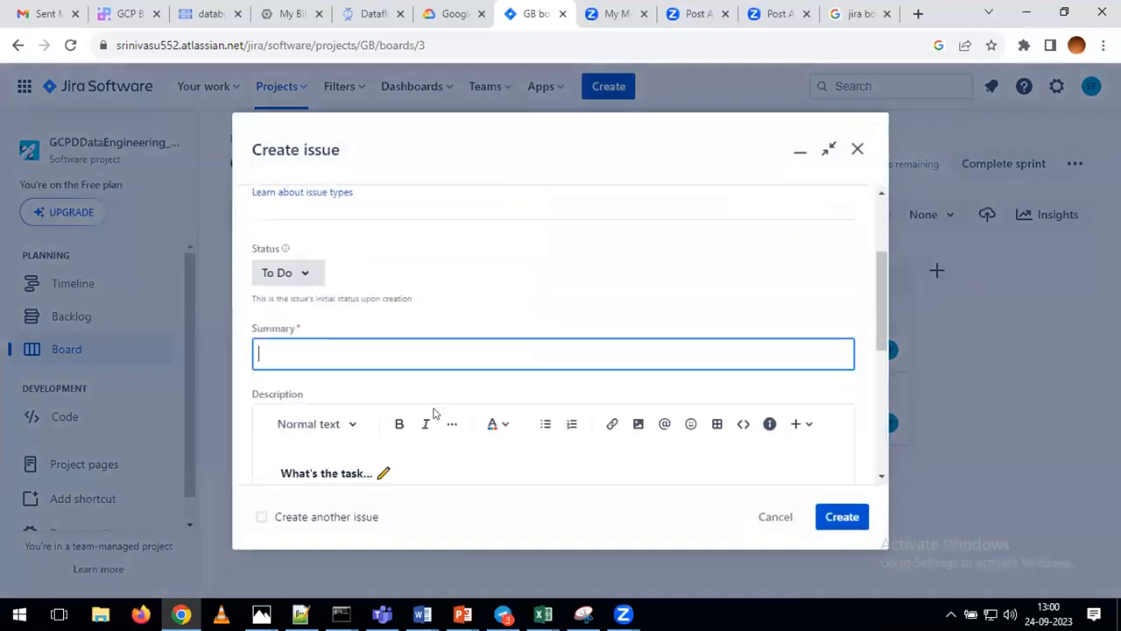
{"action": "scroll", "coordinate": [433, 414], "scroll_direction": "down", "scroll_amount": 1}
{"action": "key", "text": "ctrl+v"}
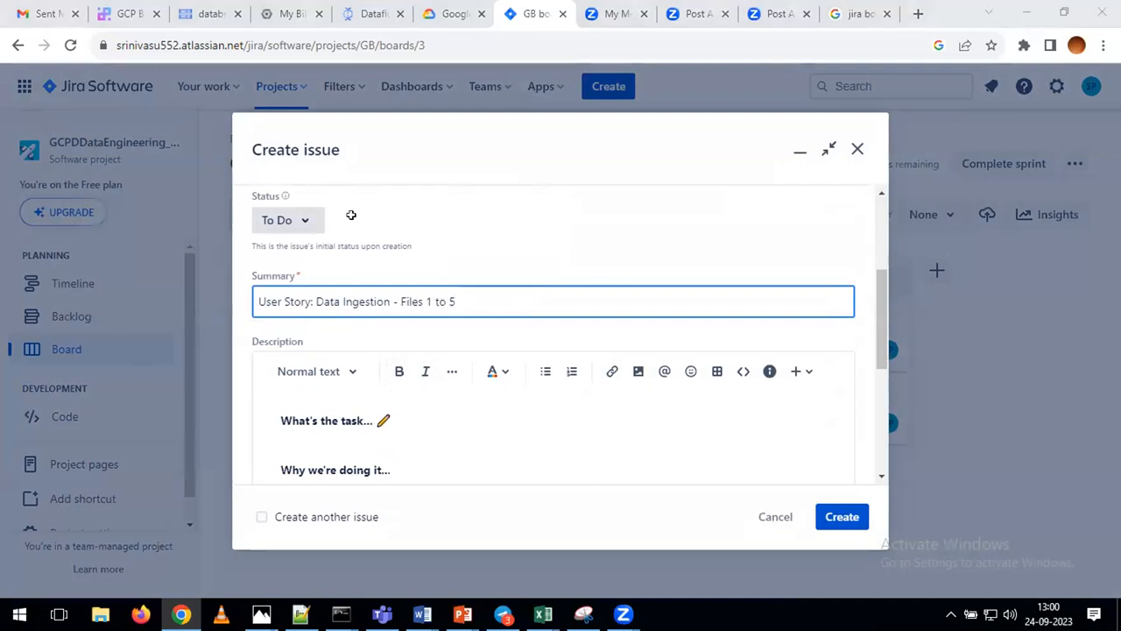
Replace the issue's description template with the story description copied from cell A3 of the SprintBacklog sheet and create the issue
{"action": "key", "text": "alt+Tab"}
{"action": "key", "text": "Return"}
{"action": "left_click", "coordinate": [211, 137]}
{"action": "left_click_drag", "start_coordinate": [213, 137], "coordinate": [936, 137]}
{"action": "key", "text": "ctrl+c"}
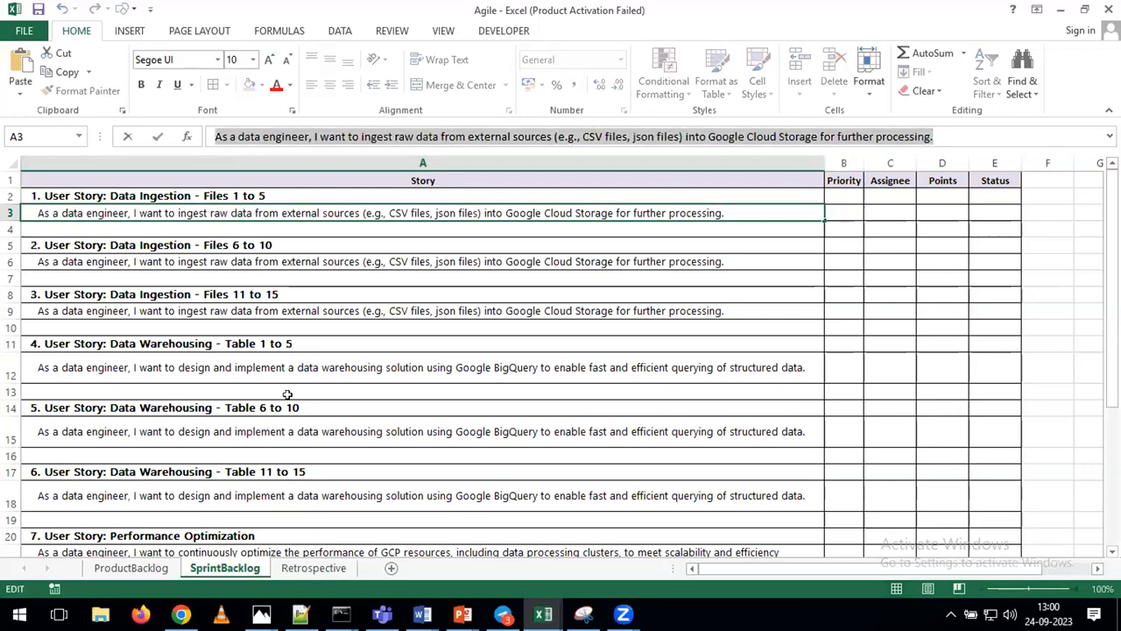
{"action": "key", "text": "alt+Tab"}
{"action": "left_click", "coordinate": [418, 428]}
{"action": "key", "text": "ctrl+a"}
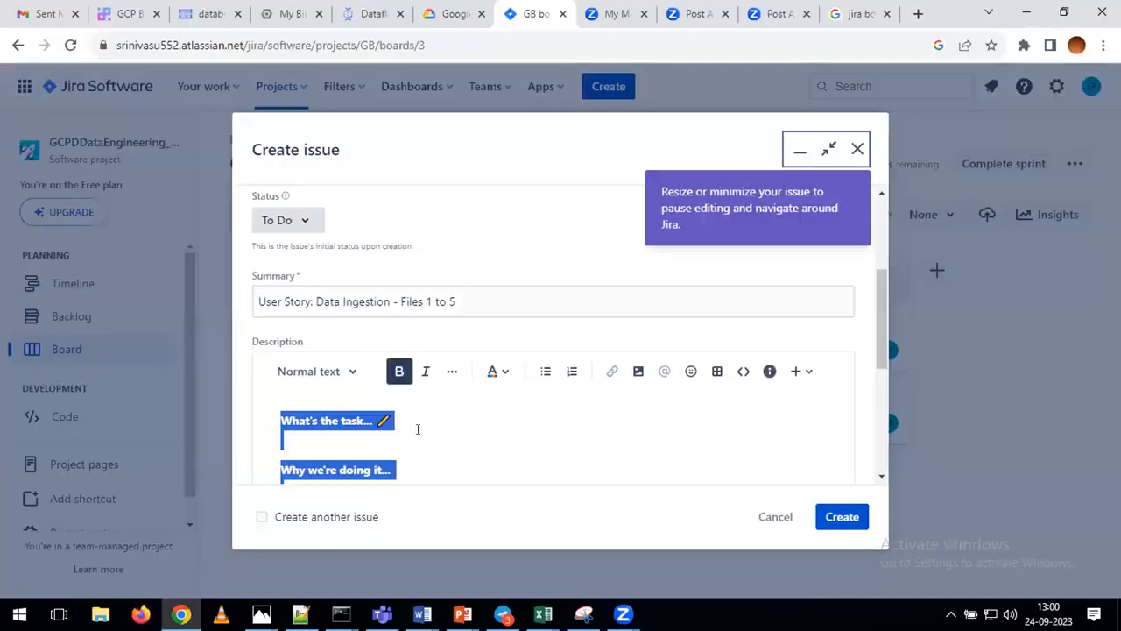
{"action": "key", "text": "ctrl+v"}
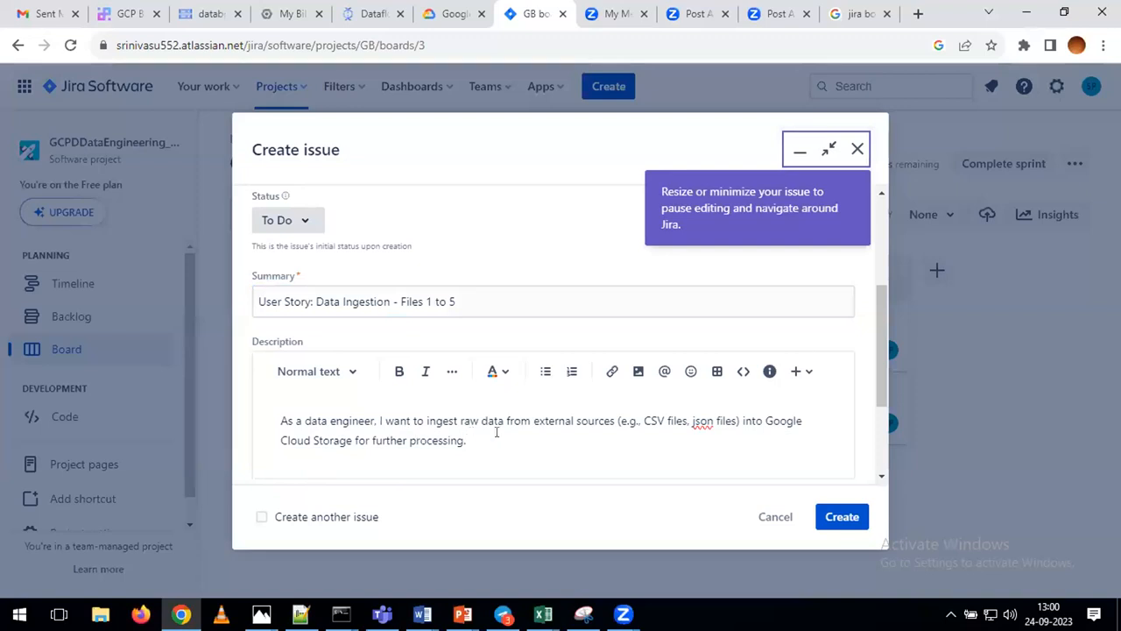
{"action": "left_click", "coordinate": [836, 518]}
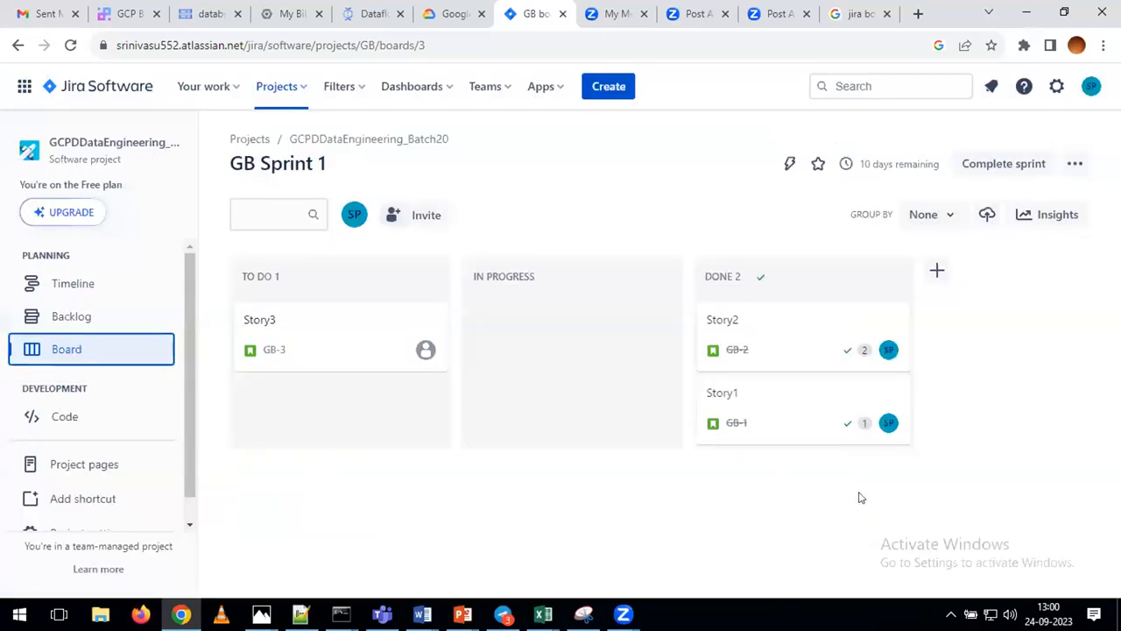
Move the Data Ingestion - Files 1 to 5 story from the backlog into GB Sprint 1 and open the sprint board
{"action": "left_click", "coordinate": [72, 323]}
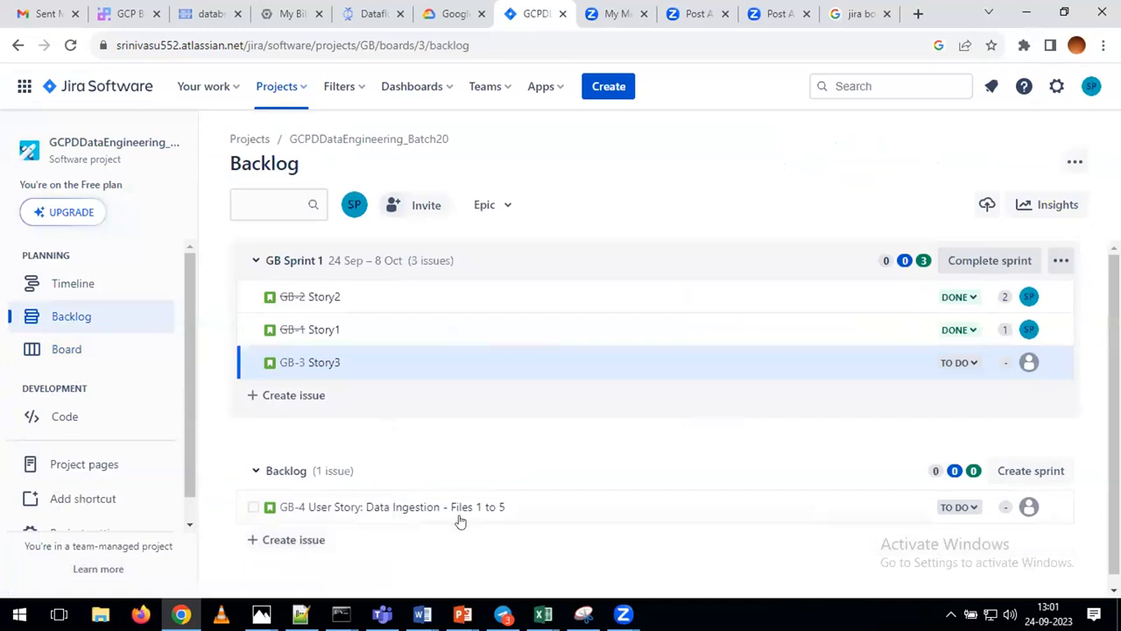
{"action": "left_click_drag", "start_coordinate": [463, 508], "coordinate": [446, 378]}
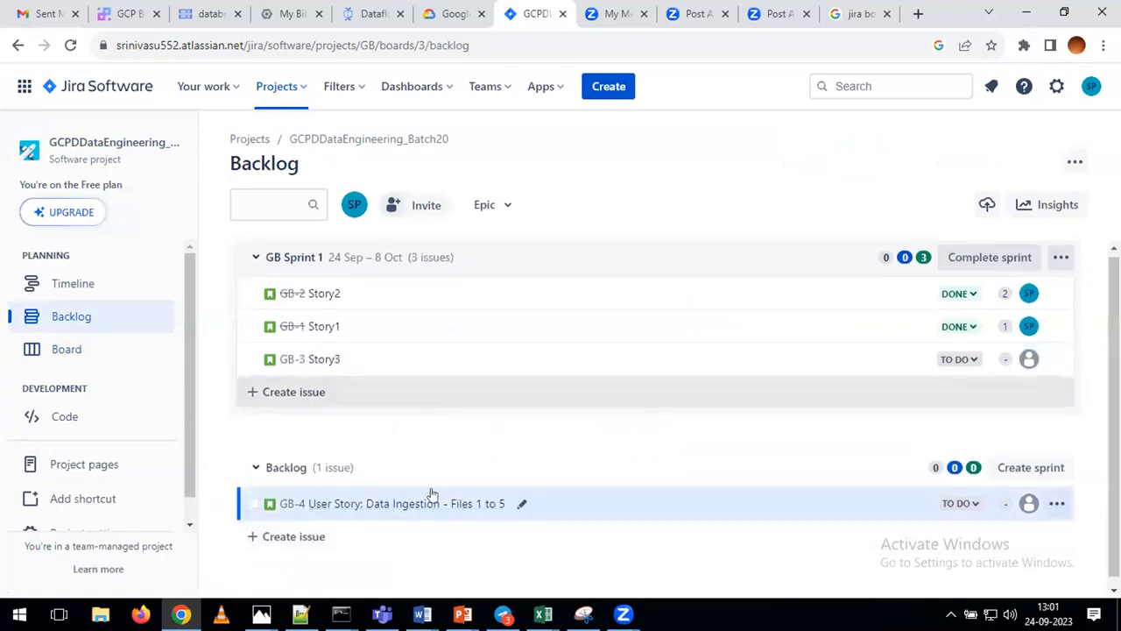
{"action": "left_click_drag", "start_coordinate": [428, 496], "coordinate": [427, 365]}
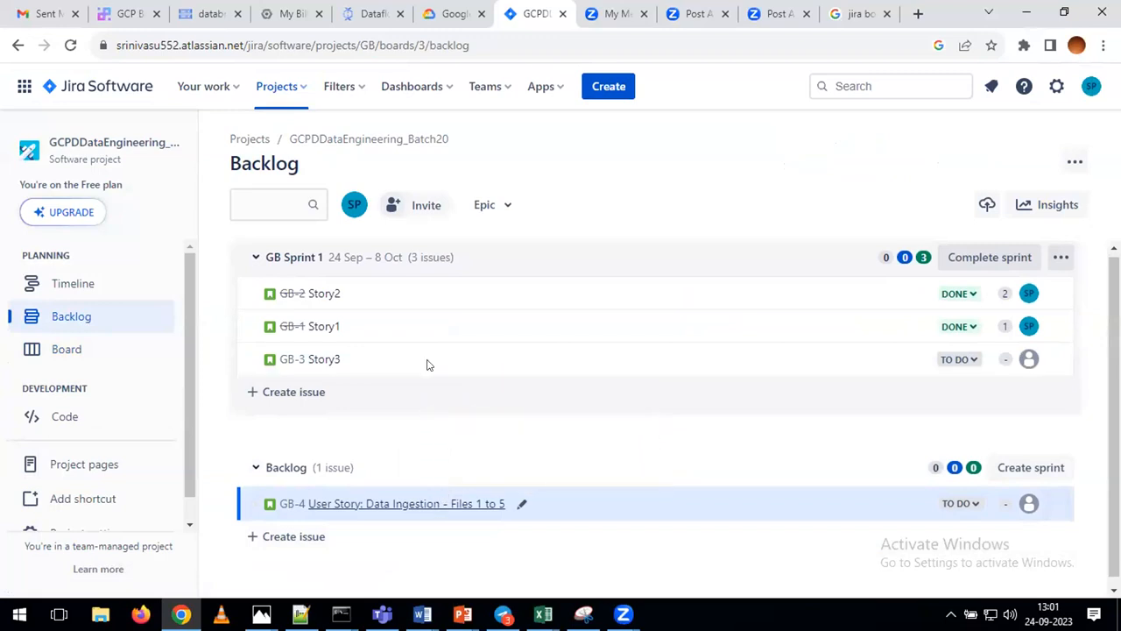
{"action": "left_click", "coordinate": [605, 273]}
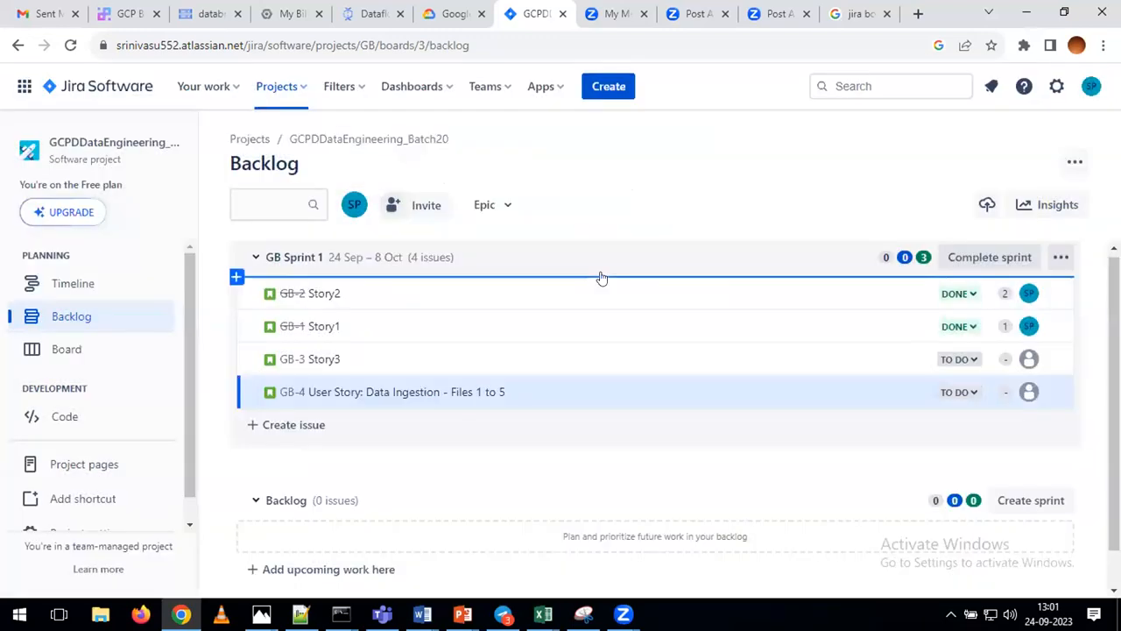
{"action": "left_click", "coordinate": [67, 355]}
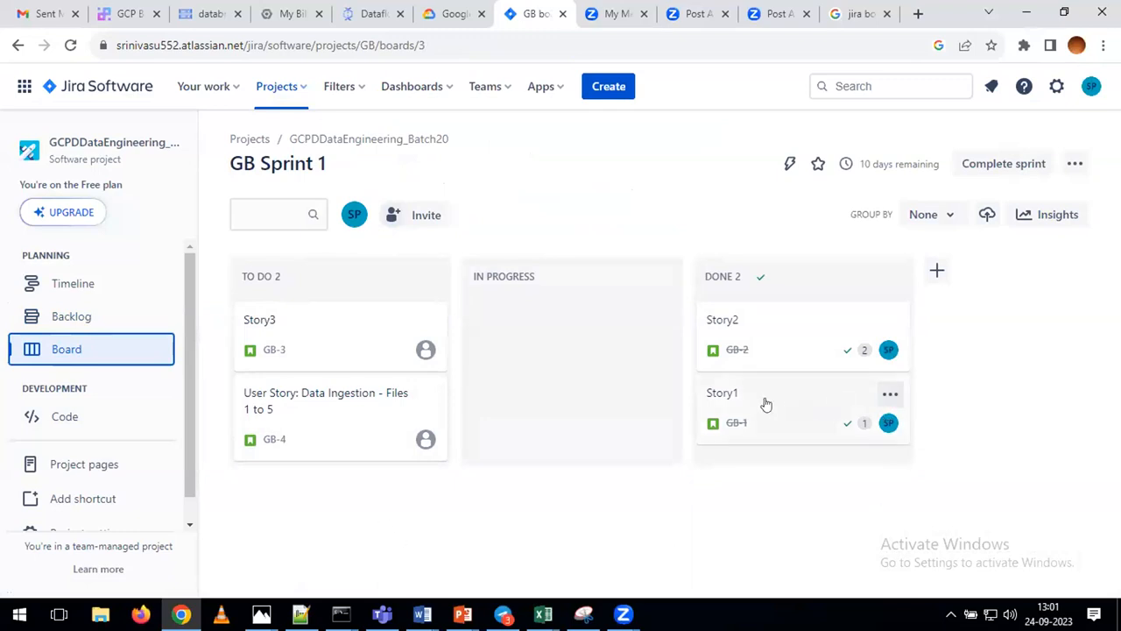
Review the SprintBacklog stories in Excel down to story 10, comparing them with the Jira sprint board
{"action": "key", "text": "alt+Tab"}
{"action": "left_click", "coordinate": [412, 349]}
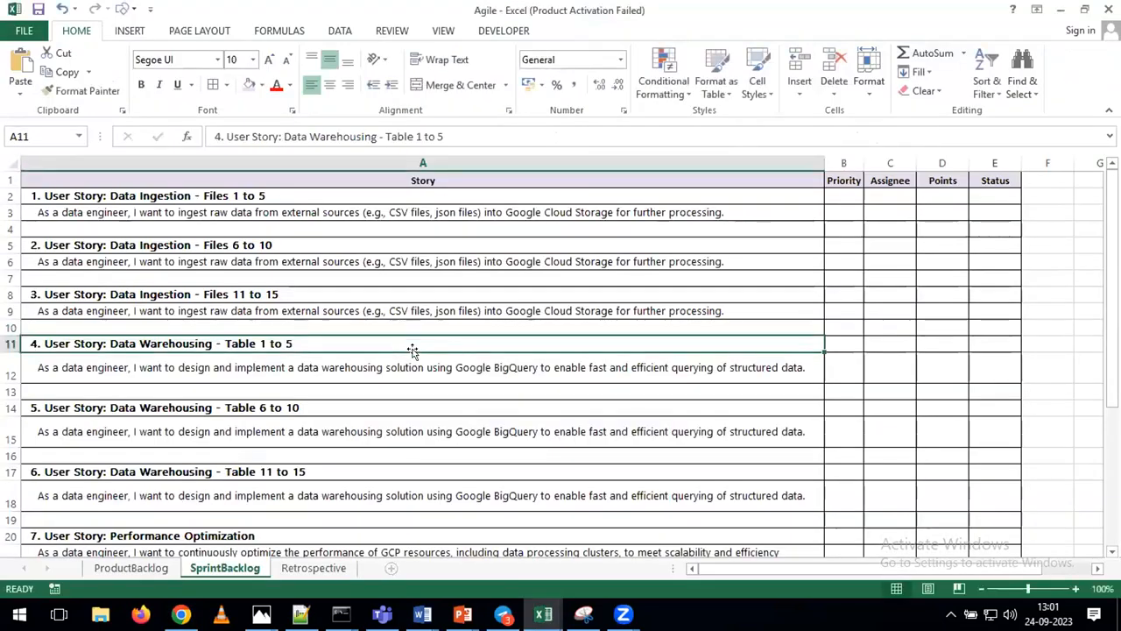
{"action": "left_click_drag", "start_coordinate": [271, 197], "coordinate": [238, 368]}
{"action": "scroll", "coordinate": [289, 345], "scroll_direction": "down", "scroll_amount": 6}
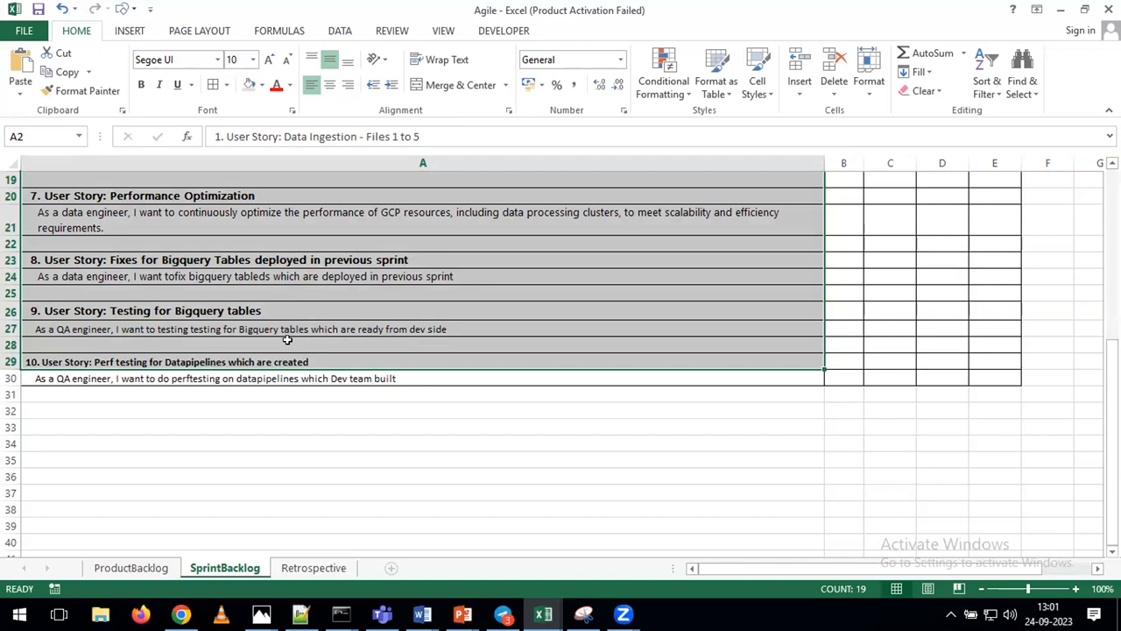
{"action": "key", "text": "alt+Tab"}
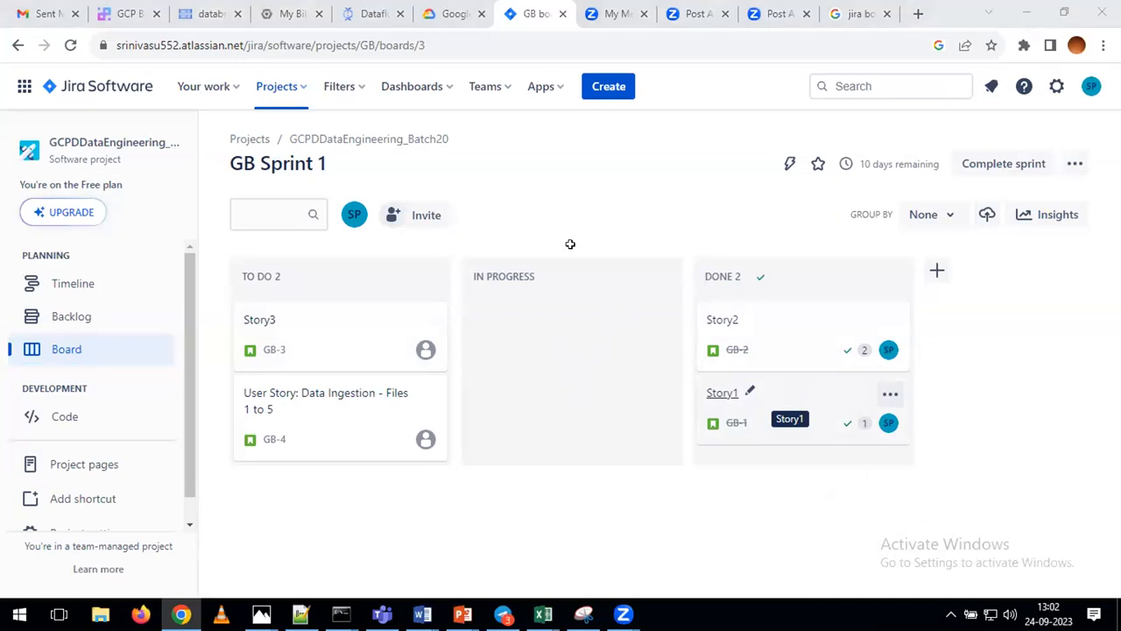
{"action": "key", "text": "alt+Tab"}
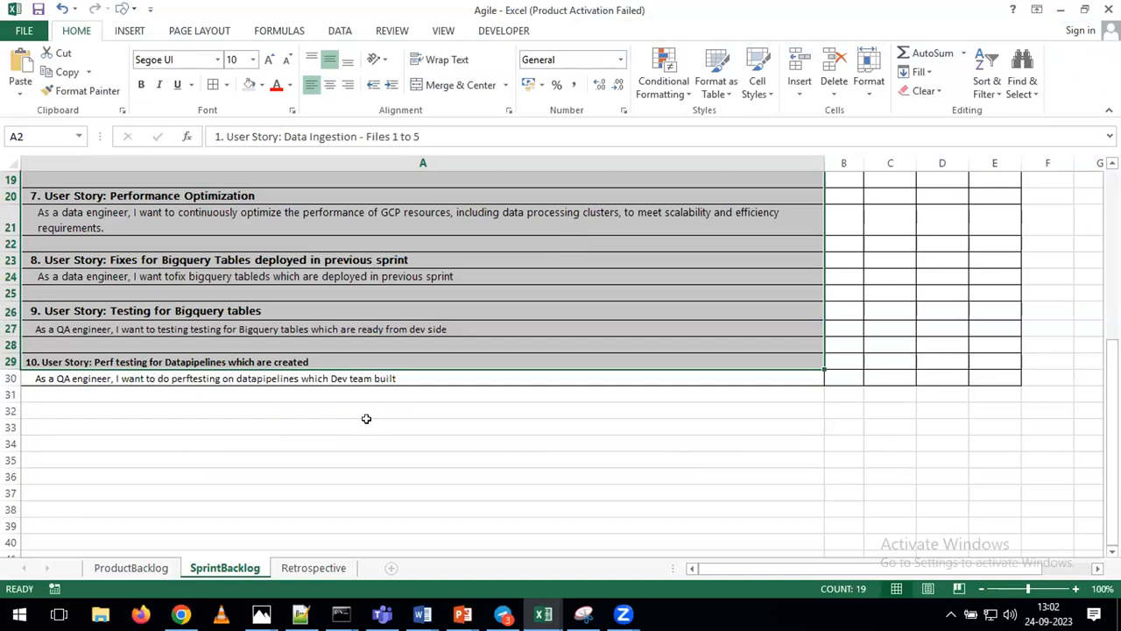
{"action": "key", "text": "alt+Tab"}
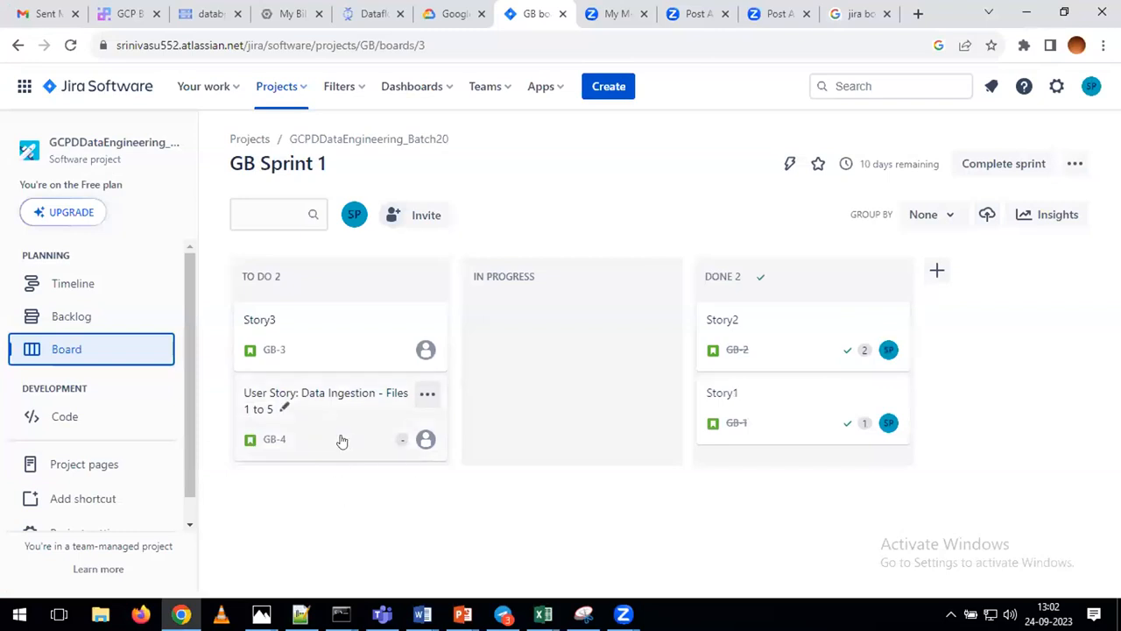
Look over the Jira backlog and the GB Sprint 1 board, and switch to the training notes in Notepad++
{"action": "left_click", "coordinate": [77, 318]}
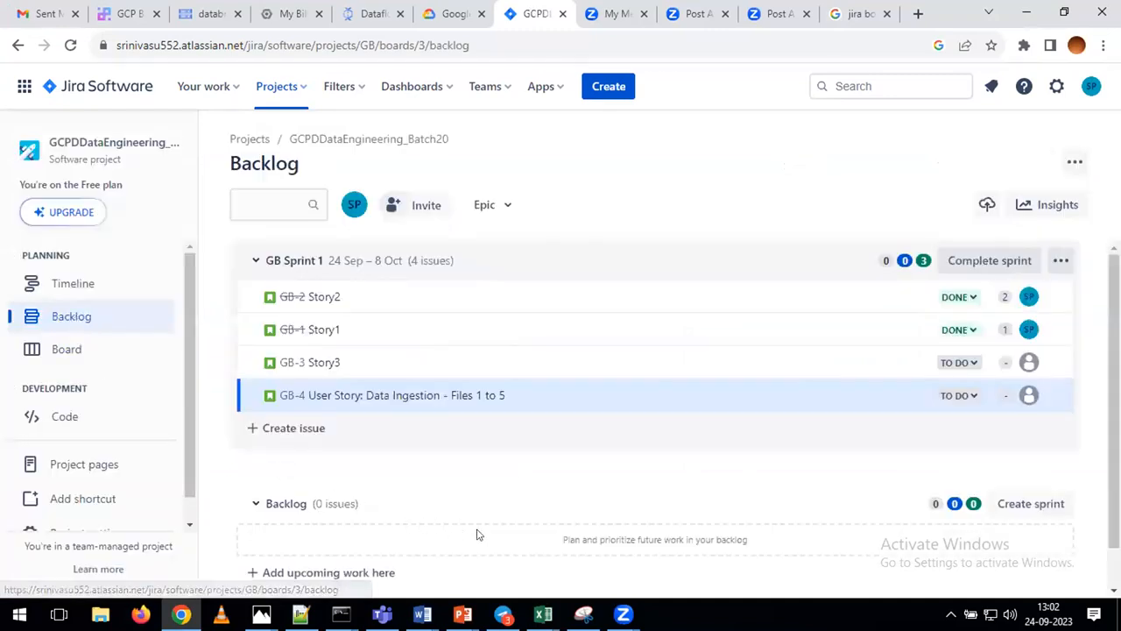
{"action": "left_click", "coordinate": [57, 357]}
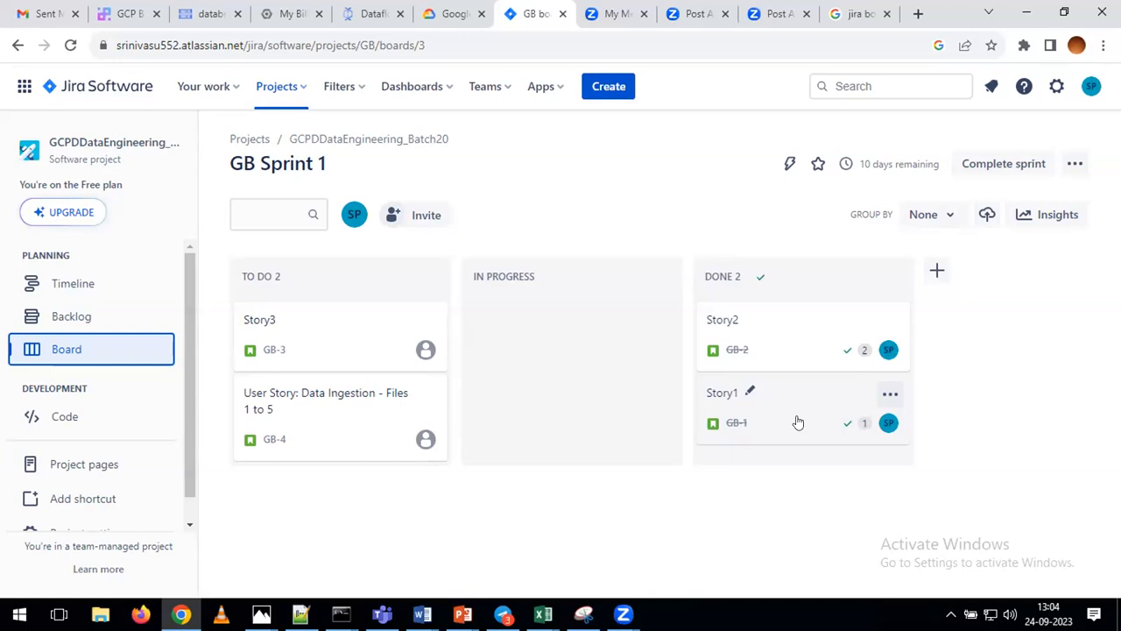
{"action": "key", "text": "alt+Tab"}
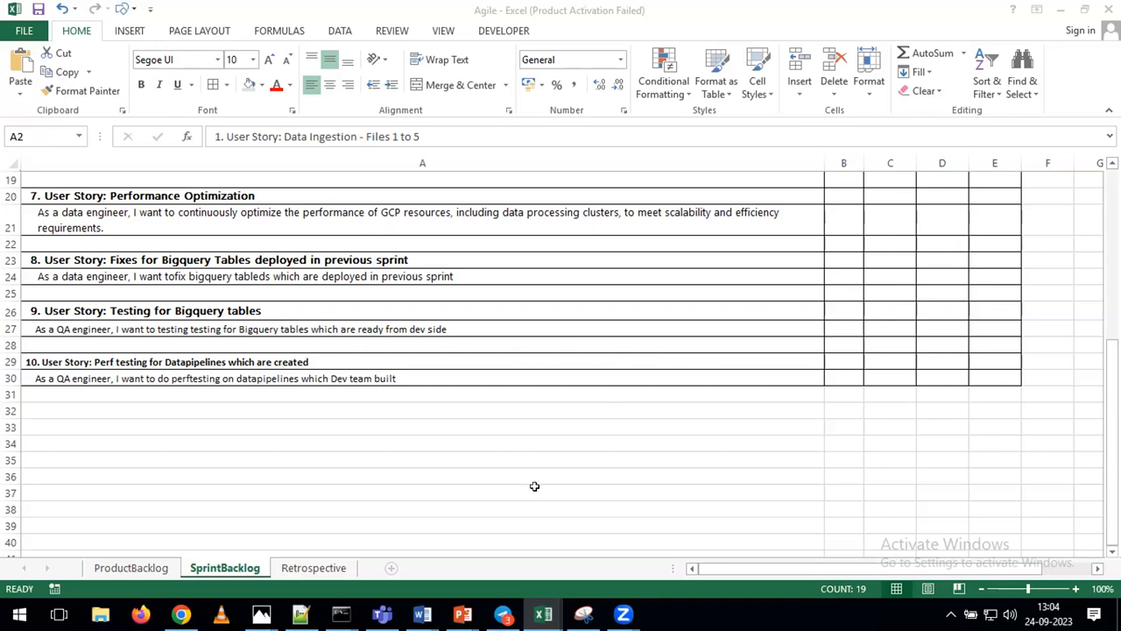
{"action": "key", "text": "alt+Tab"}
{"action": "key", "text": "Tab"}
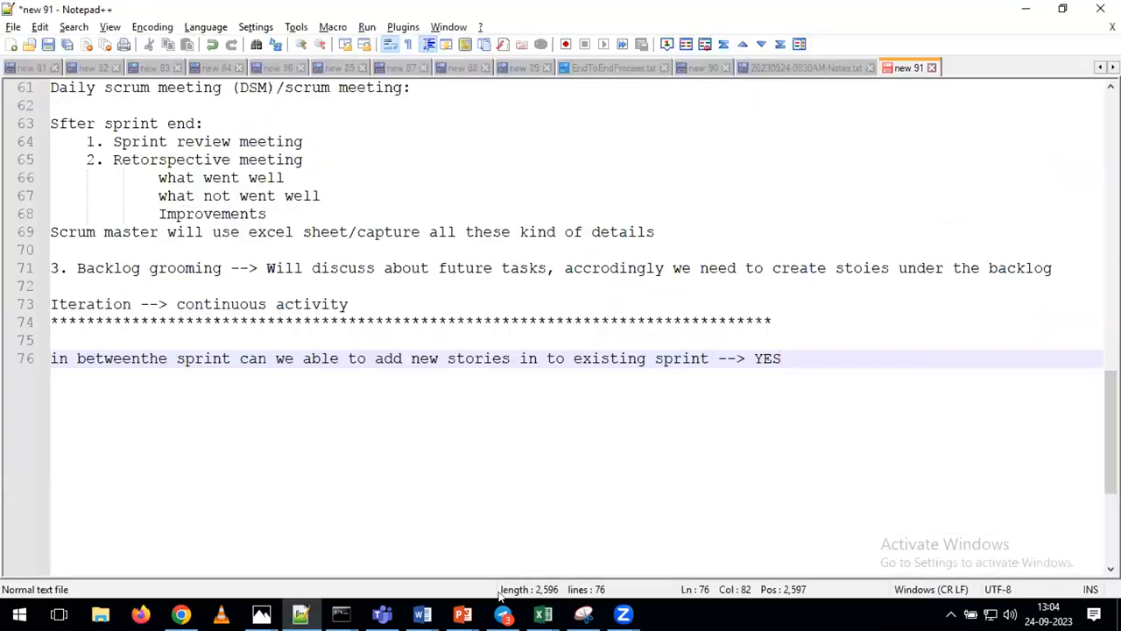
Copy the asterisk separator line in the Notepad++ training notes and paste it below the note on adding stories to an existing sprint
{"action": "mouse_move", "coordinate": [542, 613]}
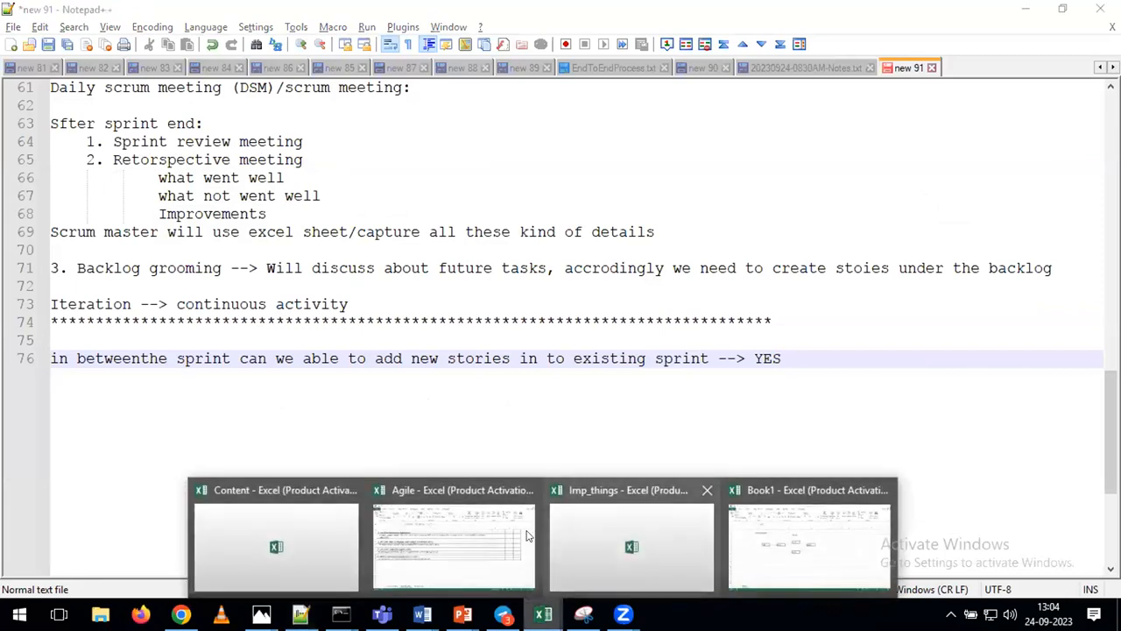
{"action": "left_click", "coordinate": [453, 538]}
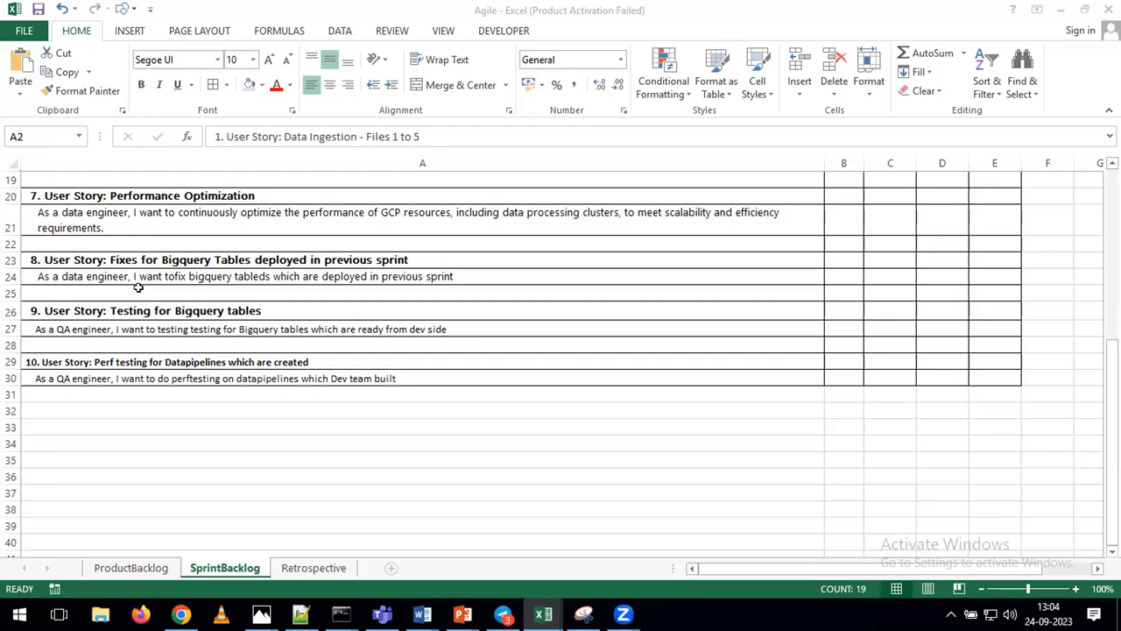
{"action": "left_click", "coordinate": [300, 612]}
{"action": "left_click", "coordinate": [581, 320]}
{"action": "double_click", "coordinate": [581, 320]}
{"action": "key", "text": "ctrl+c"}
{"action": "left_click", "coordinate": [805, 359]}
{"action": "key", "text": "Return"}
{"action": "key", "text": "Return"}
{"action": "key", "text": "ctrl+v"}
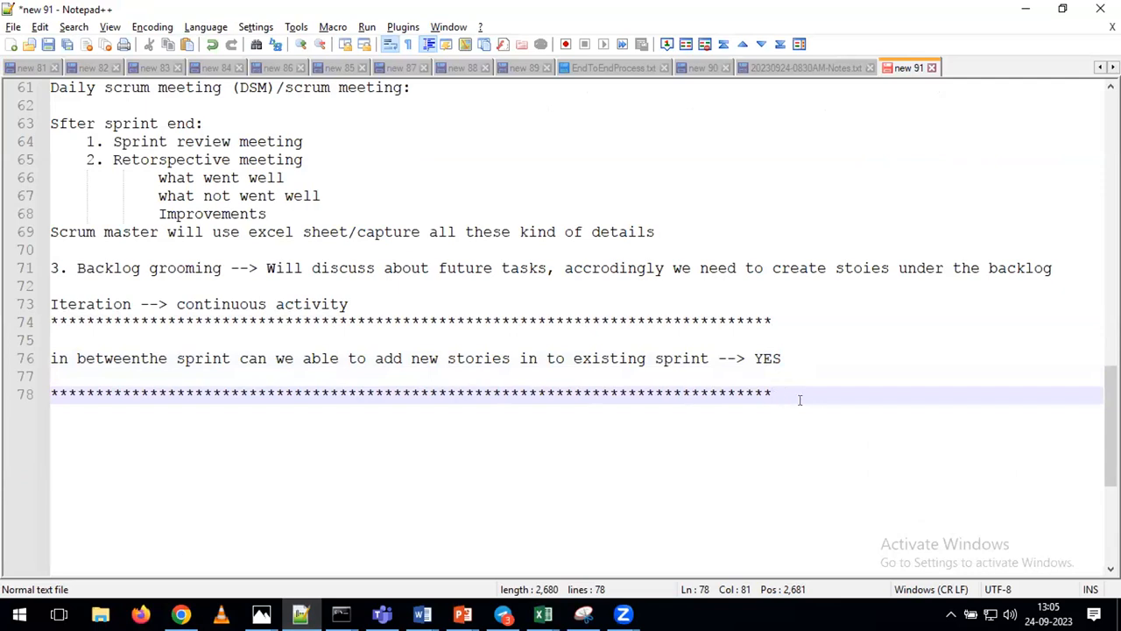
Switch to Jira and reopen the GCPDDataEngineering_Batch20 project from the list of all projects
{"action": "key", "text": "alt+Tab"}
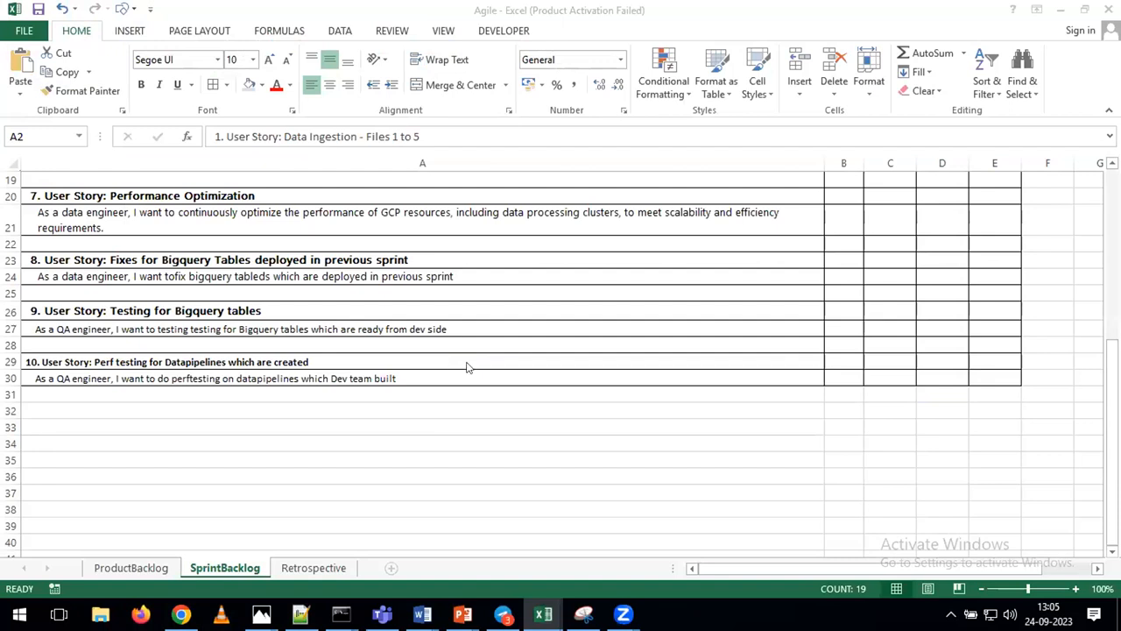
{"action": "key", "text": "alt+Tab"}
{"action": "key", "text": "Tab"}
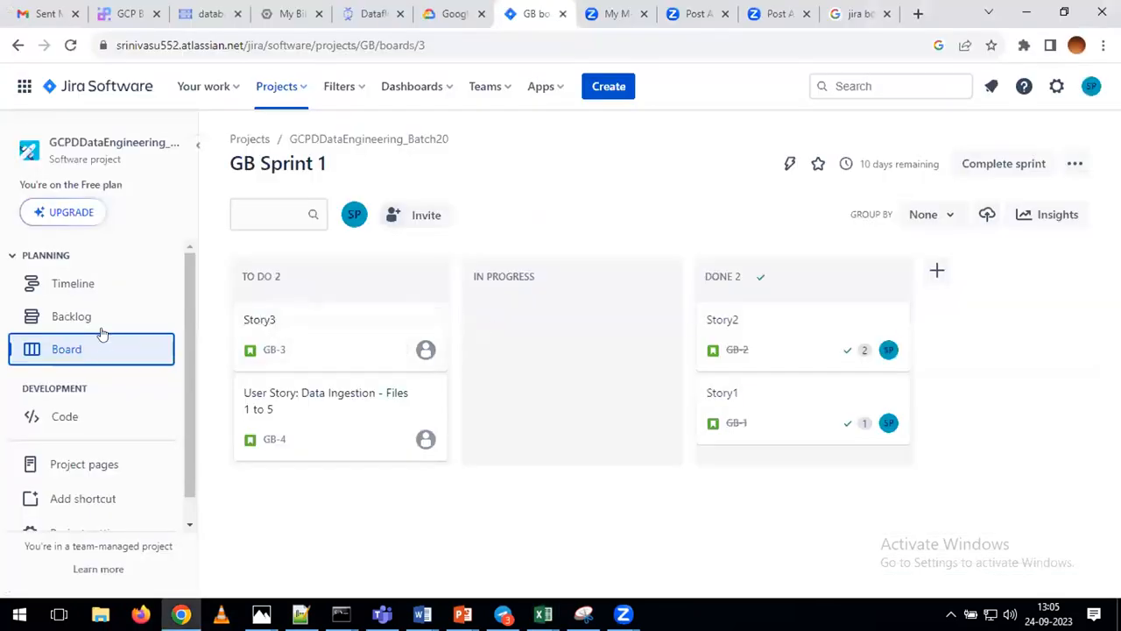
{"action": "left_click", "coordinate": [245, 142]}
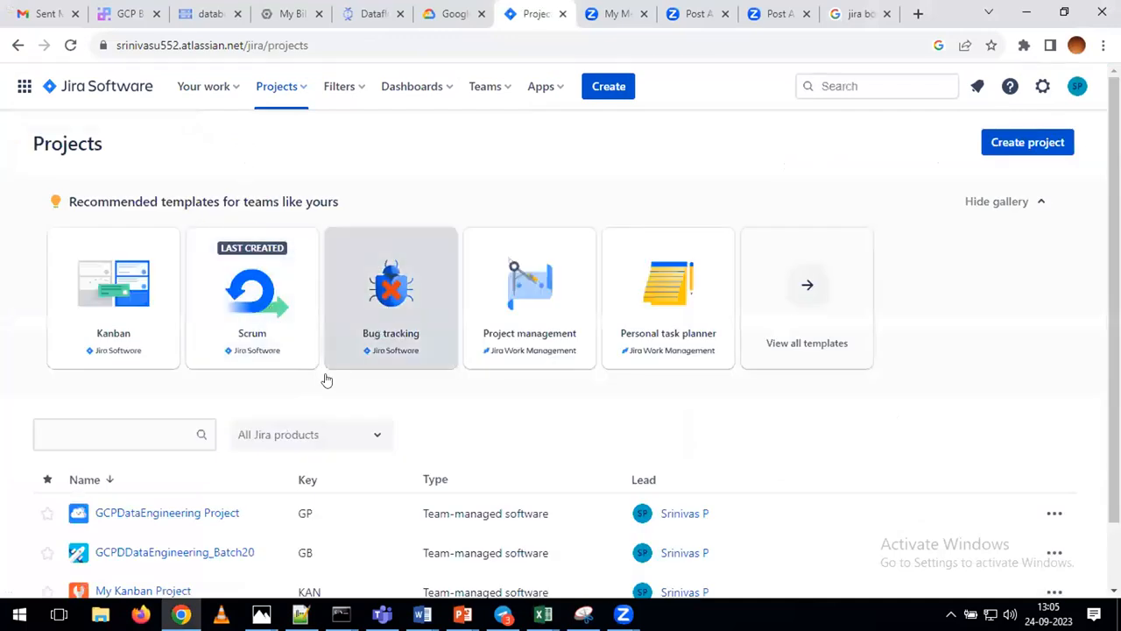
{"action": "scroll", "coordinate": [333, 463], "scroll_direction": "down", "scroll_amount": 1}
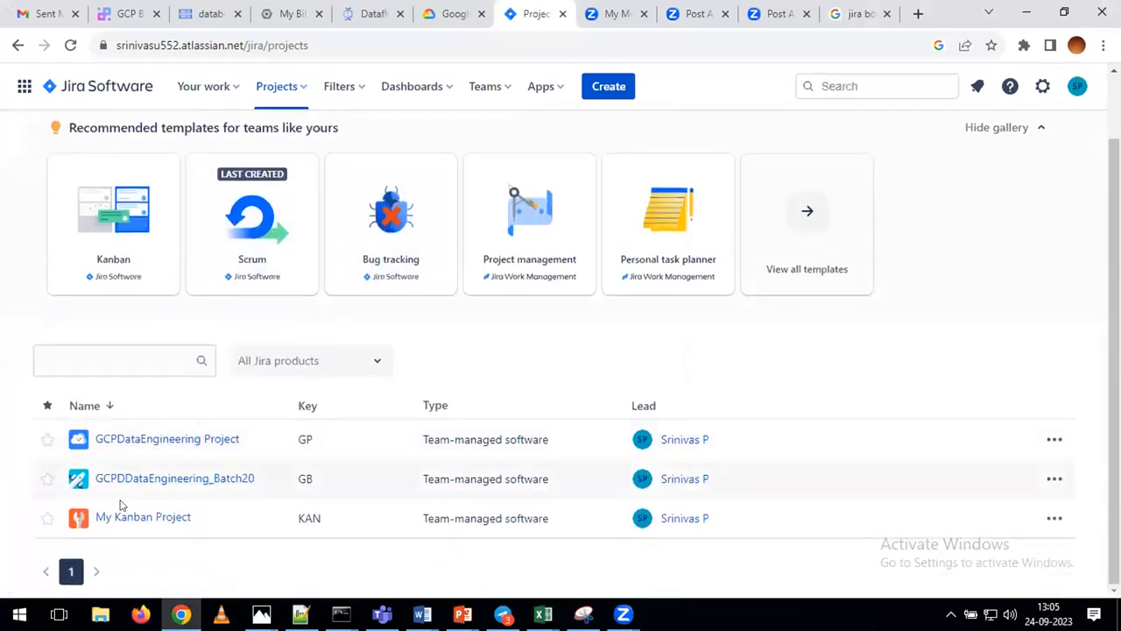
{"action": "left_click", "coordinate": [198, 480]}
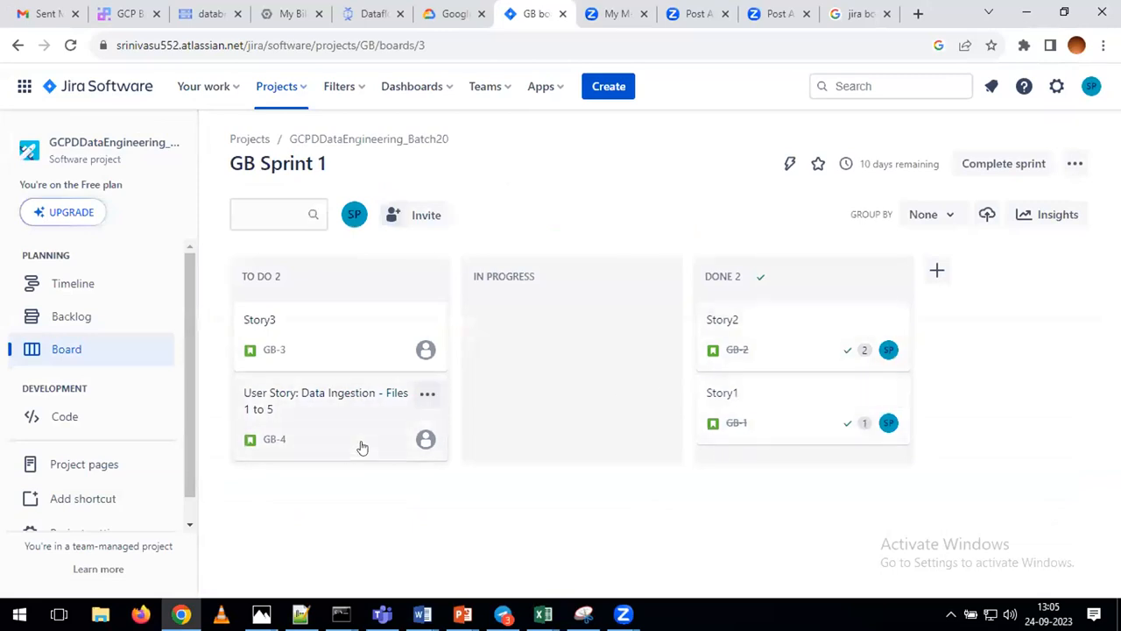
Open the Data Ingestion - Files 1 to 5 story (GB-4) in its own browser tab and view its details
{"action": "left_click", "coordinate": [280, 451]}
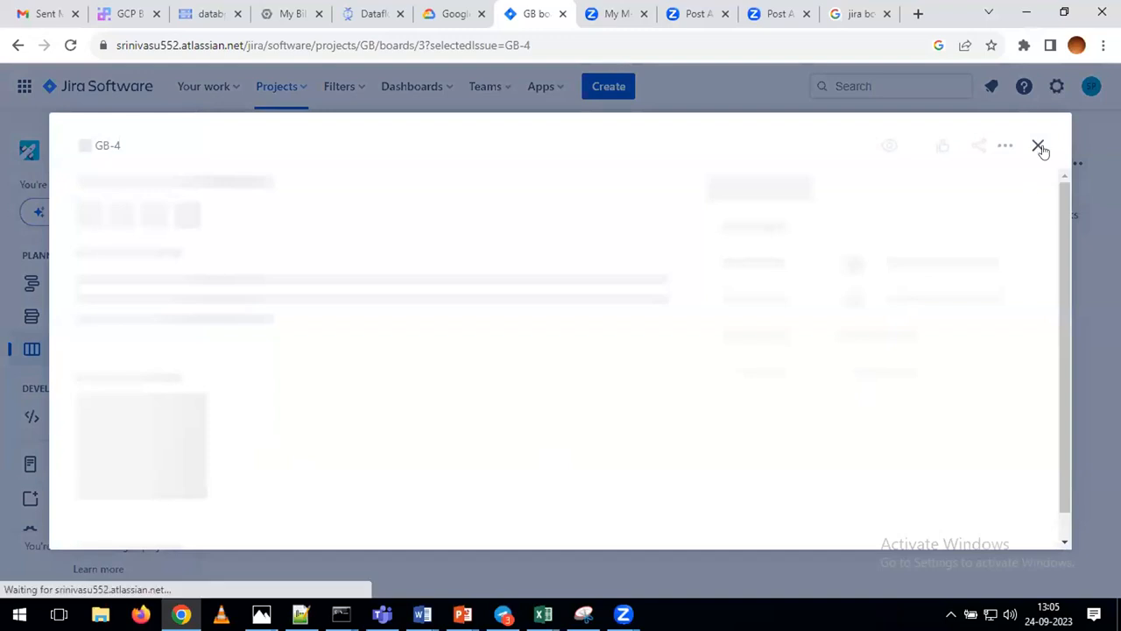
{"action": "left_click", "coordinate": [1038, 145]}
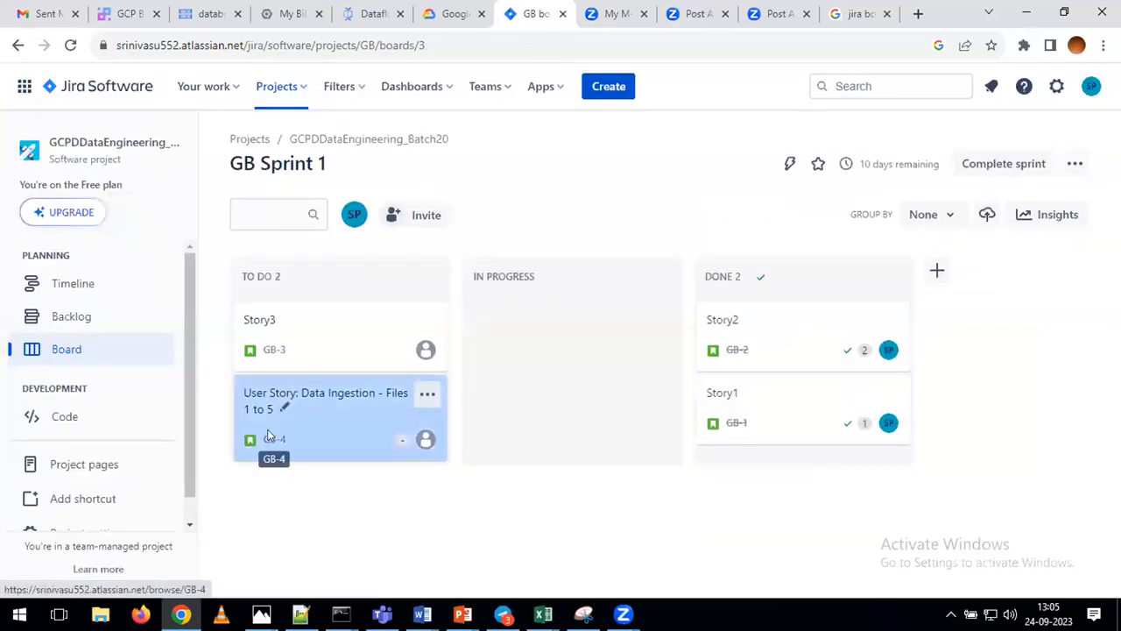
{"action": "right_click", "coordinate": [279, 444]}
{"action": "left_click", "coordinate": [329, 450]}
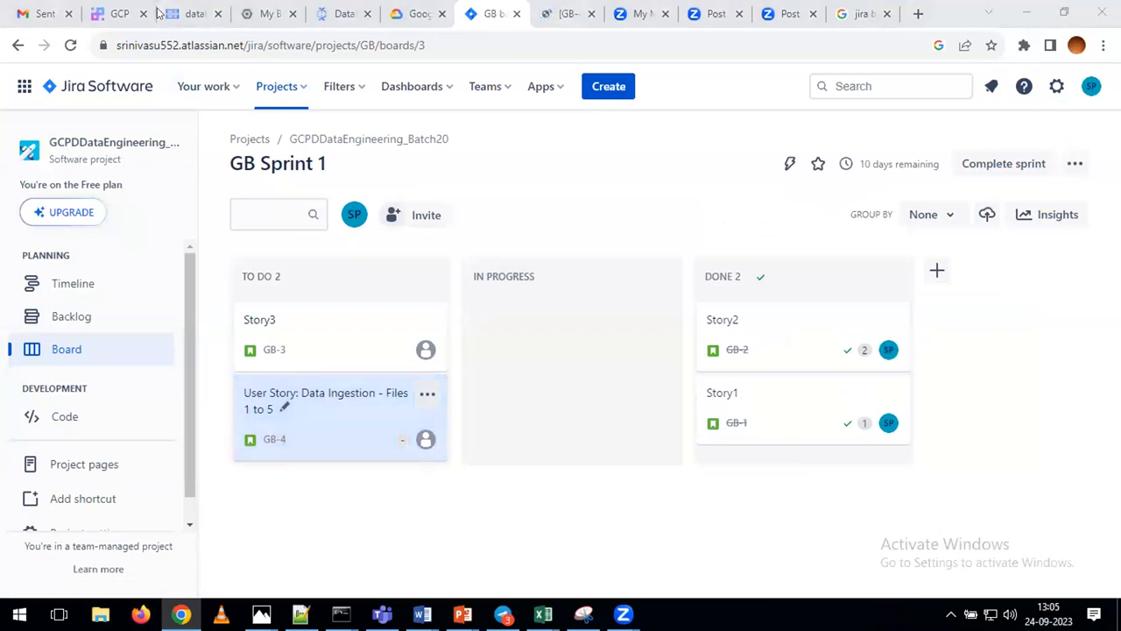
{"action": "left_click", "coordinate": [560, 14]}
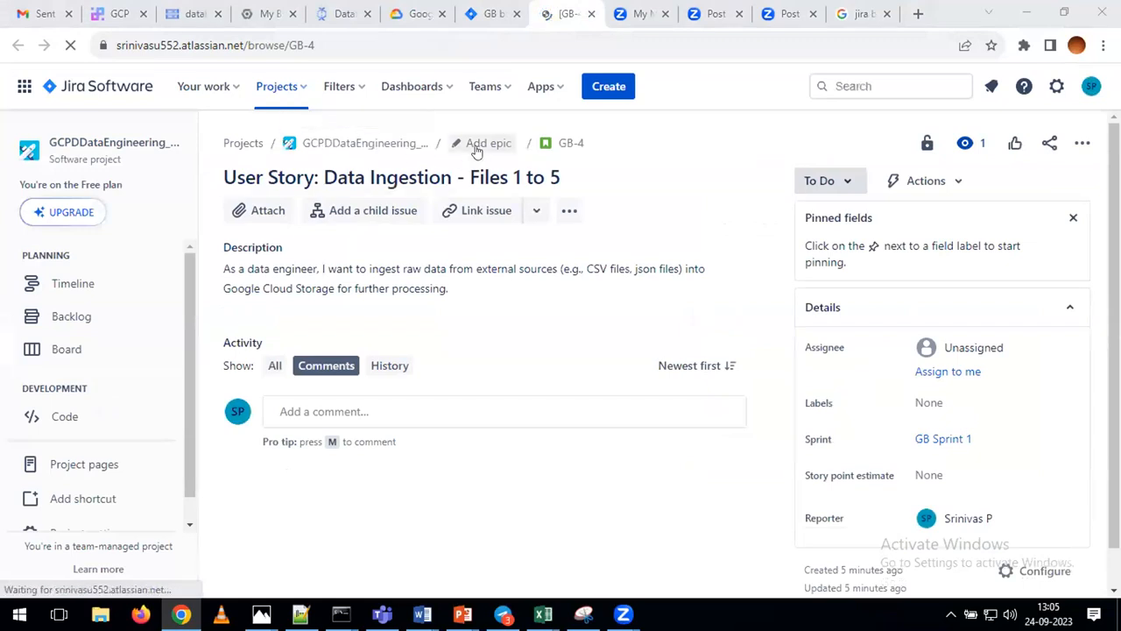
{"action": "left_click", "coordinate": [572, 147]}
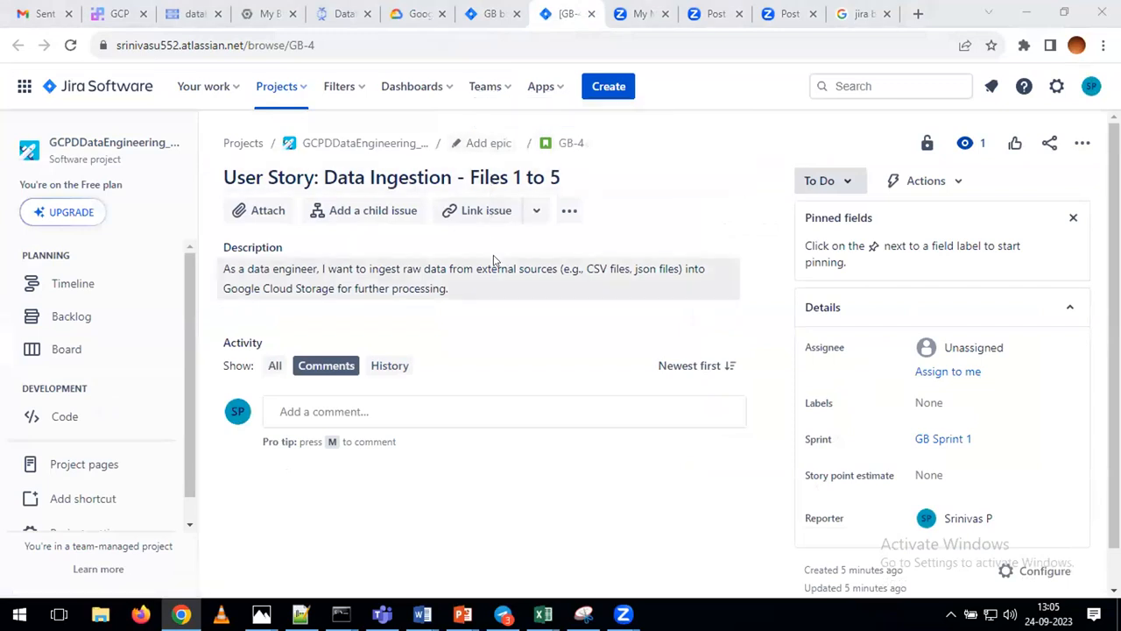
Switch to the Notepad++ training notes and add the line "storys: individual tasks" below the last separator
{"action": "key", "text": "alt+Tab"}
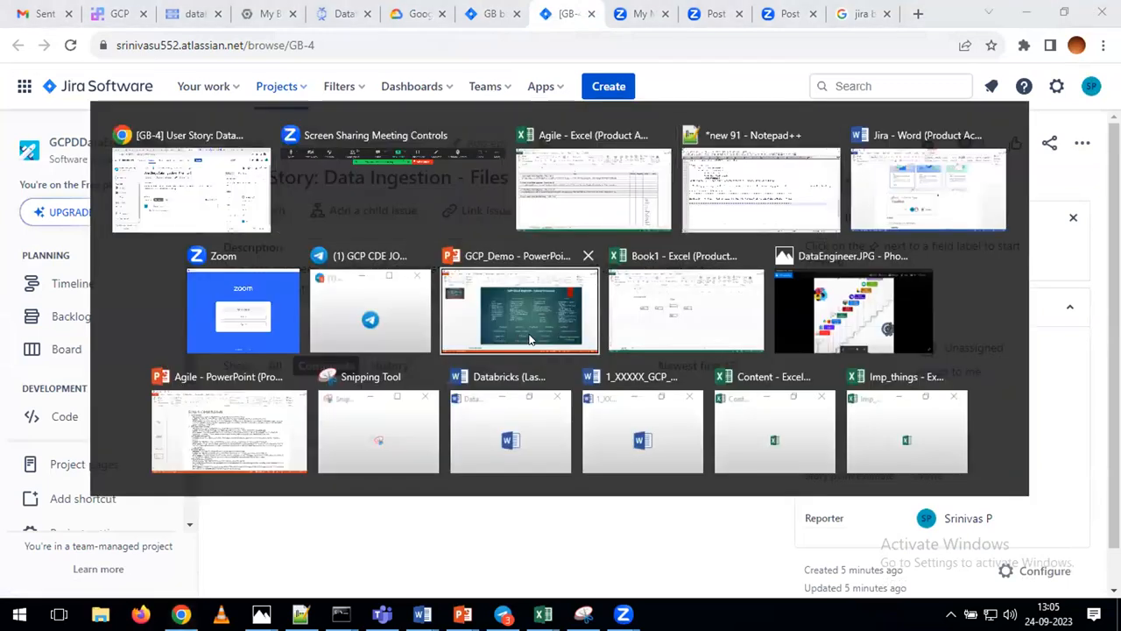
{"action": "key", "text": "Return"}
{"action": "key", "text": "Return"}
{"action": "type", "text": "storys: "}
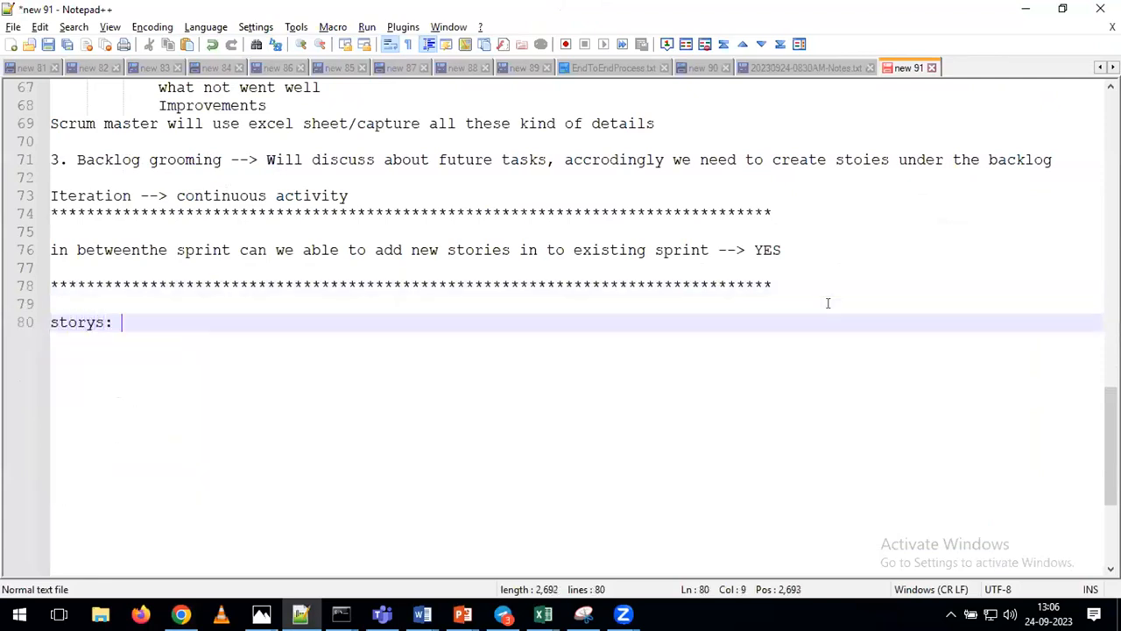
{"action": "type", "text": "individual tasks"}
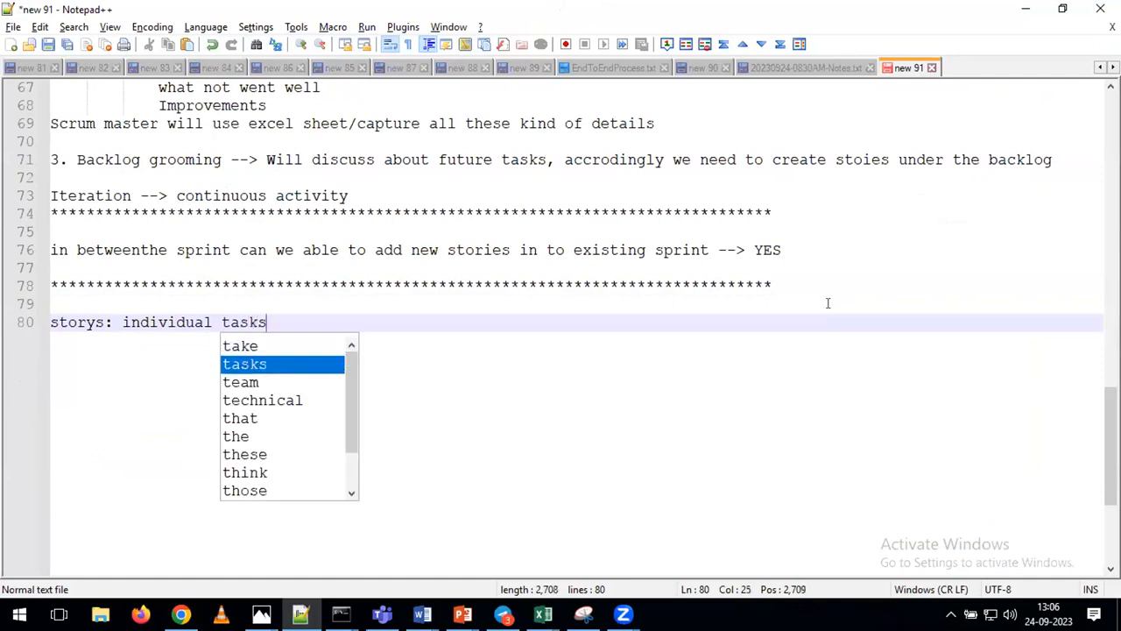
Add above the storys line "Epic: collection different stories [if we want to showcase full work on top your project then we can create epics]"
{"action": "left_click", "coordinate": [828, 303]}
{"action": "type", "text": "Epic"}
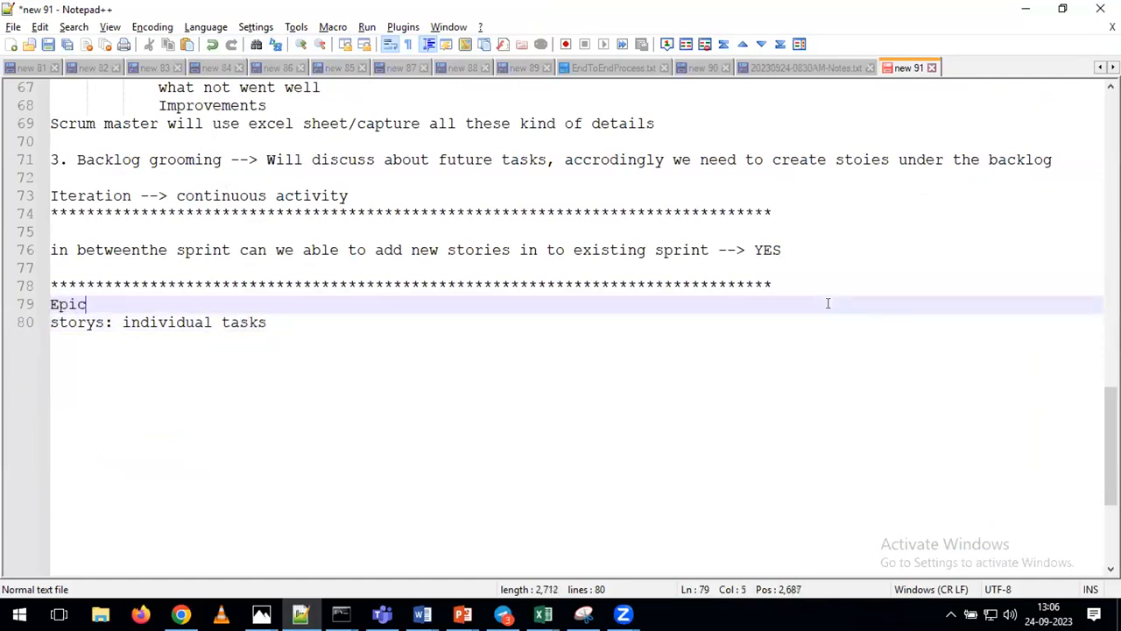
{"action": "type", "text": ": collec"}
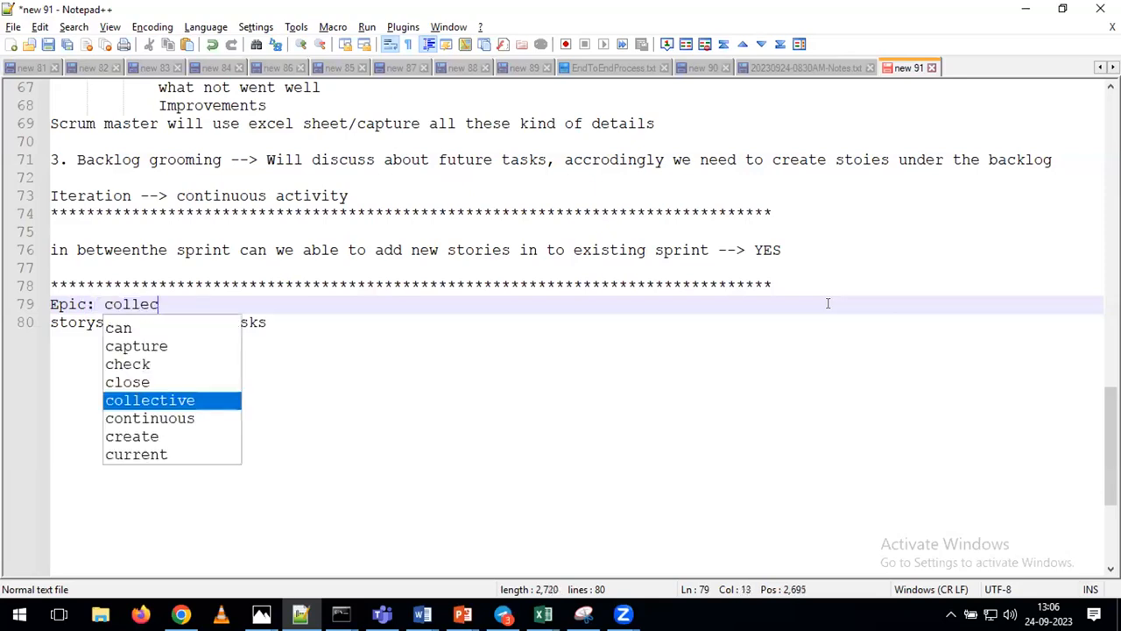
{"action": "type", "text": "tuo"}
{"action": "key", "text": "BackSpace"}
{"action": "key", "text": "BackSpace"}
{"action": "key", "text": "BackSpace"}
{"action": "type", "text": "ion different s"}
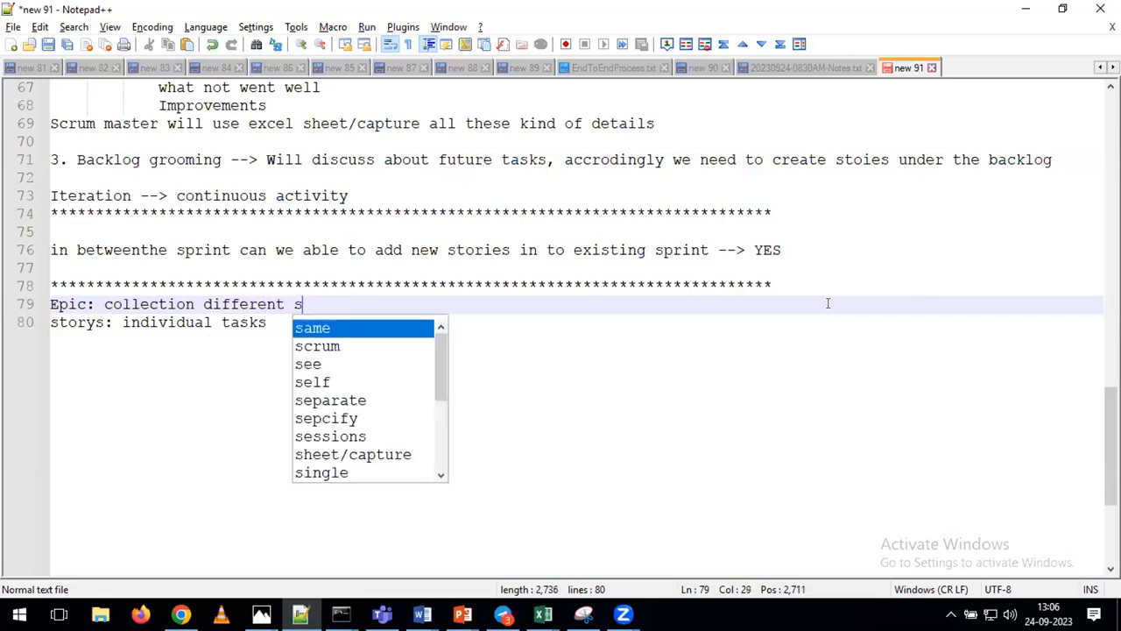
{"action": "type", "text": "tories [if we want to showcase "}
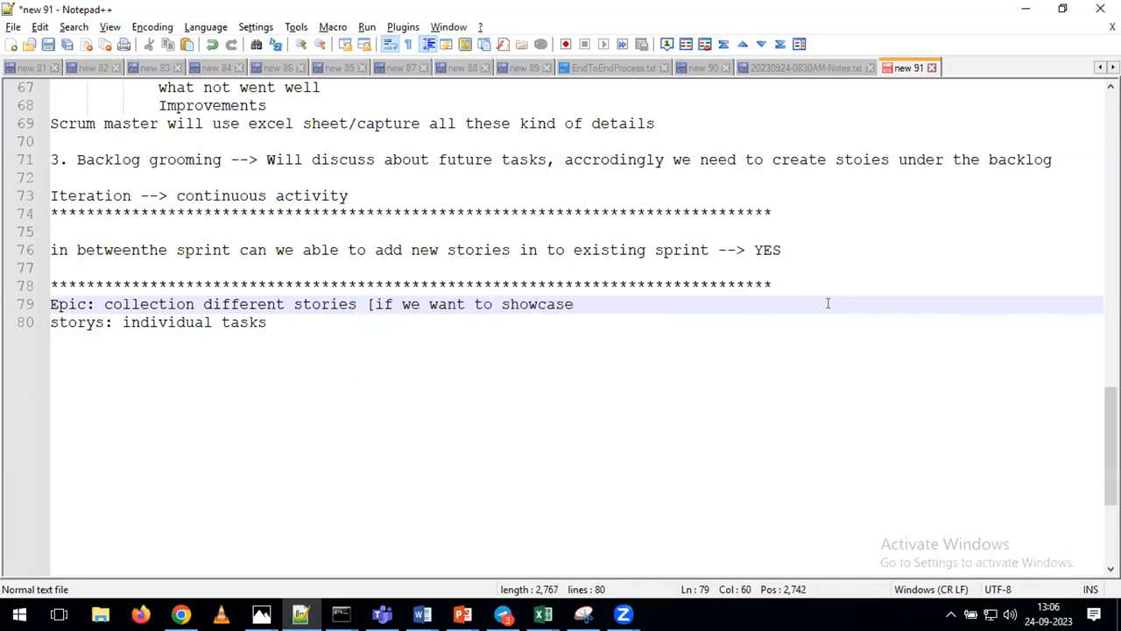
{"action": "type", "text": "full wor"}
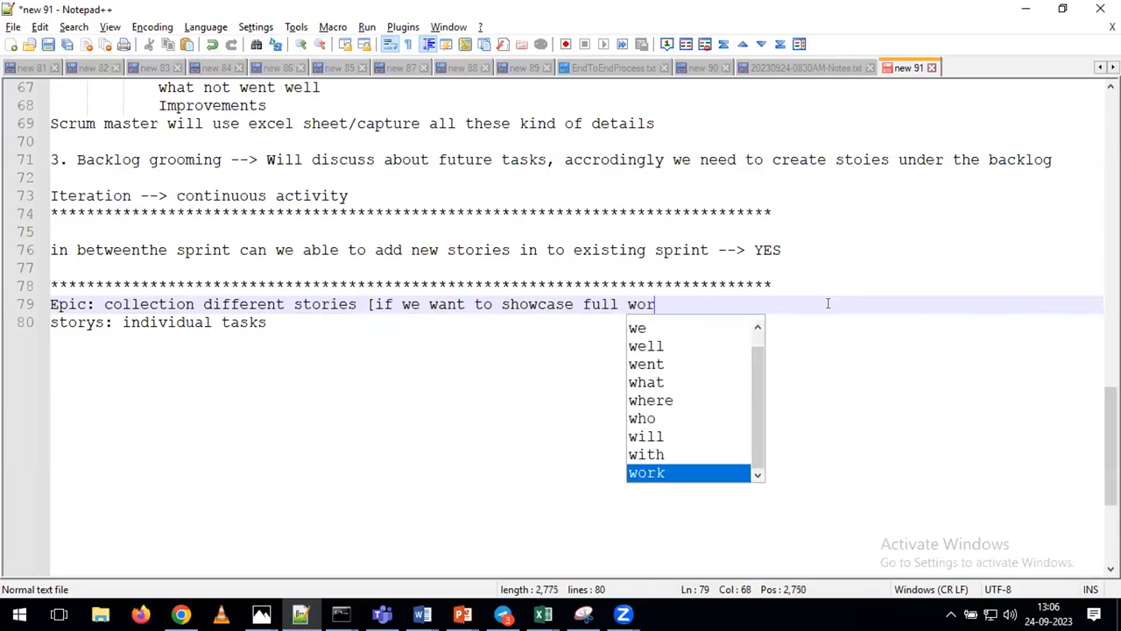
{"action": "type", "text": "k on top y"}
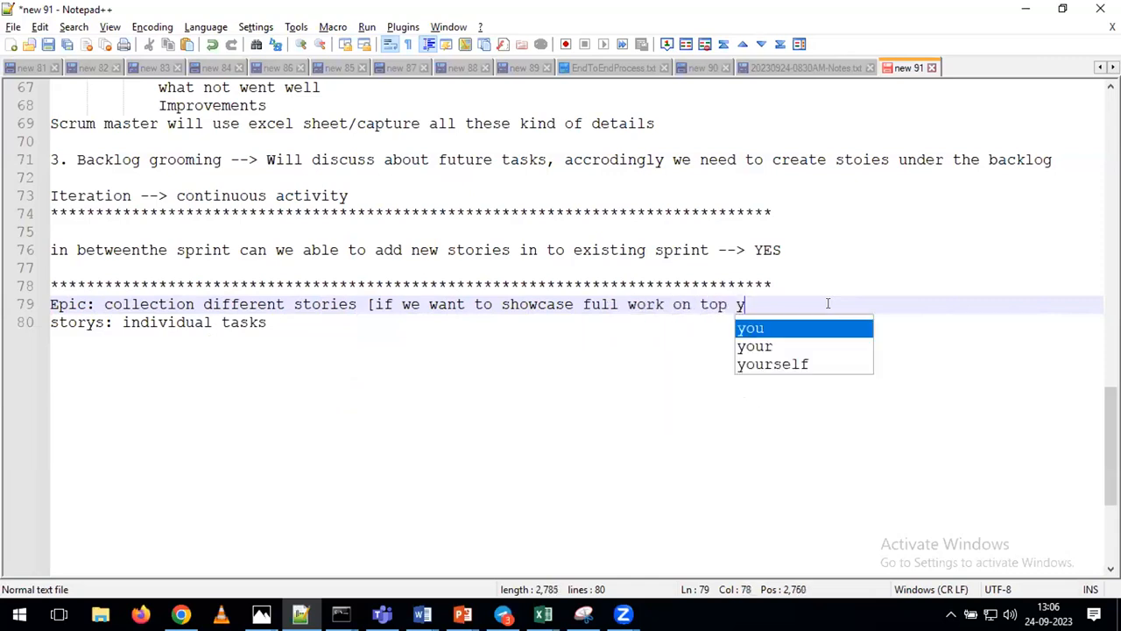
{"action": "type", "text": "our project then "}
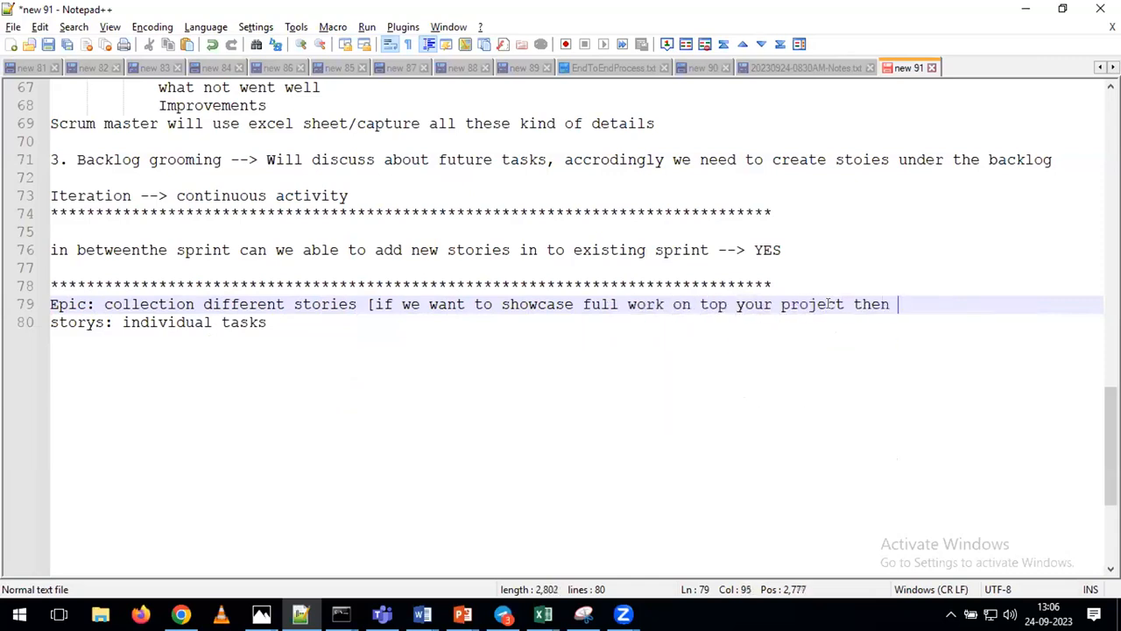
{"action": "type", "text": "we can create e"}
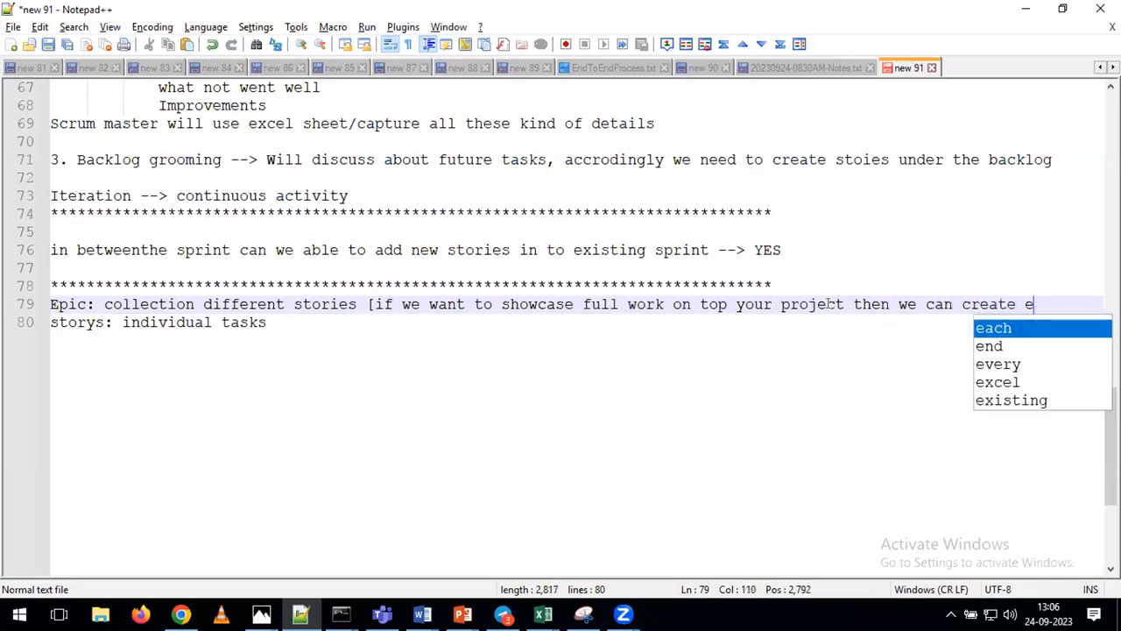
{"action": "type", "text": "pics]"}
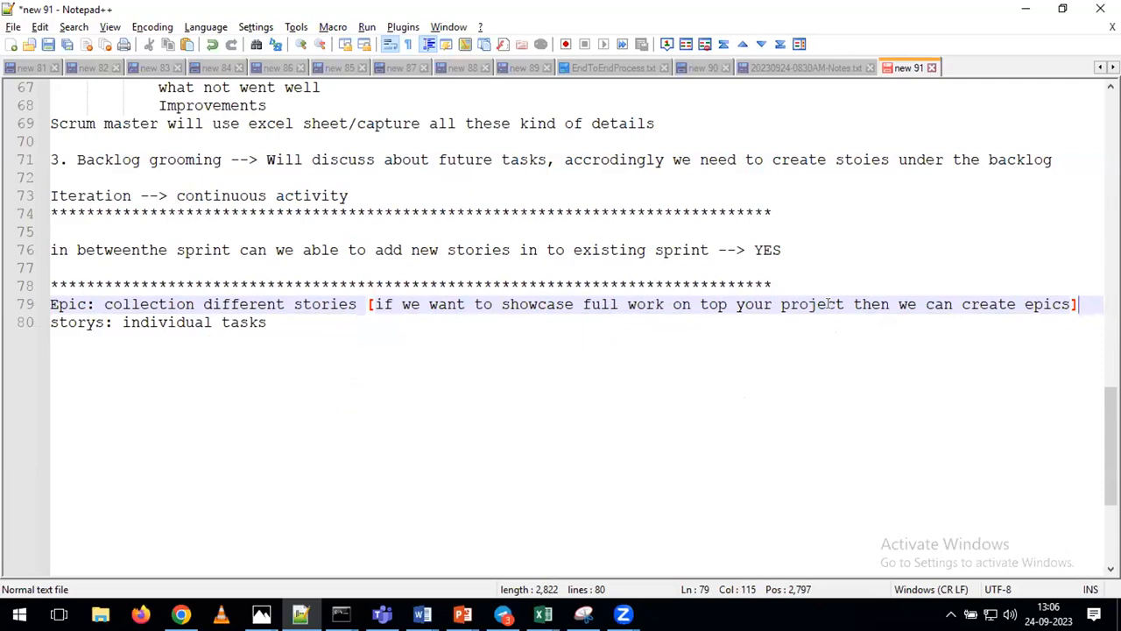
Below the epic definition, leave a blank line and add the note "we can able to create multple epcis"
{"action": "key", "text": "Return"}
{"action": "key", "text": "Return"}
{"action": "type", "text": "we can able to"}
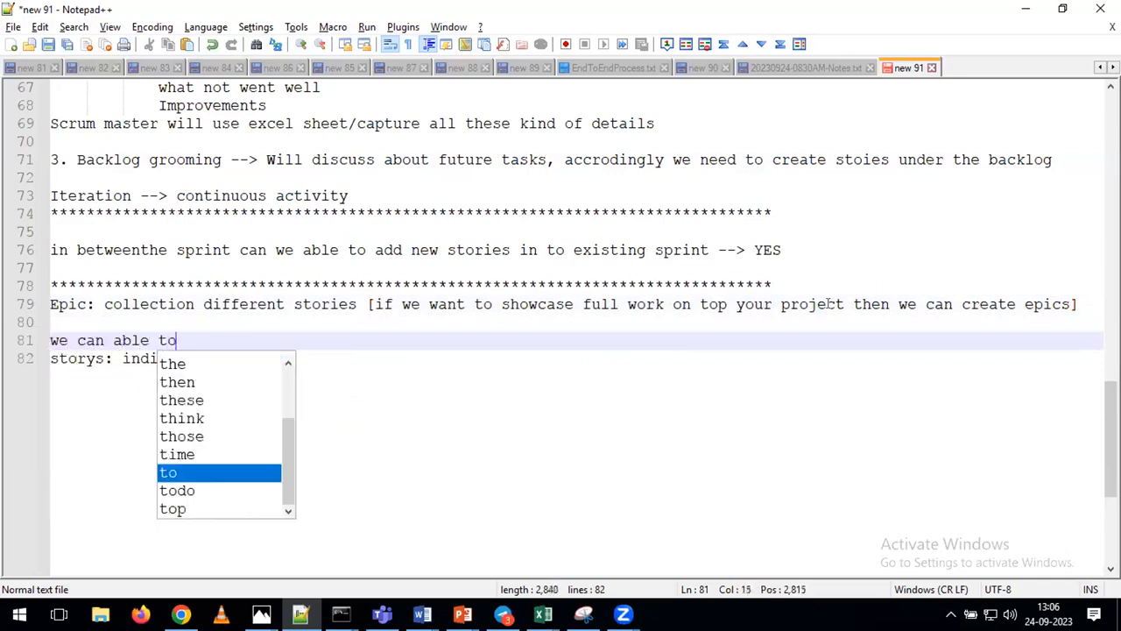
{"action": "type", "text": " create multp"}
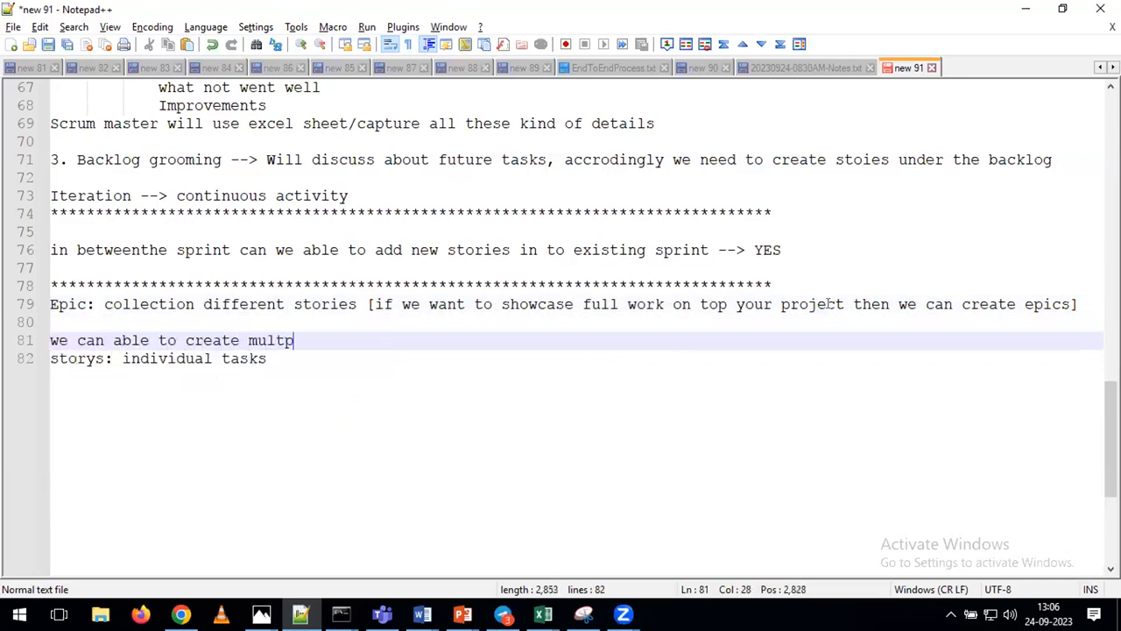
{"action": "type", "text": "le epcis"}
Add the example entry "Ingestion - Epic" below the note on multiple epics, separated by two blank lines
{"action": "key", "text": "Return"}
{"action": "key", "text": "Return"}
{"action": "key", "text": "Return"}
{"action": "type", "text": "Ingestion - Epic"}
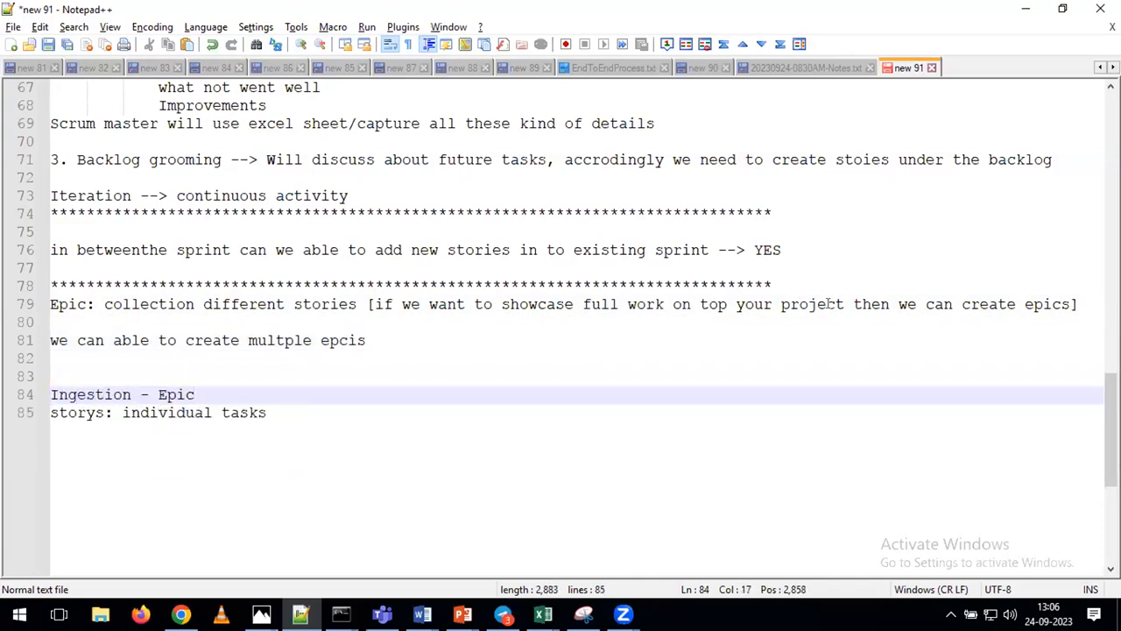
{"action": "key", "text": "Return"}
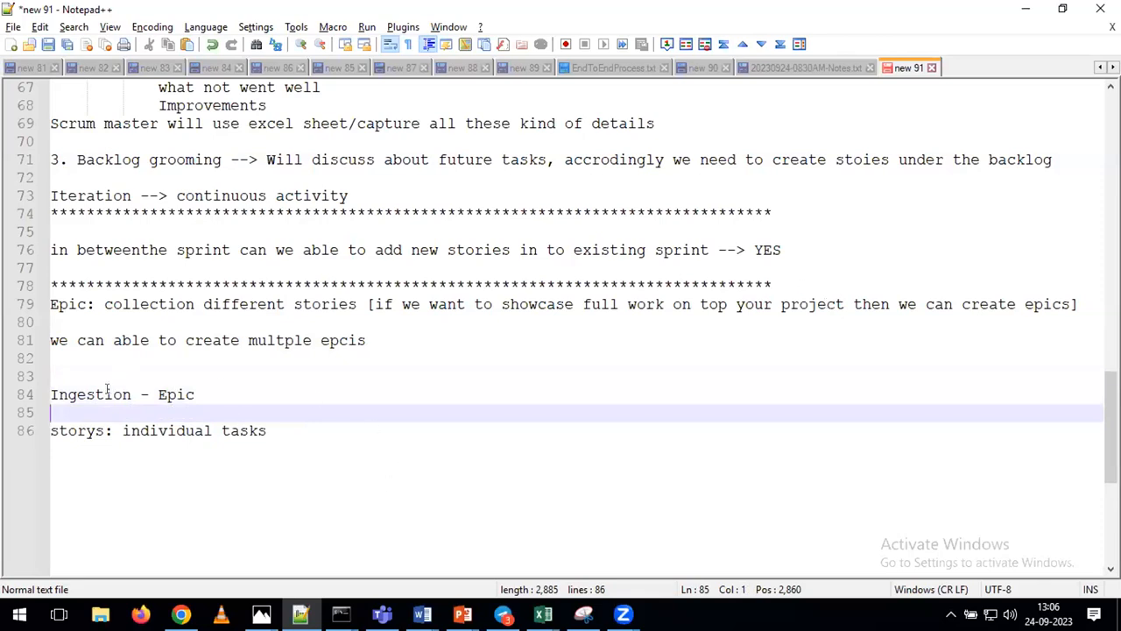
Add a second example entry "scheduling - Epic" below the ingestion one, with a blank line before and after it
{"action": "double_click", "coordinate": [172, 393]}
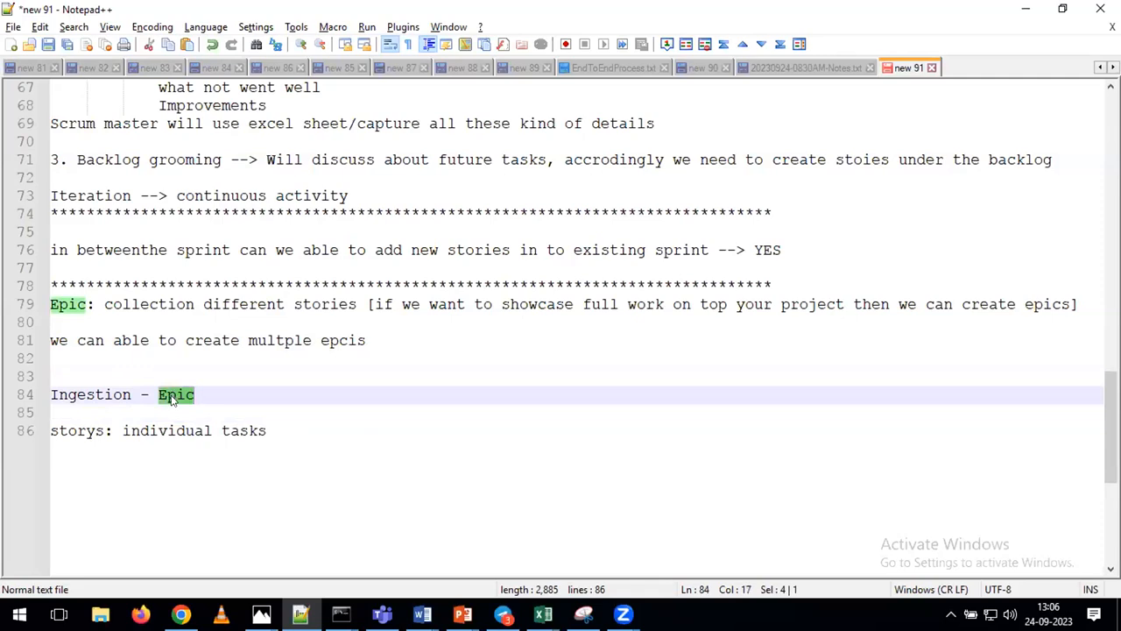
{"action": "left_click", "coordinate": [112, 409]}
{"action": "key", "text": "Return"}
{"action": "type", "text": "Aschedulin"}
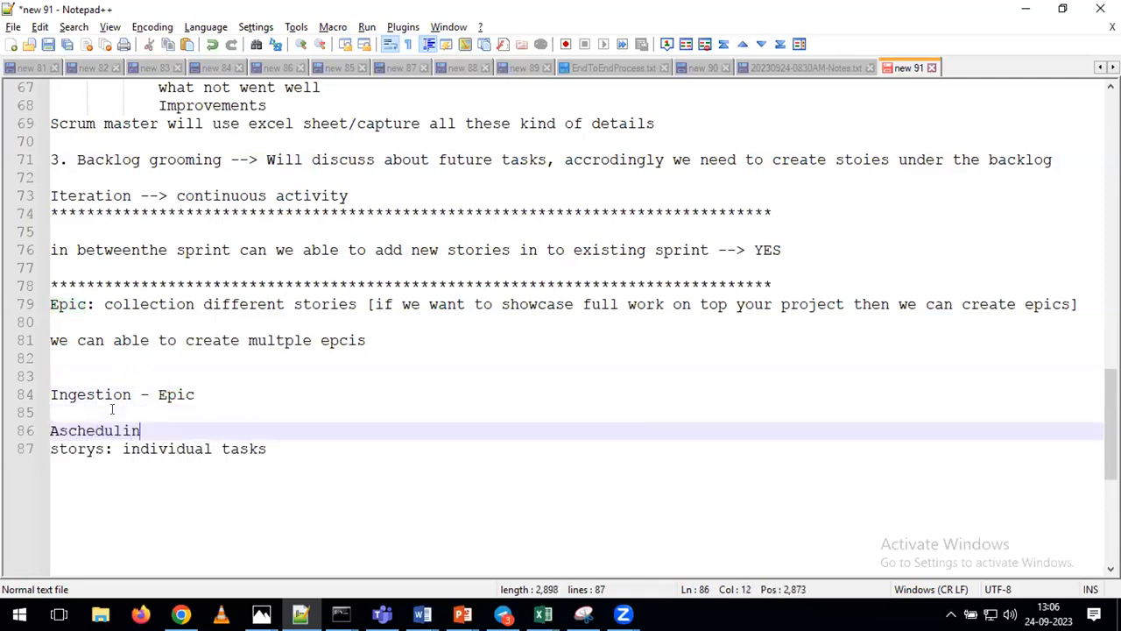
{"action": "type", "text": "g - Epic"}
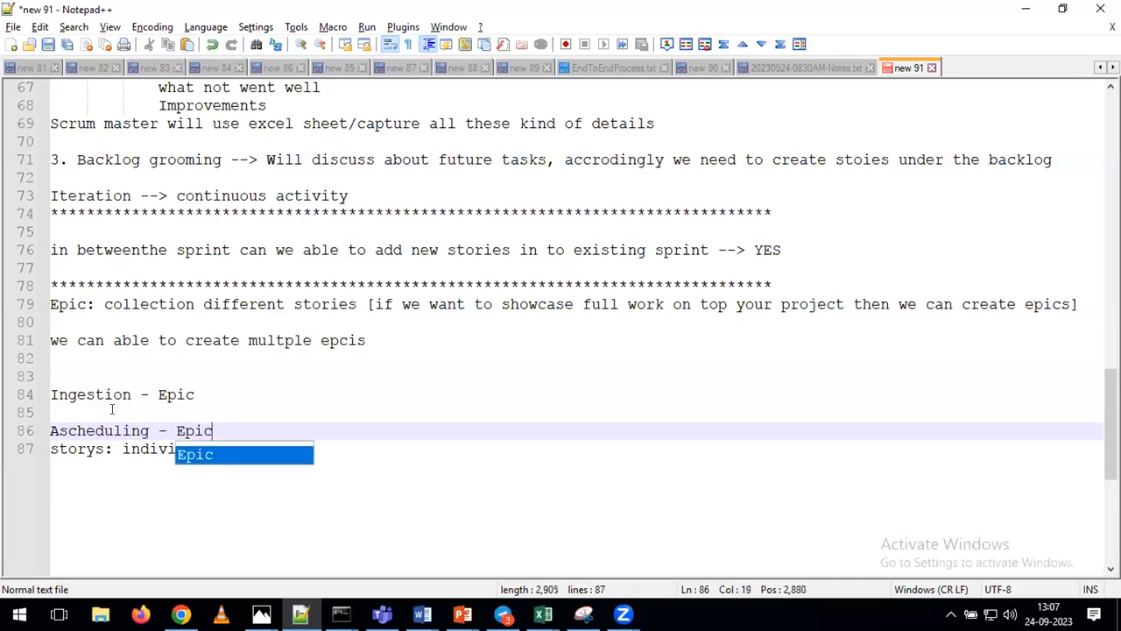
{"action": "key", "text": "Escape"}
{"action": "key", "text": "Home"}
{"action": "key", "text": "Delete"}
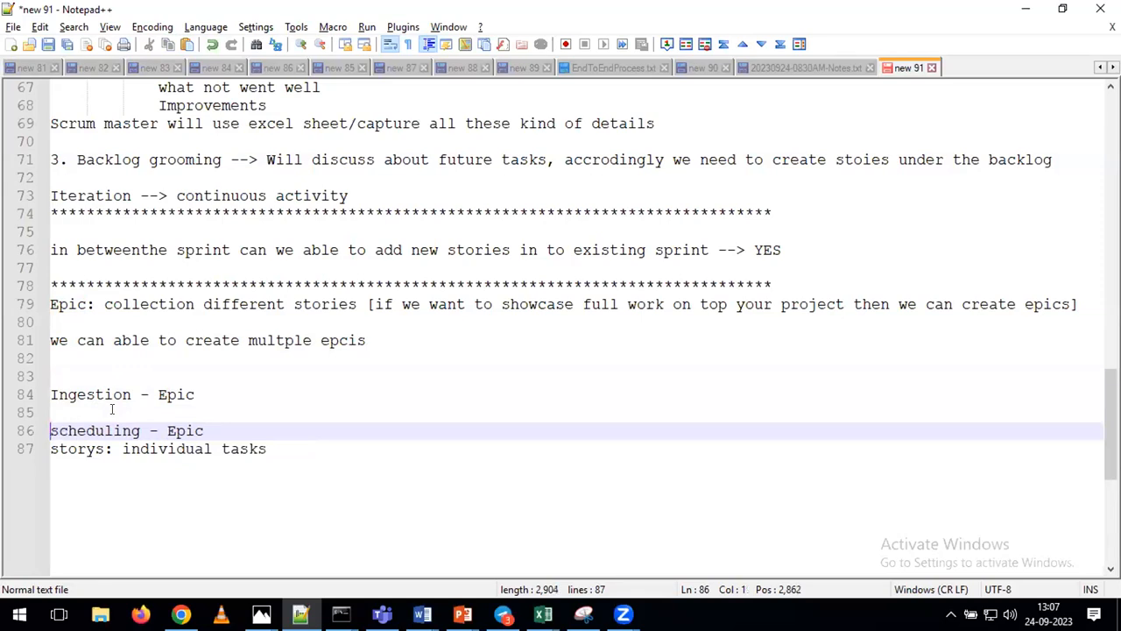
{"action": "key", "text": "End"}
{"action": "key", "text": "Return"}
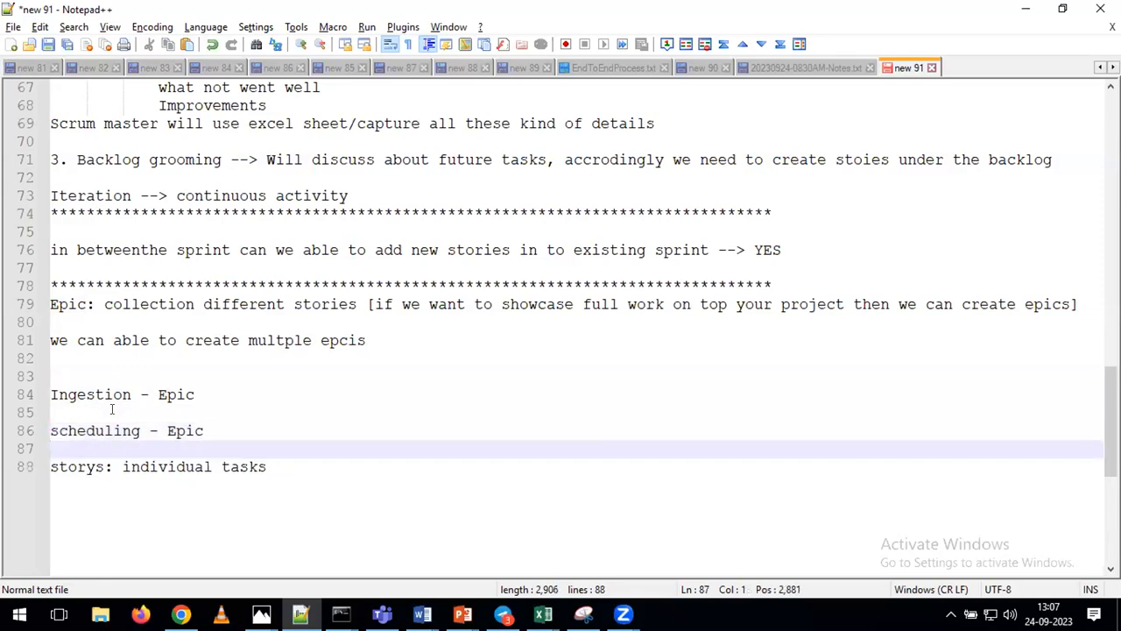
{"action": "double_click", "coordinate": [184, 430]}
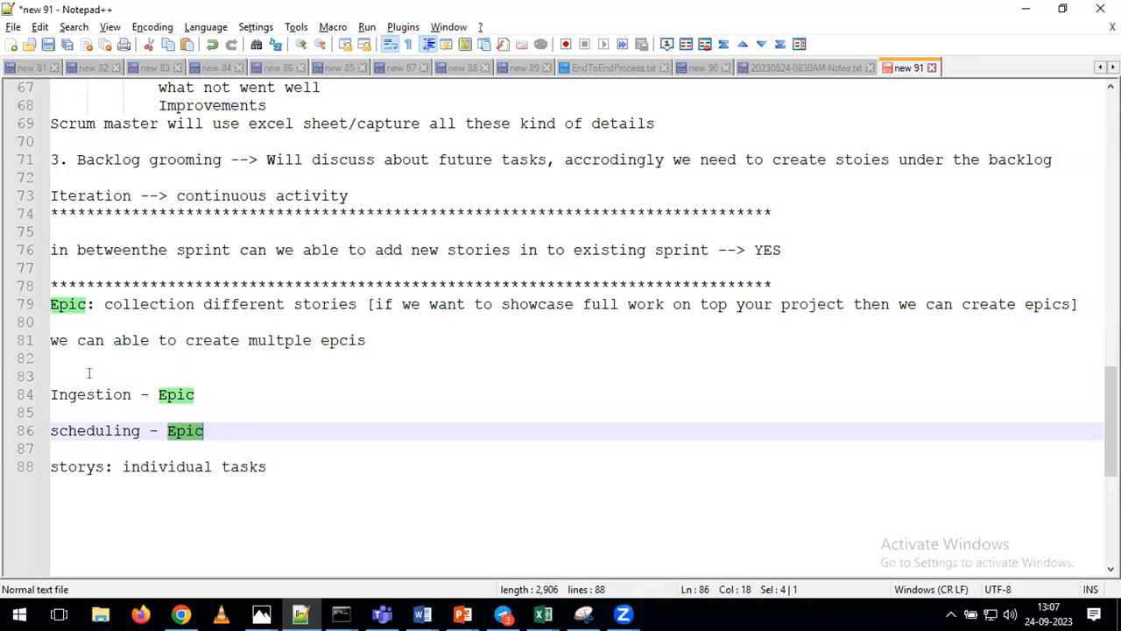
Add a copy of the asterisk separator line directly below the line "storys: individual tasks"
{"action": "double_click", "coordinate": [174, 430]}
{"action": "double_click", "coordinate": [112, 285]}
{"action": "key", "text": "ctrl+c"}
{"action": "left_click", "coordinate": [288, 465]}
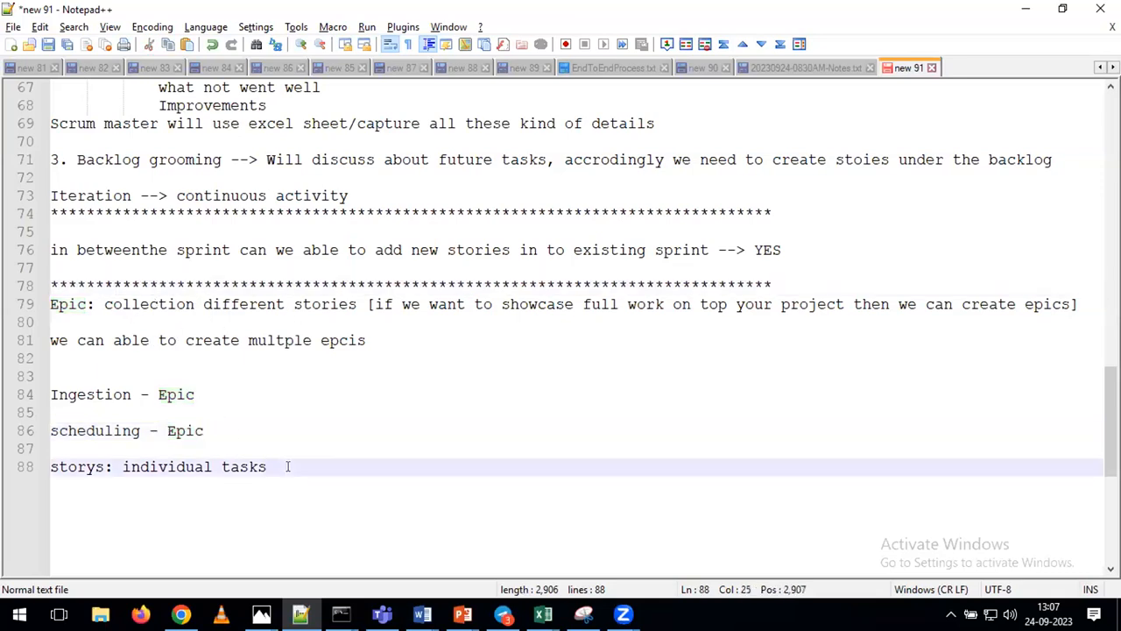
{"action": "key", "text": "Return"}
{"action": "key", "text": "ctrl+v"}
{"action": "scroll", "coordinate": [283, 470], "scroll_direction": "down", "scroll_amount": 2}
{"action": "scroll", "coordinate": [283, 471], "scroll_direction": "up", "scroll_amount": 9}
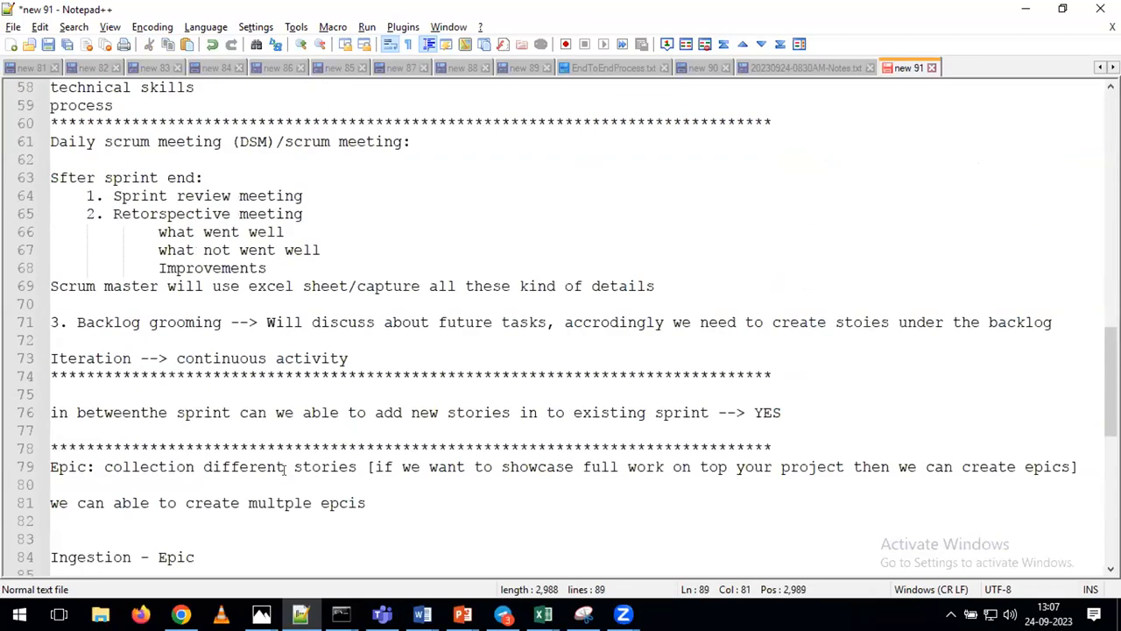
{"action": "scroll", "coordinate": [281, 479], "scroll_direction": "down", "scroll_amount": 4}
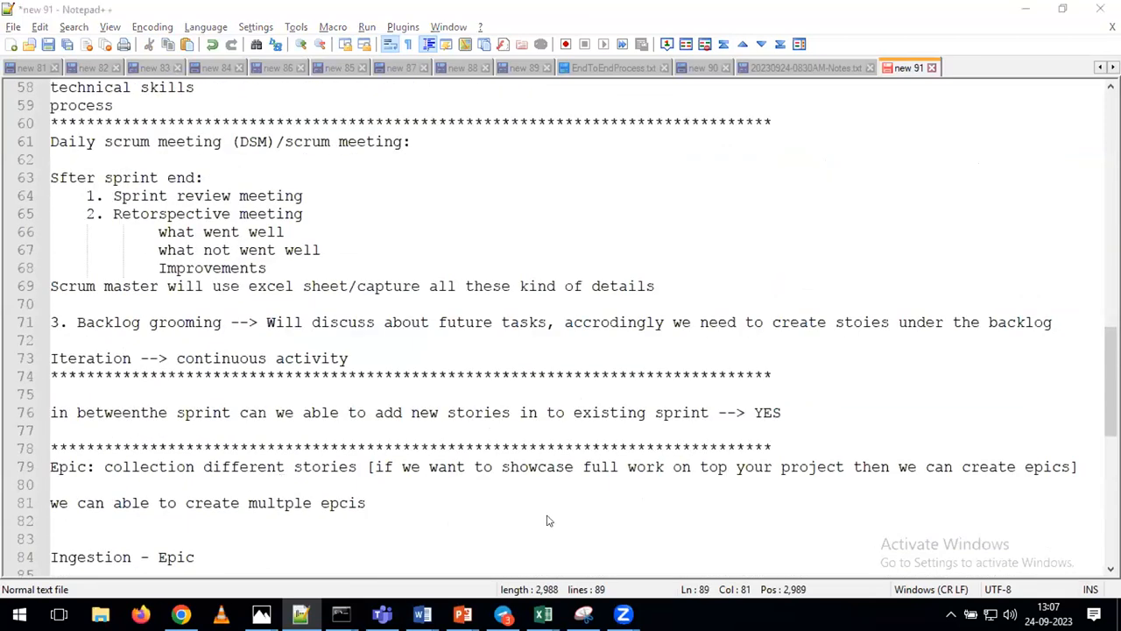
Switch to the Jira story page in Chrome and highlight the site name within its web address
{"action": "key", "text": "alt+Tab"}
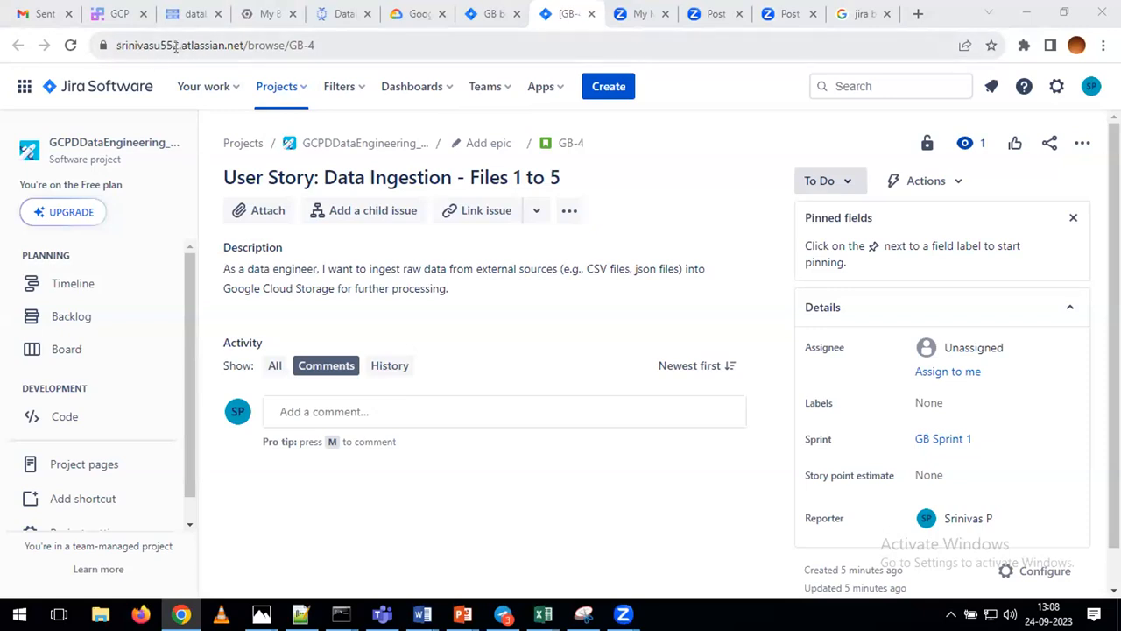
{"action": "left_click", "coordinate": [176, 45]}
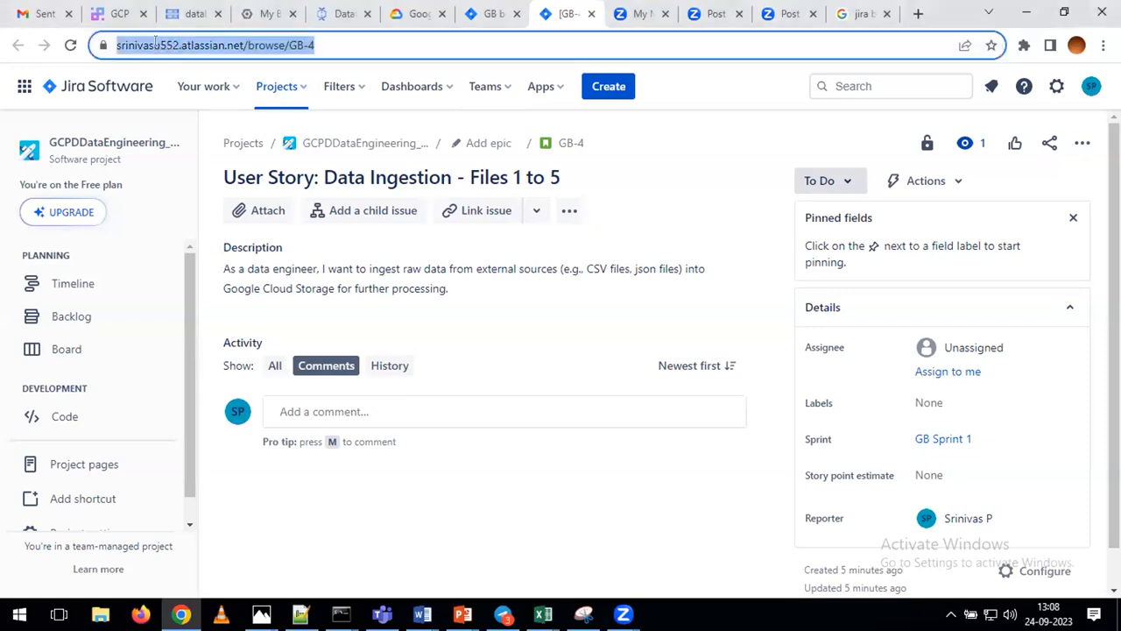
{"action": "left_click", "coordinate": [184, 45]}
{"action": "left_click_drag", "start_coordinate": [217, 44], "coordinate": [154, 44]}
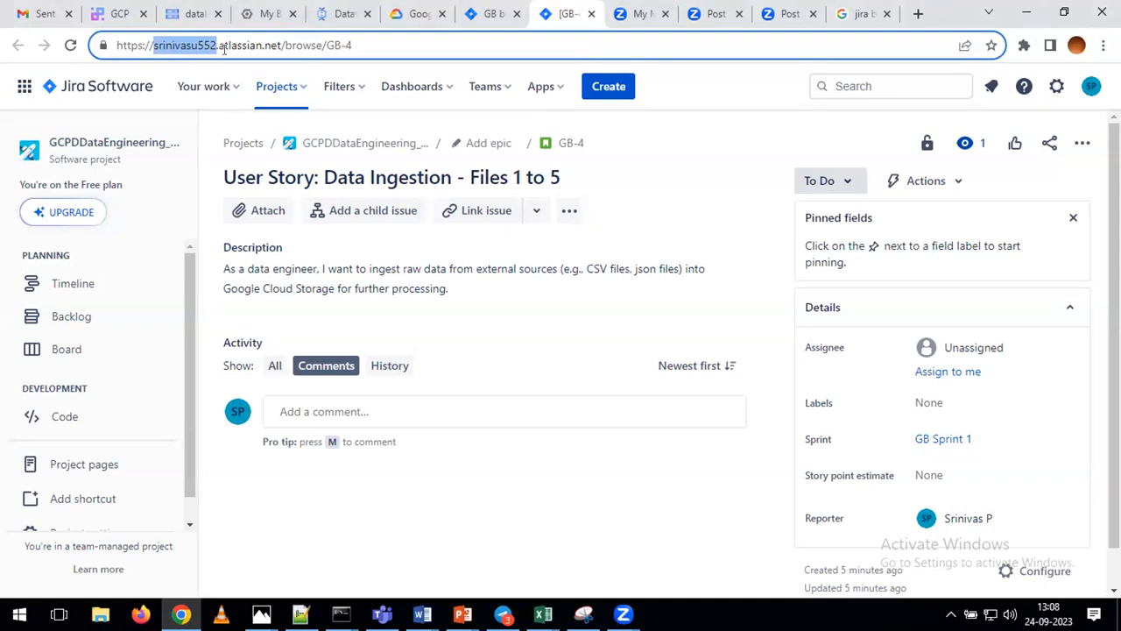
{"action": "left_click", "coordinate": [365, 49]}
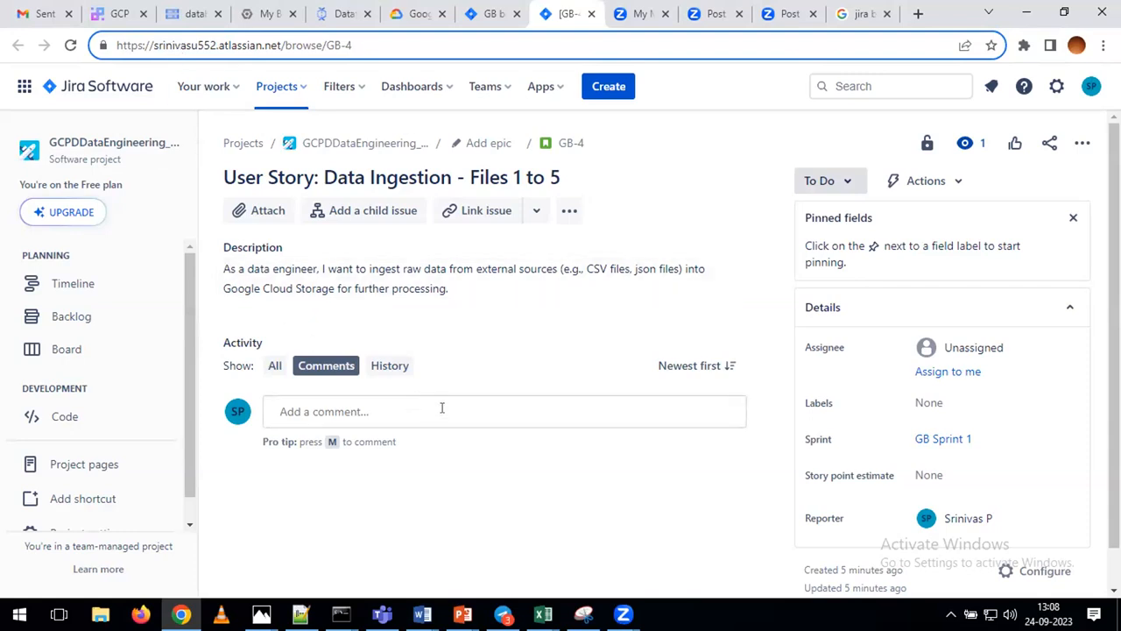
Switch to the Agile workbook in Excel to review the SprintBacklog user stories, and return to the Jira story in Chrome
{"action": "left_click", "coordinate": [543, 613]}
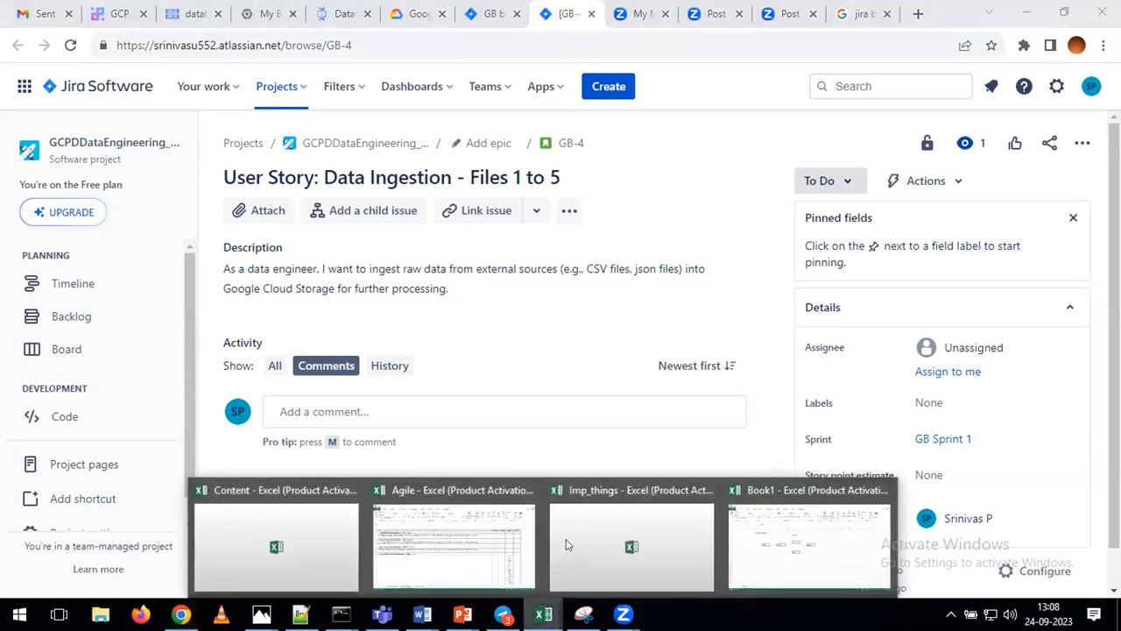
{"action": "left_click", "coordinate": [439, 539]}
{"action": "left_click", "coordinate": [312, 308]}
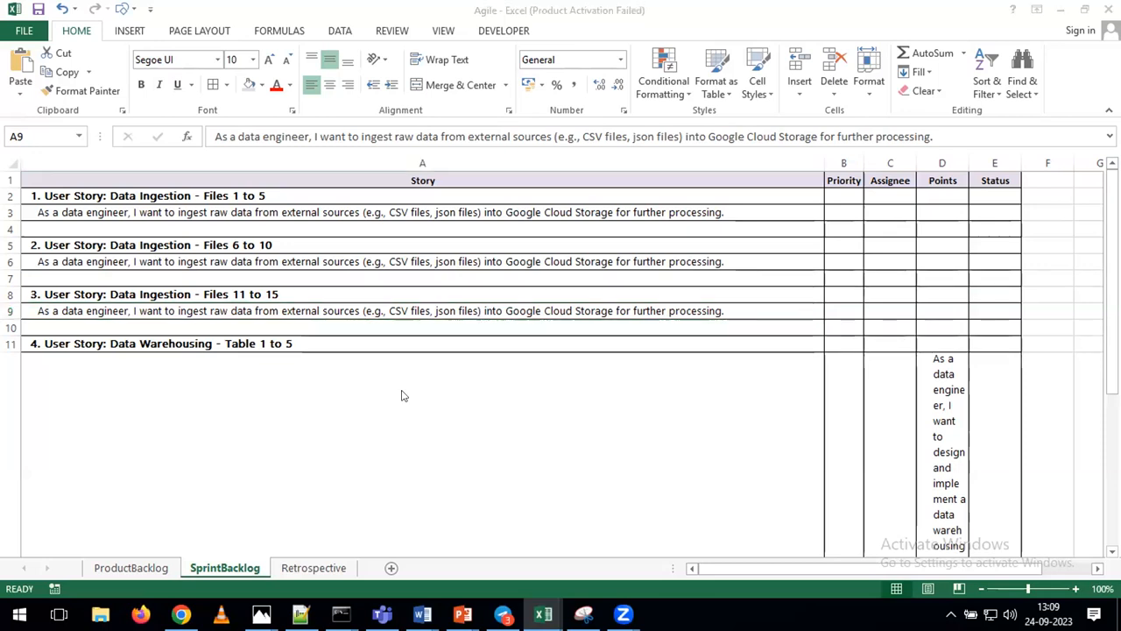
{"action": "key", "text": "alt+Tab"}
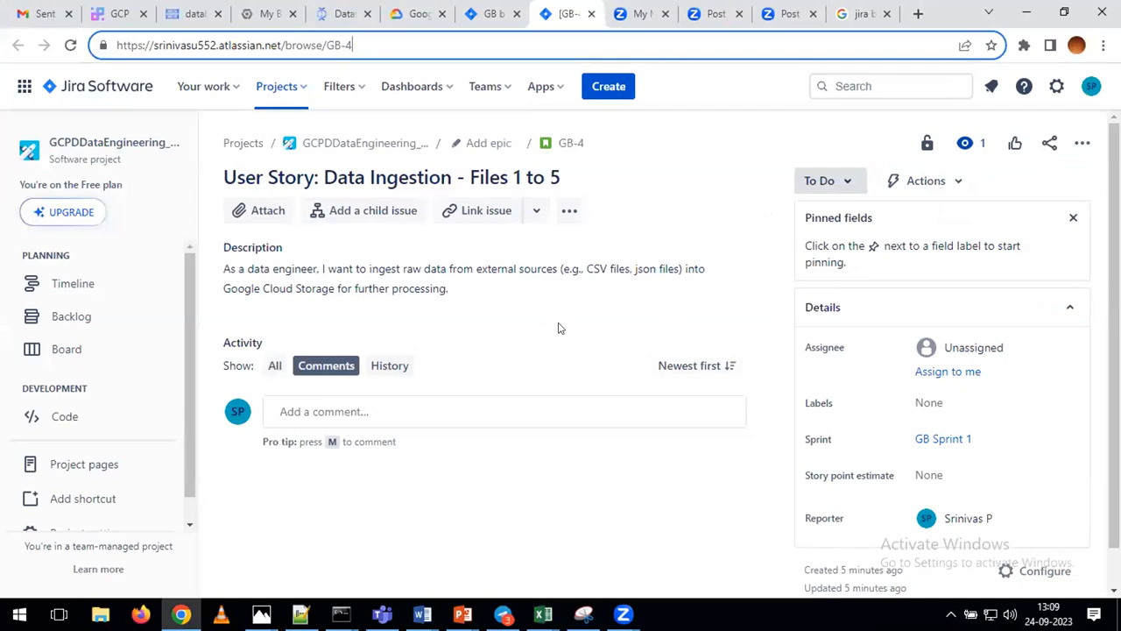